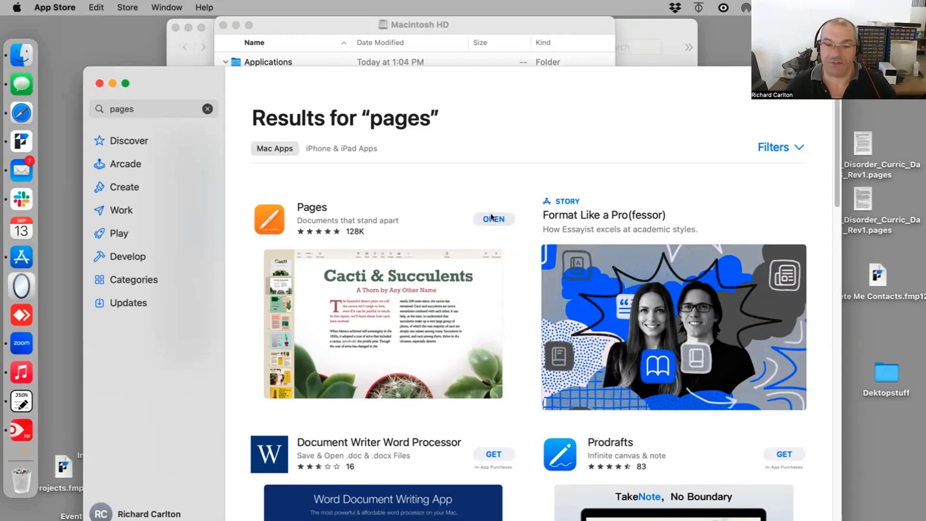
Step: Open Pages from the App Store, continue past its welcome screen and close the template chooser
click(493, 218)
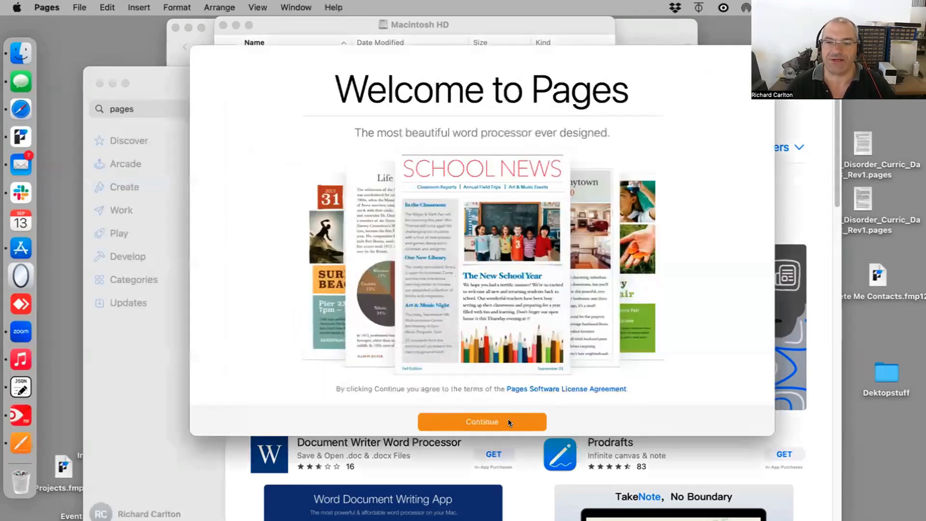
click(508, 419)
click(562, 421)
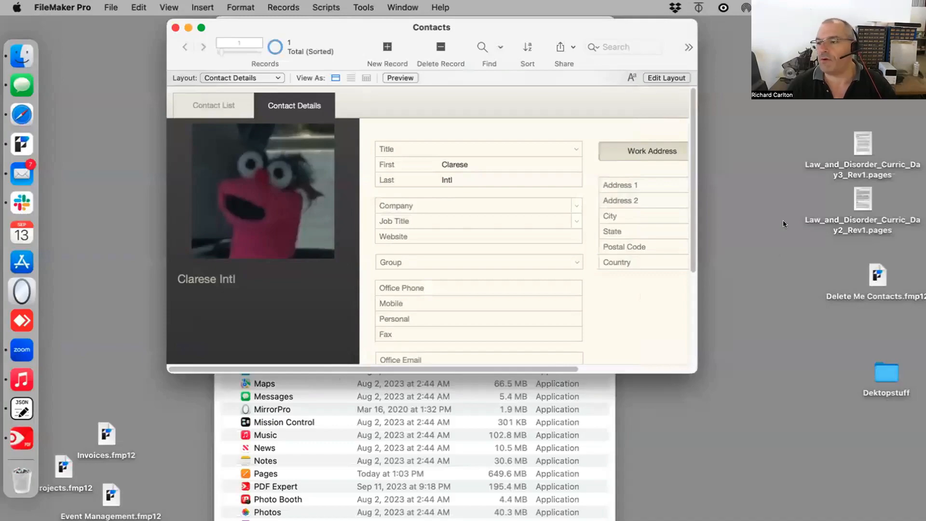
click(783, 220)
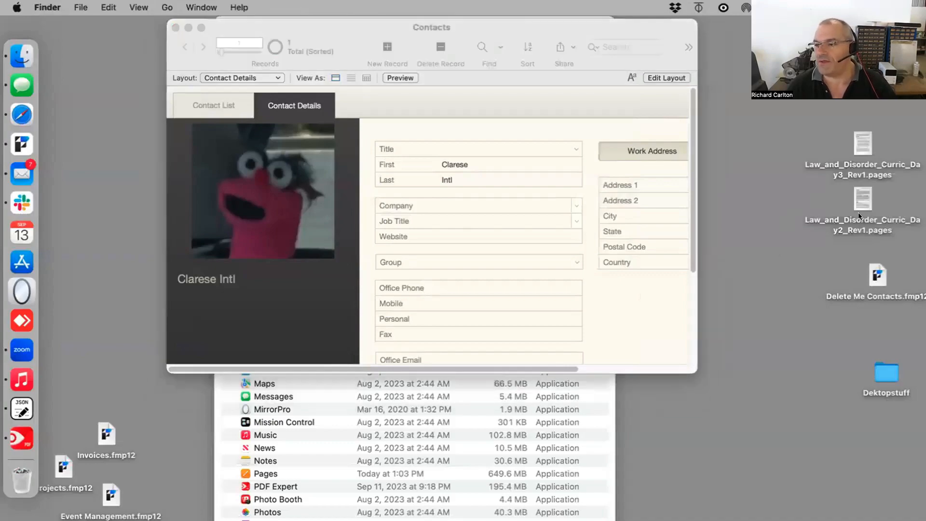
Step: Open Law_and_Disorder_Curric_Day2_Rev1.pages and read through its Layouts, Tables, Fields and Records sections
double_click(861, 185)
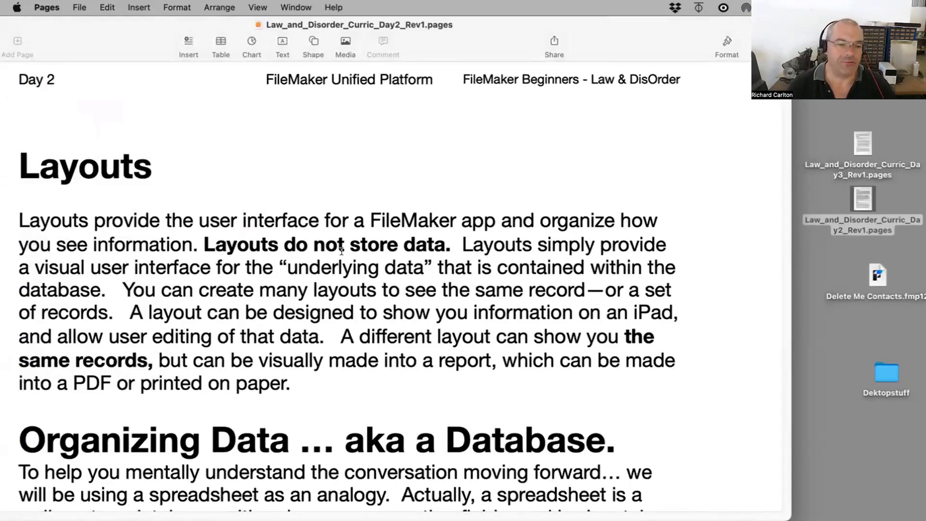
scroll(342, 251, down, 10)
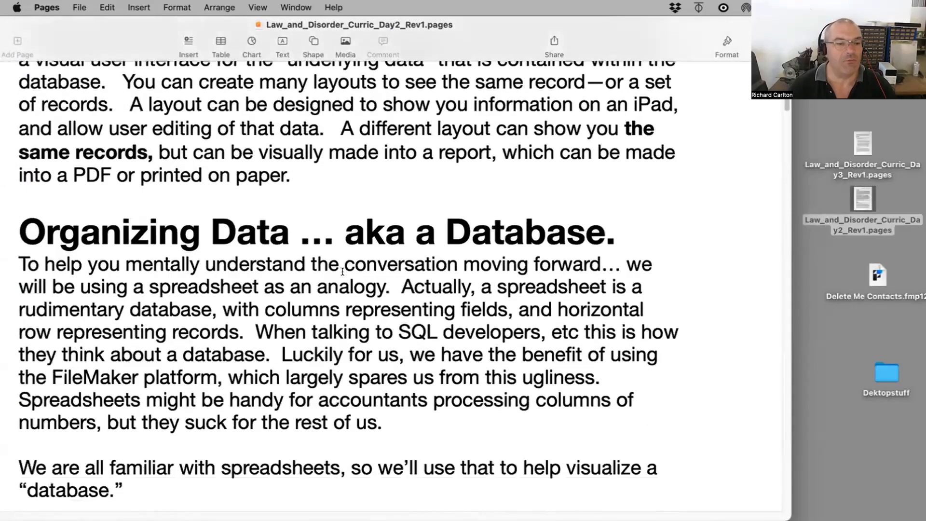
scroll(343, 271, down, 15)
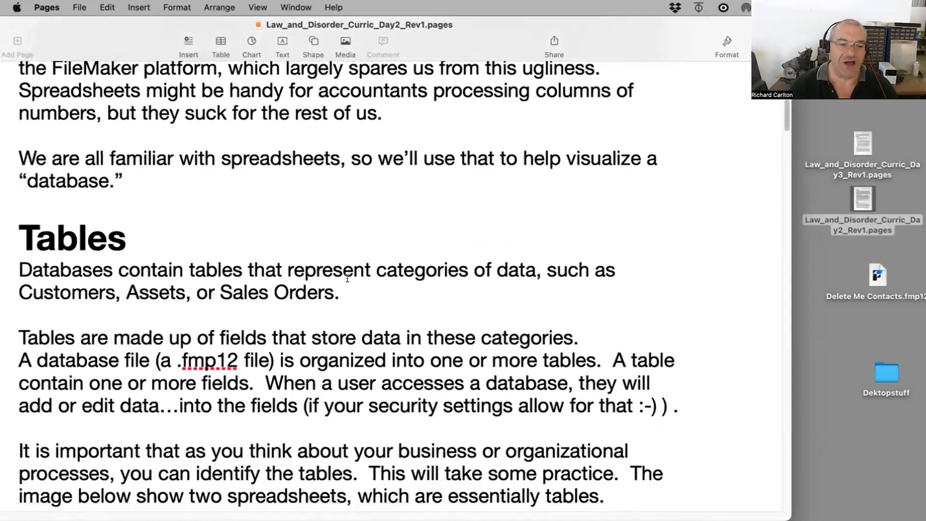
scroll(347, 278, down, 20)
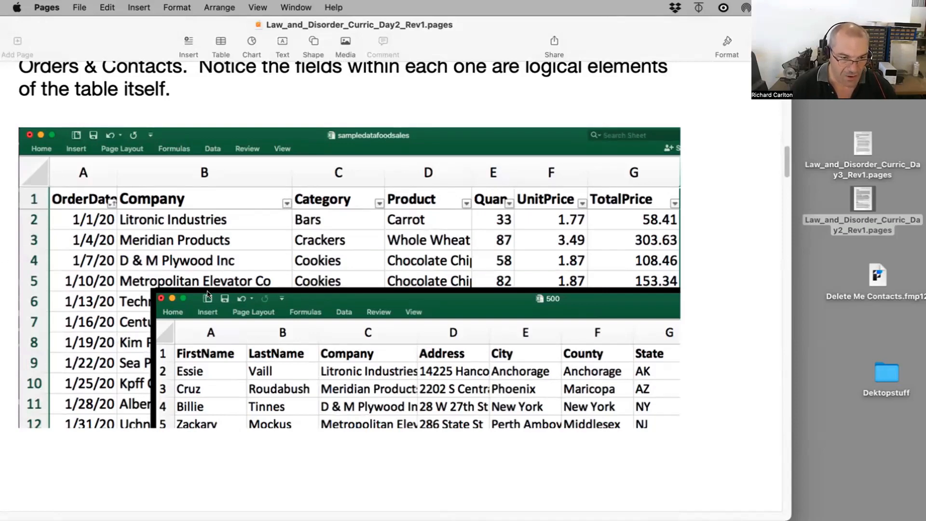
scroll(388, 386, down, 1)
scroll(387, 384, down, 10)
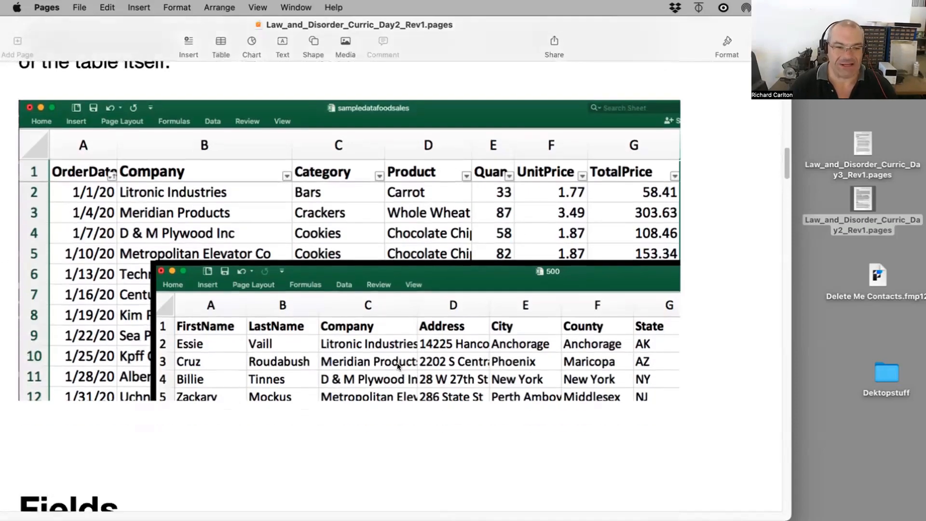
scroll(356, 350, down, 5)
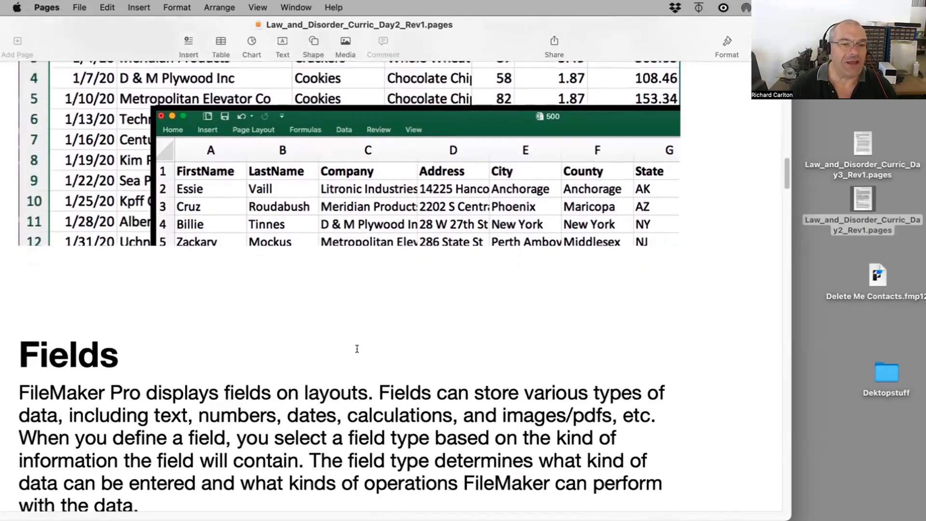
scroll(357, 348, down, 11)
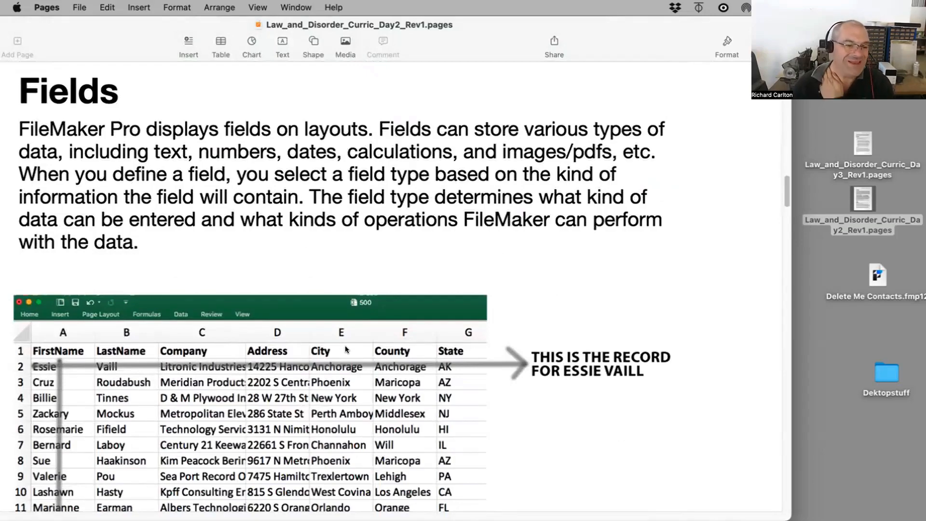
scroll(354, 341, down, 9)
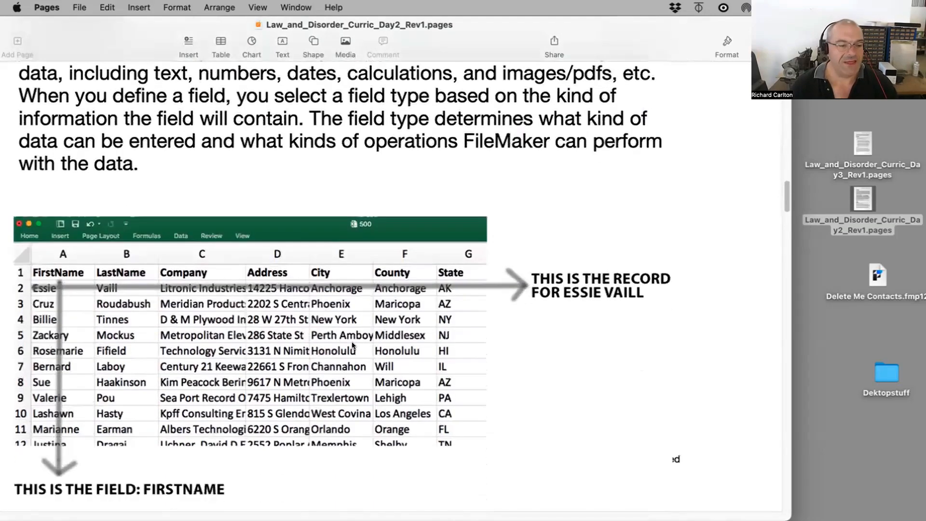
scroll(346, 336, down, 20)
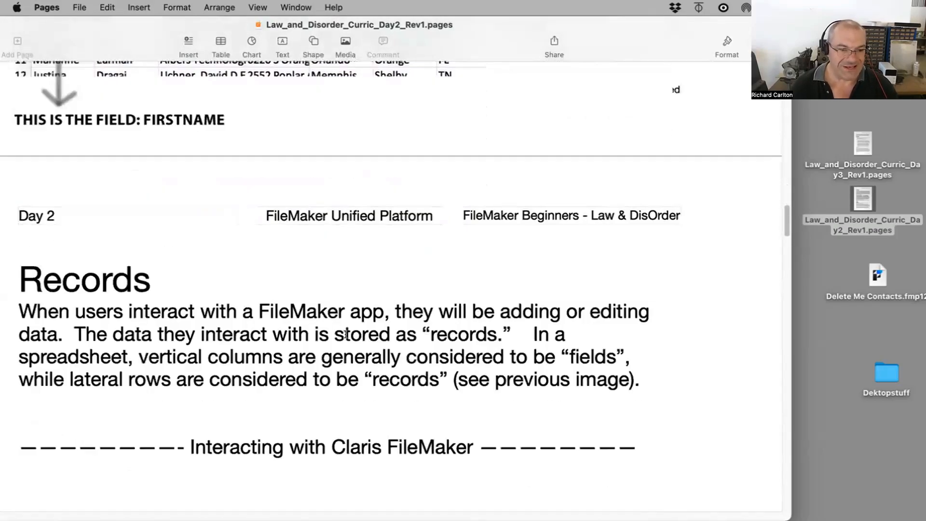
scroll(341, 333, up, 20)
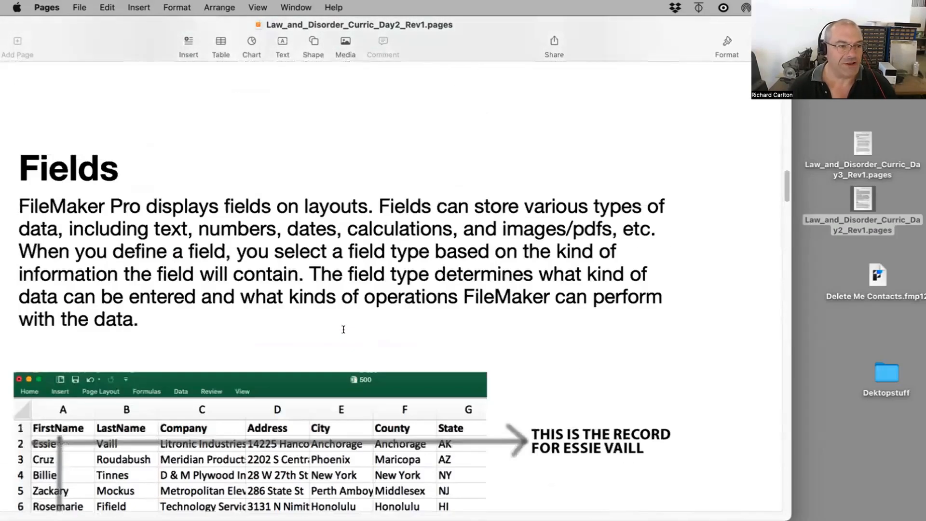
scroll(344, 333, up, 20)
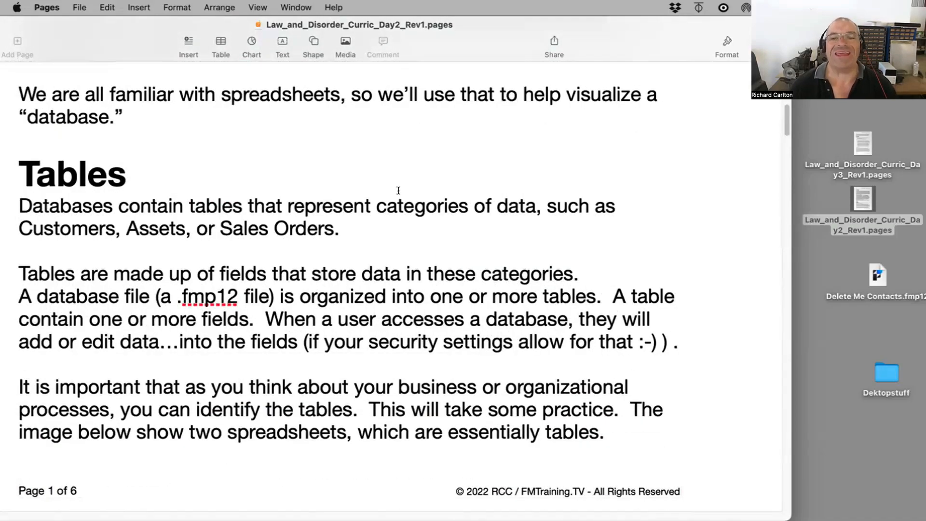
Step: Select the phrase "categories of data" in the Tables paragraph, then move the Pages and Contacts windows down to uncover the desktop
drag(378, 203, 518, 200)
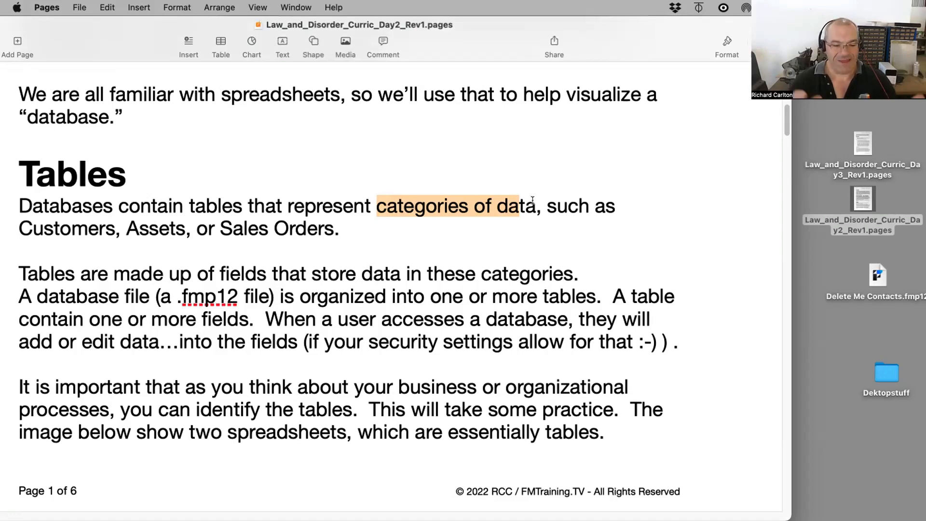
drag(640, 49, 682, 304)
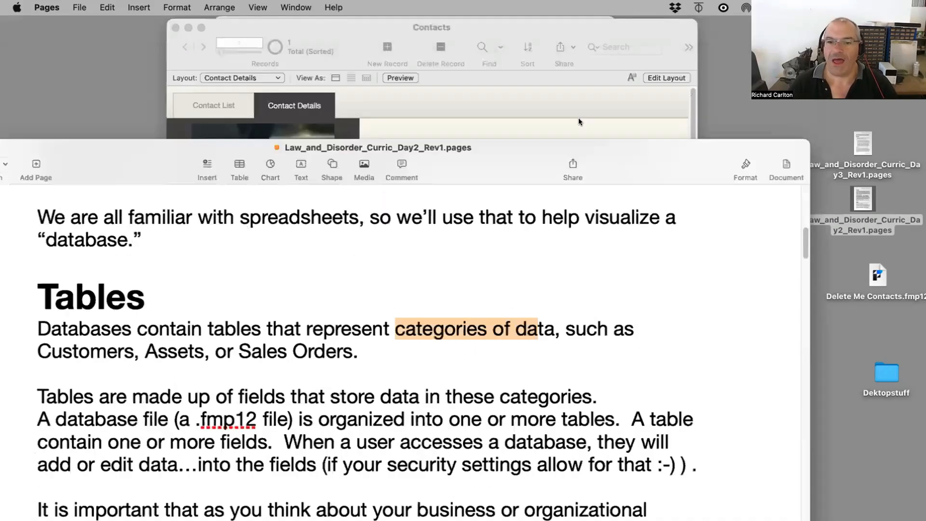
drag(593, 30, 600, 43)
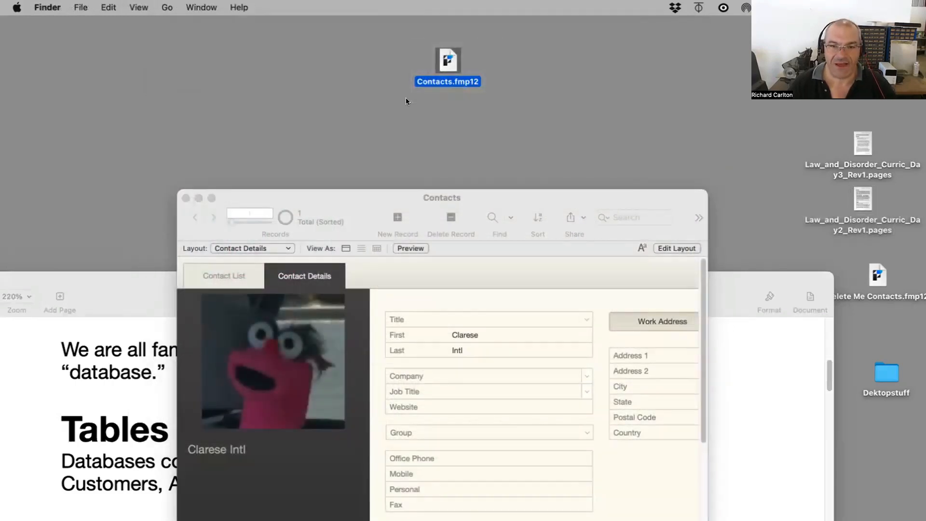
Step: Move the Pages document window back up to the top of the screen
drag(393, 48, 502, 89)
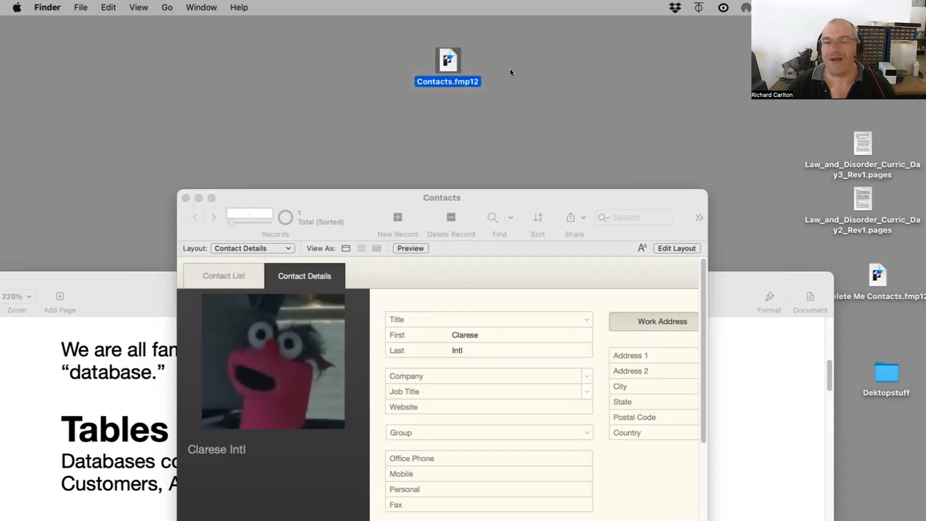
drag(502, 46, 406, 98)
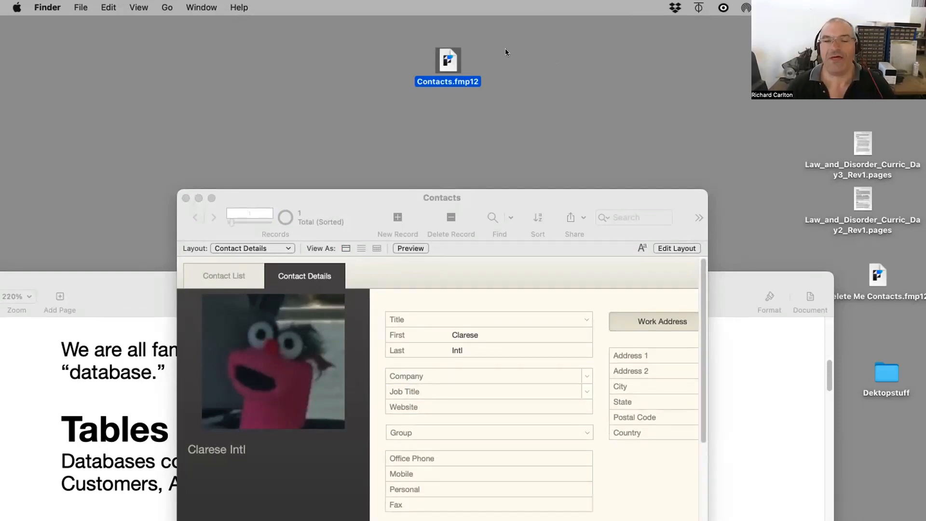
drag(126, 312, 178, 28)
Step: Scroll to the section describing FileMaker's four modes of operation and Browse mode
scroll(201, 203, down, 20)
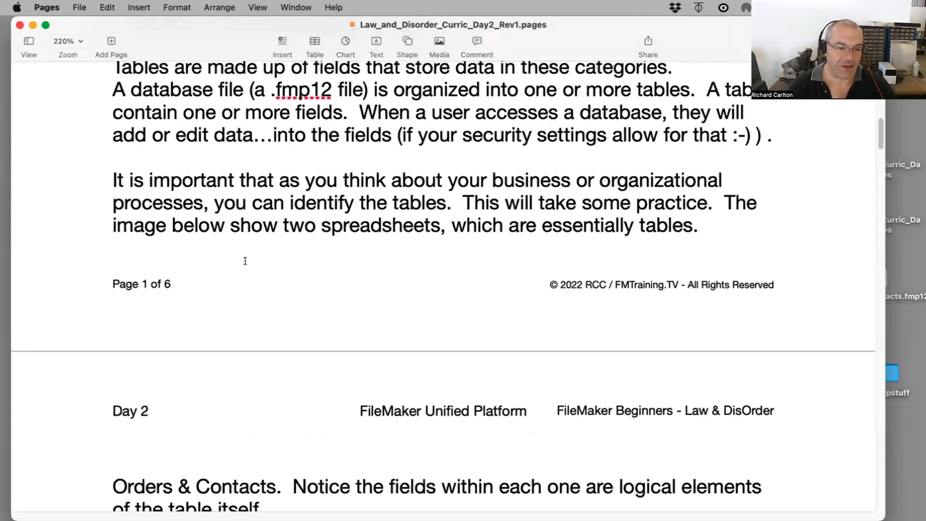
scroll(249, 258, down, 15)
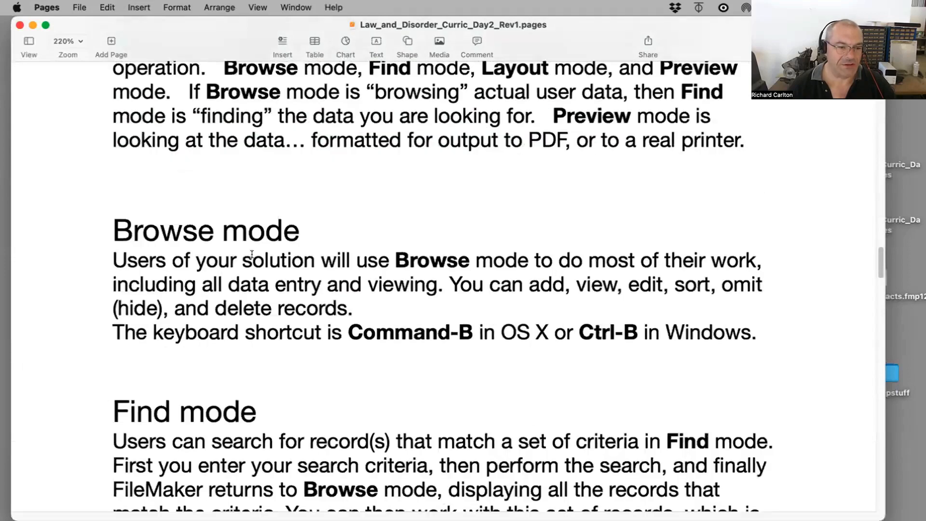
scroll(211, 172, up, 3)
scroll(210, 172, down, 3)
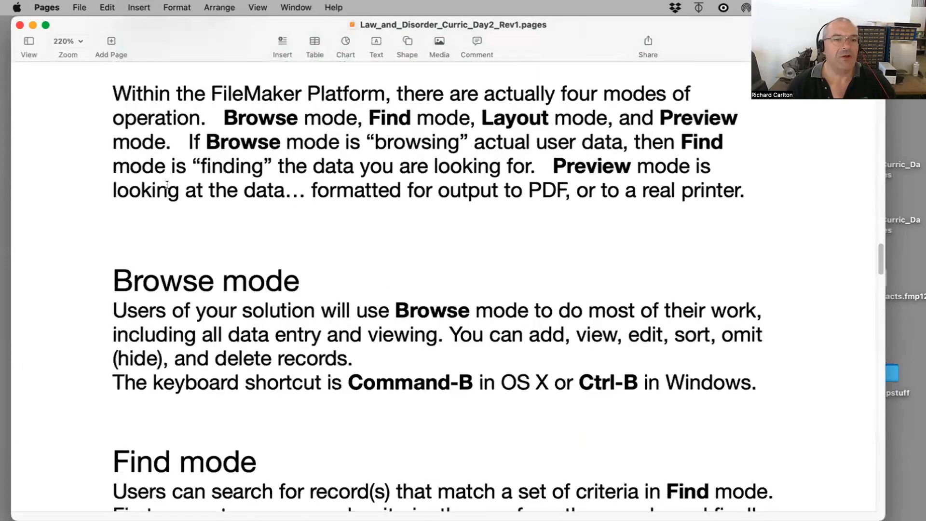
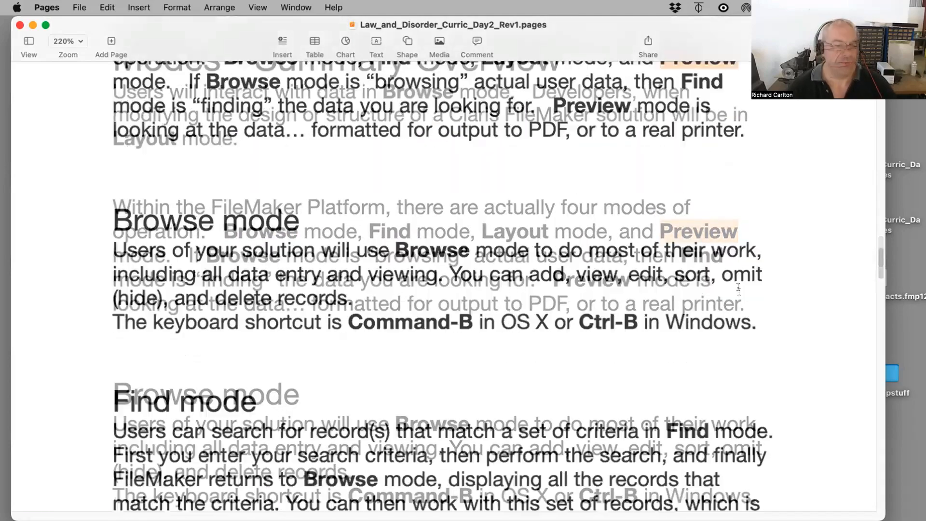
Step: Scroll past the Preview mode section and select the instructor notes from Build New File through Demo Finds
scroll(738, 291, down, 10)
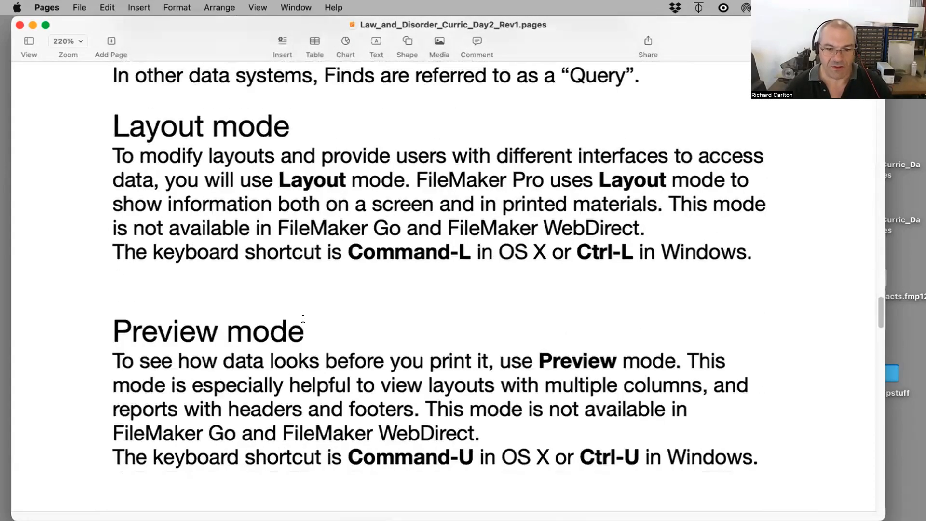
scroll(304, 319, down, 5)
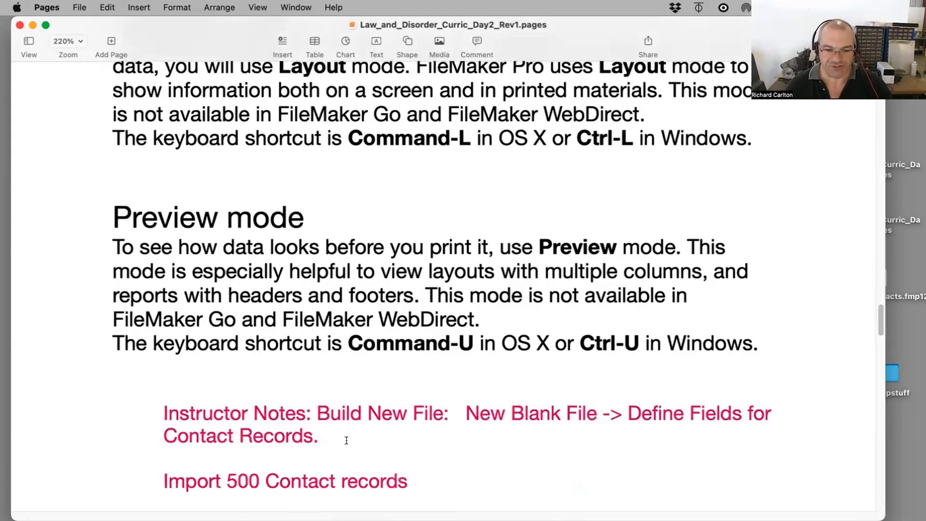
drag(320, 437, 166, 396)
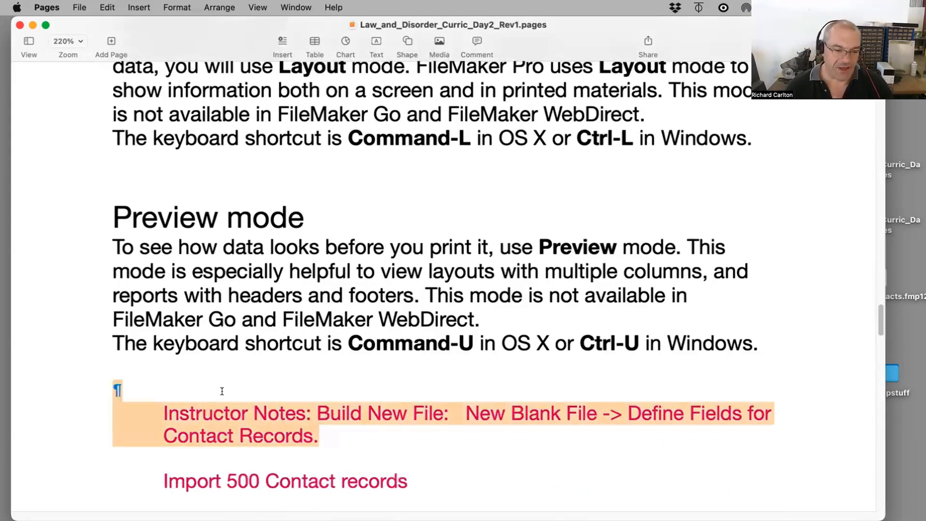
scroll(222, 391, down, 6)
drag(284, 430, 210, 291)
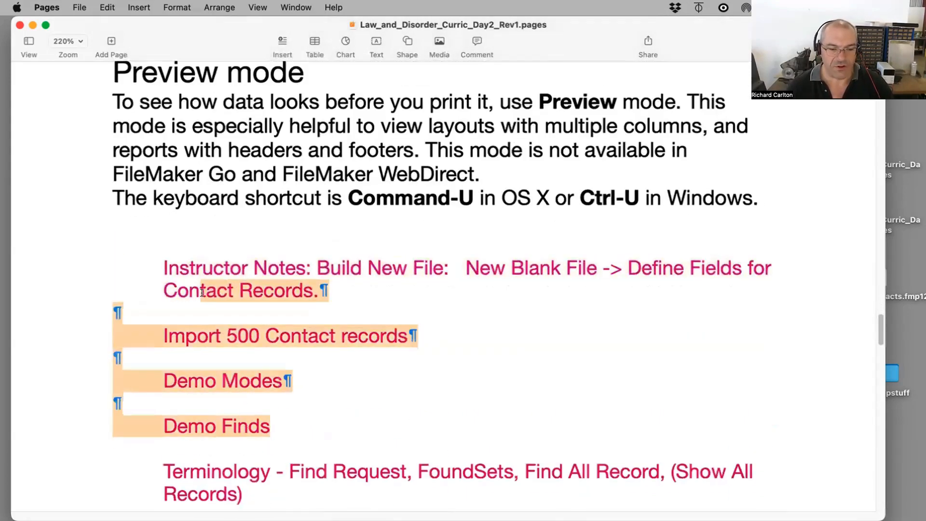
Step: Scroll down through the curriculum to the Ways to View Layouts section
scroll(212, 300, down, 15)
scroll(210, 304, down, 15)
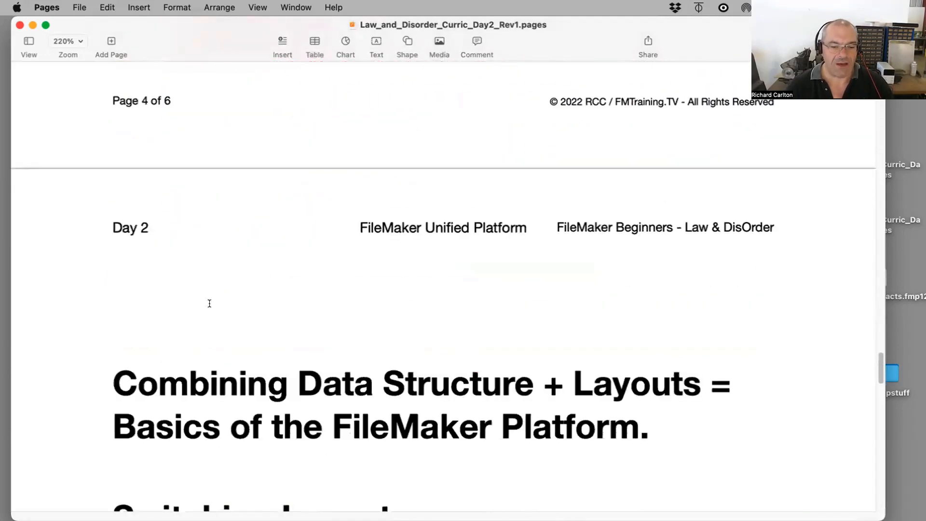
scroll(210, 299, down, 18)
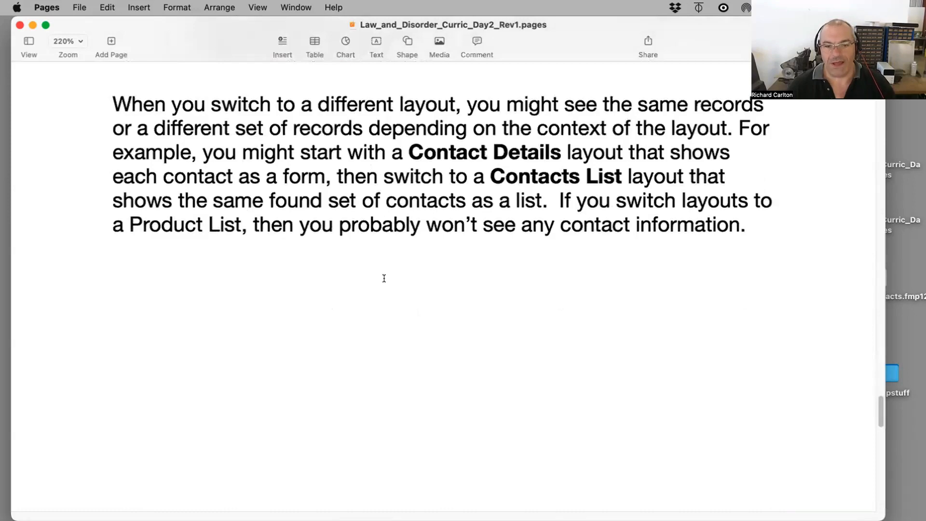
scroll(383, 278, down, 20)
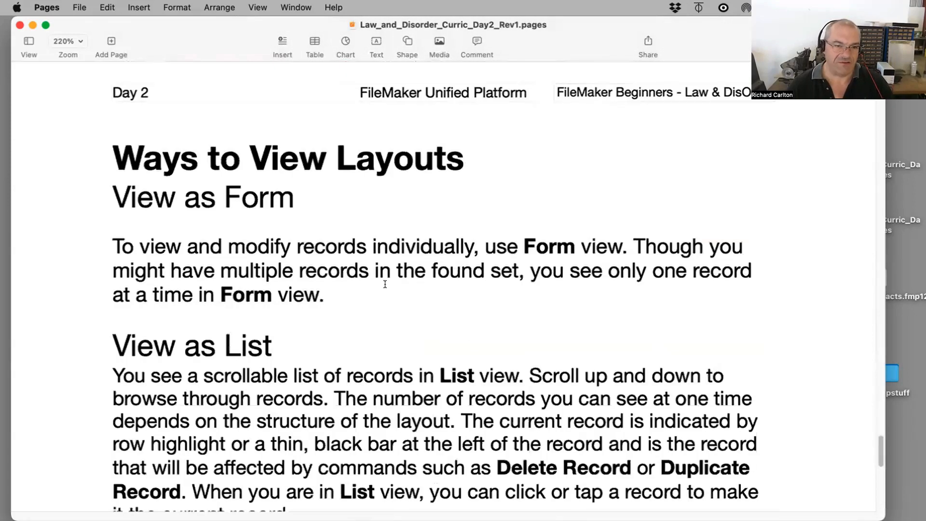
Step: Switch to FileMaker Pro and review the Contacts file's Tables and Fields in Manage Database, then close it
key(super+m)
drag(543, 196, 505, 61)
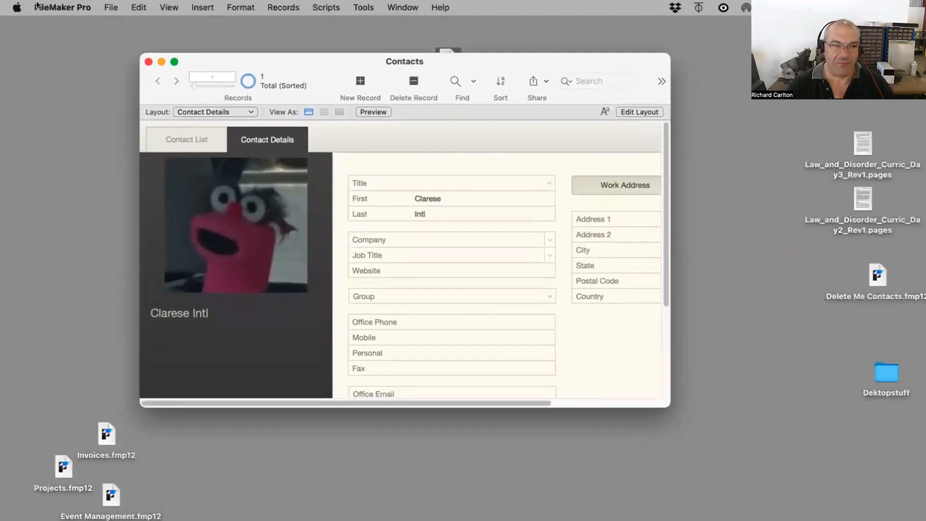
click(108, 7)
mouse_move(212, 126)
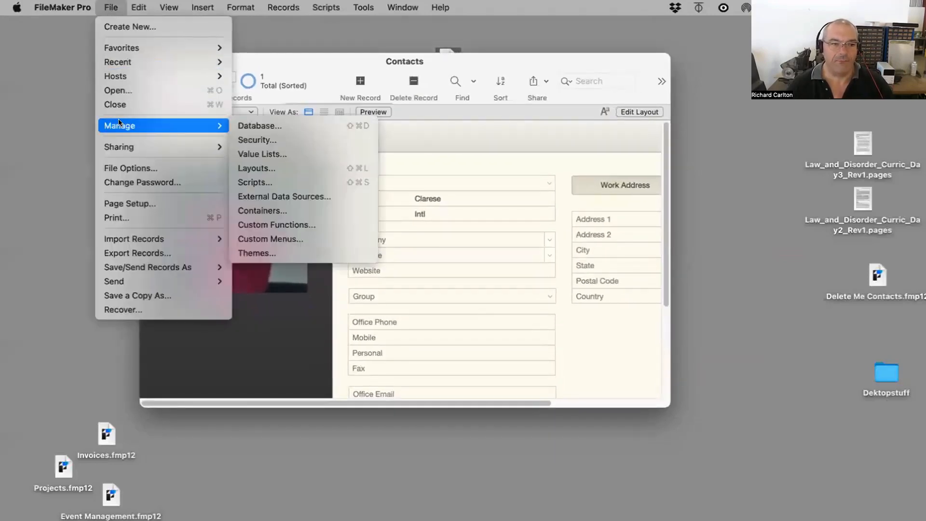
click(282, 124)
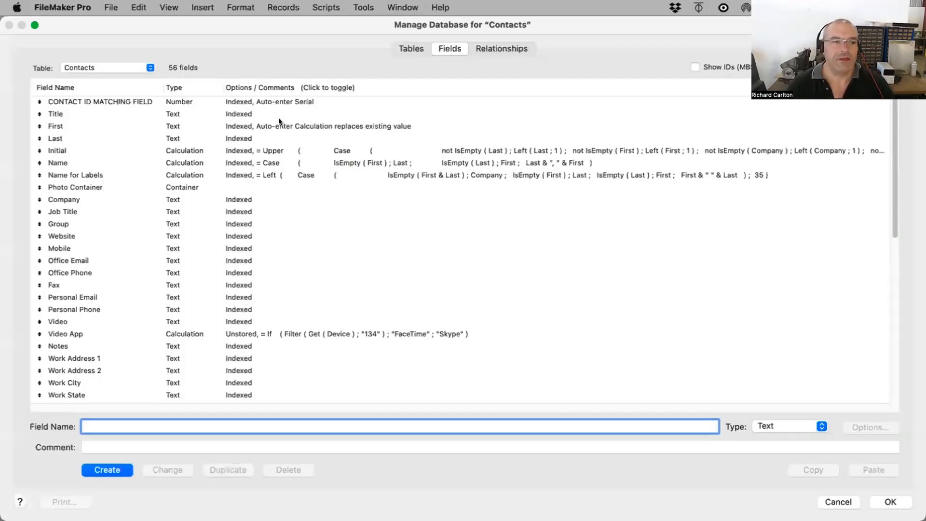
click(408, 48)
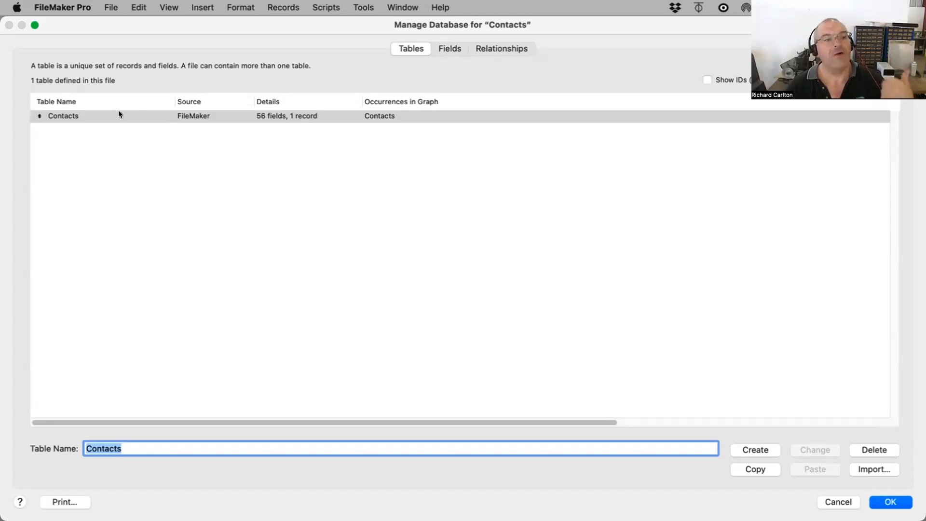
click(440, 48)
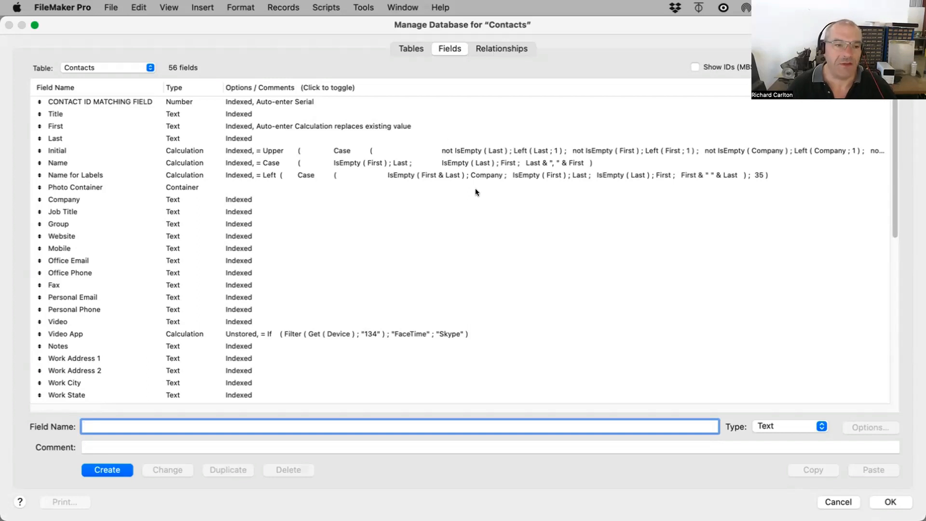
click(882, 502)
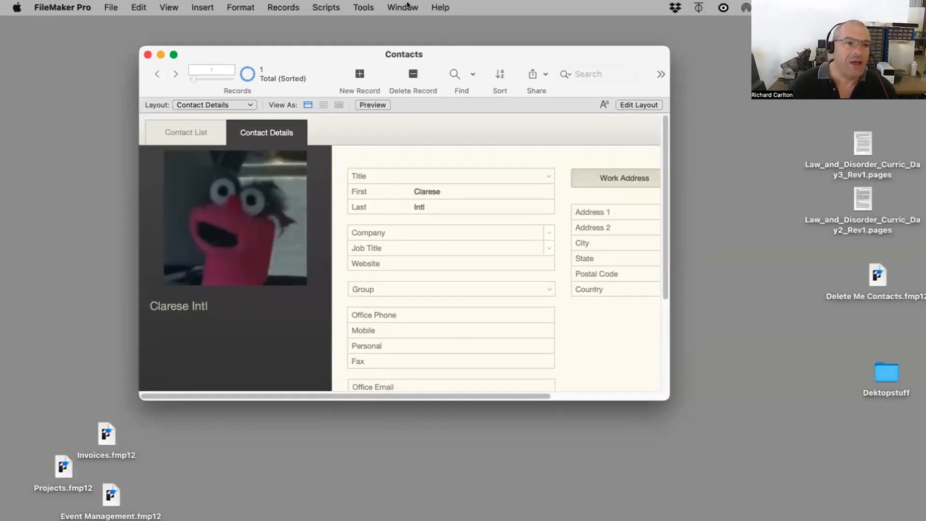
Step: Switch the Contacts window to Layout mode and enlarge the window downward
click(167, 6)
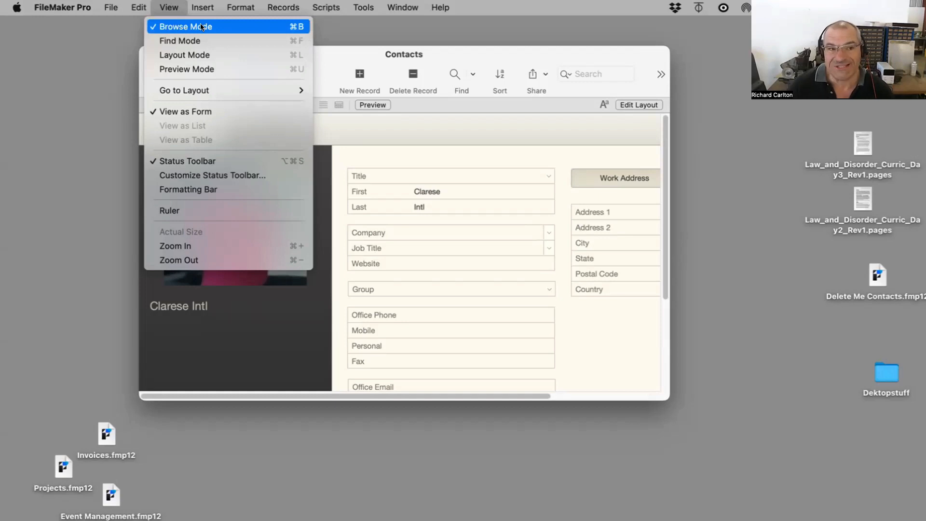
click(201, 56)
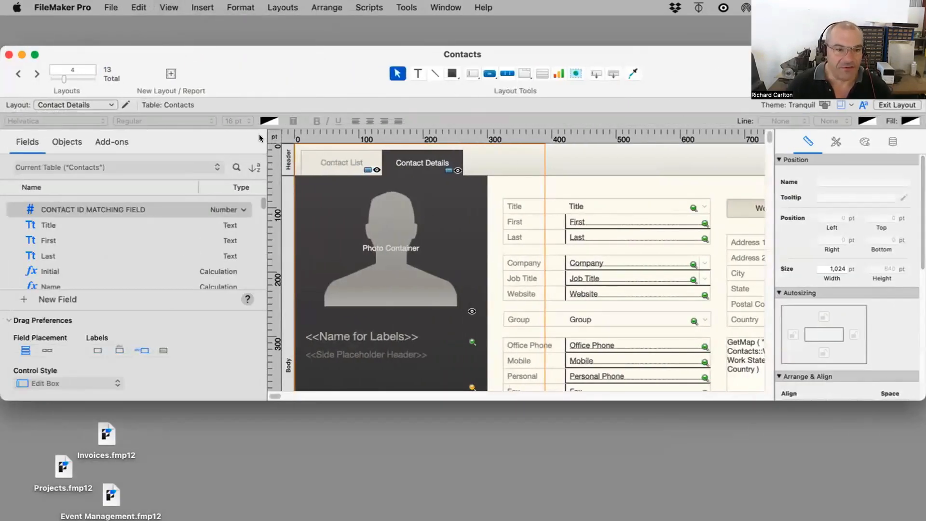
drag(263, 132, 211, 139)
drag(872, 400, 872, 465)
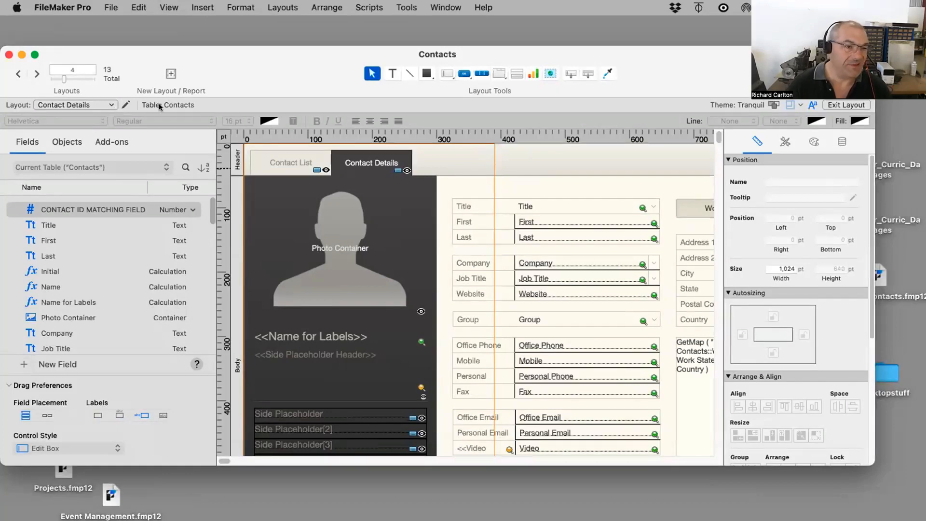
Step: Browse the Desktop and iPhone layout groups and go to the Contacts | iPhone layout
click(89, 103)
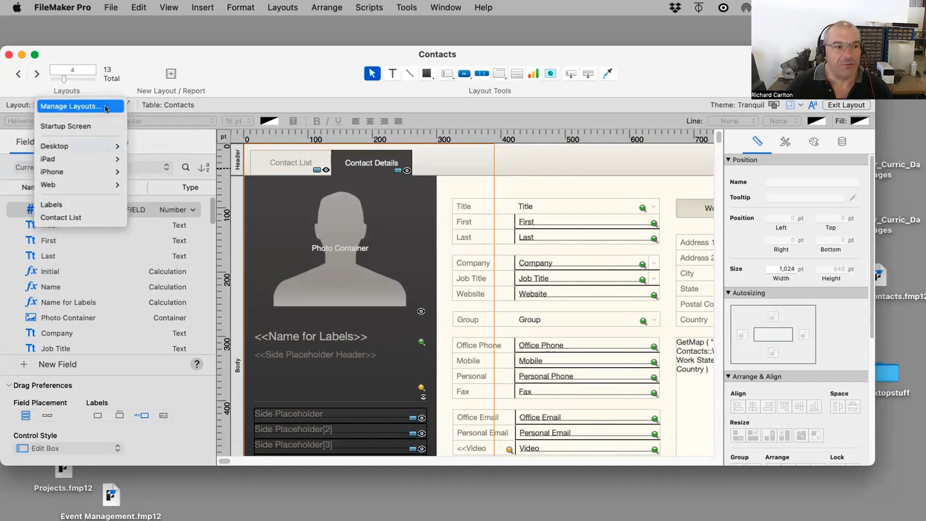
mouse_move(85, 144)
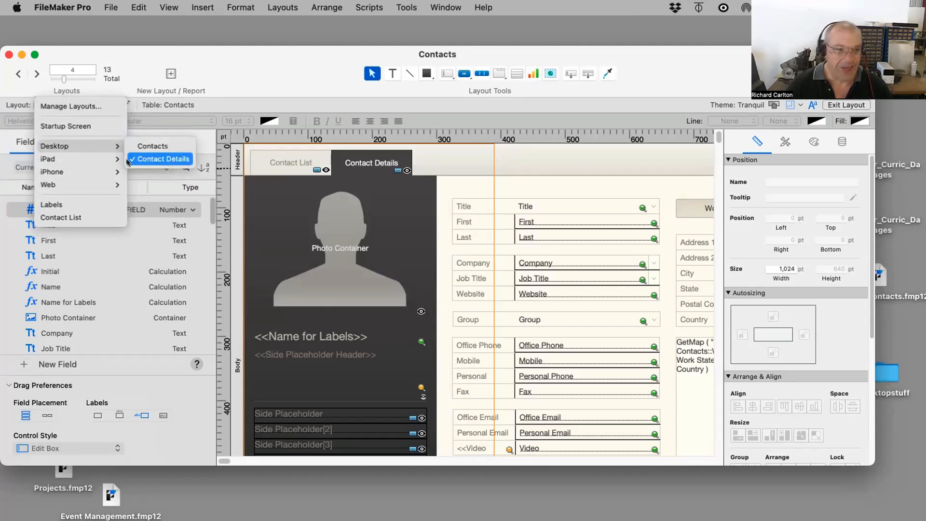
mouse_move(88, 175)
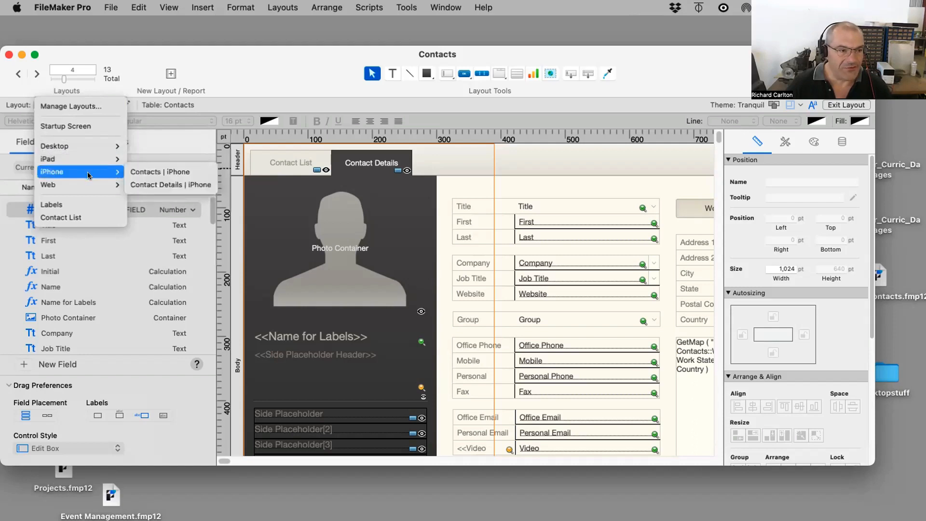
mouse_move(122, 186)
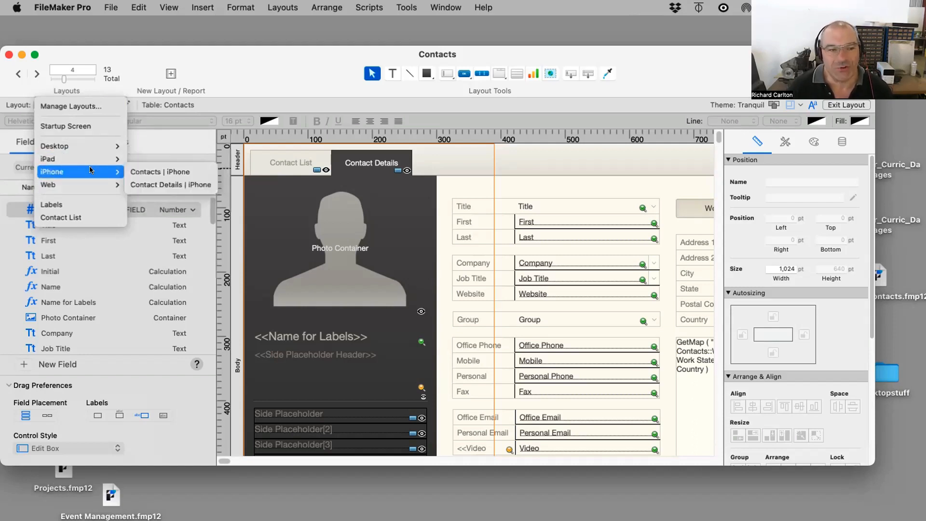
click(140, 172)
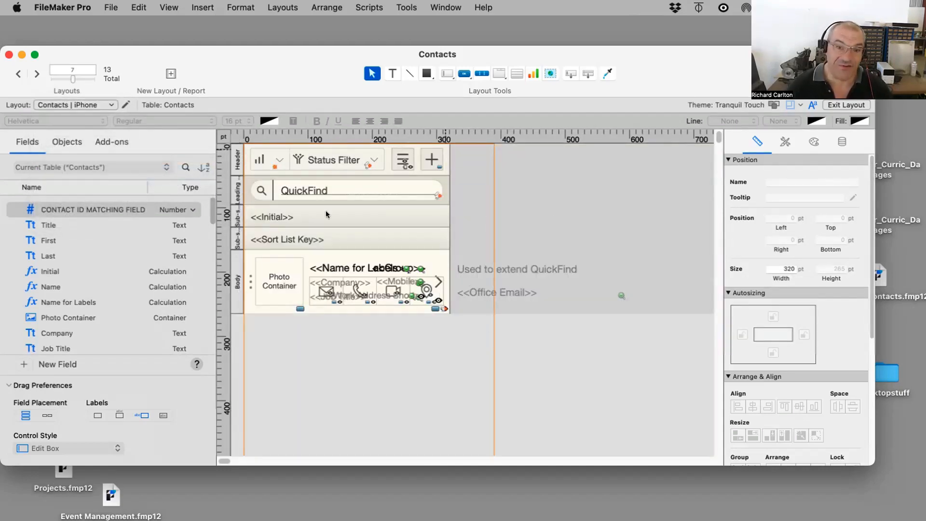
click(99, 104)
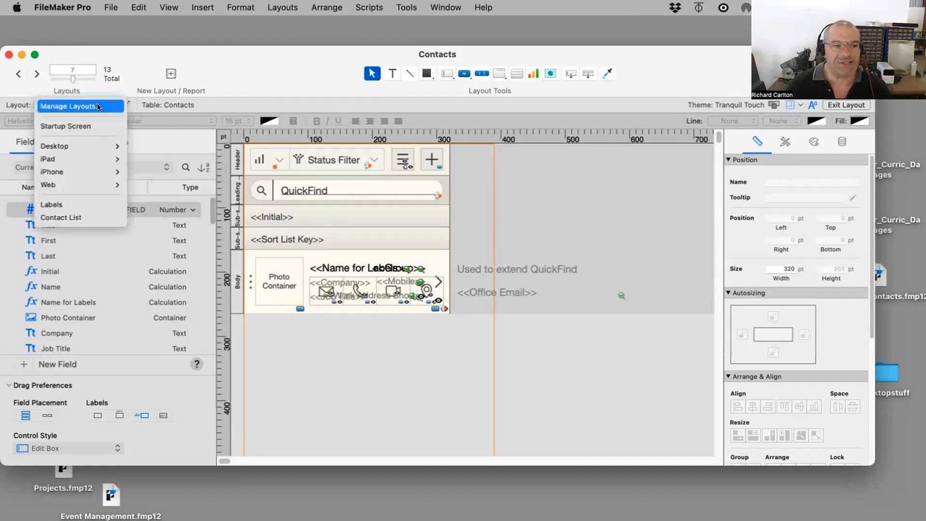
click(231, 110)
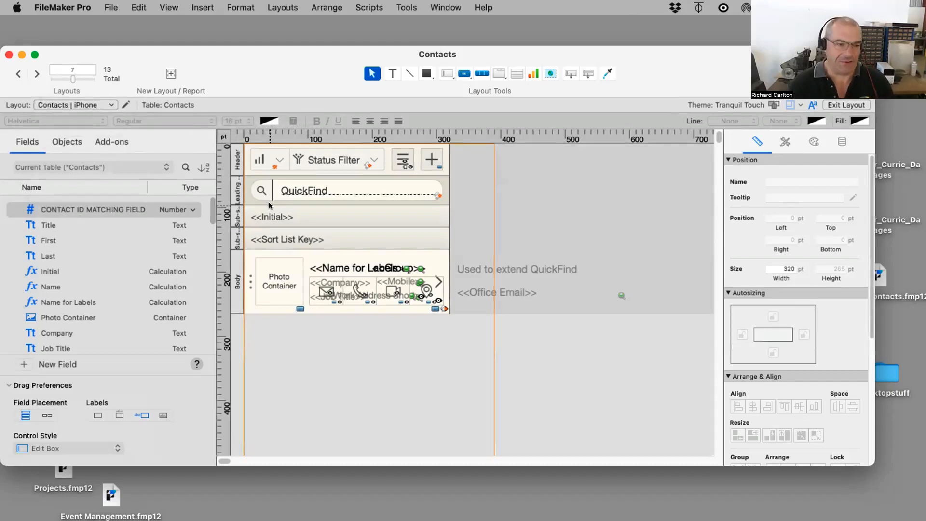
click(80, 104)
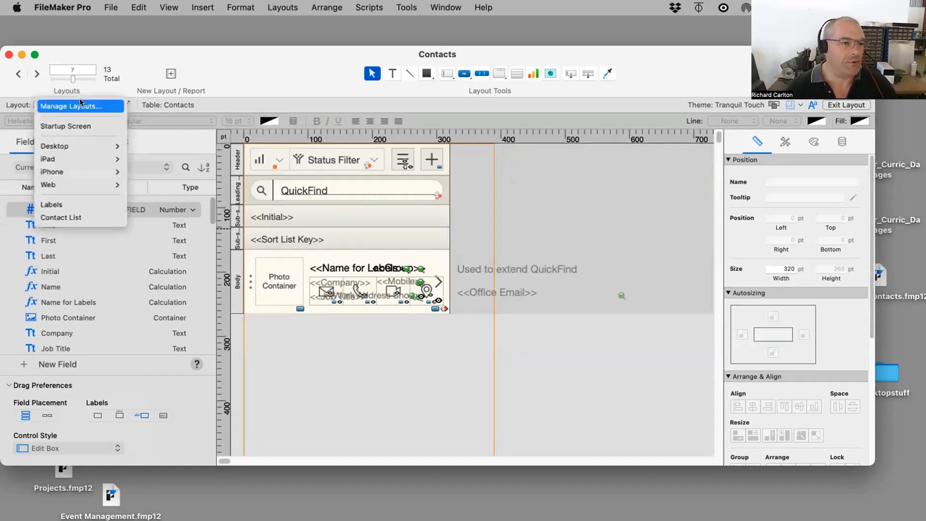
Step: Open the Manage Layouts dialog for Contacts and narrow its Layout Name column
click(107, 11)
click(109, 7)
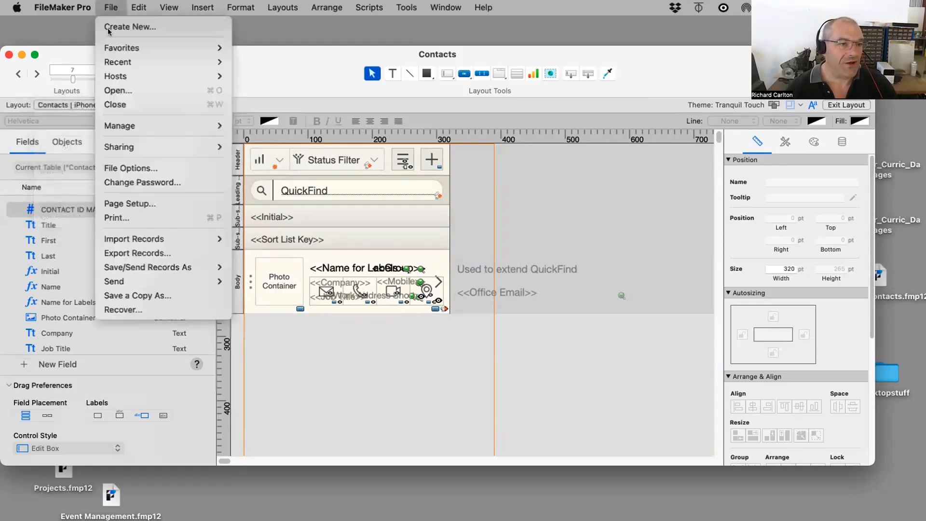
mouse_move(111, 129)
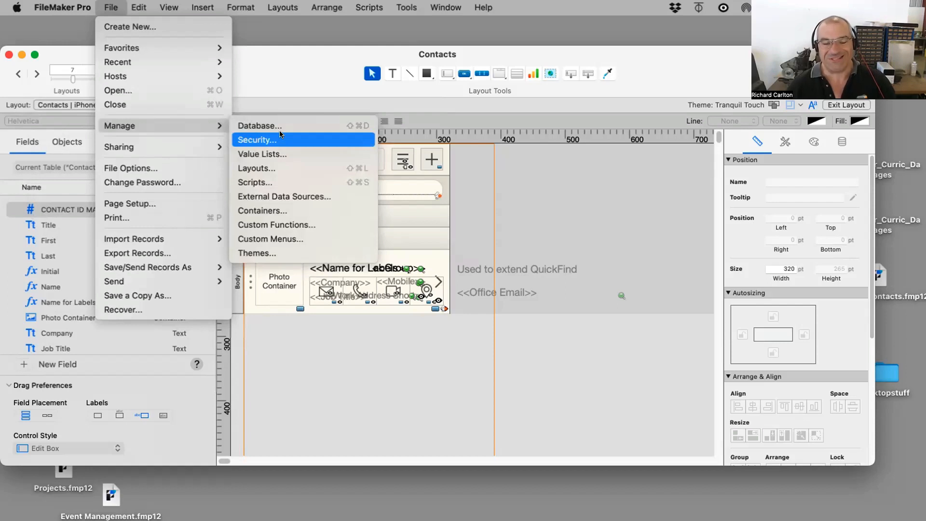
click(277, 172)
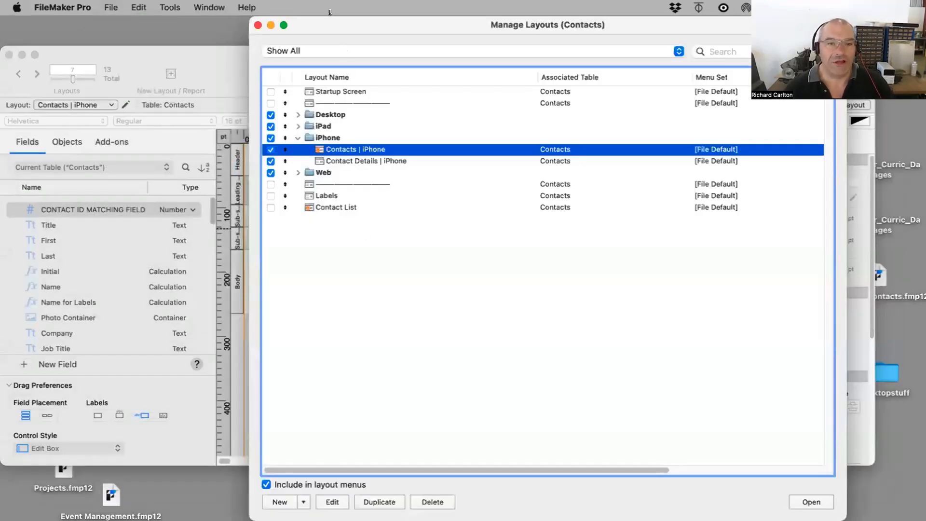
drag(330, 12, 348, 12)
click(57, 104)
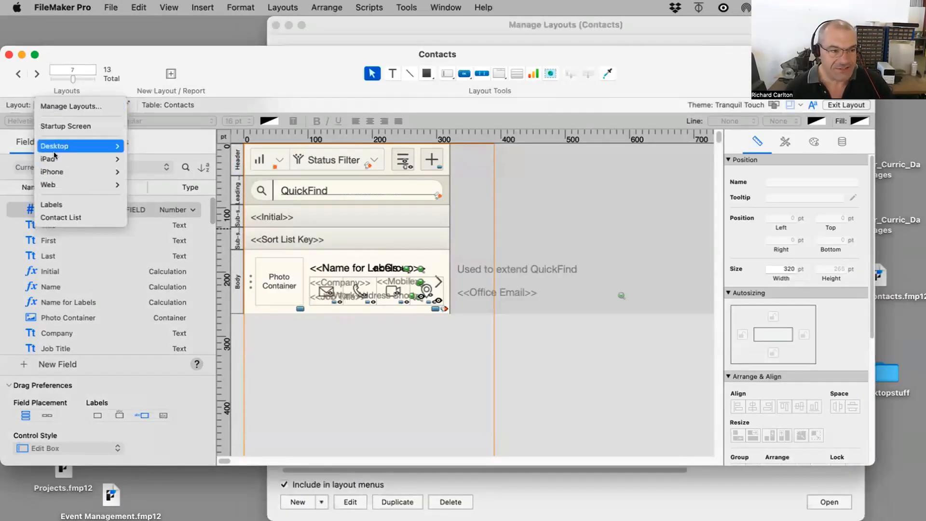
click(424, 26)
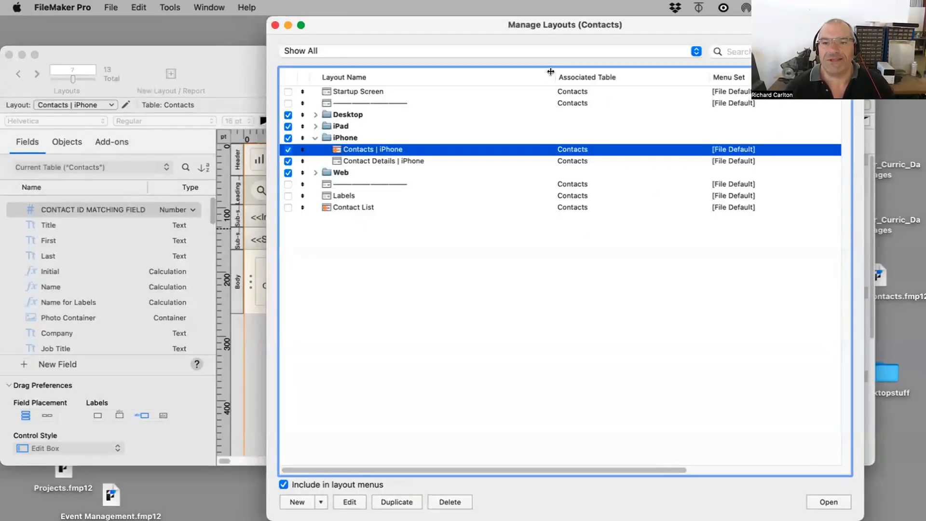
drag(550, 71, 458, 78)
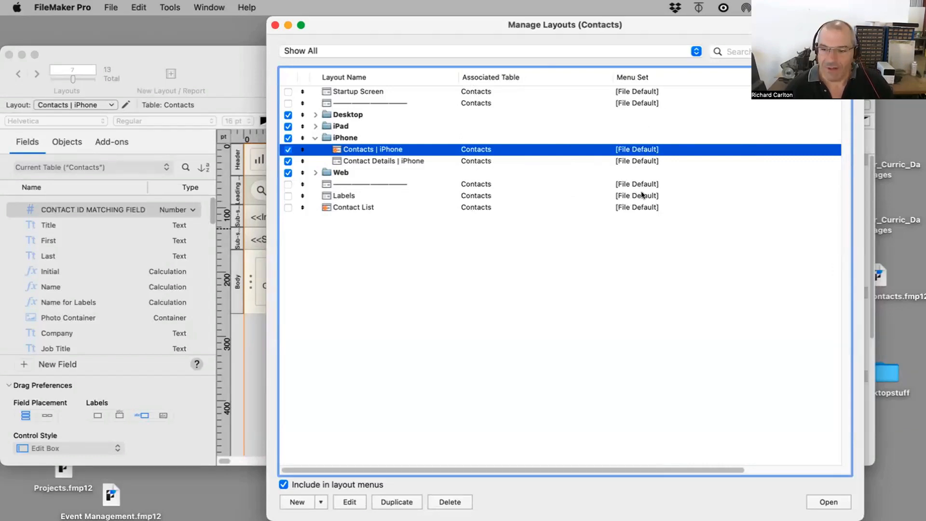
Step: Expand the iPad and Desktop layout folders and select the Desktop Contacts layout
click(315, 125)
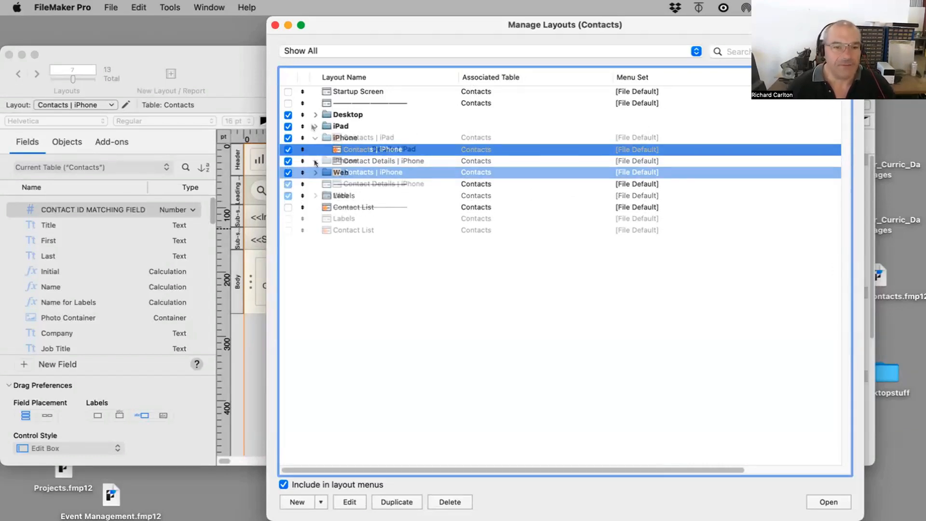
click(315, 115)
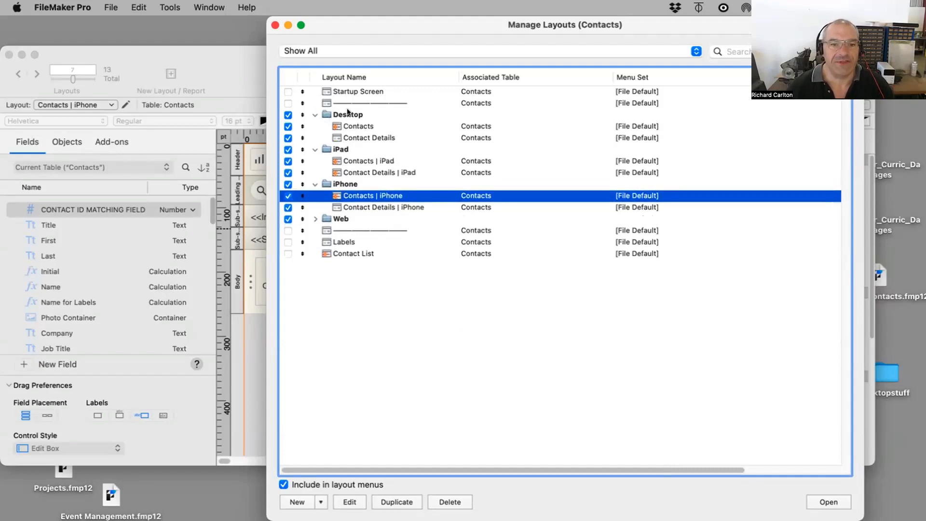
click(340, 125)
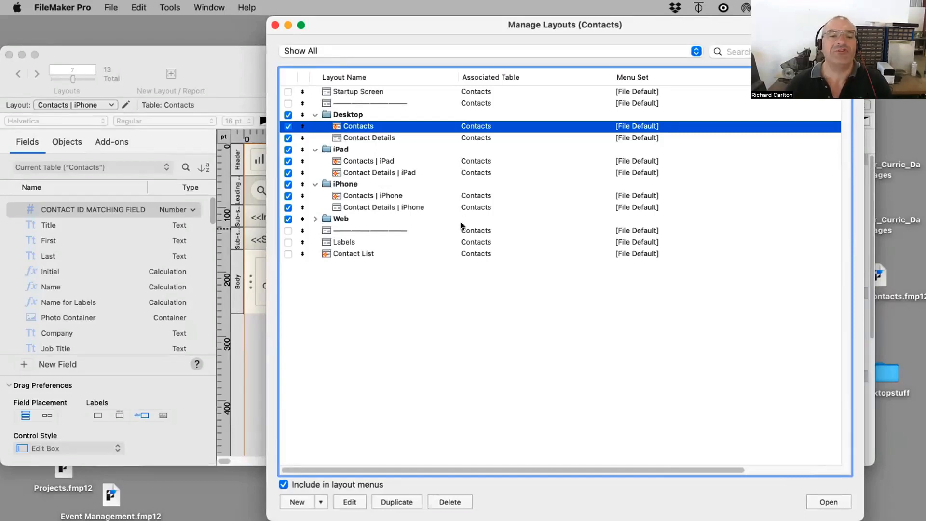
Step: Close Manage Layouts and move to the next layout, Contact Details | iPhone
click(275, 24)
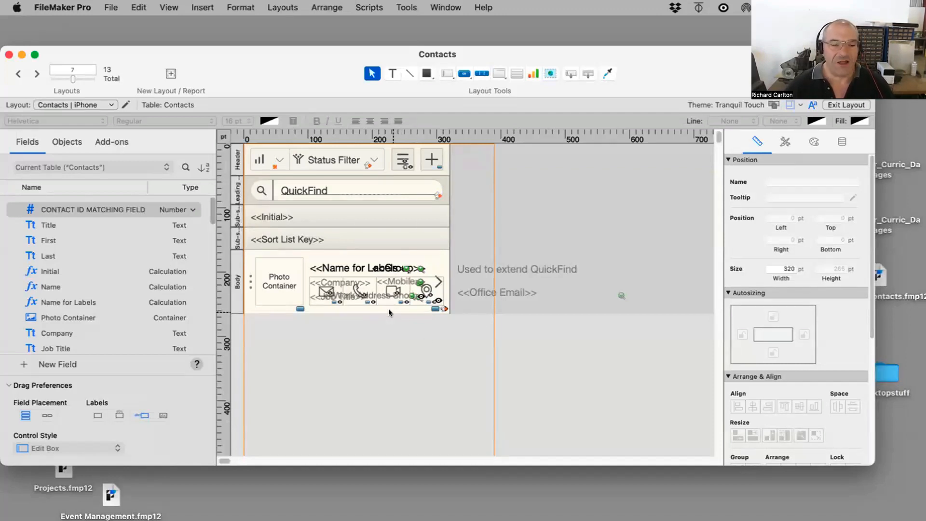
click(37, 74)
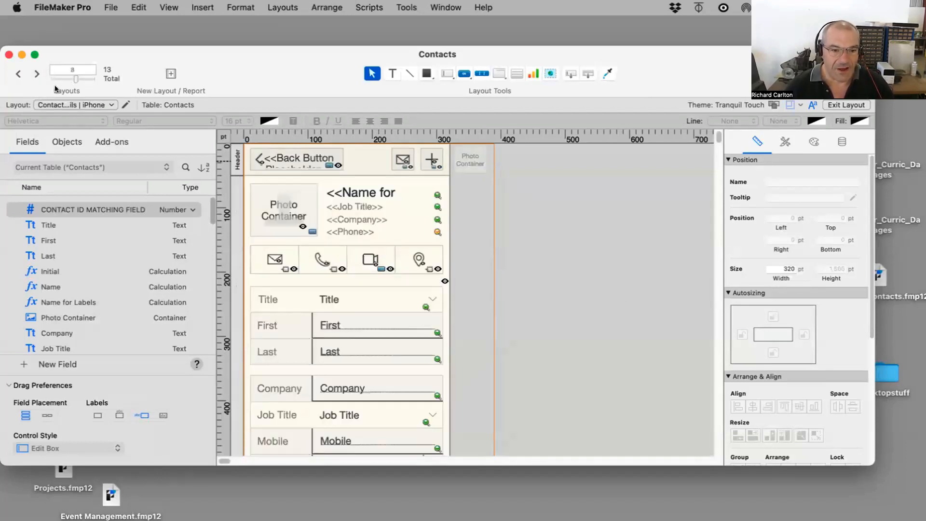
Step: Start a new Contacts layout named Basic List view and choose the Computer device type
scroll(450, 375, down, 1)
scroll(282, 305, down, 1)
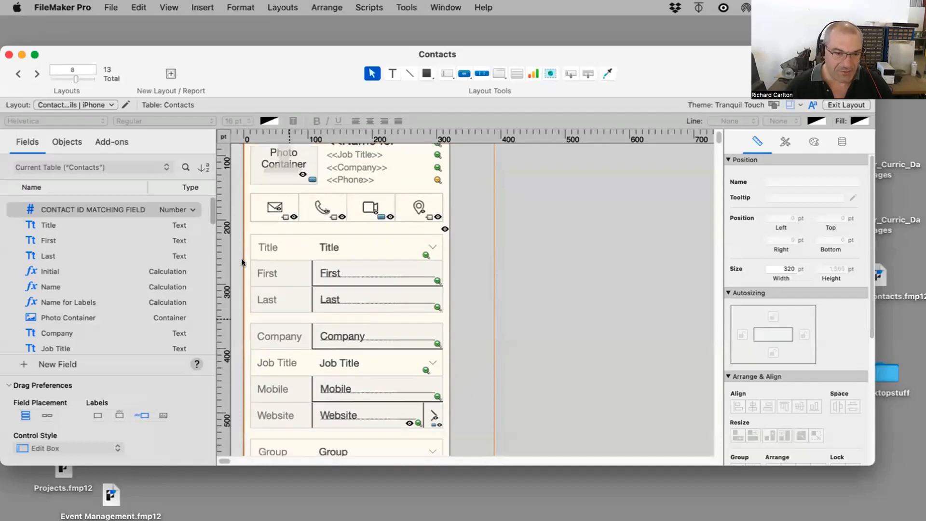
scroll(323, 331, down, 1)
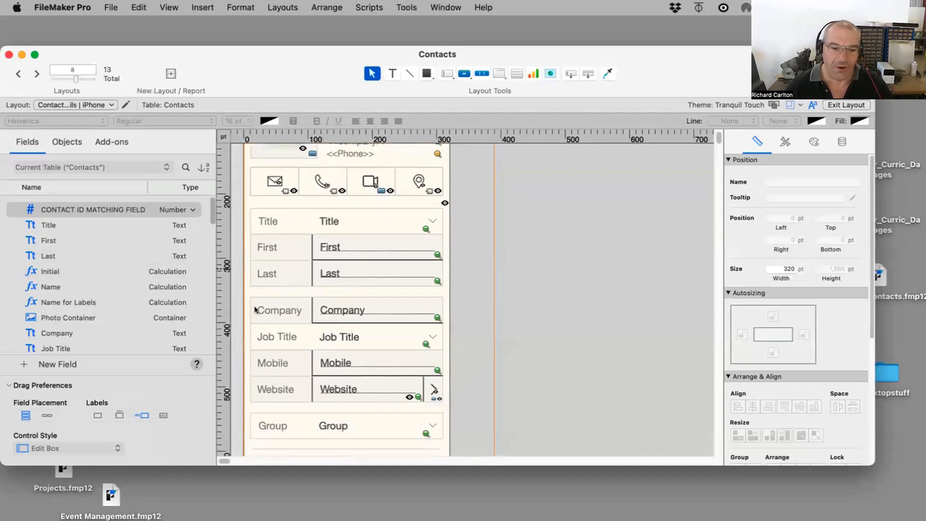
click(115, 7)
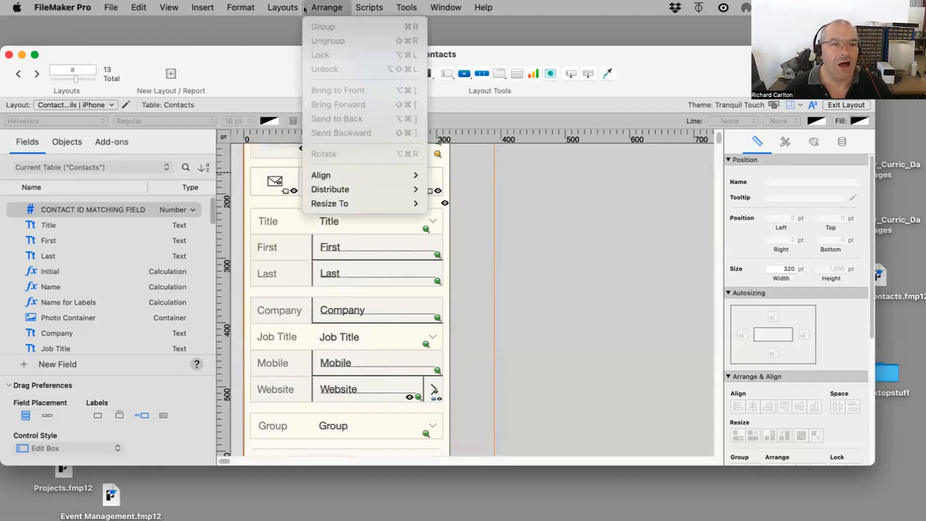
mouse_move(284, 9)
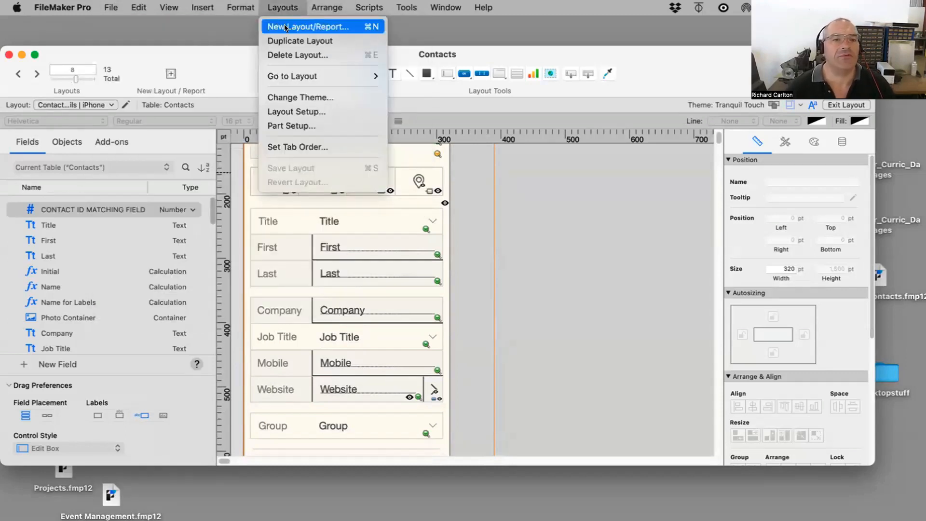
click(286, 27)
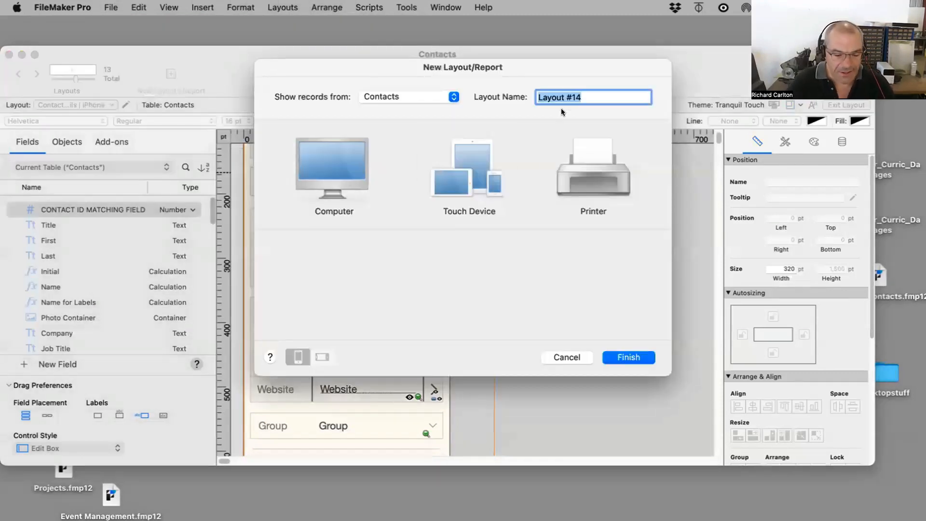
text(Basic L)
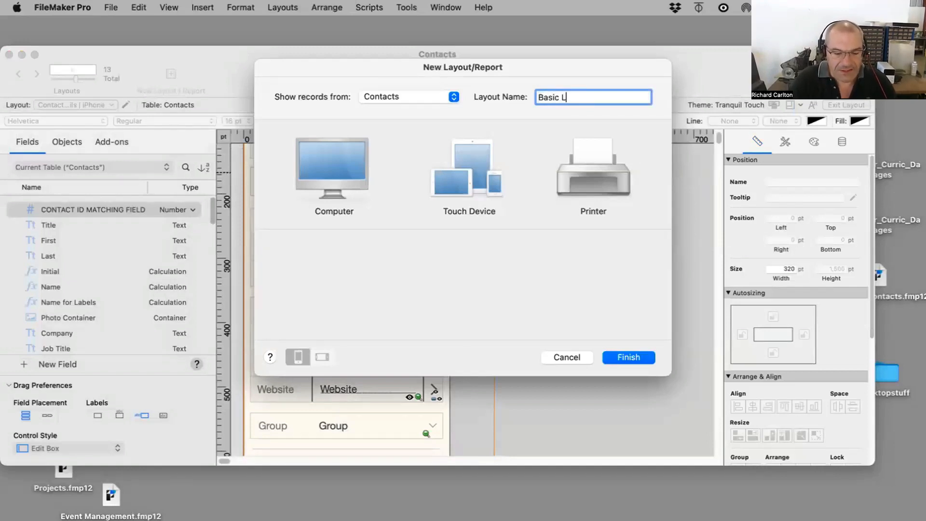
text(ist view)
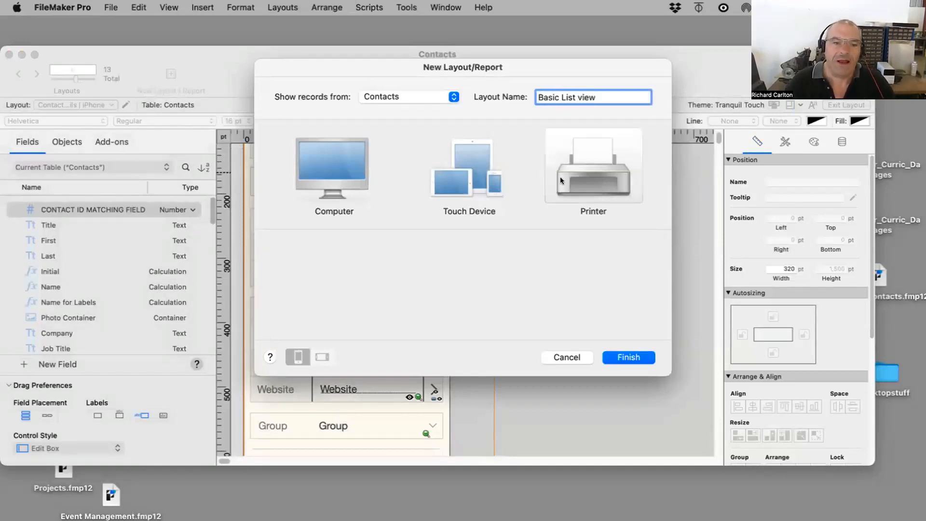
click(324, 174)
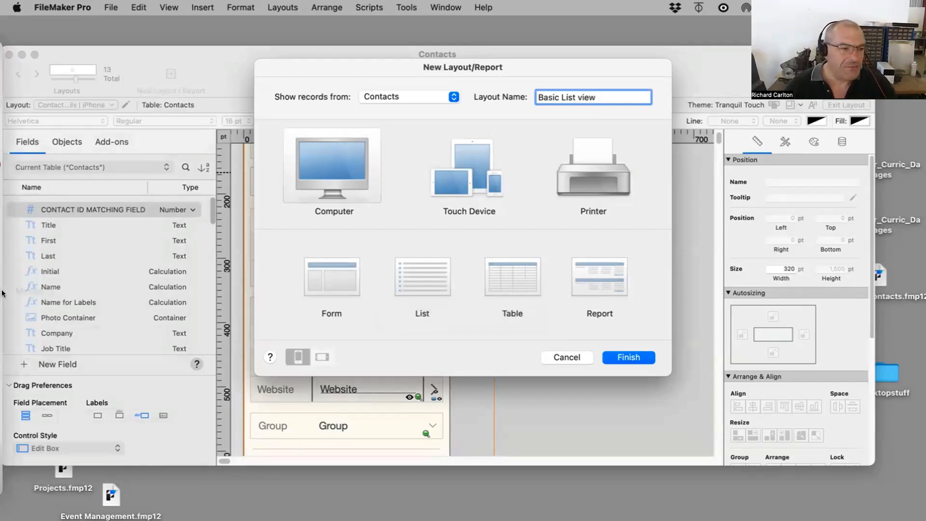
Step: Switch to Safari and open amazon.com
mouse_move(2, 293)
click(24, 119)
text(ama)
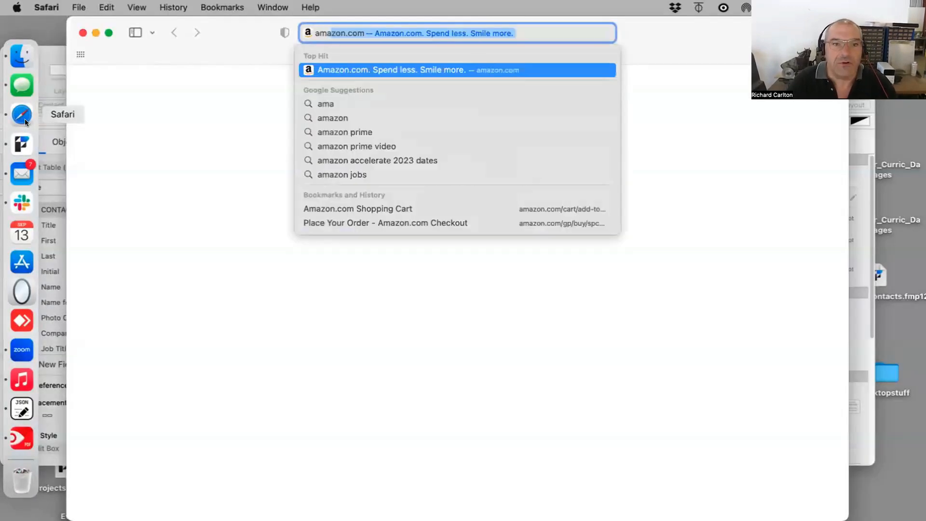
key(Return)
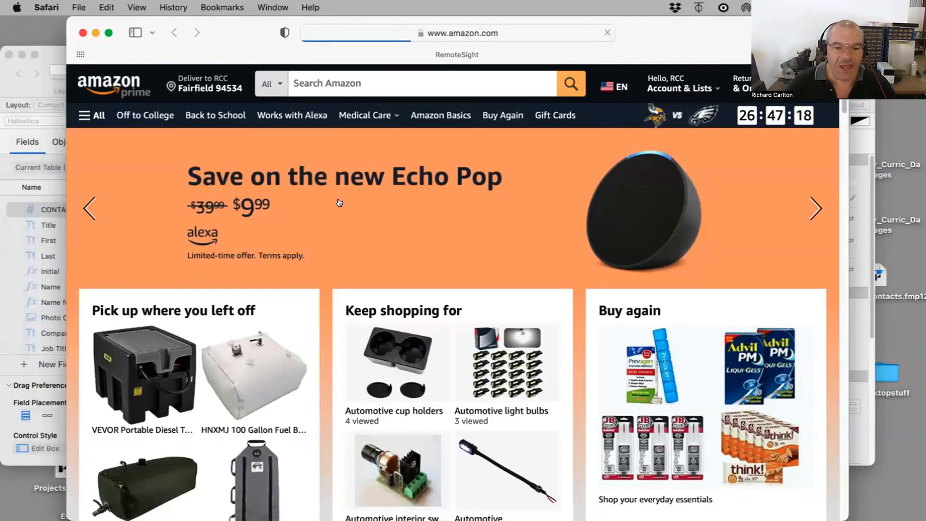
Step: Search Amazon for fuel bladder
click(351, 79)
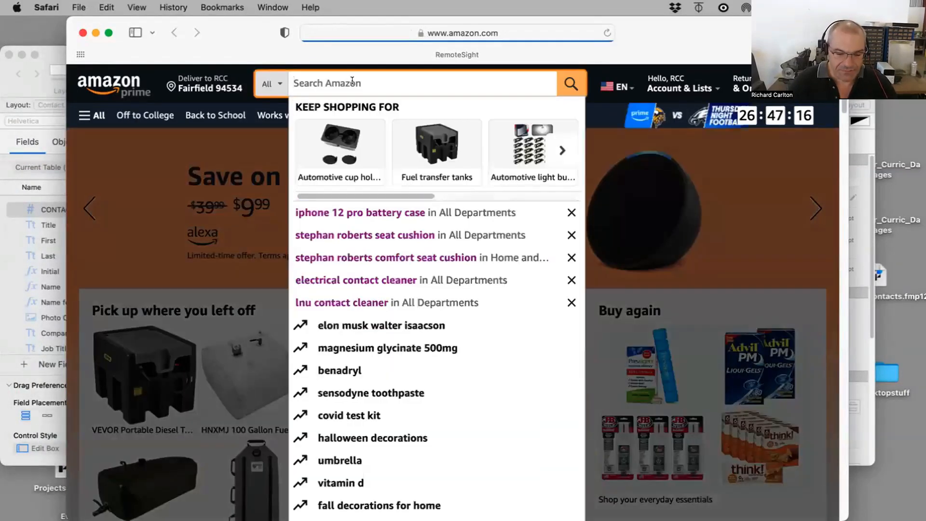
text(fuel )
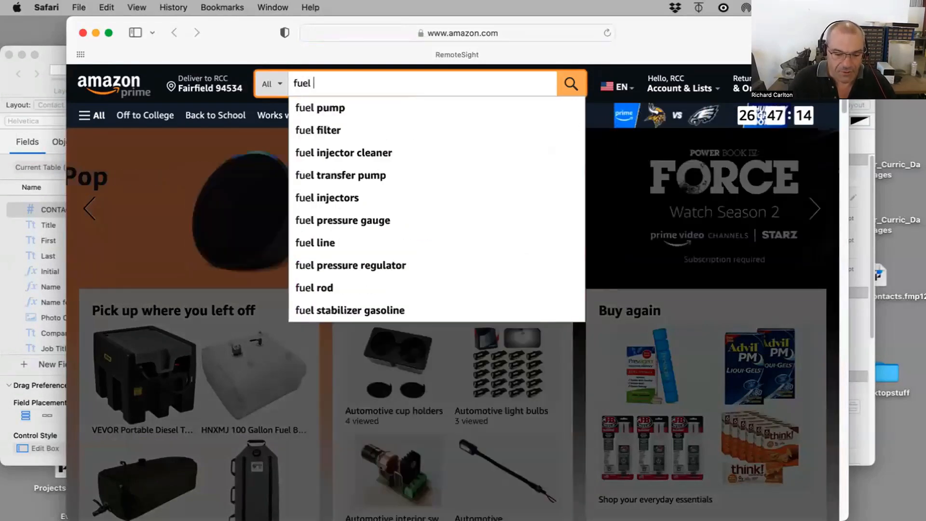
text(bladder)
key(Return)
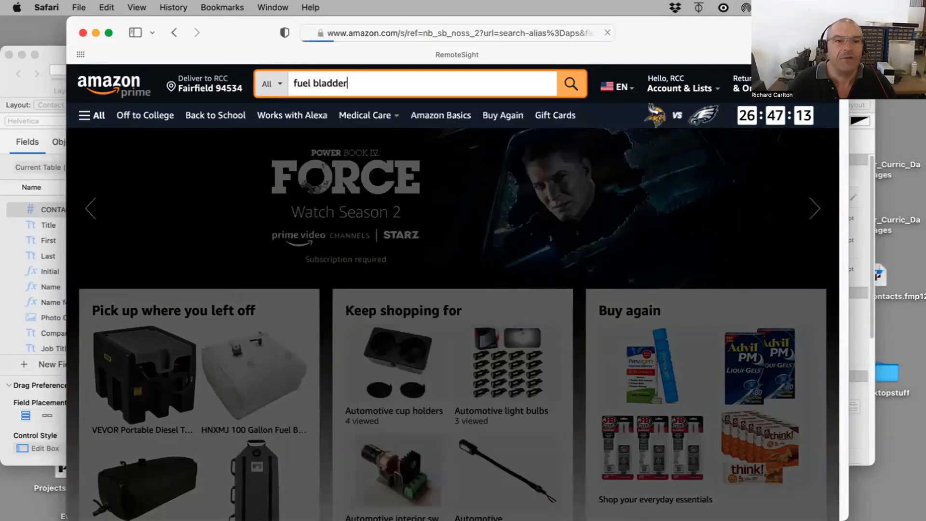
Step: Browse the fuel bladder search results and the sort options
scroll(783, 343, down, 8)
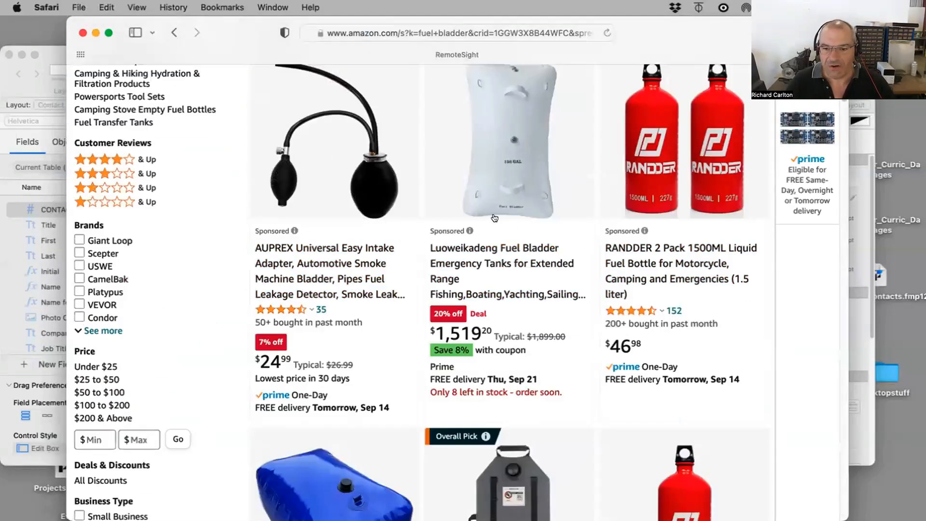
scroll(705, 238, up, 8)
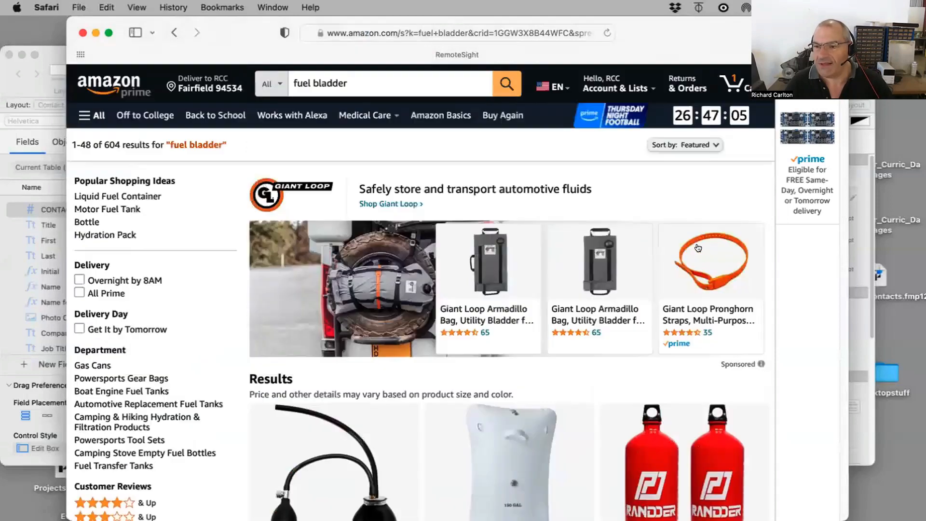
click(698, 145)
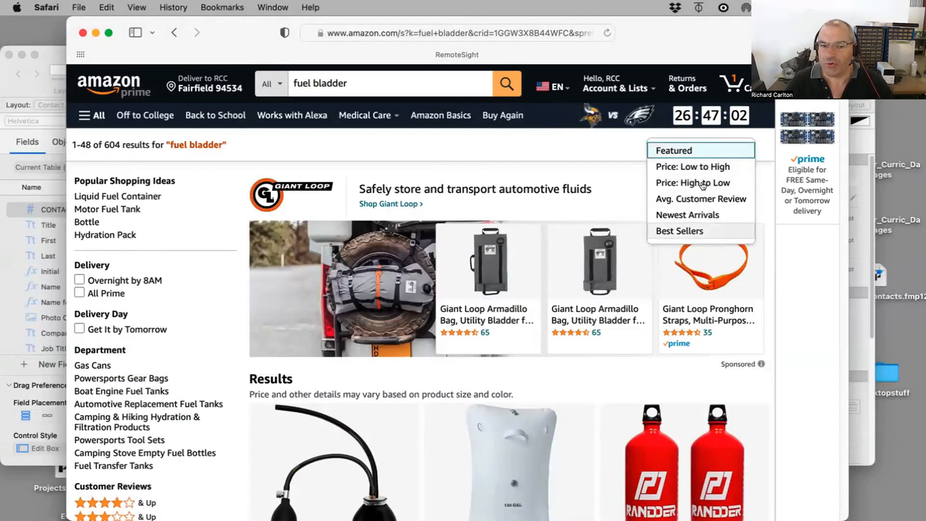
click(542, 136)
scroll(560, 179, down, 15)
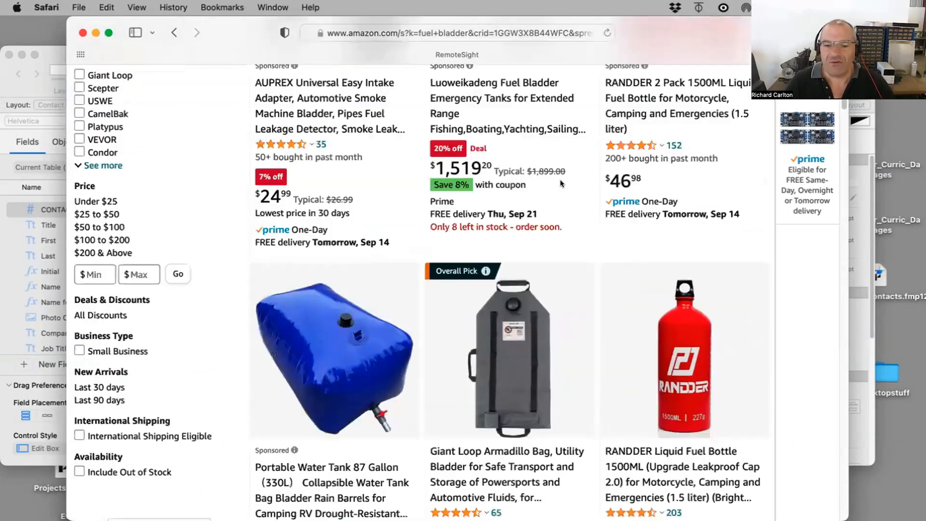
scroll(562, 190, down, 12)
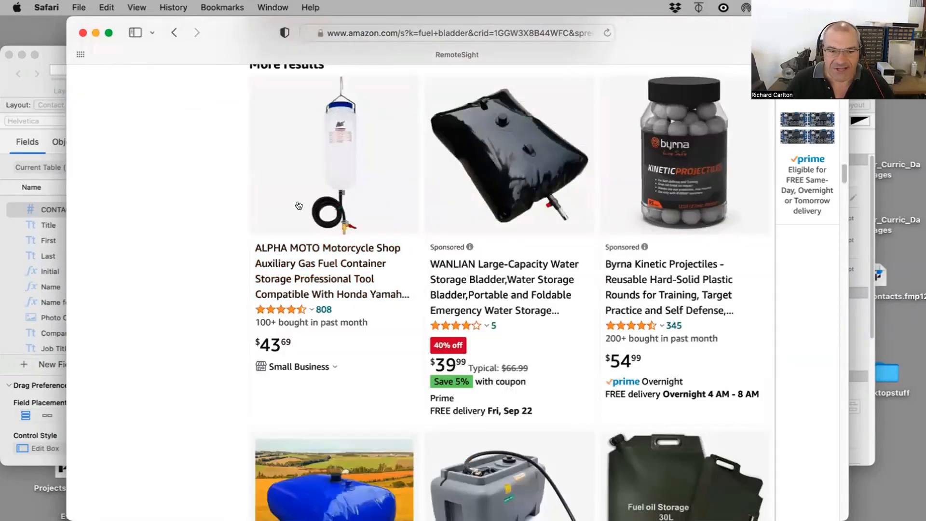
scroll(660, 176, down, 10)
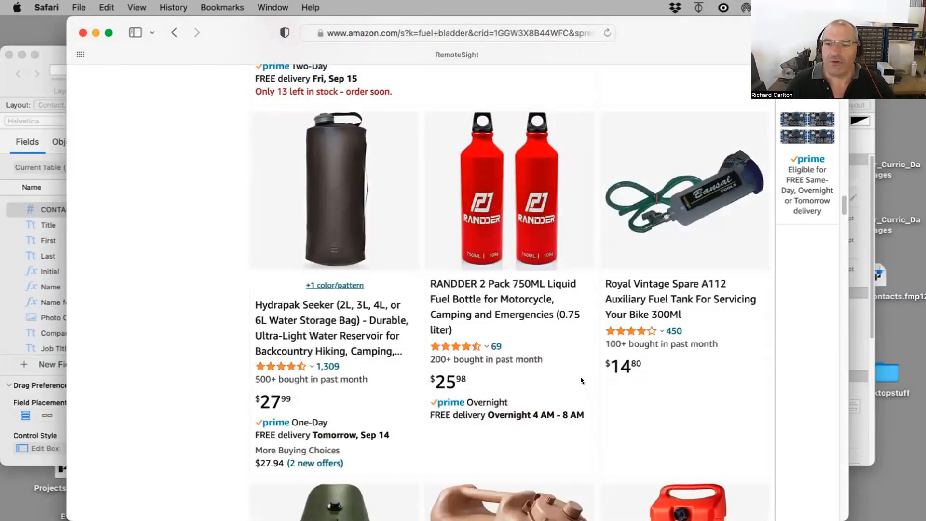
scroll(568, 378, down, 6)
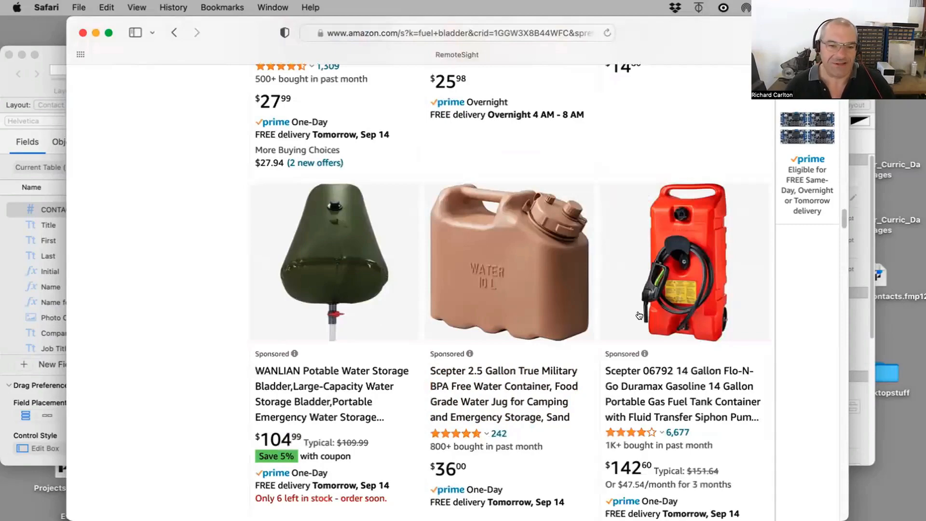
scroll(644, 309, down, 8)
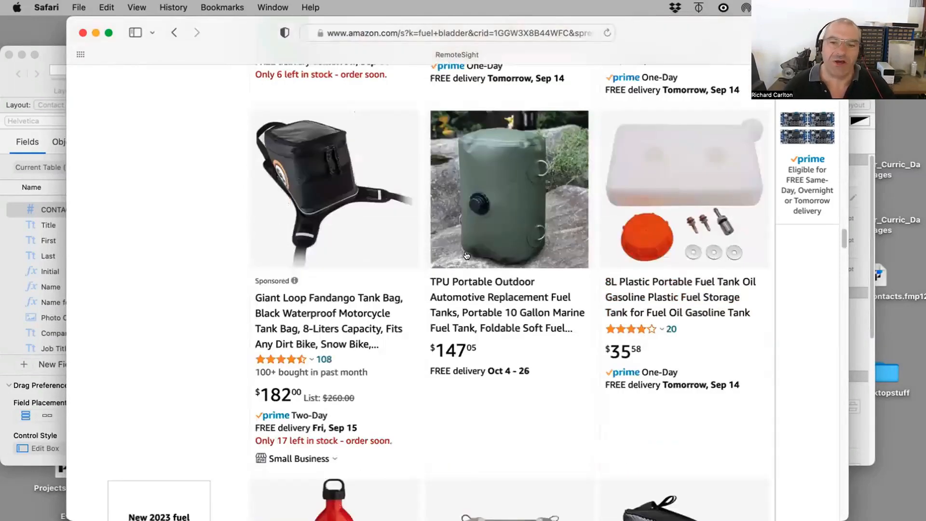
Step: Move the Safari window aside and back, then go to ebay.com
drag(279, 42, 343, 326)
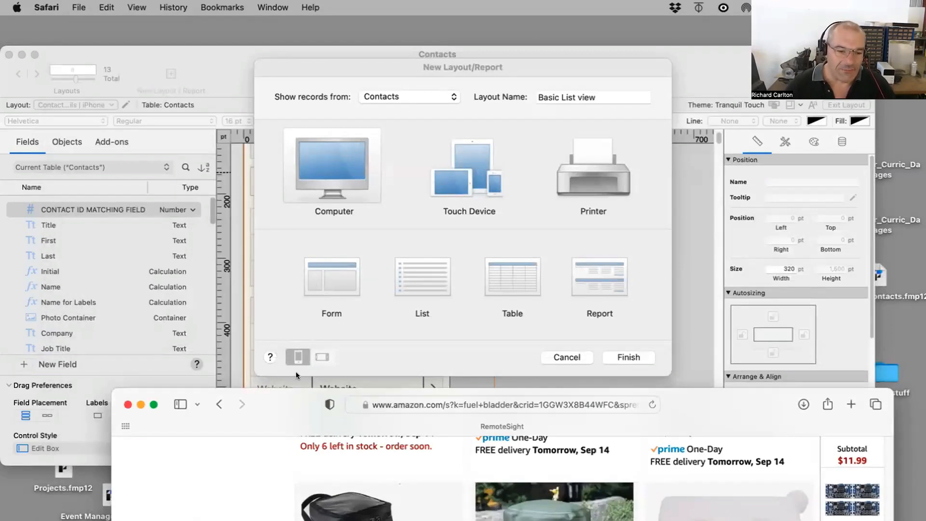
drag(379, 390, 346, 16)
click(354, 28)
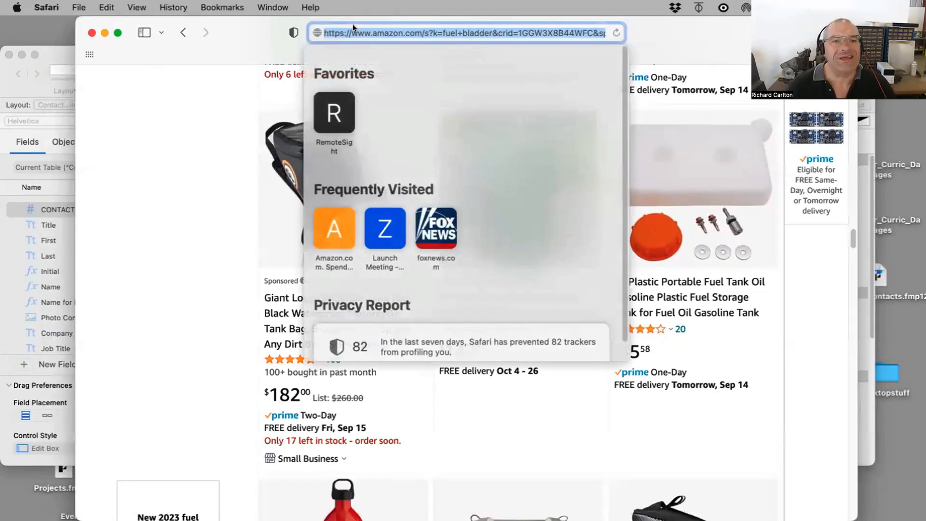
text(ebaqy.co)
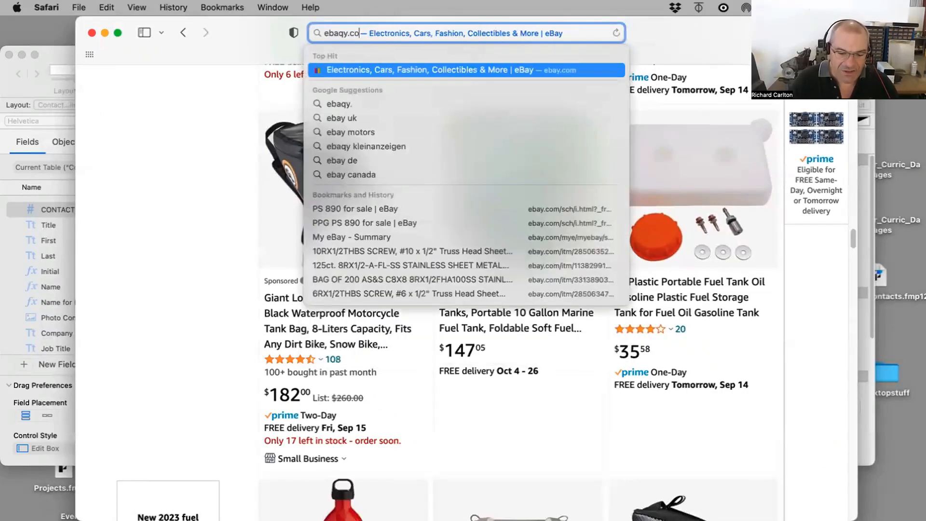
key(Return)
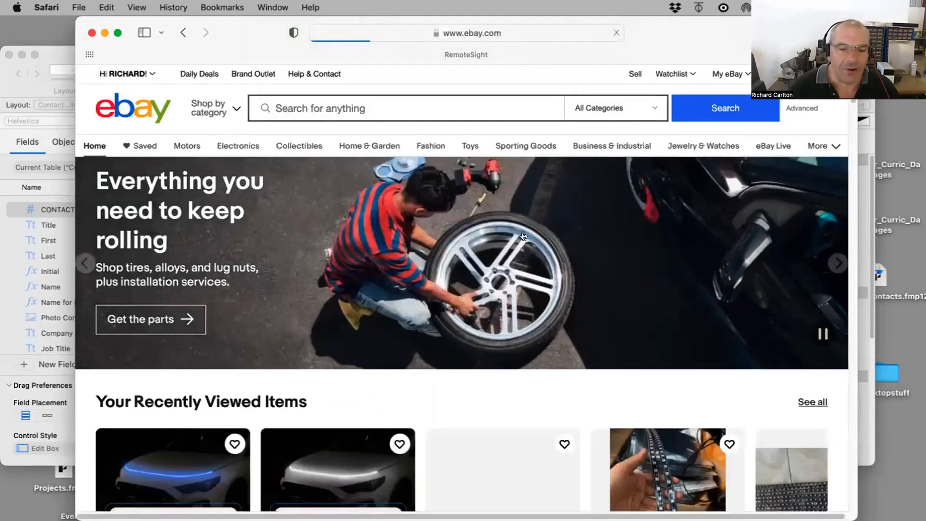
Step: Search eBay for fuel bladder
click(284, 108)
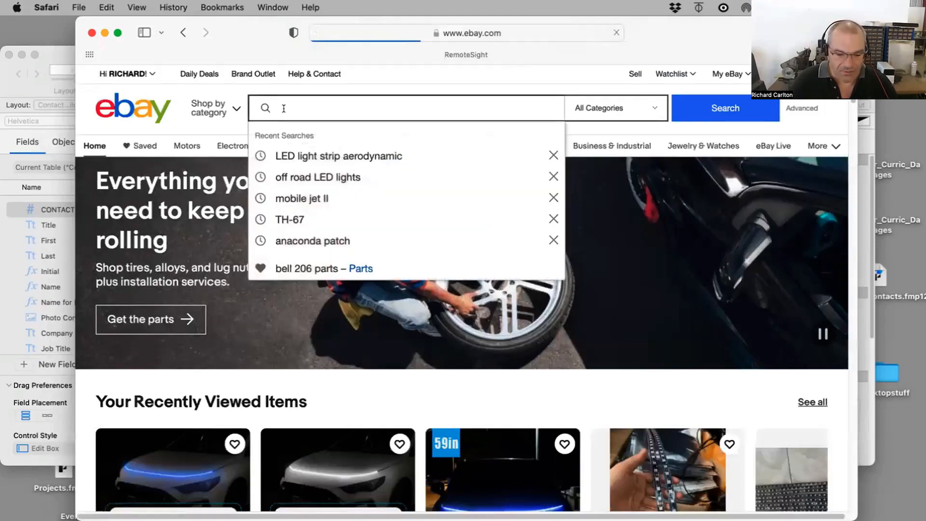
text(fuel blad)
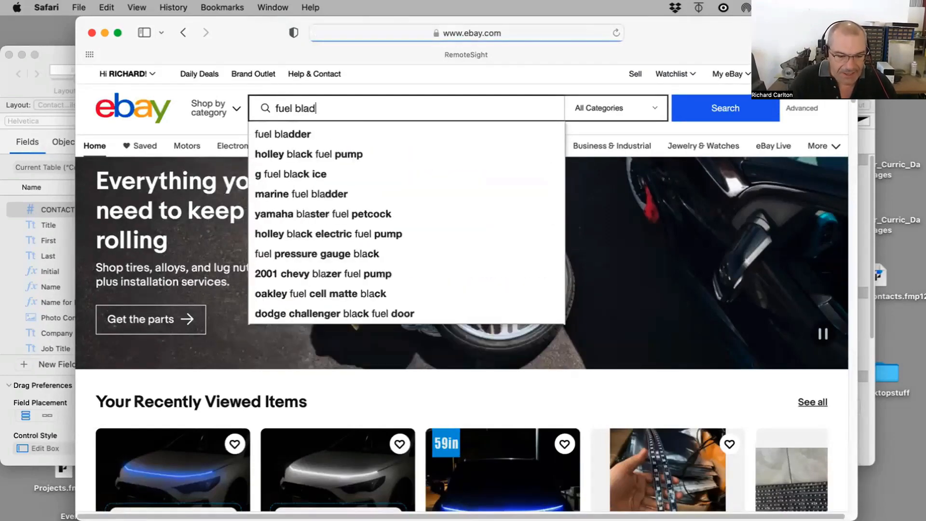
text(der)
key(Return)
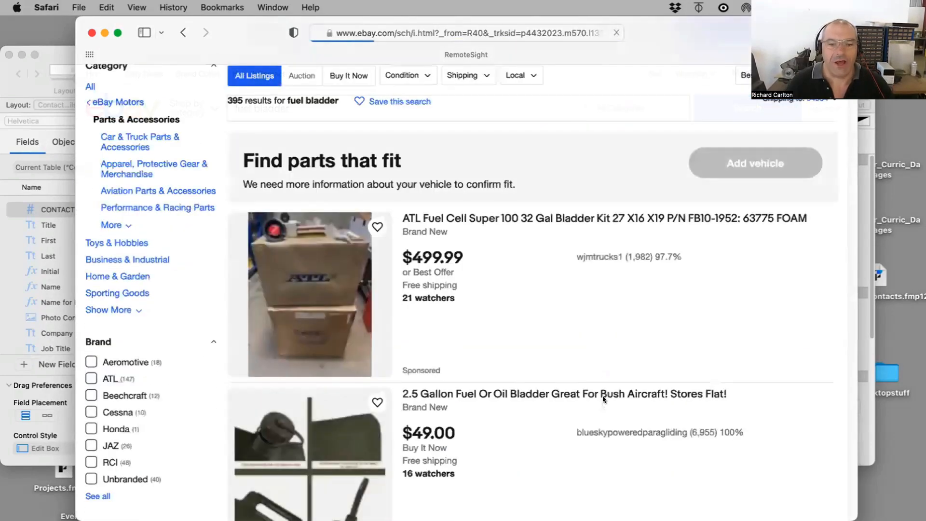
Step: Scroll the eBay results and open the JAZ Fuel Cell listing
scroll(603, 395, down, 4)
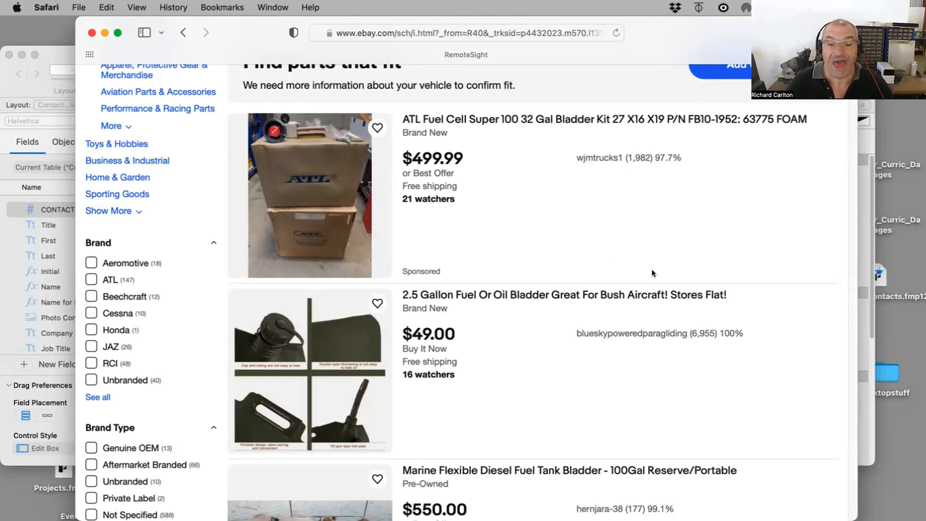
scroll(652, 272, down, 7)
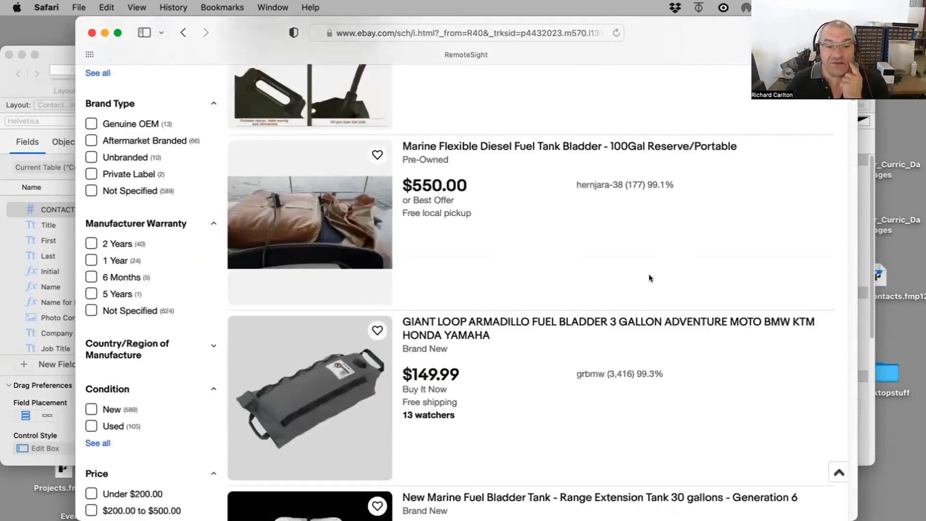
scroll(649, 278, down, 10)
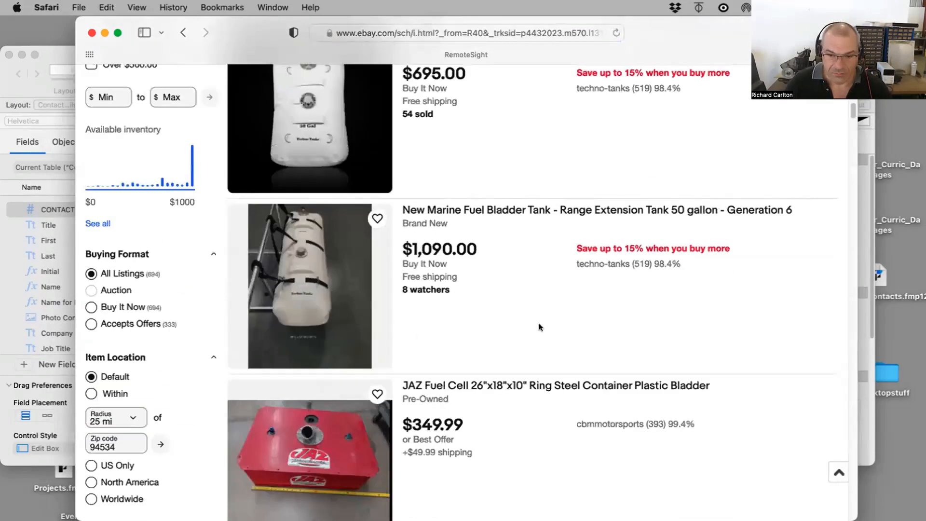
scroll(544, 325, down, 6)
click(314, 172)
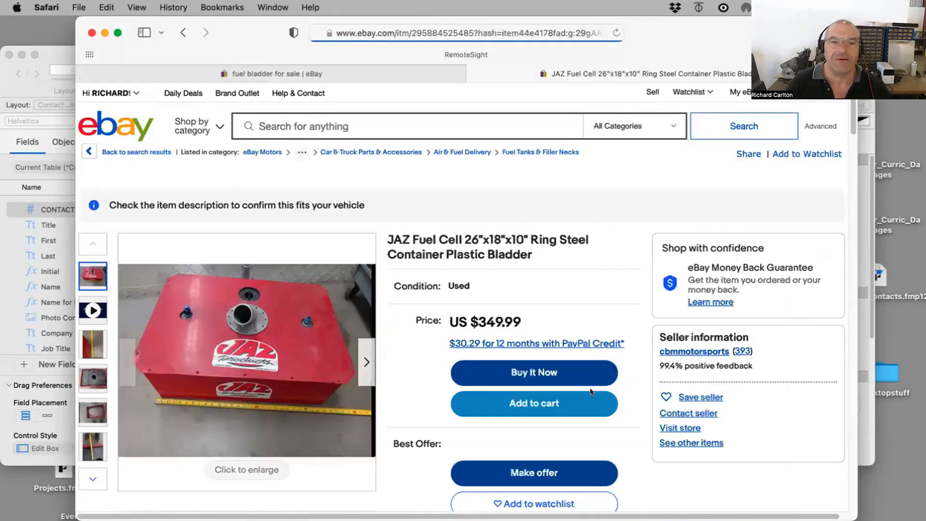
Step: Close the browser window and finish the new layout as a List layout
drag(235, 30, 684, 18)
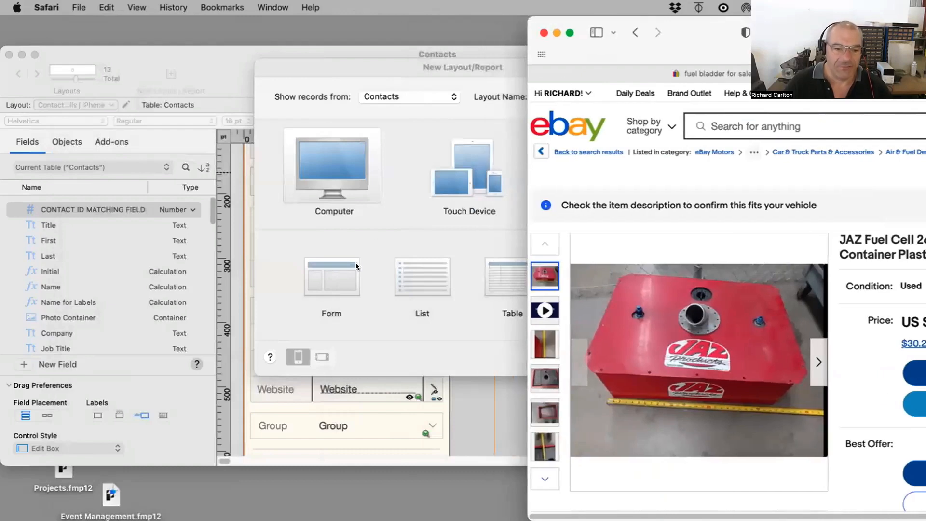
click(543, 32)
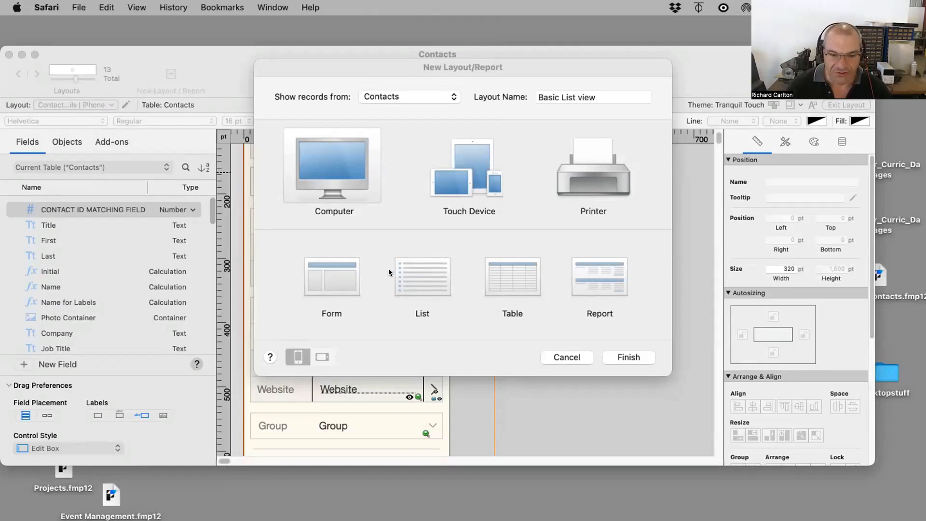
click(449, 284)
click(620, 357)
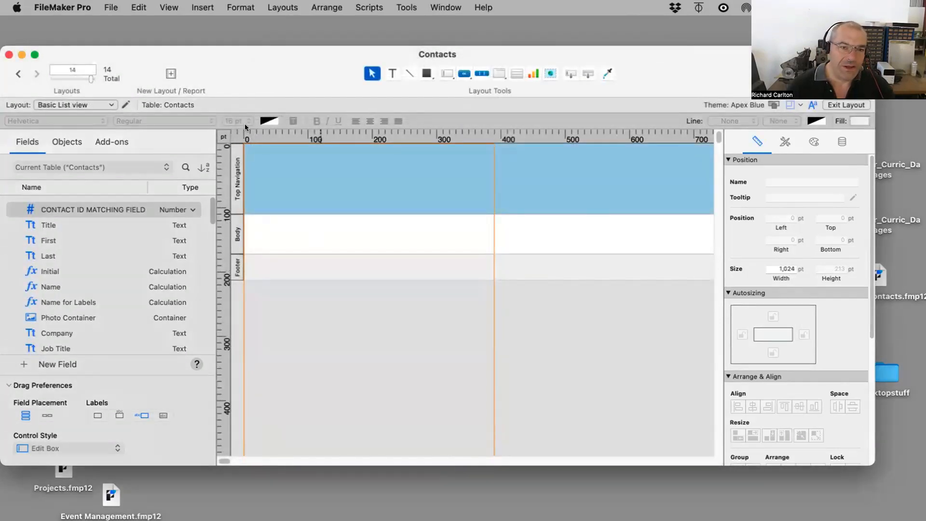
Step: Open the layout's setup and enable Form View in addition to List View
click(280, 7)
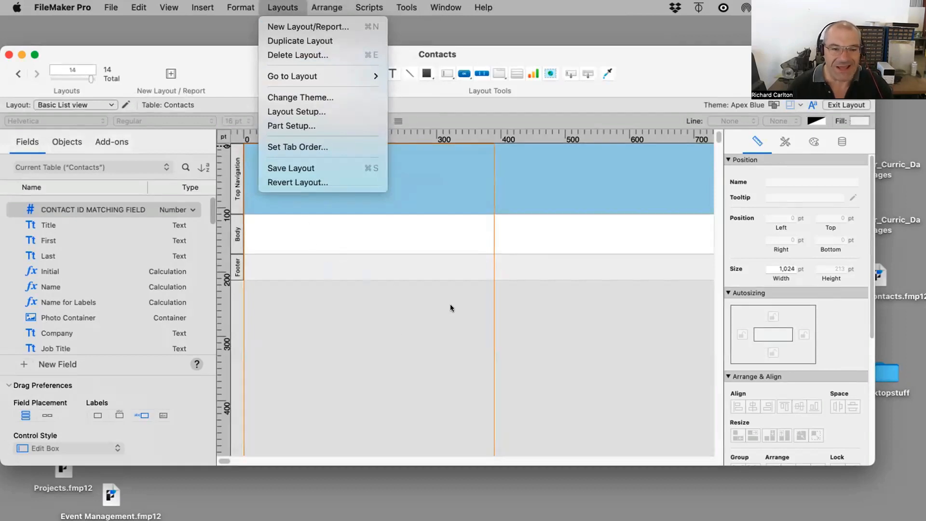
click(296, 112)
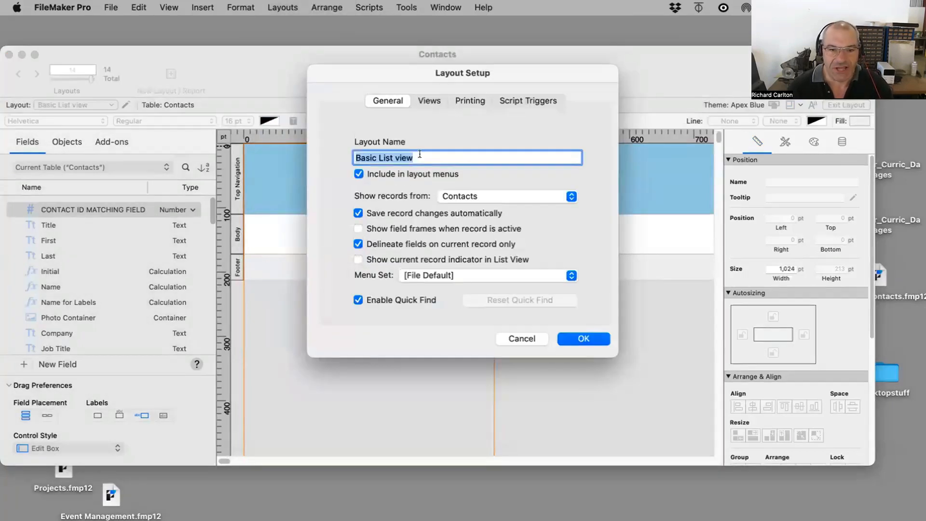
click(459, 196)
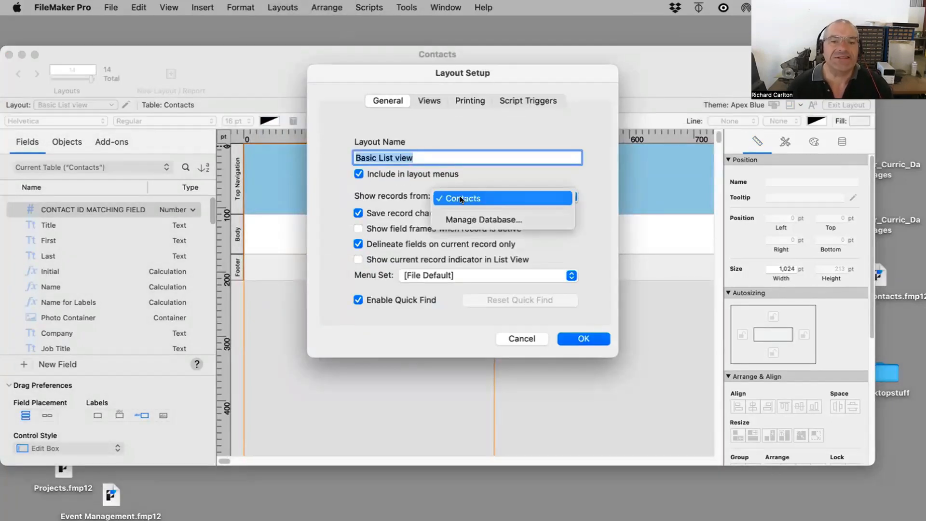
click(433, 183)
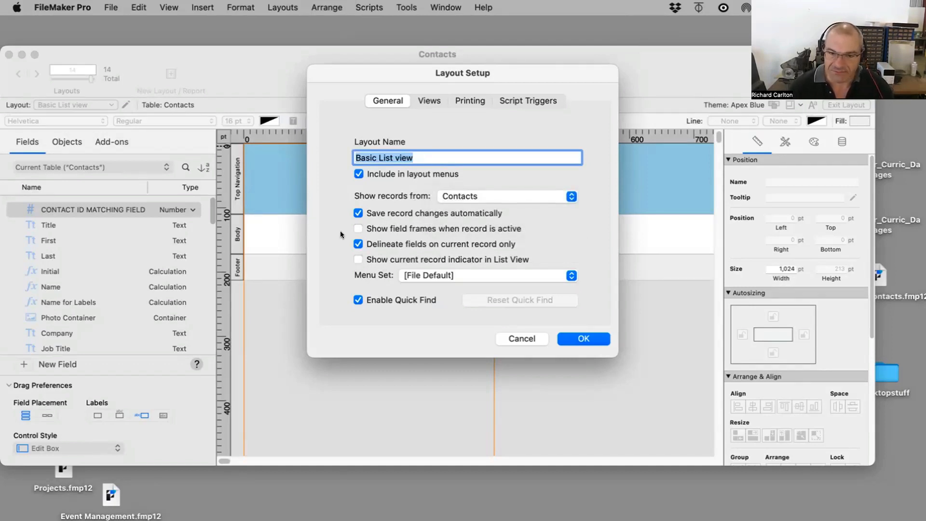
click(428, 100)
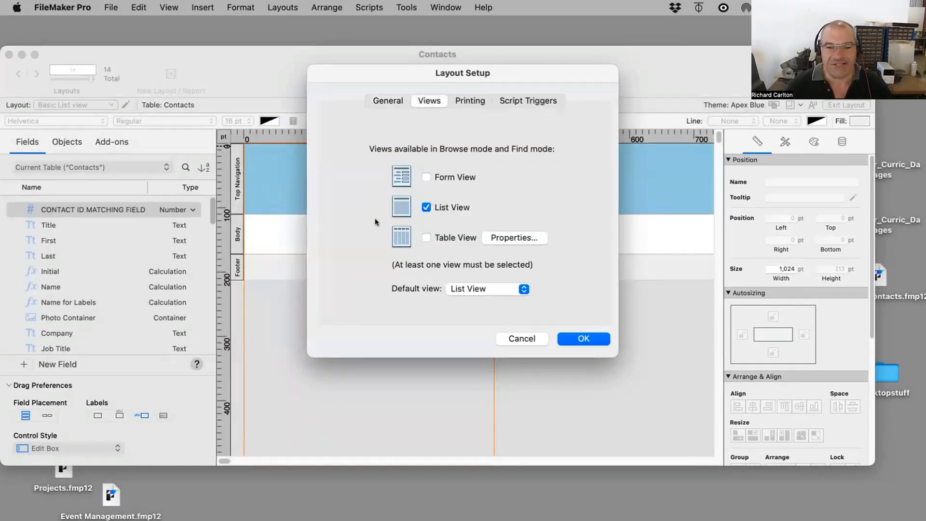
click(426, 176)
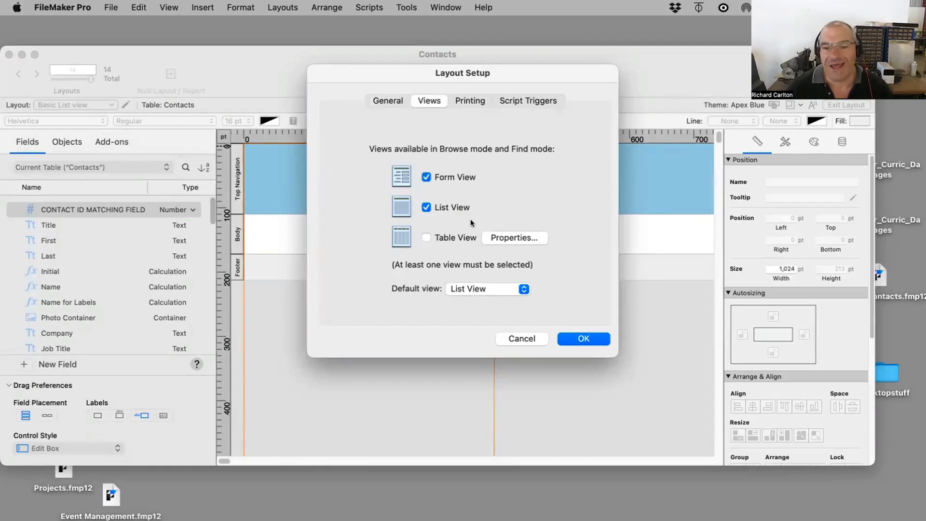
click(580, 339)
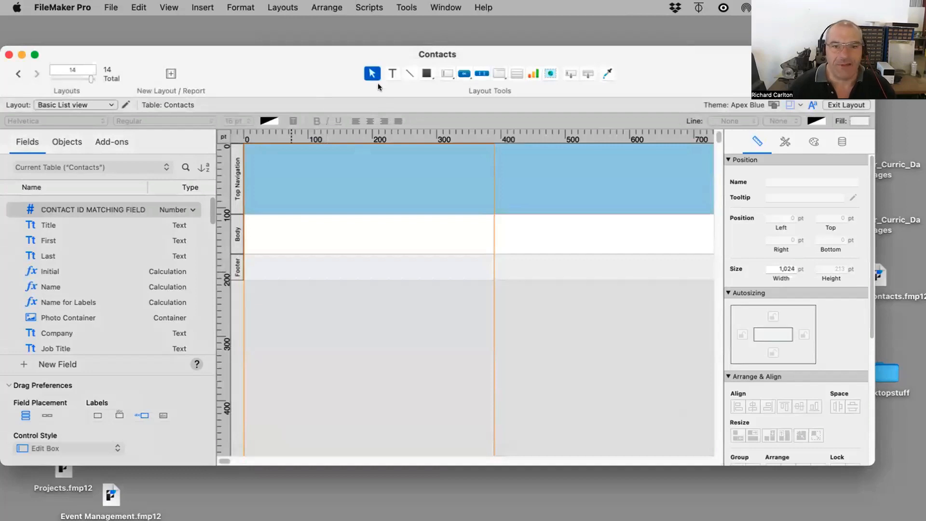
Step: Add a text object reading "This is Jake's Bad Ass List View" in the top navigation area
click(393, 73)
click(344, 179)
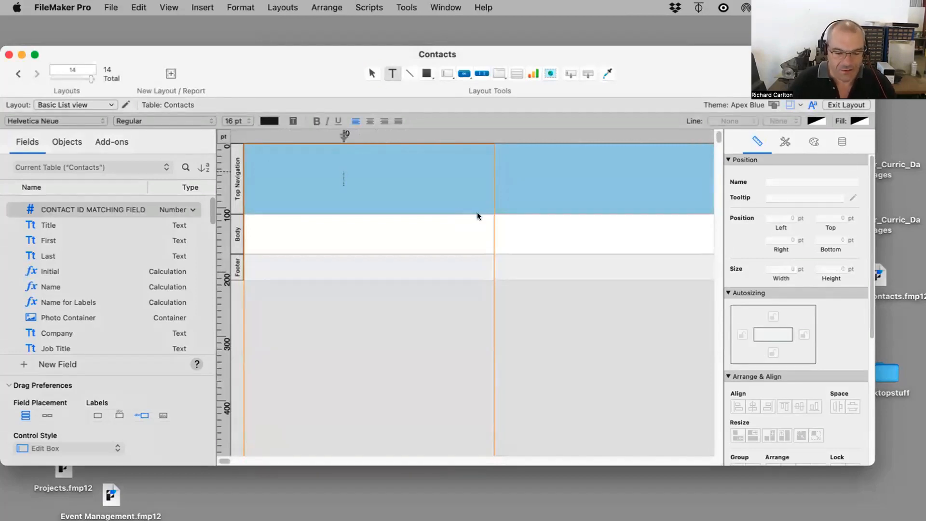
text(Contacts)
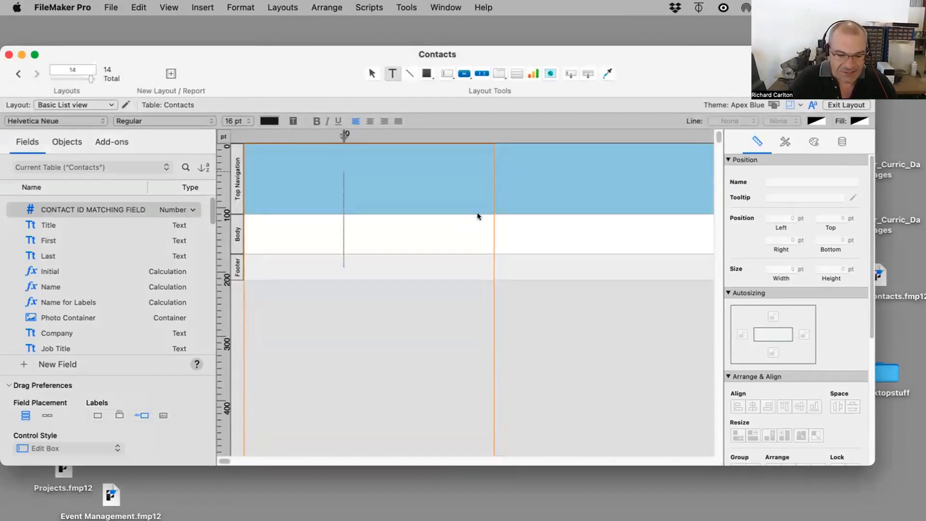
scroll(478, 216, down, 4)
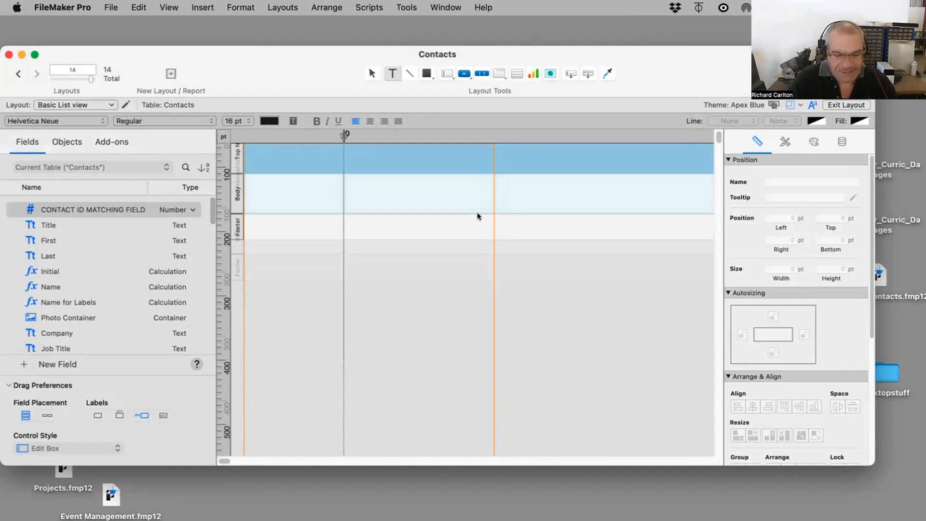
key(Escape)
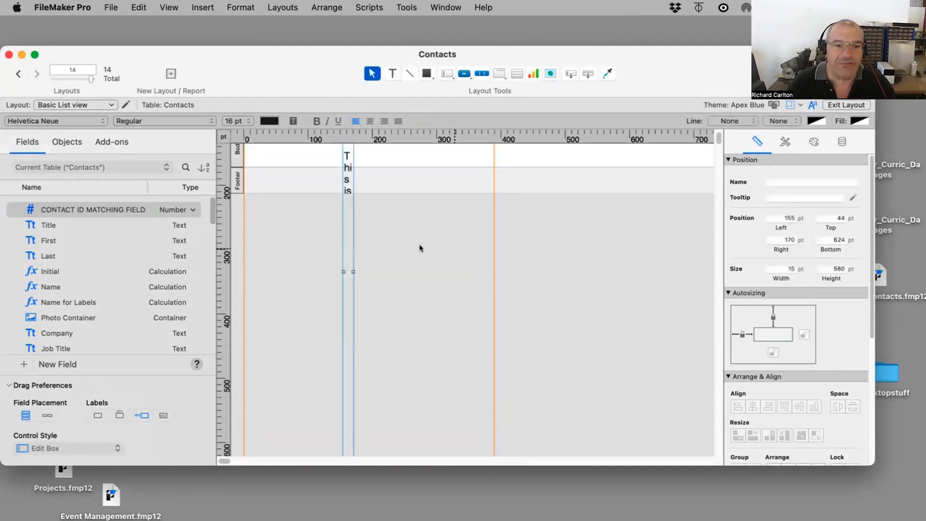
Step: Resize the title text box to a single line about 271 pt wide and move it near the header's upper left
scroll(422, 244, up, 1)
scroll(425, 241, up, 3)
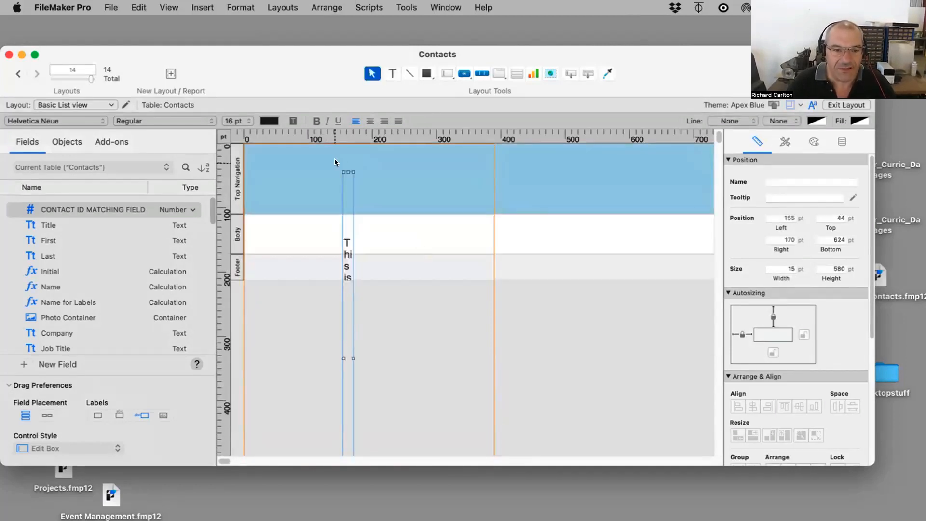
drag(353, 172, 504, 144)
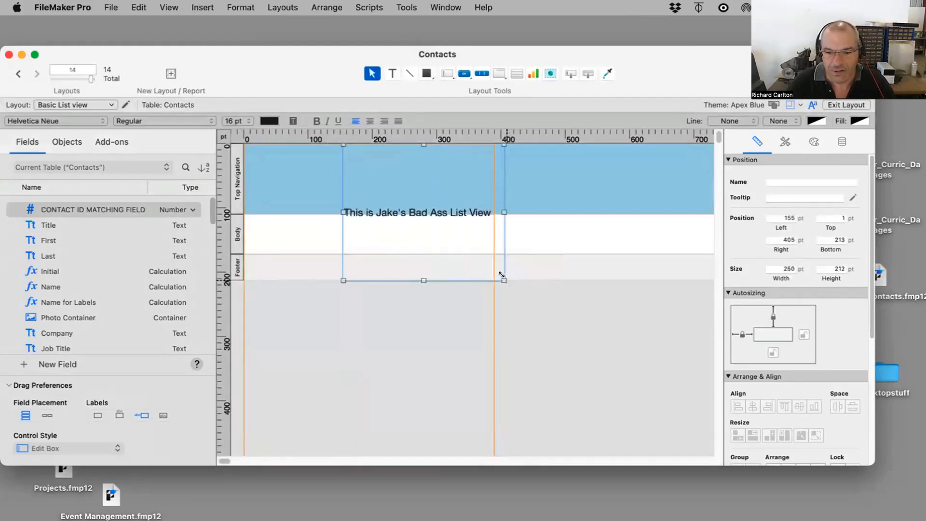
drag(503, 277, 518, 167)
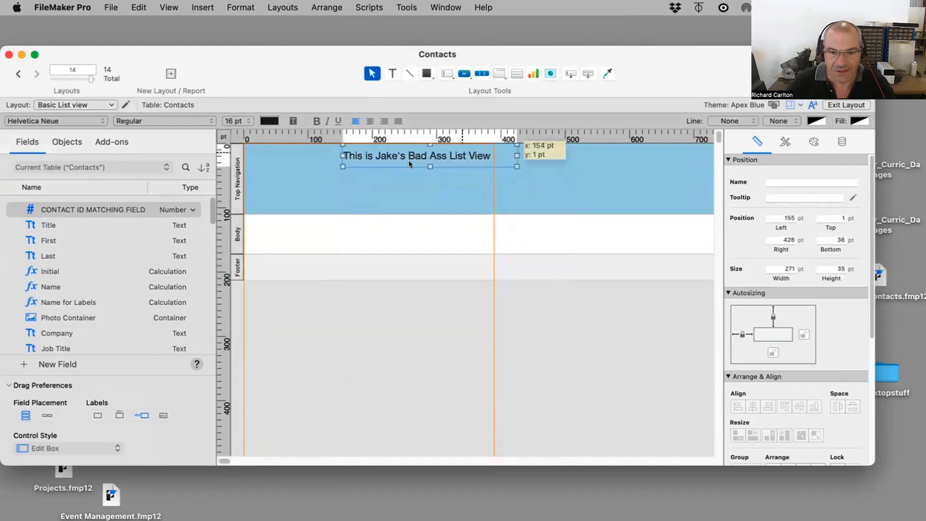
drag(409, 160, 320, 182)
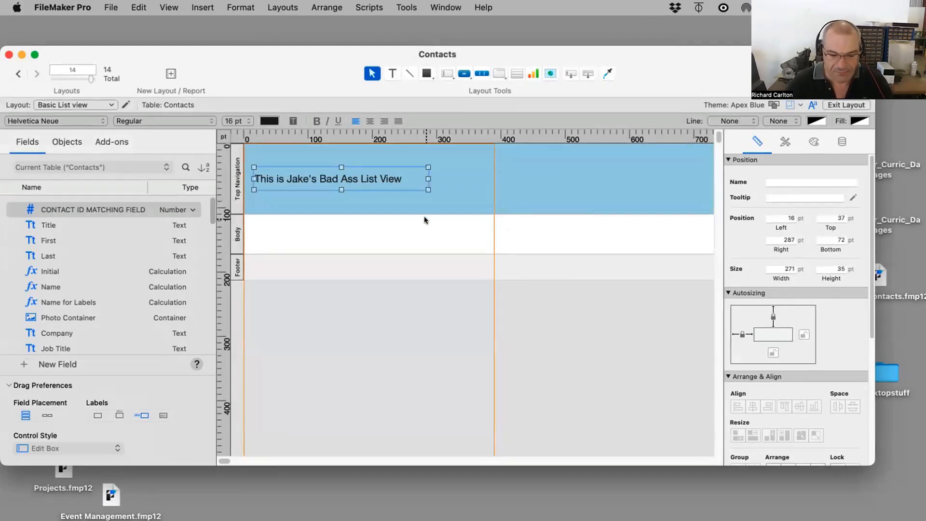
Step: Increase the title's font size to 32 pt
key(alt+shift+super+period)
key(alt+shift+super+period)
key(alt+shift+super+period)
key(alt+shift+super+period)
key(alt+shift+super+period)
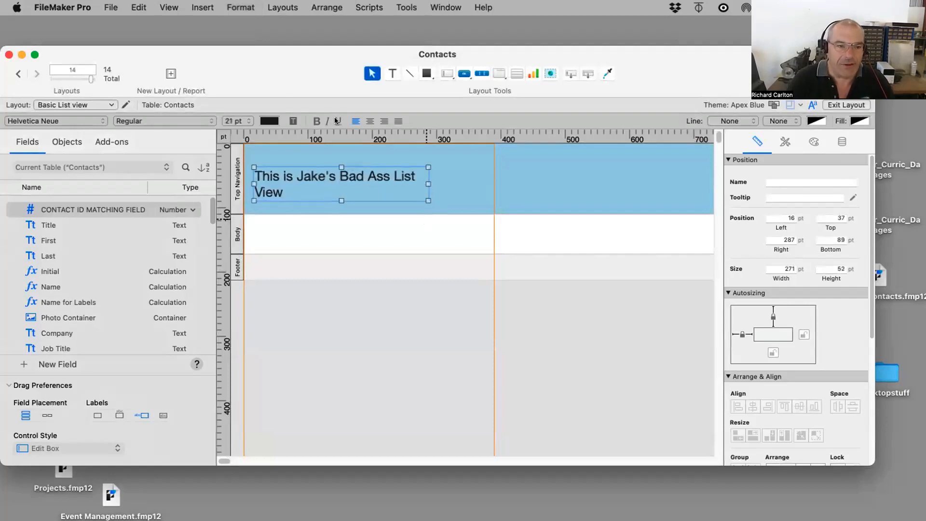
click(224, 120)
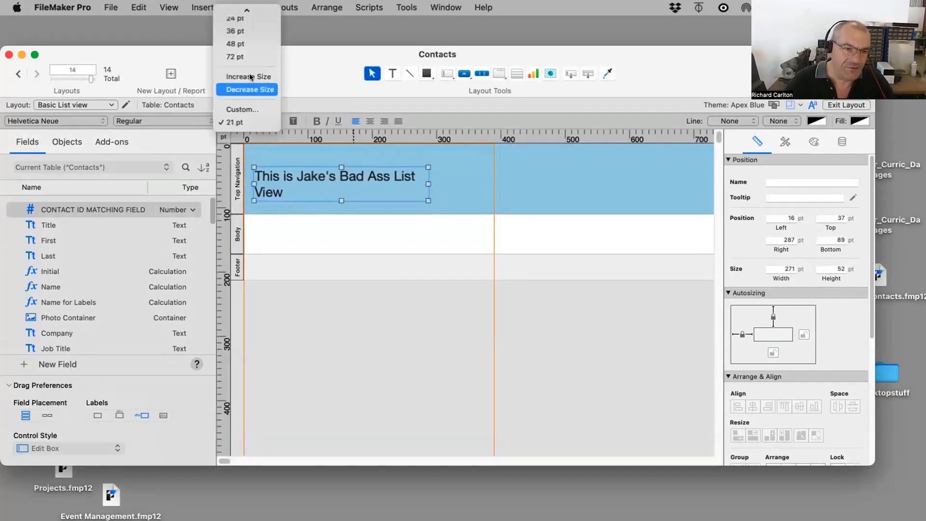
click(521, 245)
key(alt+shift+super+period)
key(alt+shift+super+period)
key(alt+shift+super+period)
key(alt+shift+super+period)
key(alt+shift+super+period)
key(alt+shift+super+period)
key(alt+shift+super+period)
key(alt+shift+super+period)
key(alt+shift+super+period)
key(alt+shift+super+period)
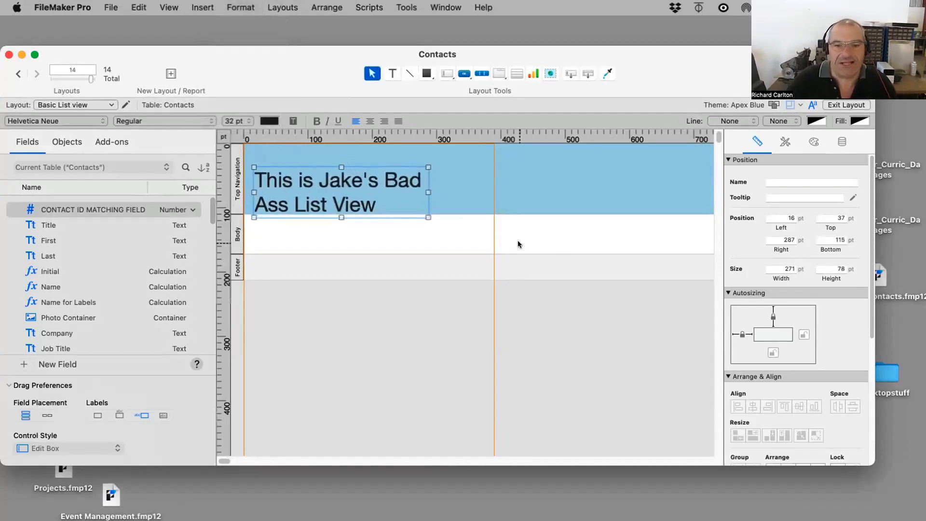
Step: Widen the title box so it fits on one line and enlarge the top navigation part slightly
drag(428, 192, 595, 190)
mouse_move(466, 197)
mouse_down()
mouse_move(477, 183)
mouse_move(467, 183)
mouse_up()
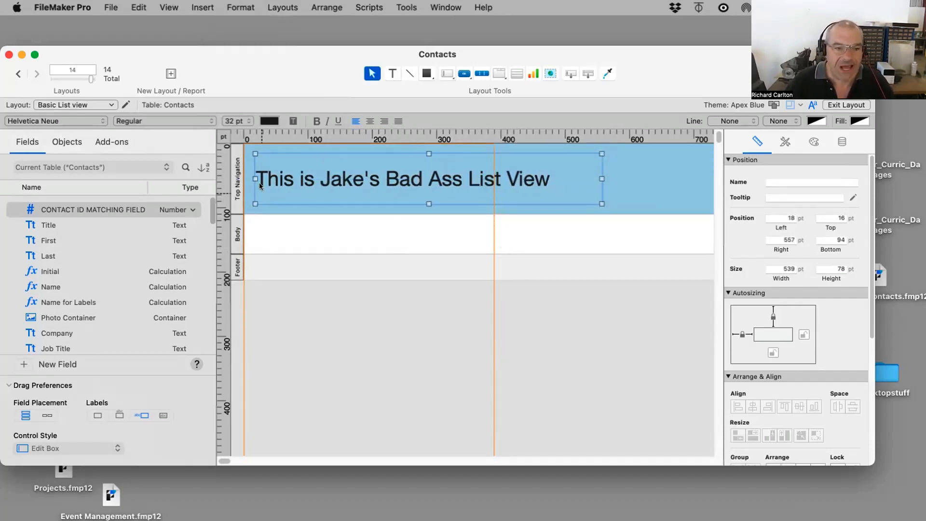
drag(259, 213, 260, 227)
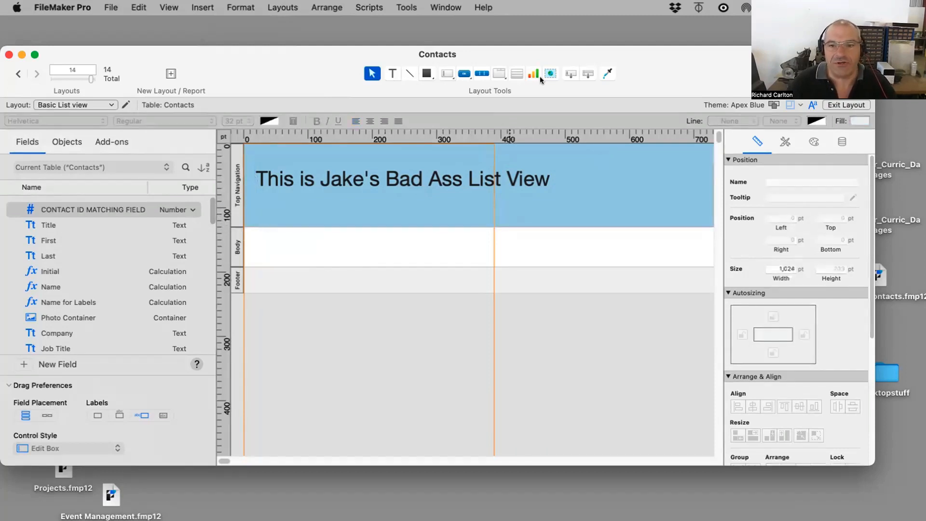
Step: Place the First field in the body with a label using the Field tool
drag(571, 73, 245, 225)
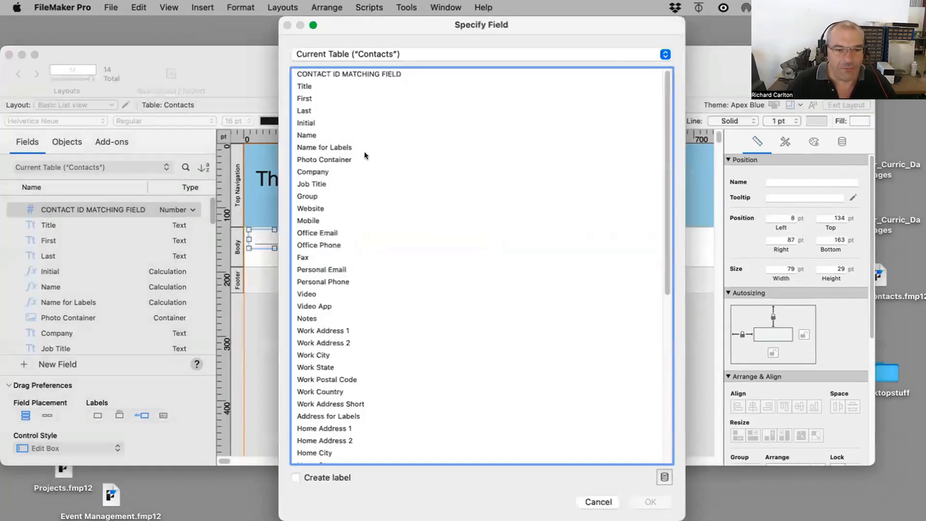
double_click(309, 99)
drag(264, 241, 264, 241)
double_click(264, 241)
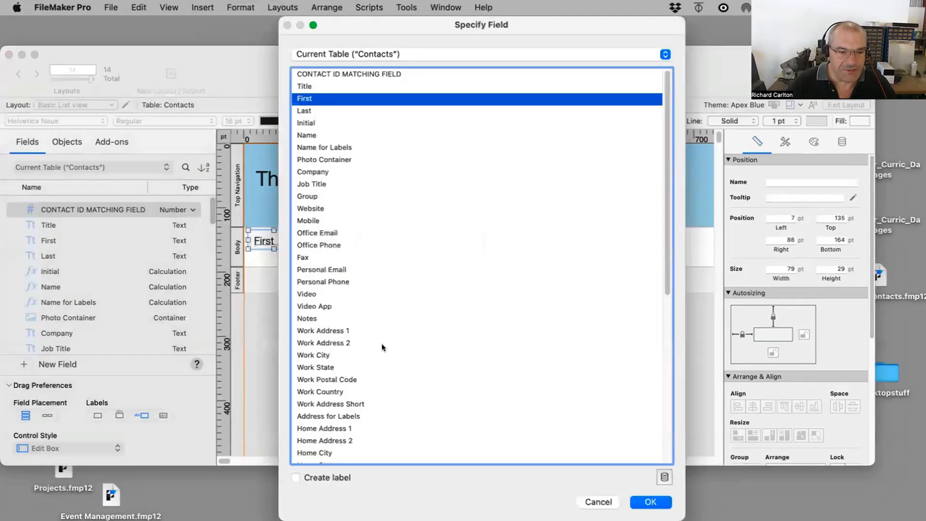
drag(608, 476, 602, 477)
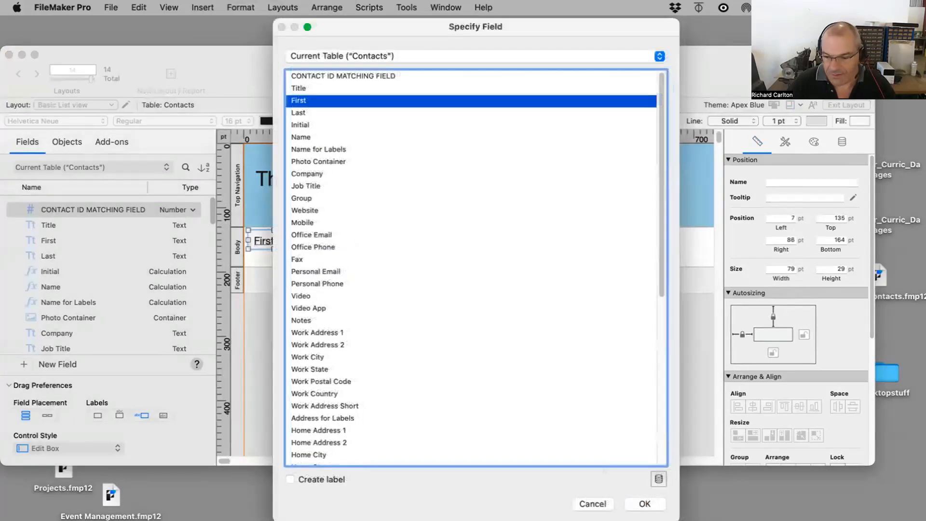
drag(676, 514, 663, 451)
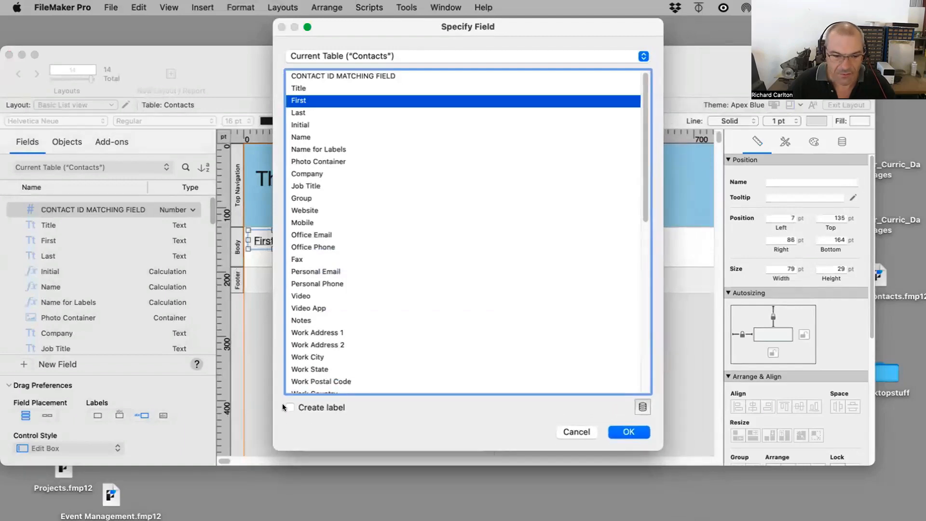
click(290, 407)
click(629, 432)
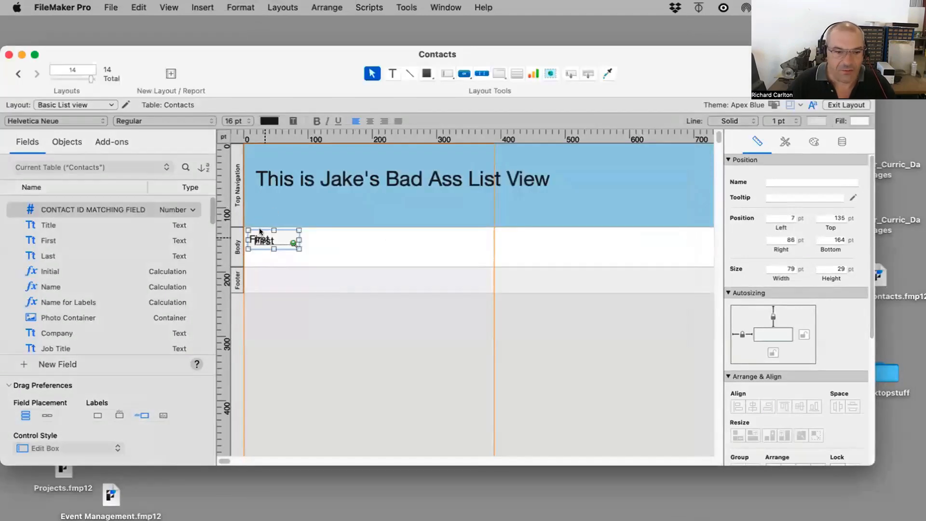
Step: Duplicate the First field beside itself and change the copy to the Last field
drag(261, 240, 326, 242)
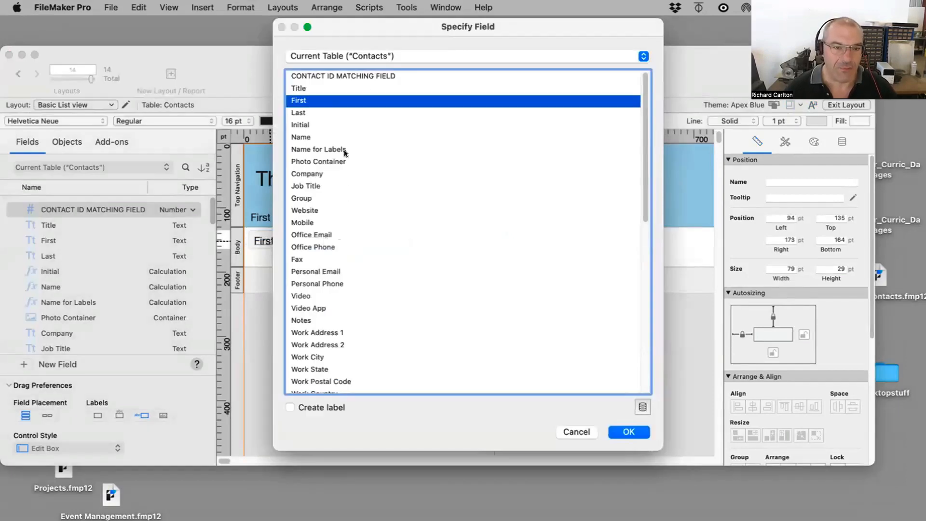
drag(335, 26, 464, 24)
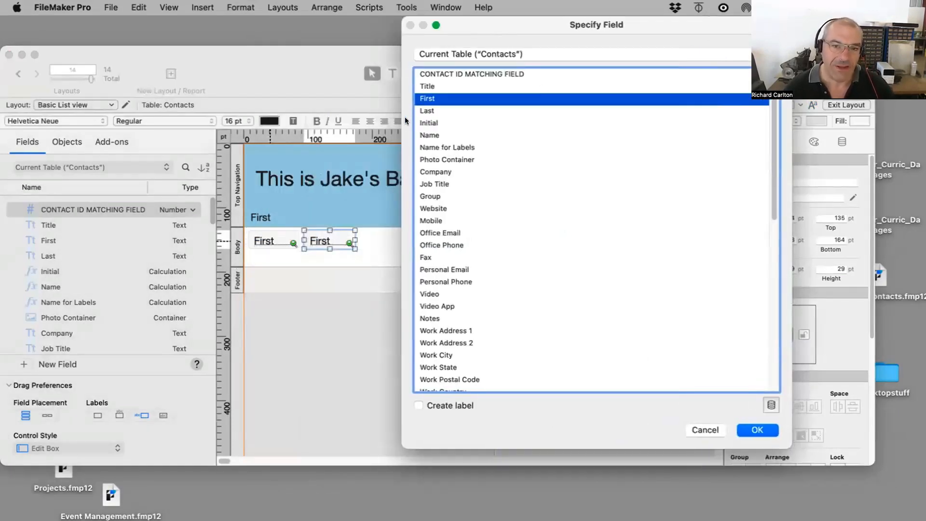
double_click(427, 111)
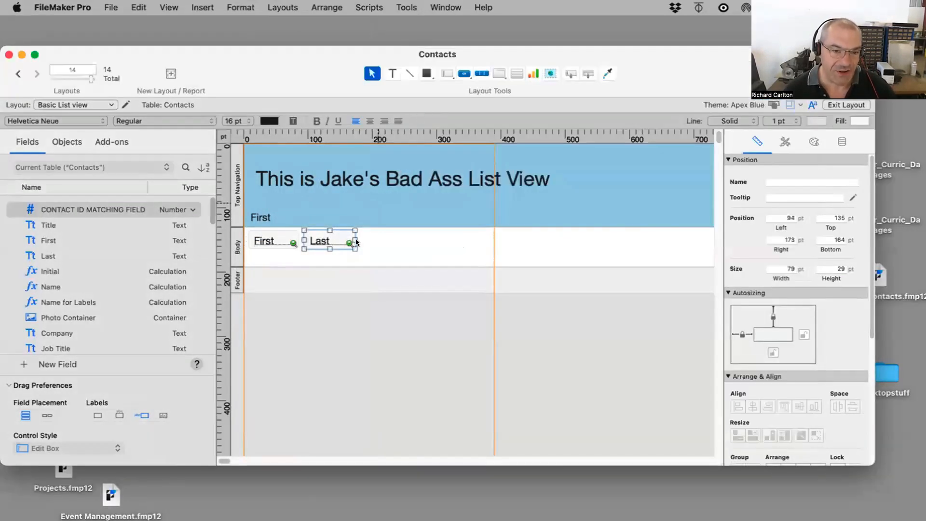
click(386, 240)
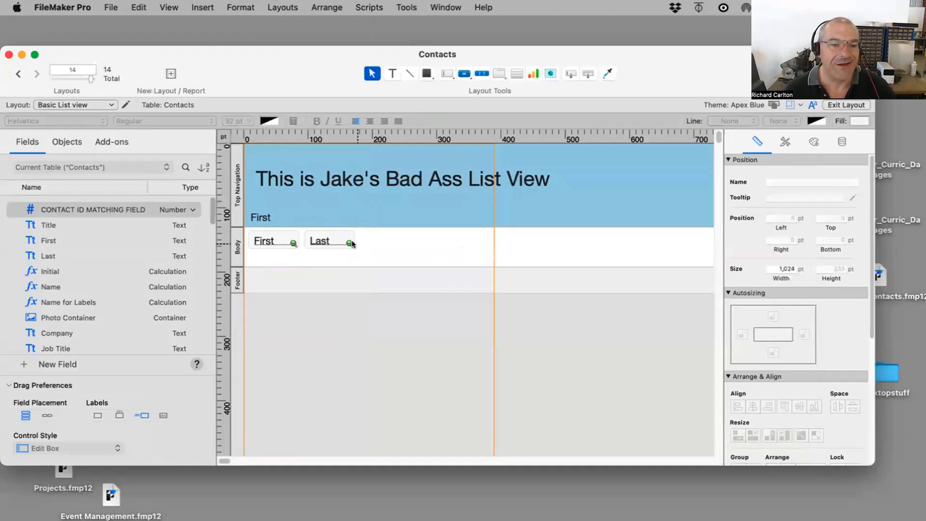
Step: Create a label for the Last field and move it into the header above the field
double_click(324, 238)
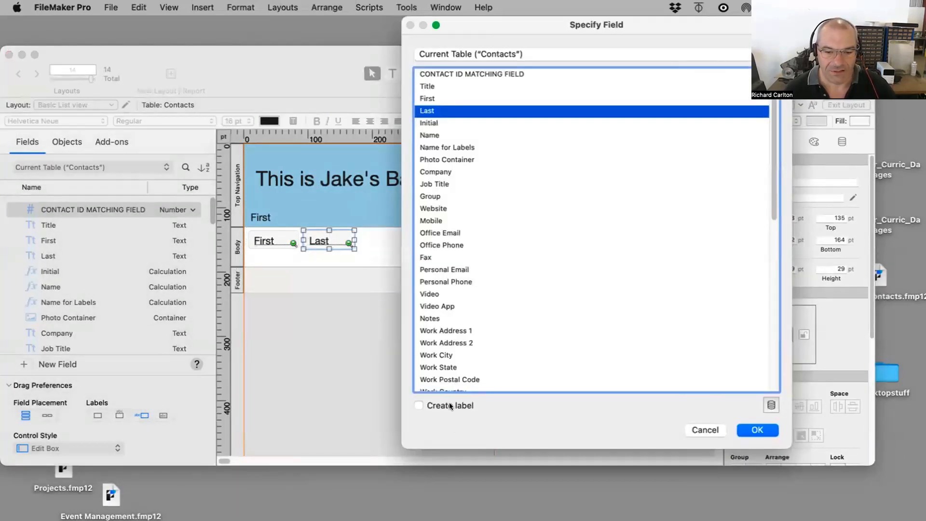
click(757, 430)
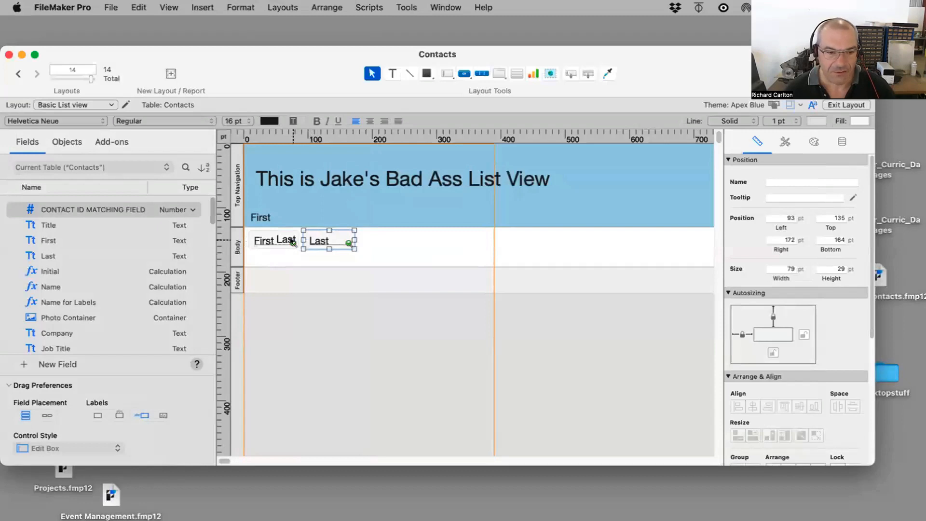
drag(285, 241, 319, 217)
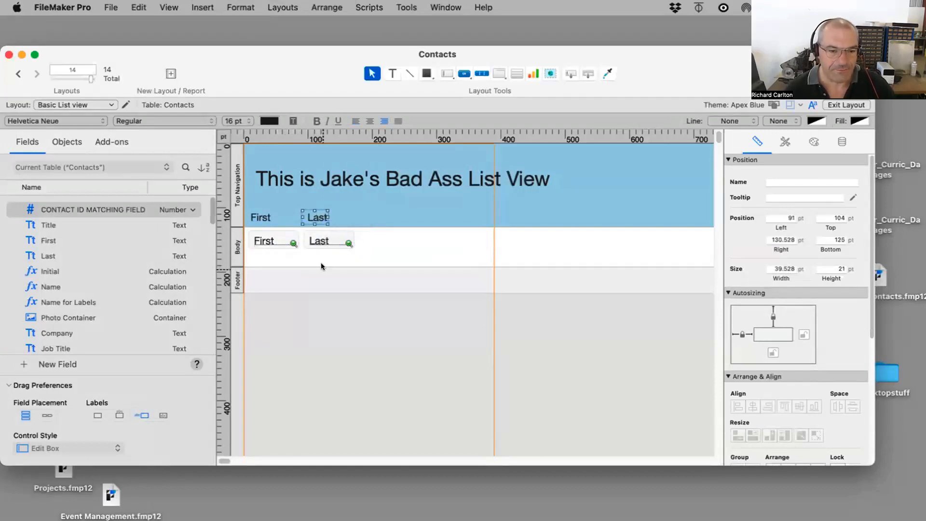
Step: Shrink the body part to fit the fields and switch to Browse mode
drag(320, 267, 314, 248)
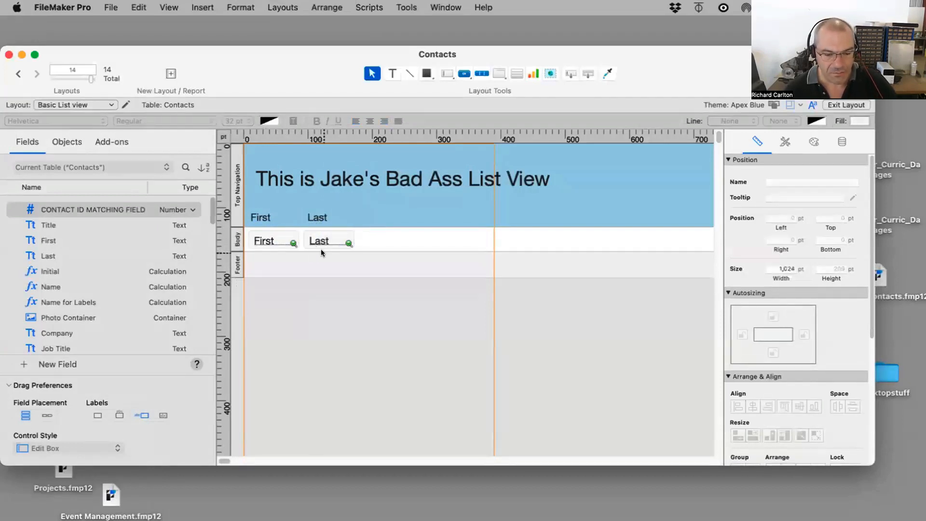
click(169, 8)
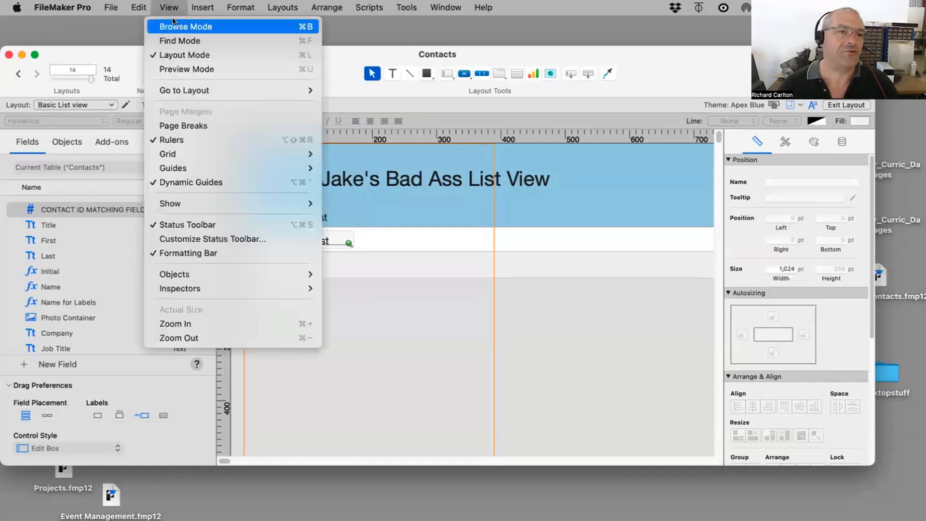
click(178, 25)
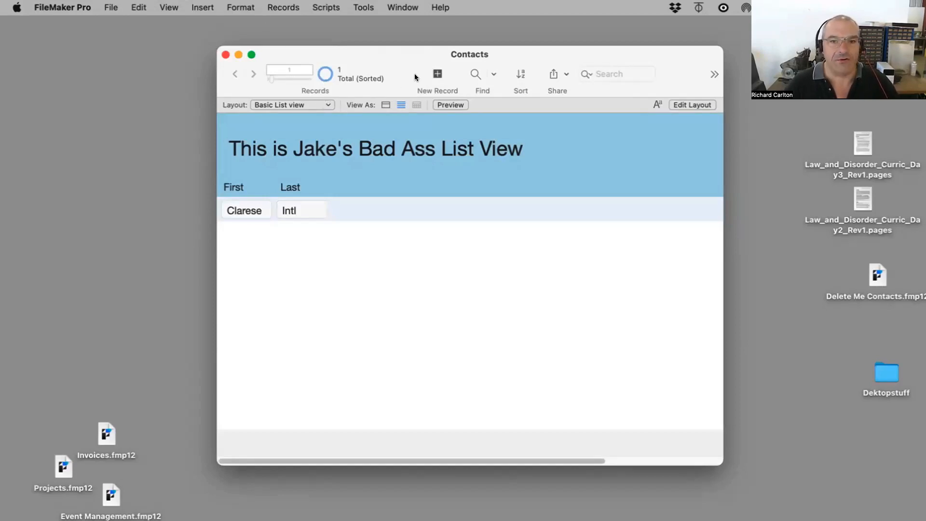
Step: Create a new contact record and enter the contact's first and last name in the list view
click(438, 74)
key(super+a)
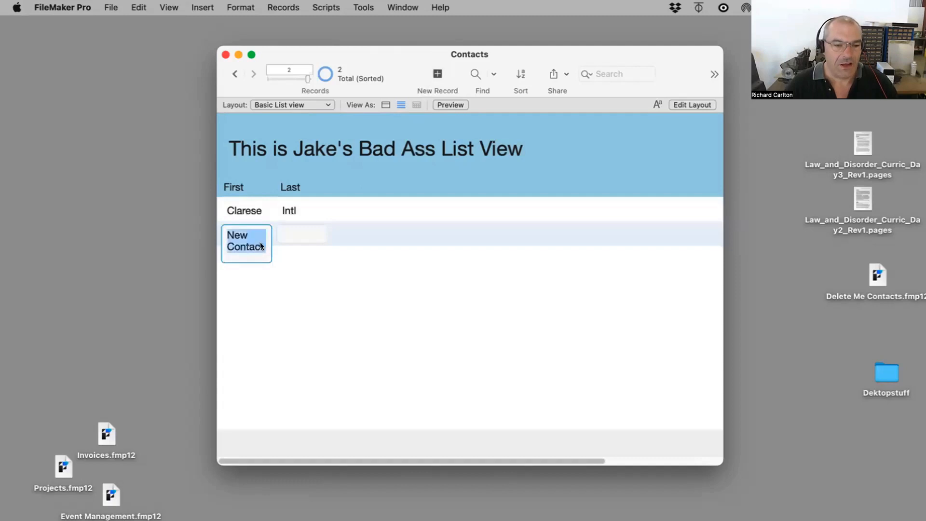
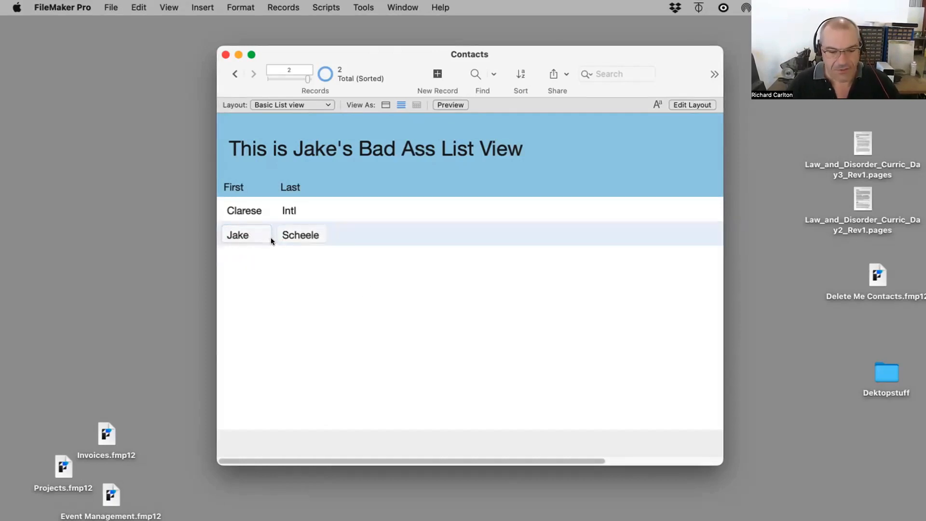
Step: Add another new contact record, filling in its First and Last fields, and commit it
key(super+n)
key(super+a)
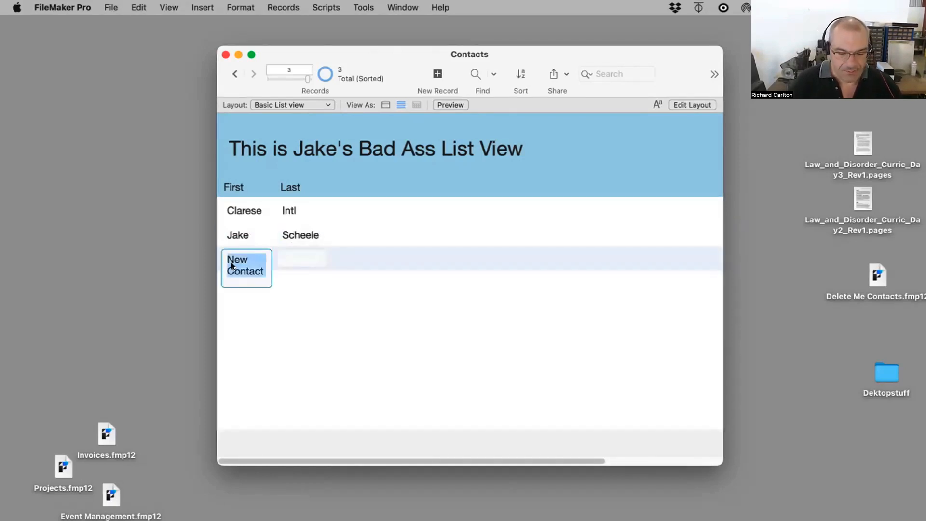
text(Foxy)
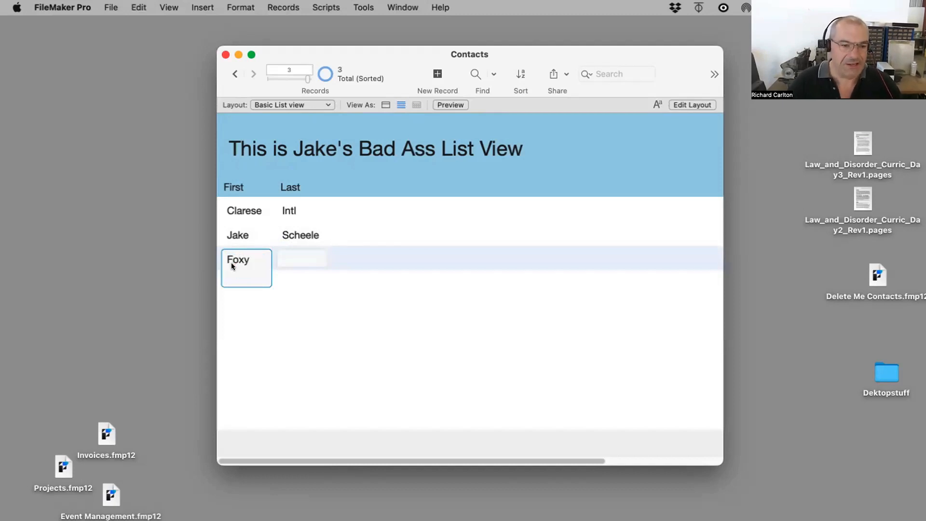
click(283, 263)
text(Jack)
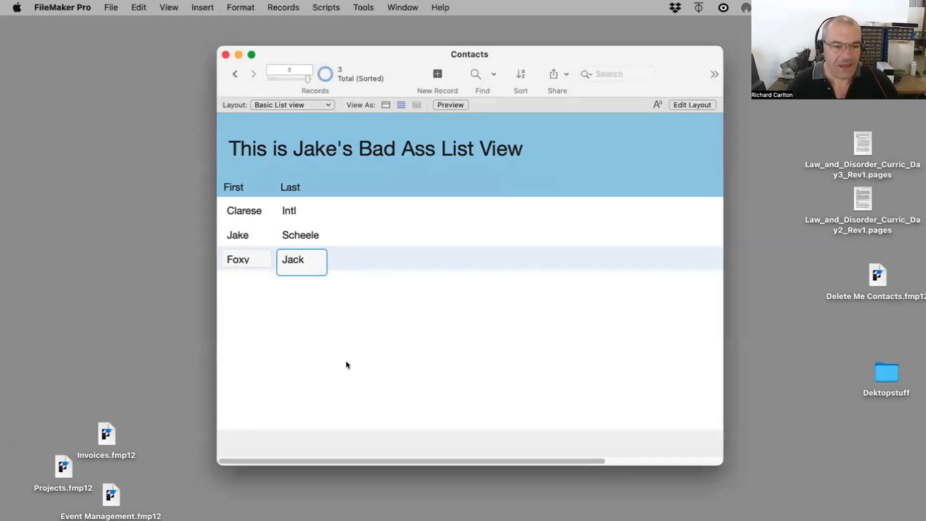
click(393, 353)
Step: Add a third new contact record with a first and last name and commit it
key(super+n)
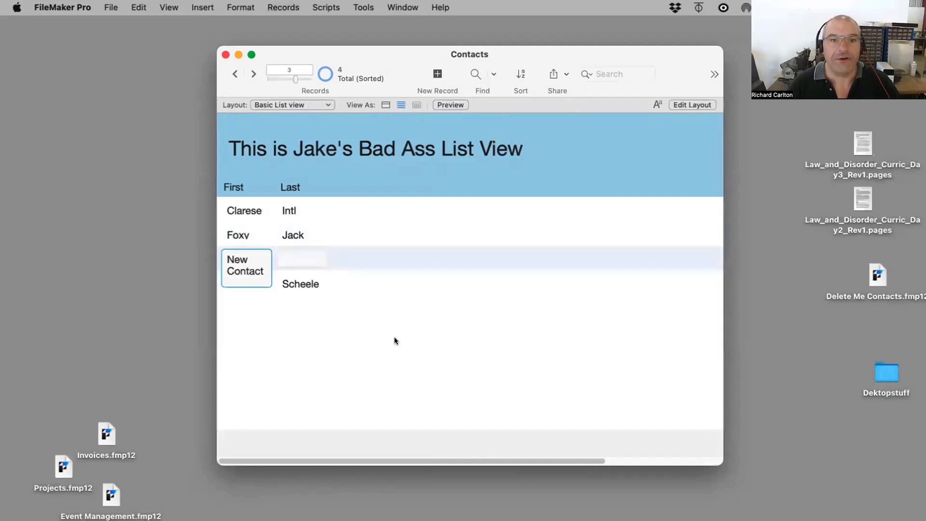
key(super+a)
text(Mar)
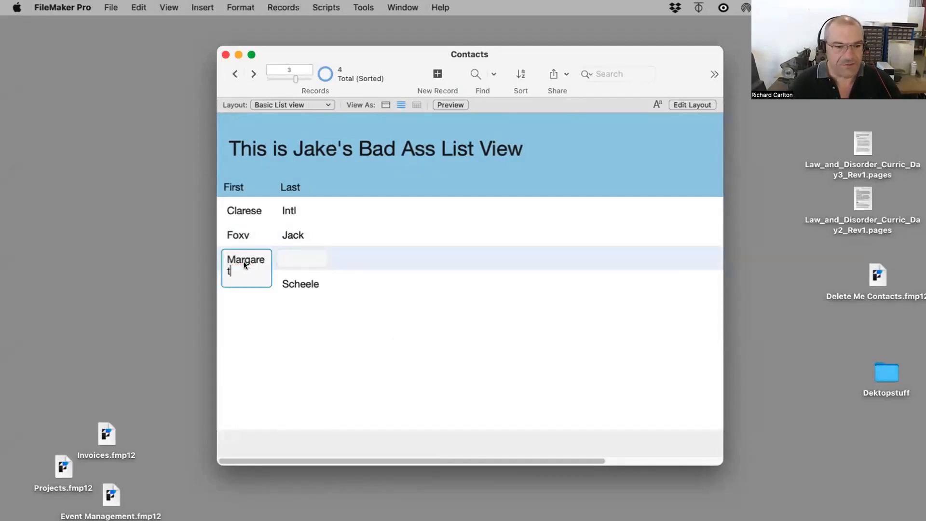
click(301, 257)
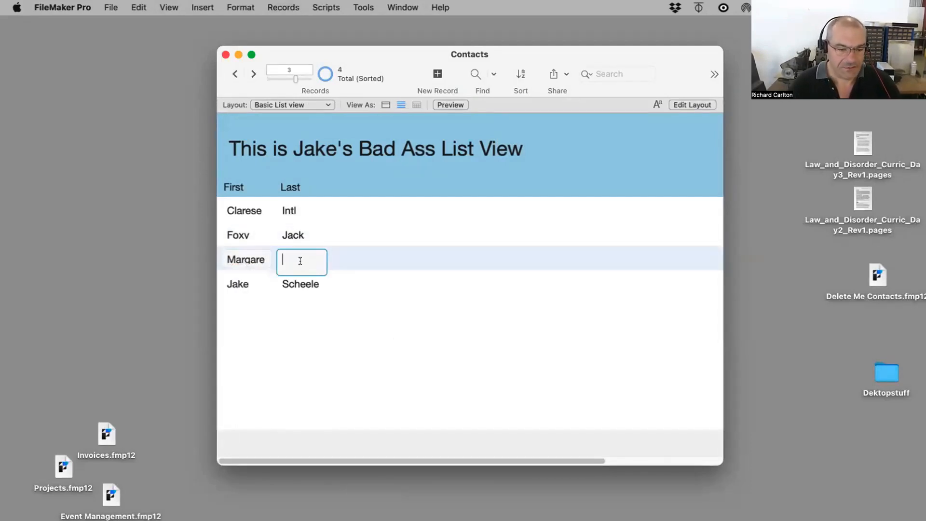
text(Carlton)
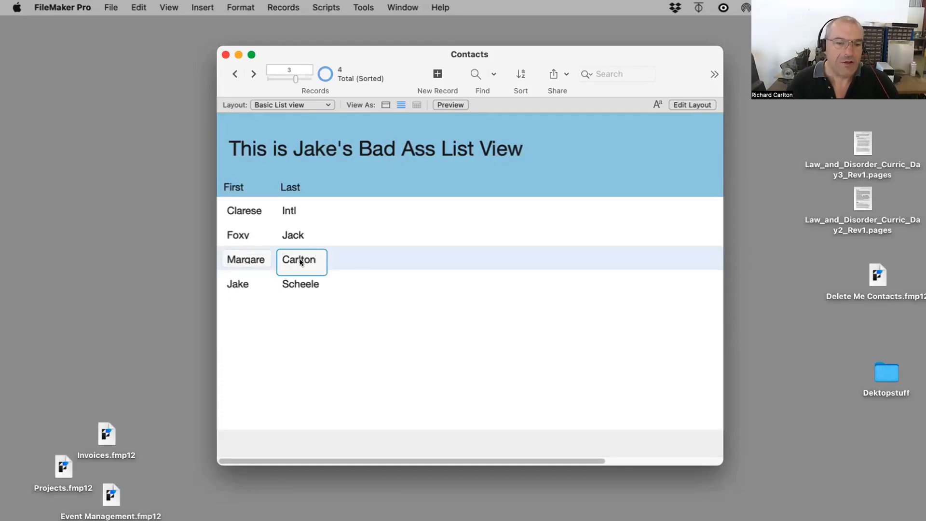
click(358, 310)
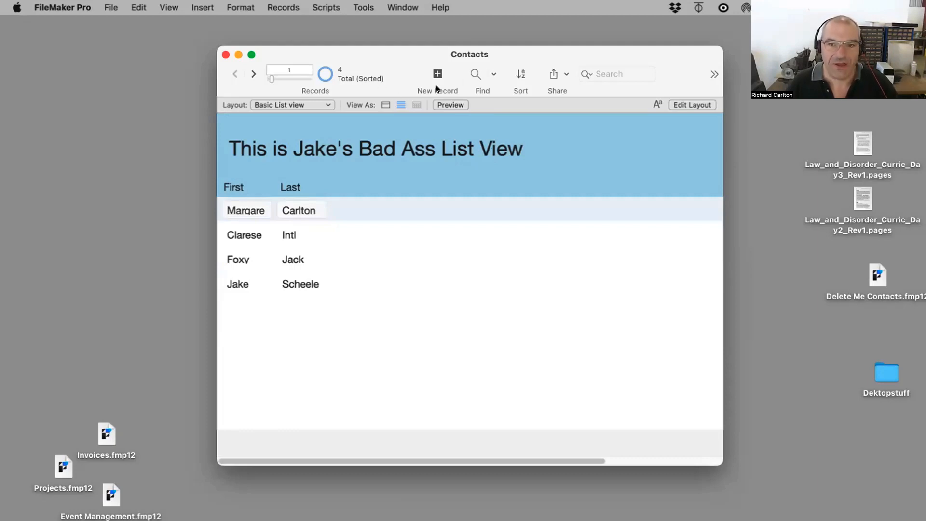
Step: Turn off keeping records in sorted order and unsort the records
click(508, 73)
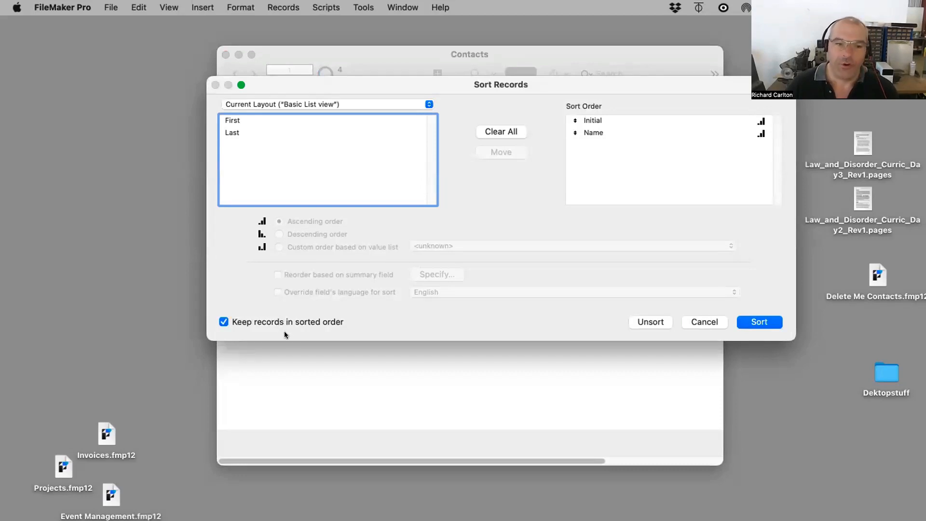
click(271, 322)
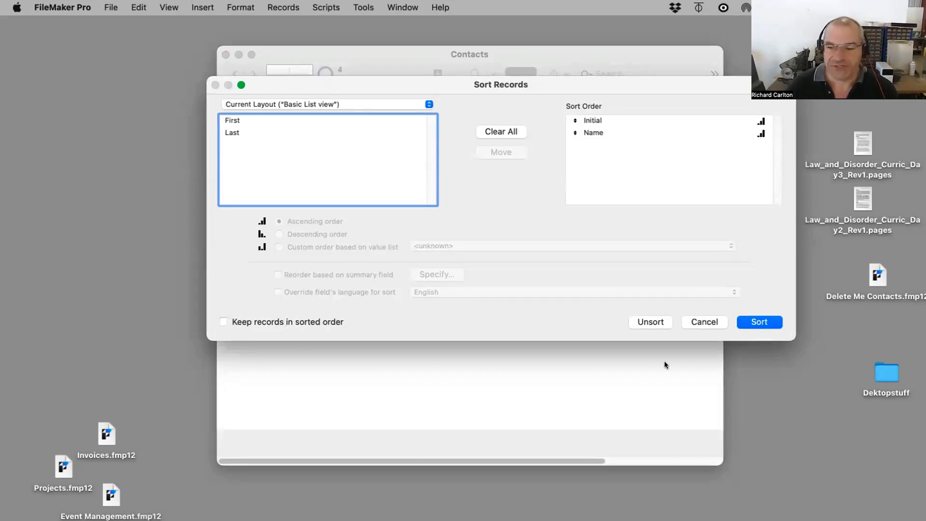
click(651, 322)
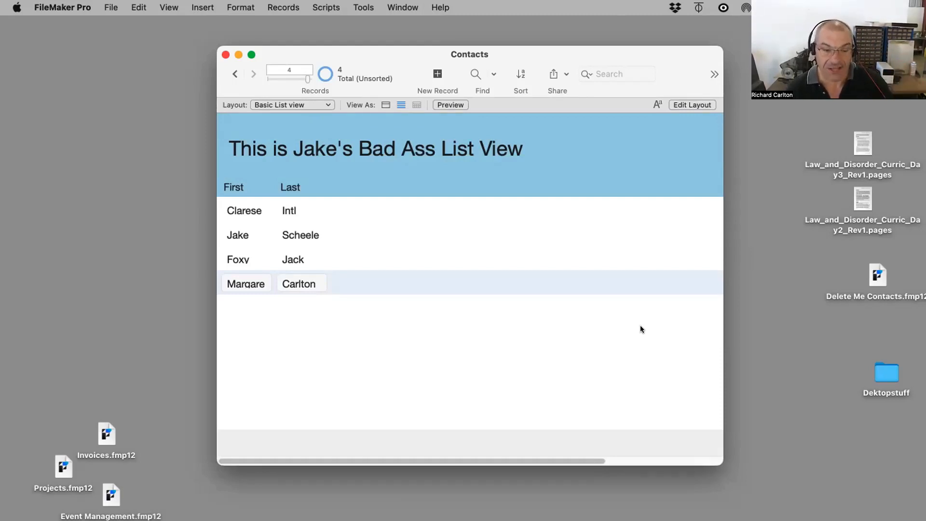
Step: In Layout mode, widen the First field and shift the Last field and its label to the right
key(super+l)
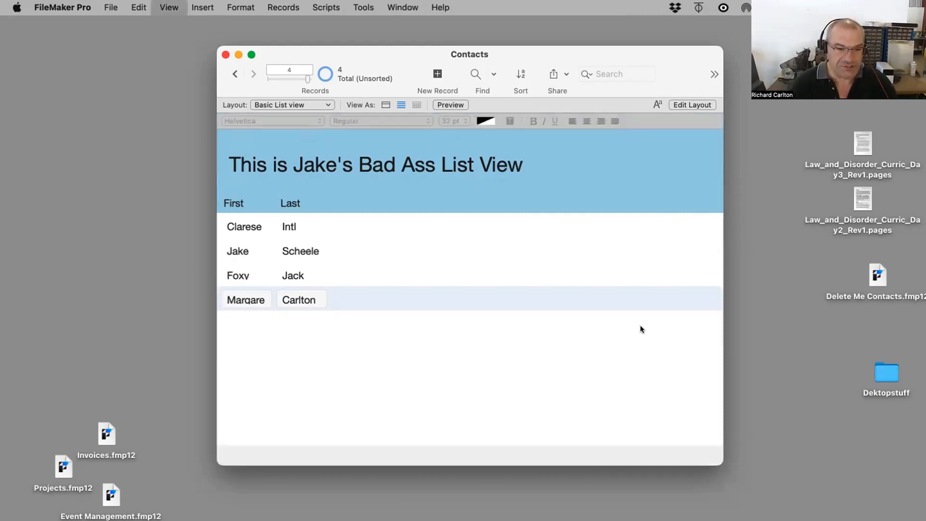
click(343, 241)
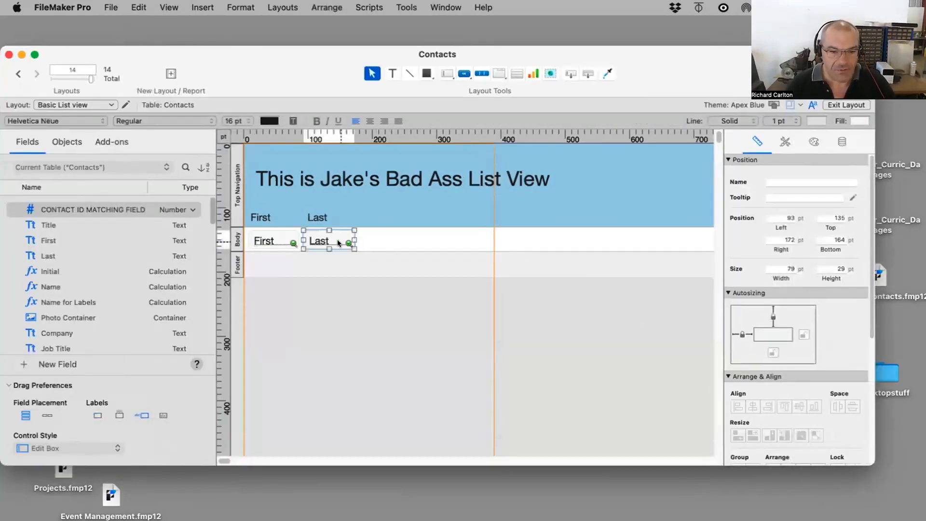
shift+click(315, 216)
drag(315, 240, 287, 236)
click(292, 242)
click(313, 256)
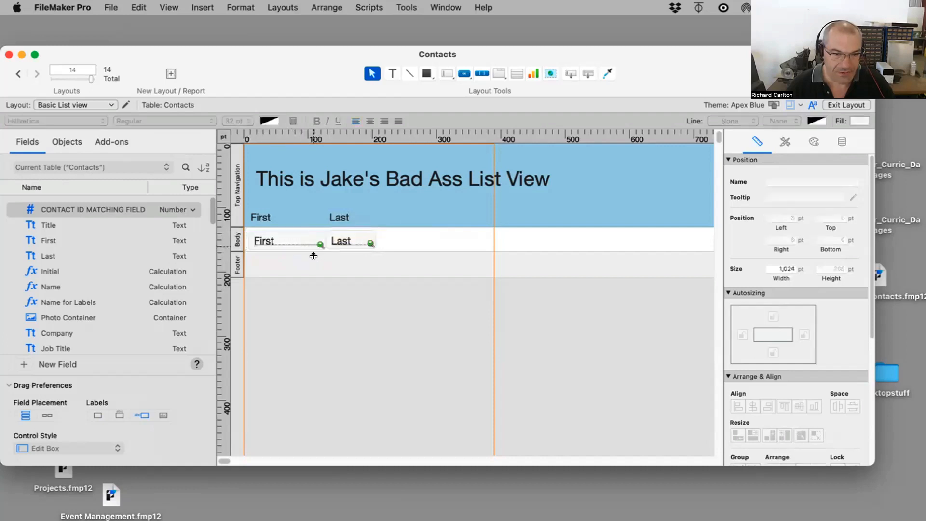
Step: Widen the Last field to about 120 pt and return to Browse mode
click(314, 244)
click(284, 242)
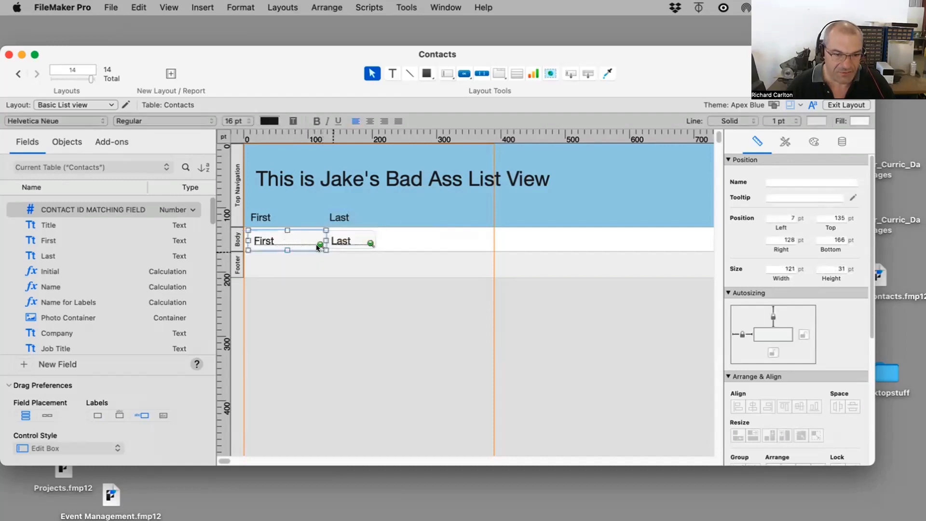
drag(326, 250, 382, 250)
click(344, 241)
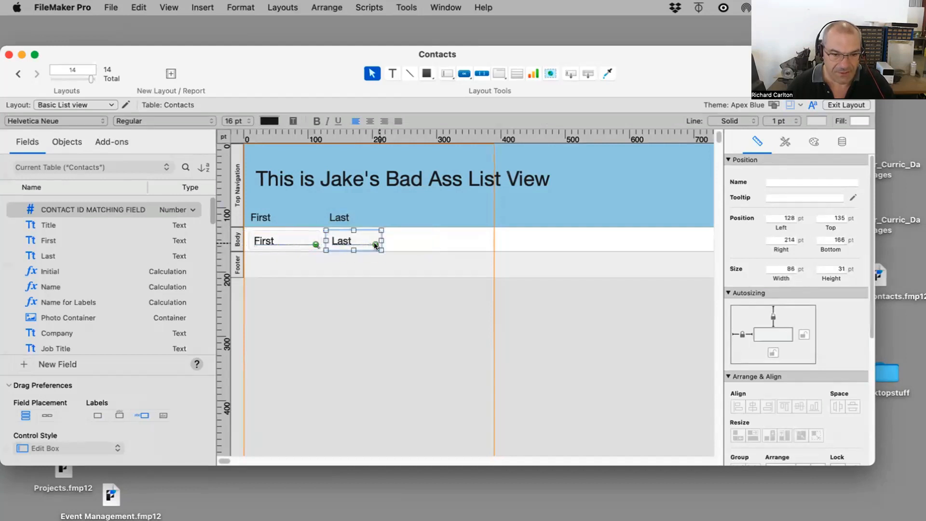
click(395, 294)
click(343, 241)
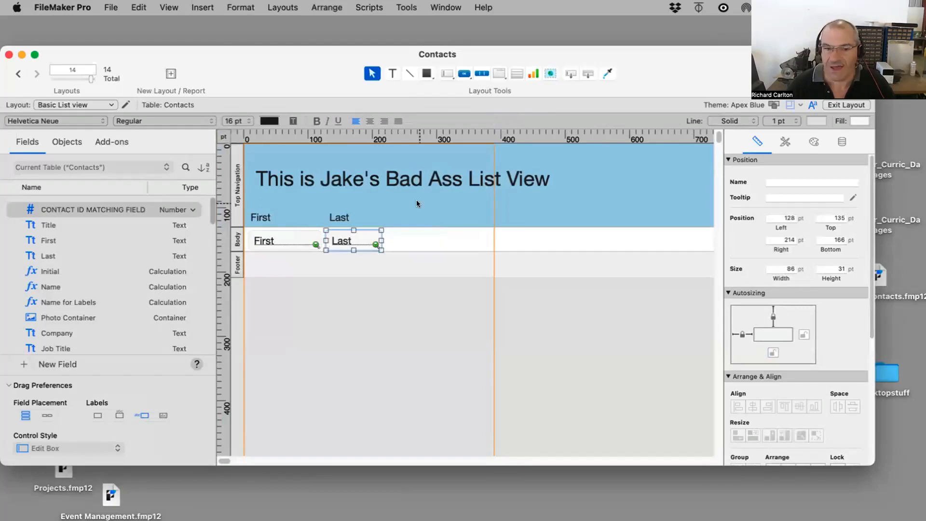
drag(381, 235, 413, 235)
key(super+b)
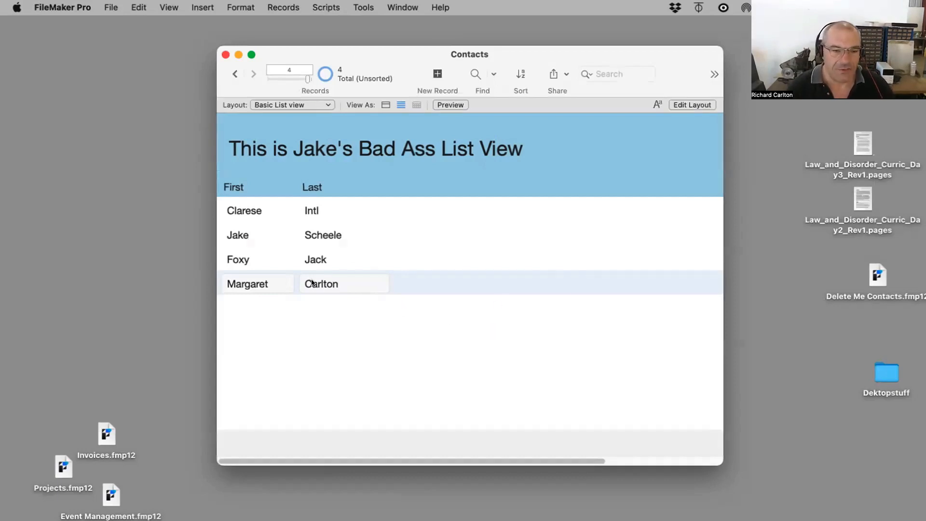
Step: Switch to Form view and page back and forth through the records
click(385, 105)
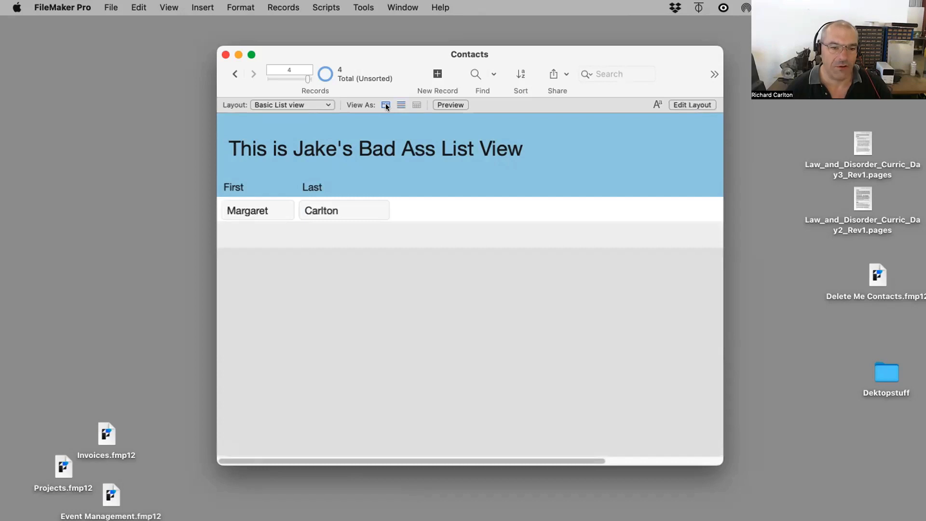
click(235, 74)
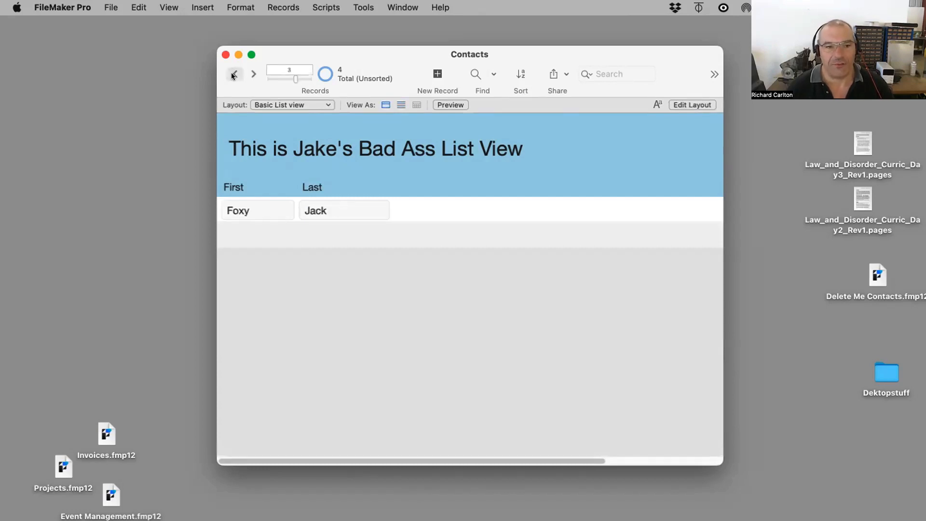
click(234, 75)
click(236, 75)
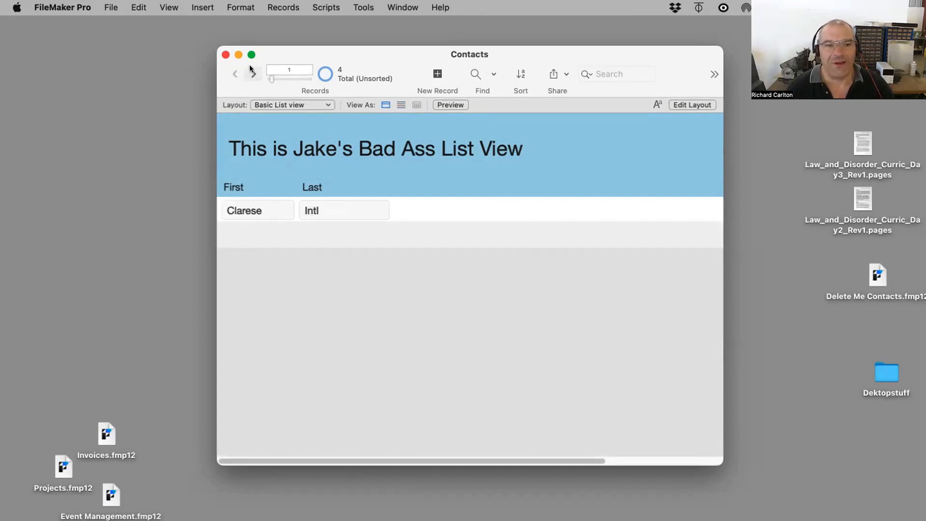
click(252, 74)
click(252, 72)
click(252, 73)
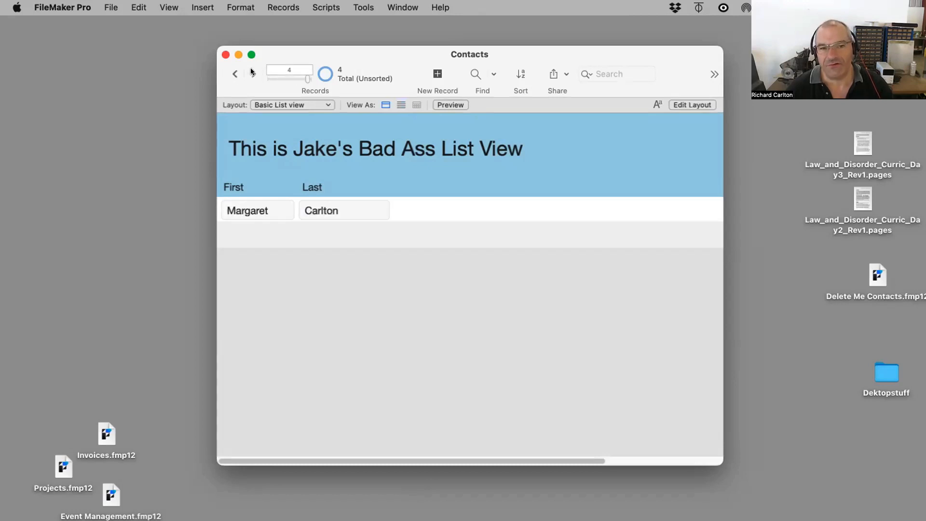
click(233, 73)
click(233, 74)
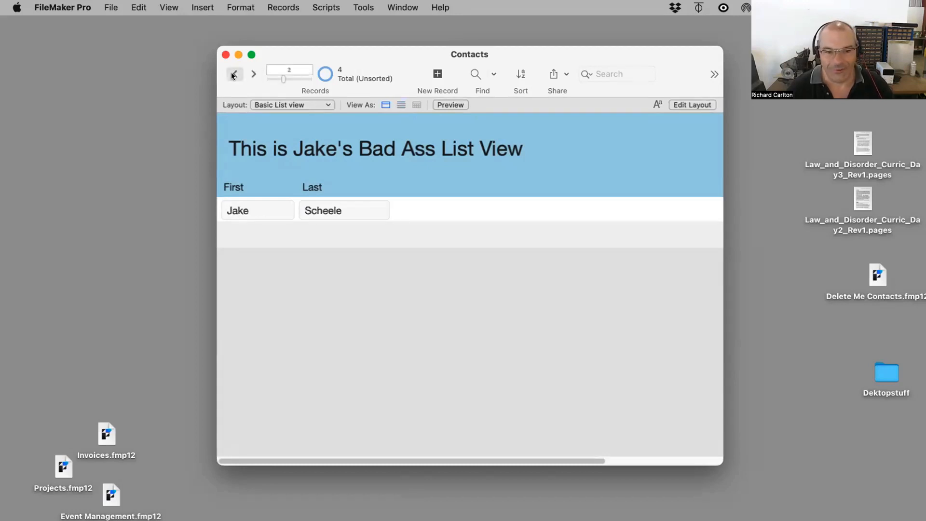
click(235, 75)
Step: Inspect the body part in Layout mode and return to Browse mode
key(super+l)
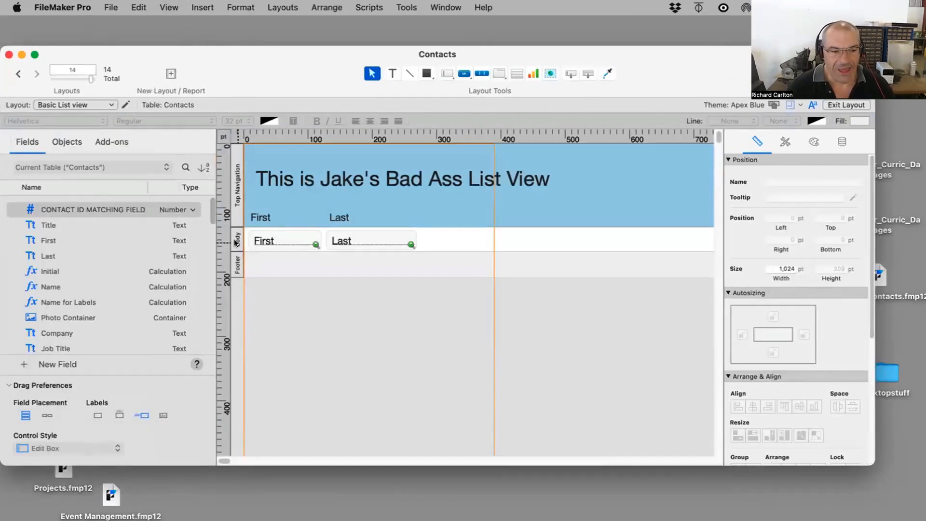
click(236, 243)
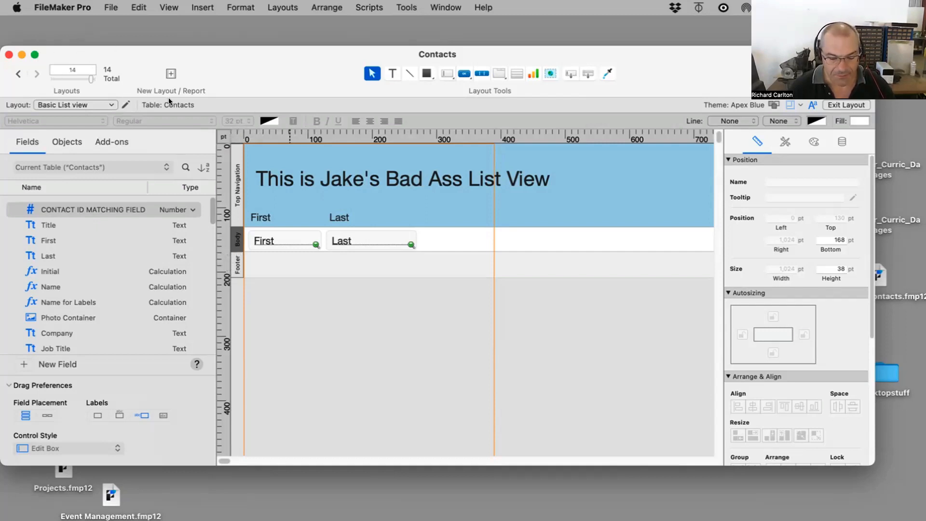
key(super+b)
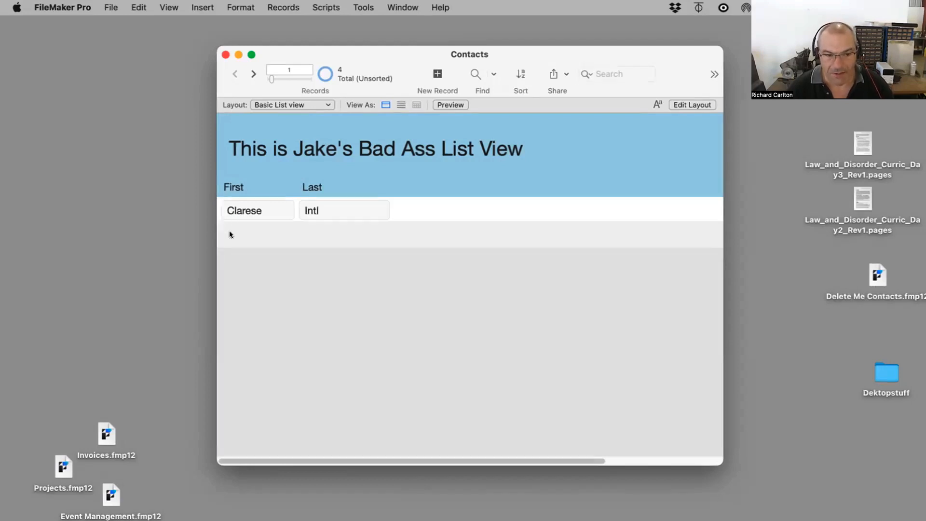
Step: Switch back to List view and, in Layout mode, duplicate the title text down toward the footer
click(399, 105)
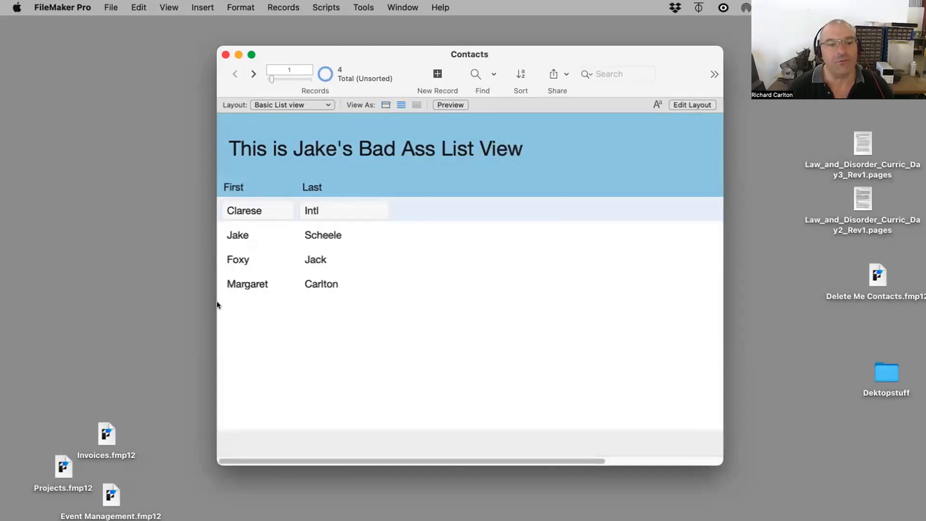
key(super+l)
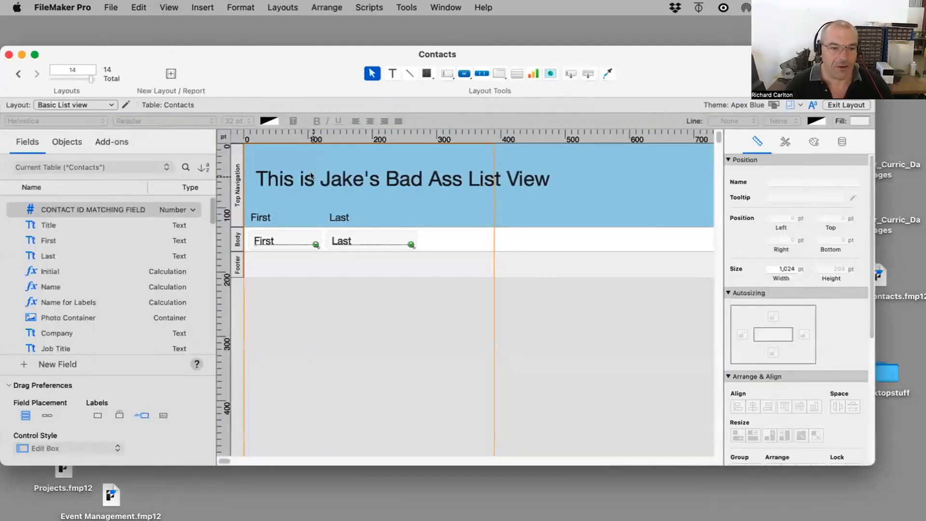
drag(311, 176, 314, 268)
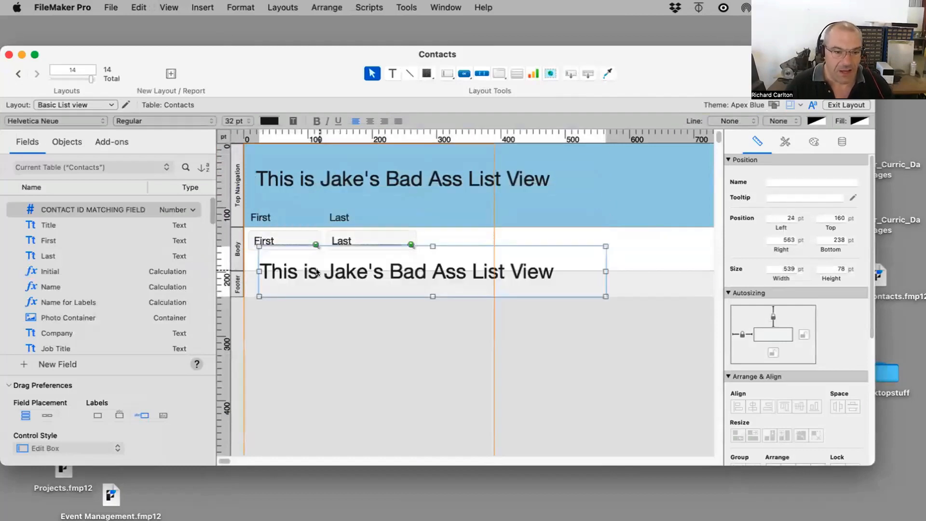
Step: Change the duplicated text to Footer and shrink its box to about 476 by 40 pt
double_click(316, 271)
text(Footer)
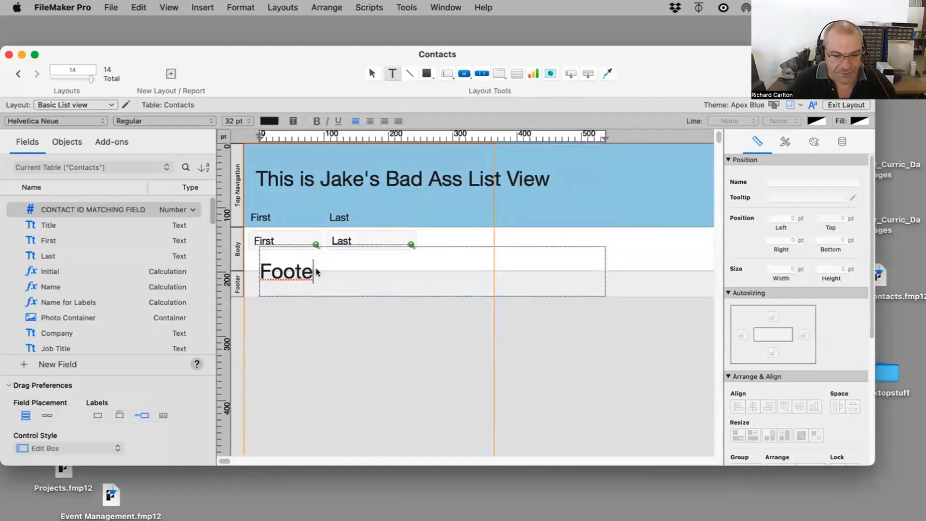
click(363, 379)
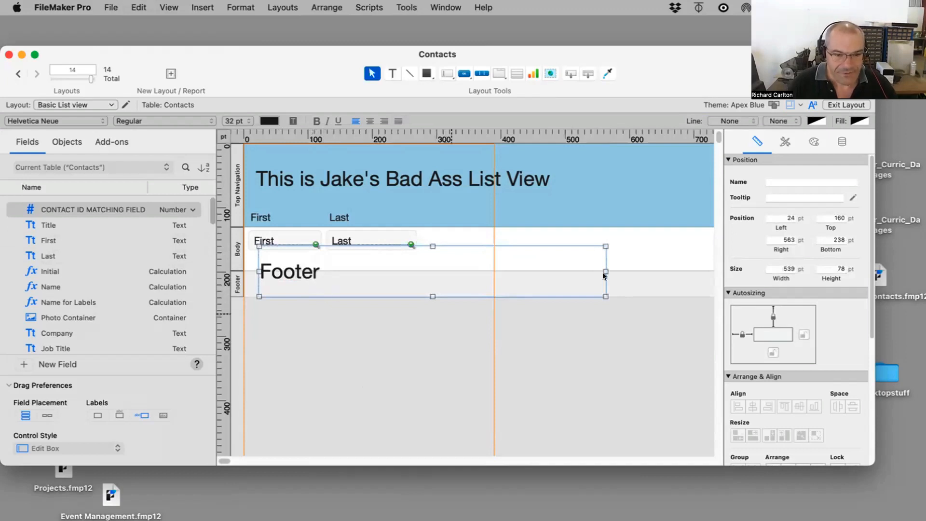
drag(606, 296, 564, 271)
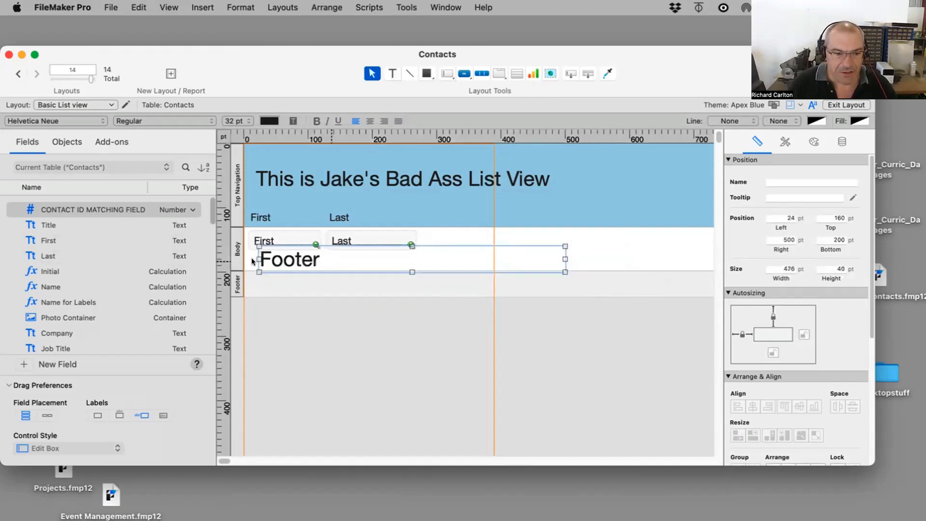
Step: Move the Footer text into the footer part and return to Browse mode to check the list view
mouse_move(255, 257)
mouse_down()
mouse_move(255, 283)
mouse_move(251, 253)
mouse_up()
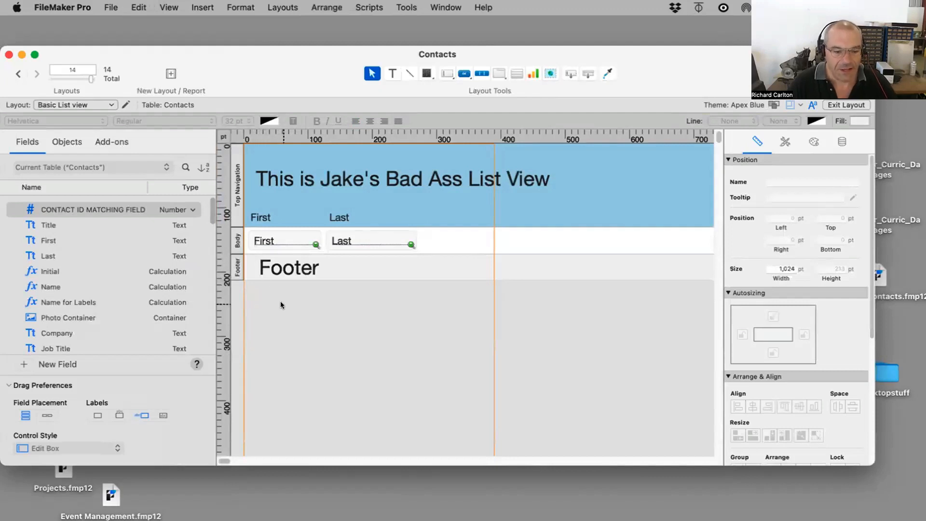
key(super+b)
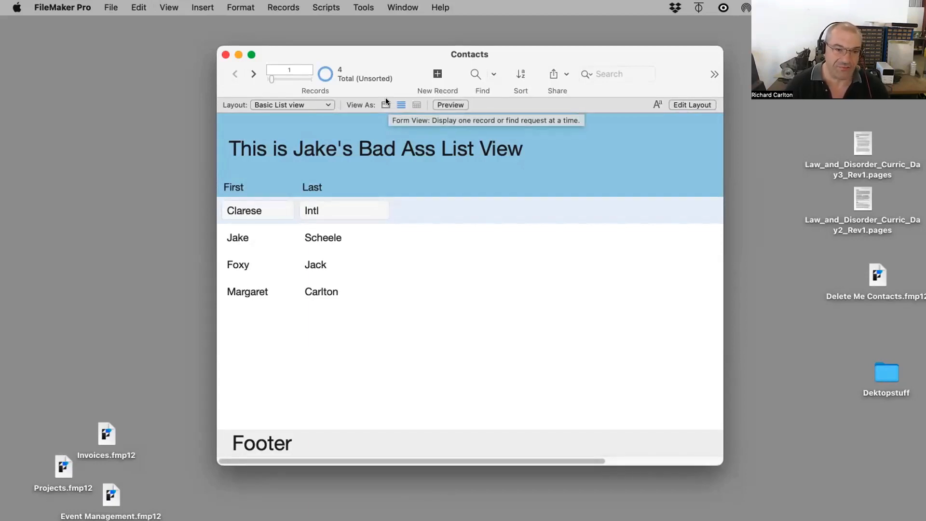
click(293, 104)
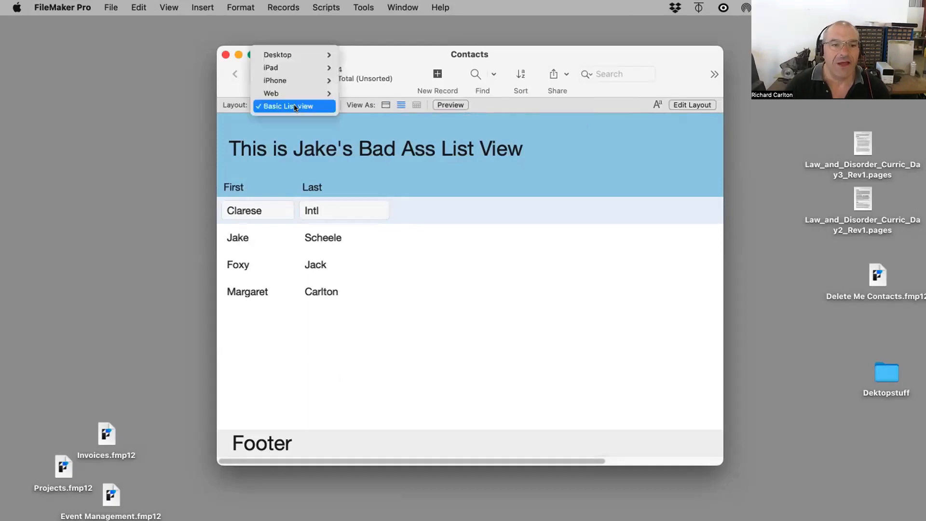
Step: Open a second window of the Contacts file and switch it to the Contacts layout
click(403, 8)
click(407, 26)
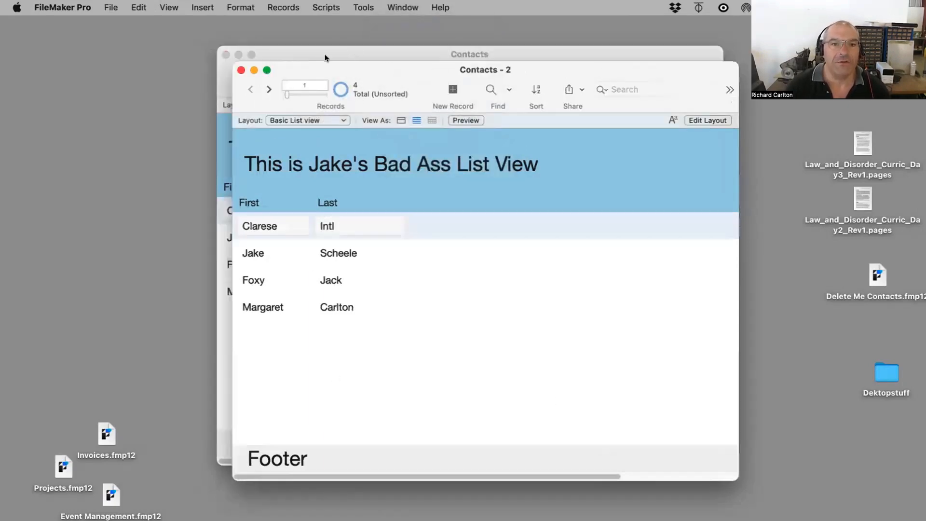
drag(320, 68, 163, 38)
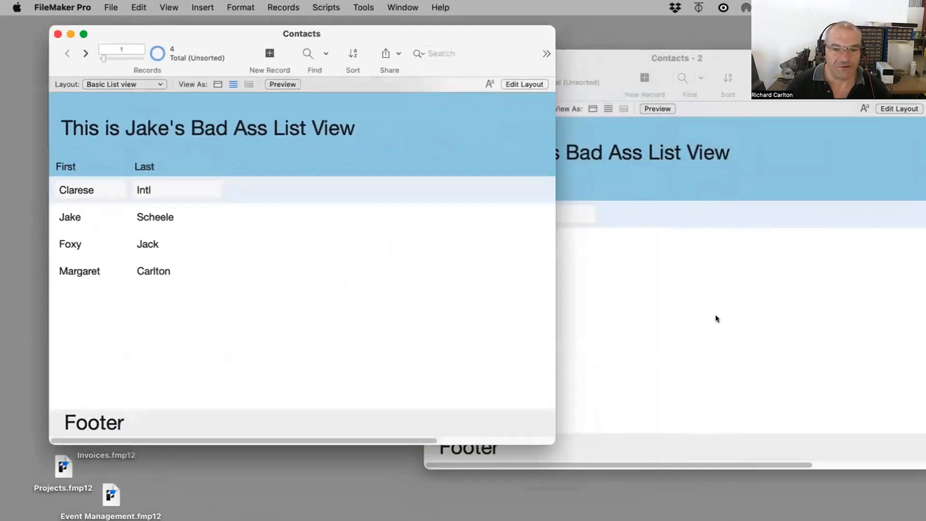
click(716, 317)
click(519, 109)
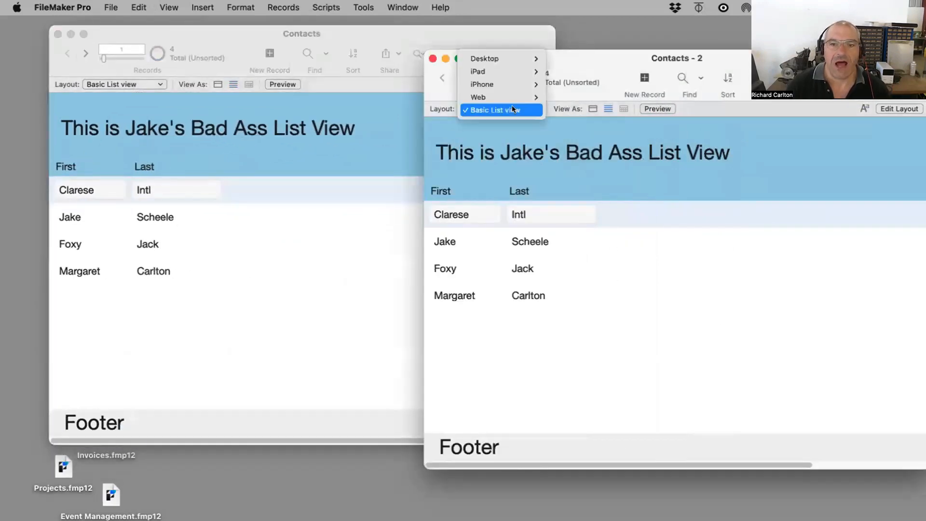
mouse_move(521, 58)
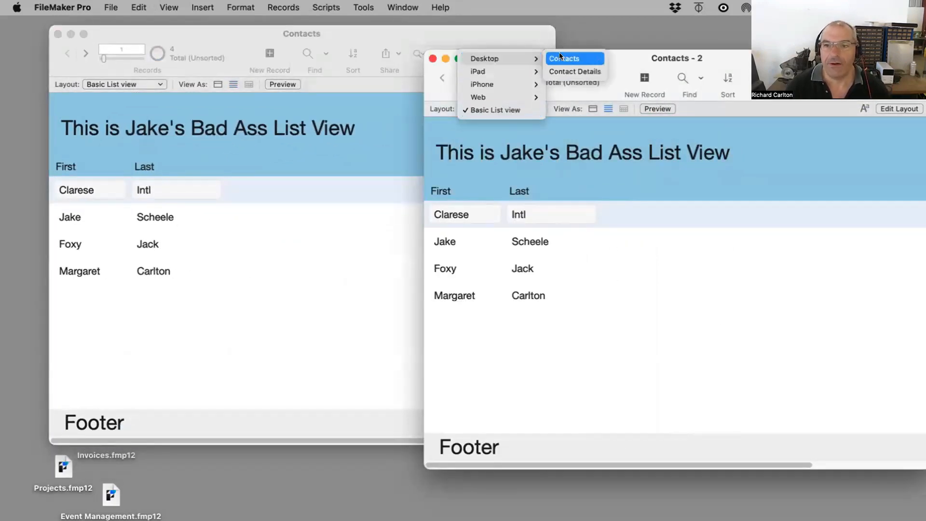
click(560, 56)
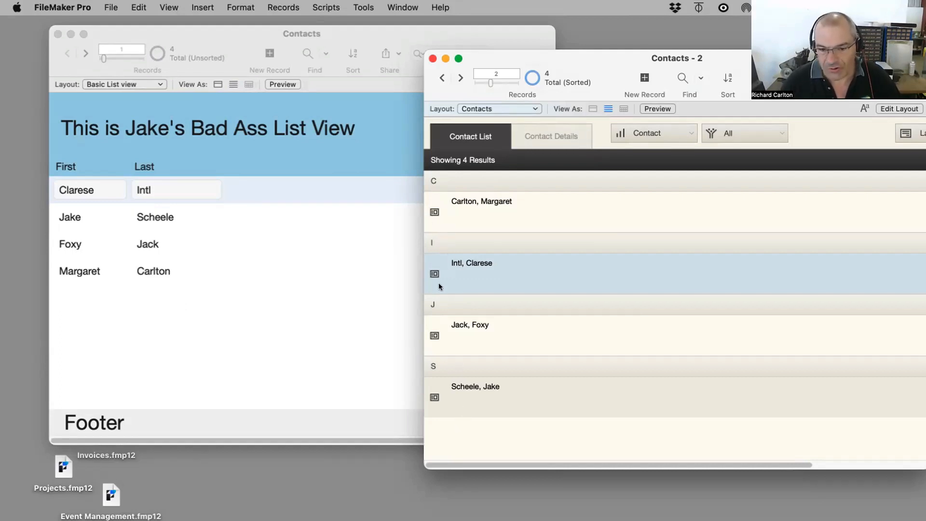
Step: Select the last contact in the second window and switch between the two windows
click(434, 366)
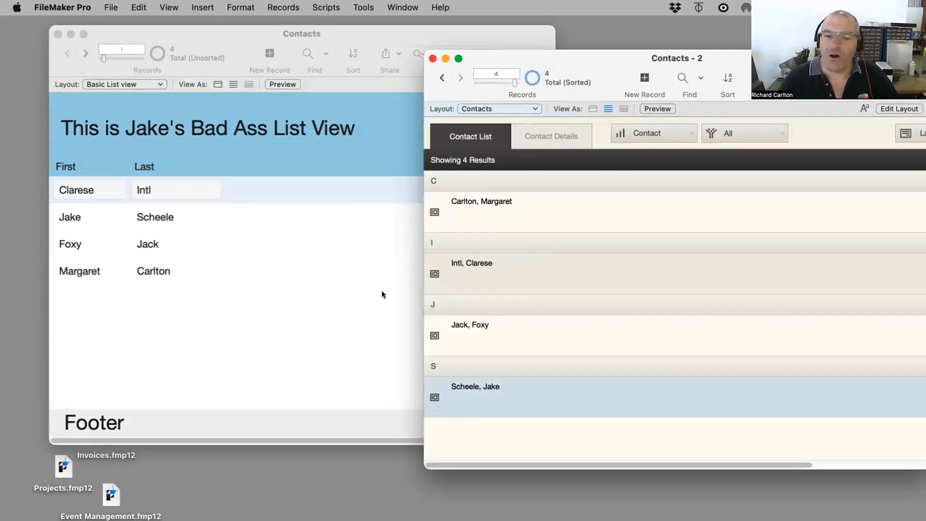
click(199, 198)
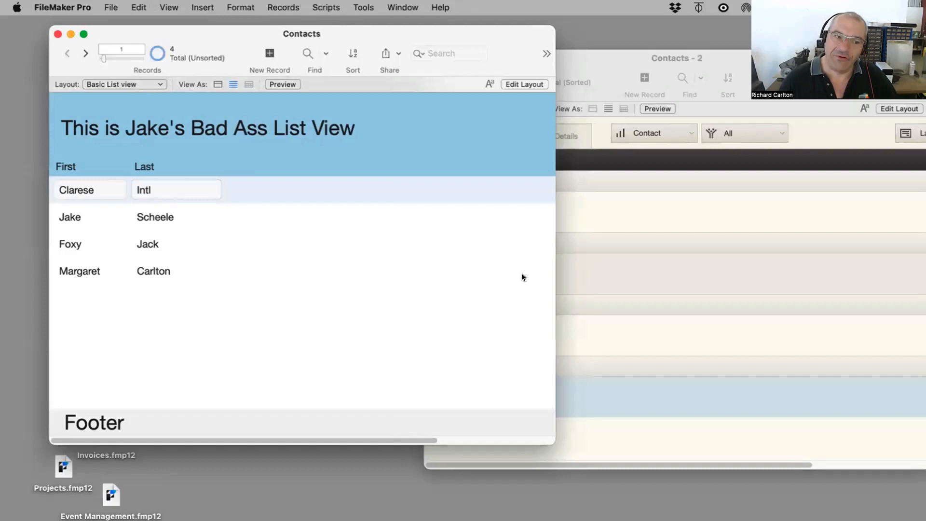
click(613, 282)
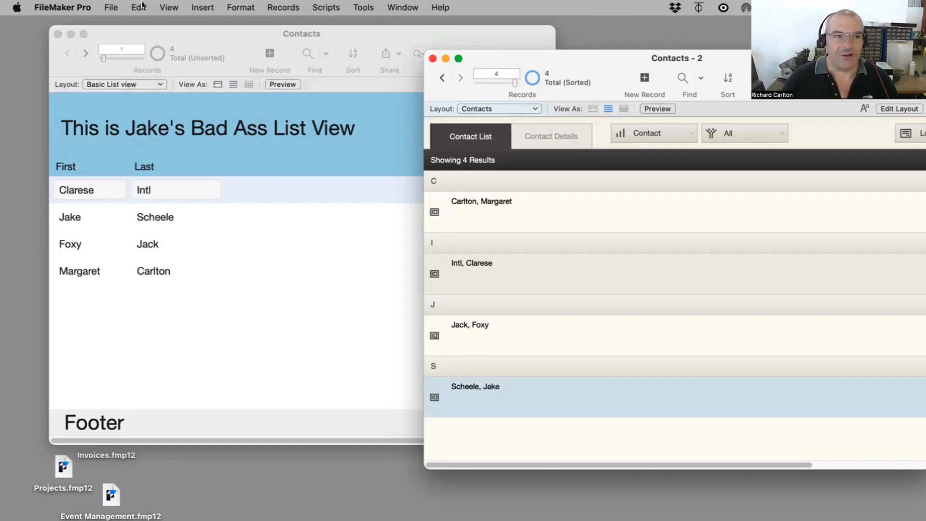
Step: In Layout mode, open Layout Setup for the Contacts layout and review its available views
key(super+l)
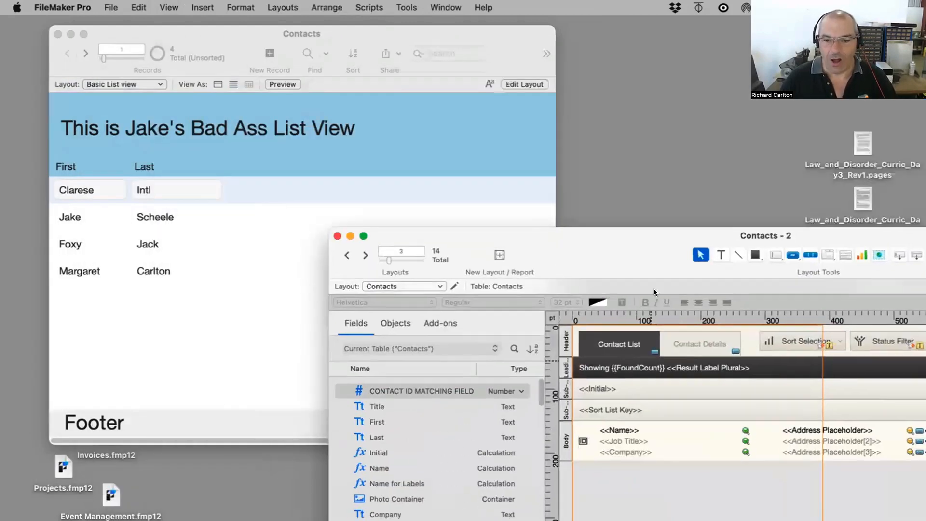
double_click(655, 251)
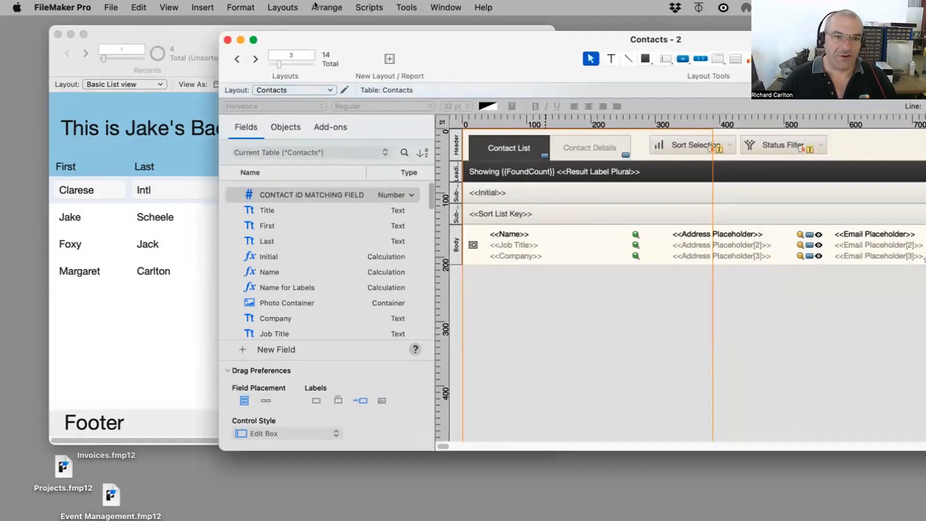
click(290, 7)
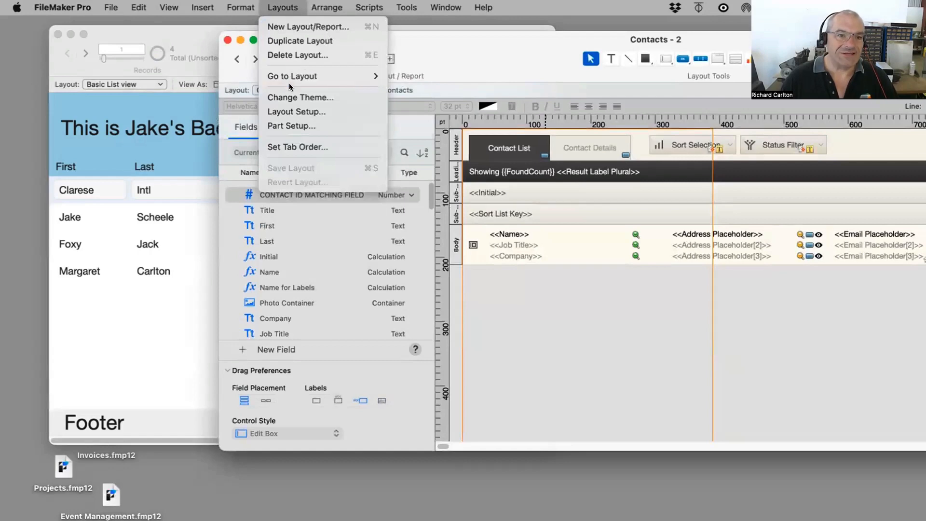
click(290, 109)
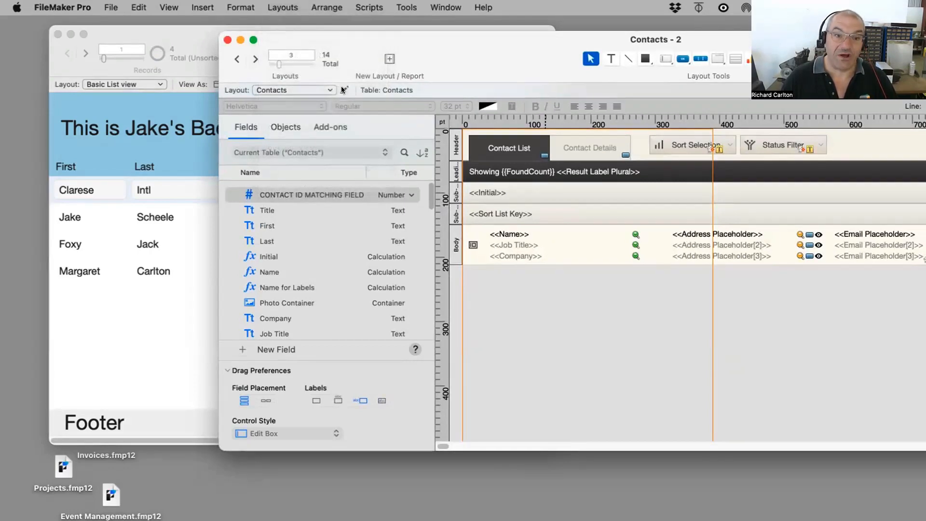
click(343, 90)
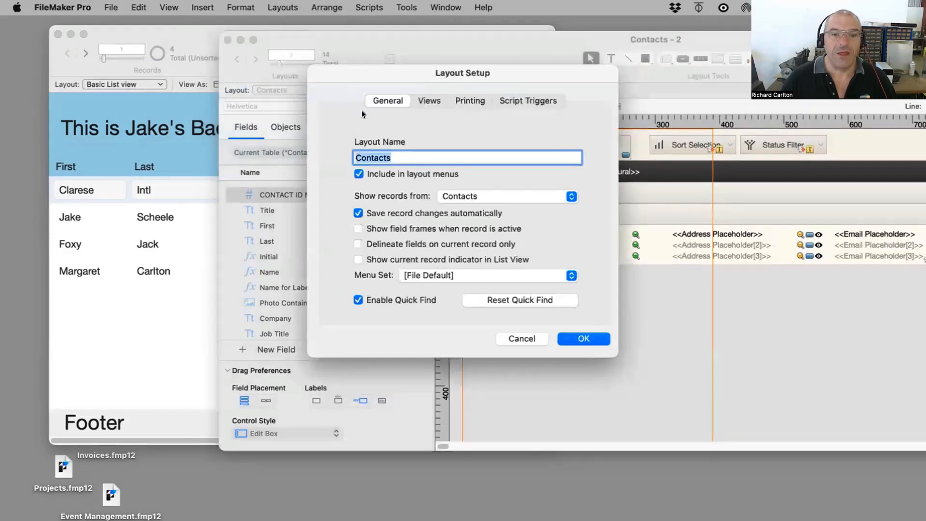
click(427, 100)
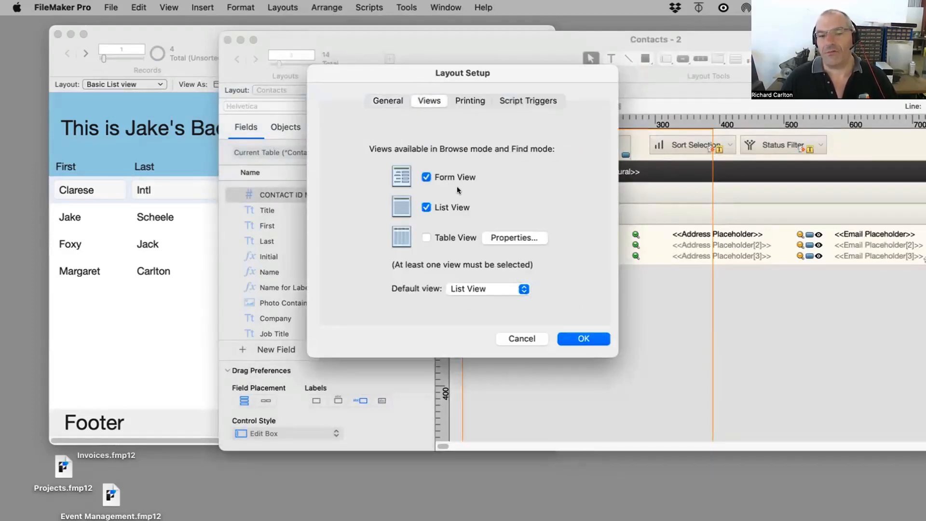
drag(585, 77, 597, 161)
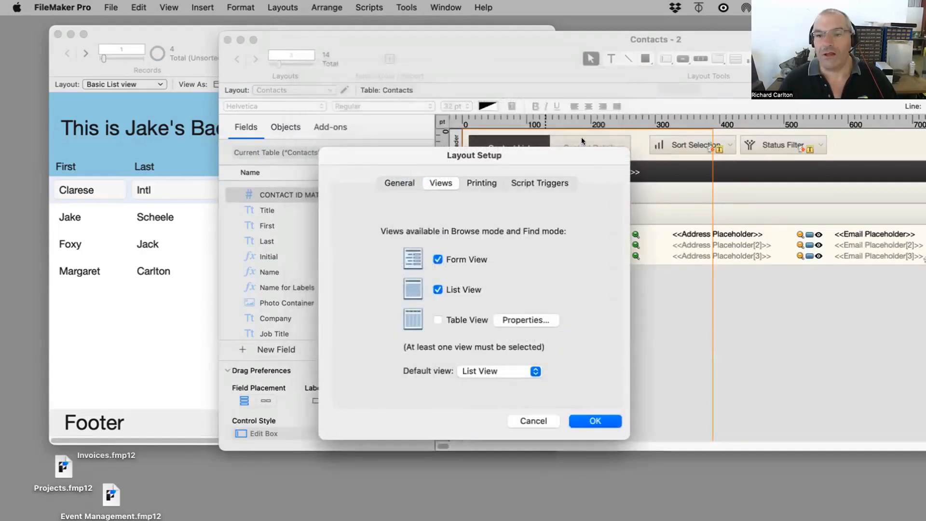
click(594, 421)
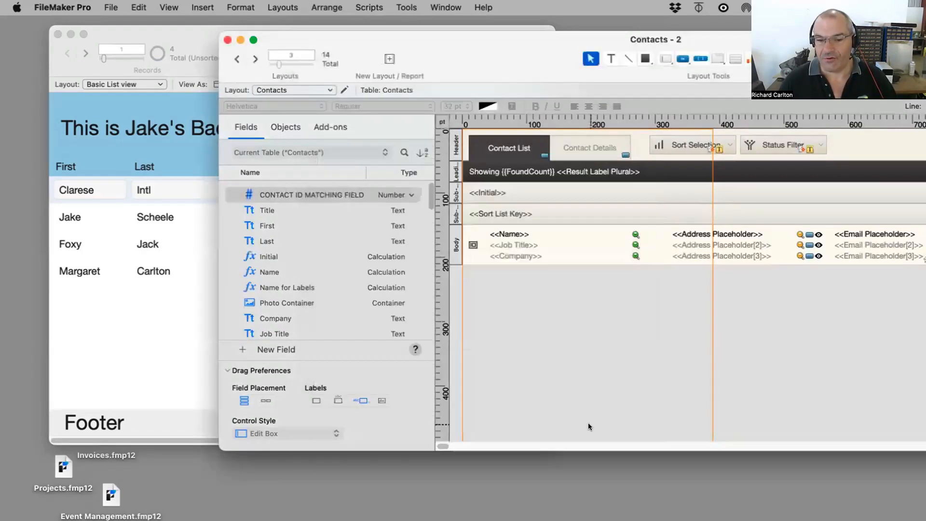
Step: Return to Browse mode, switch the second window to Form view and step back through the records
key(super+b)
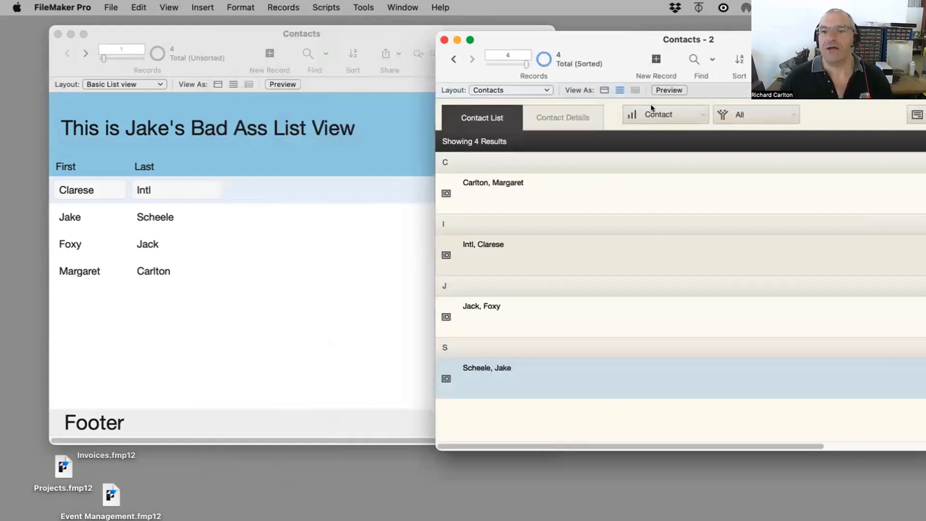
click(604, 90)
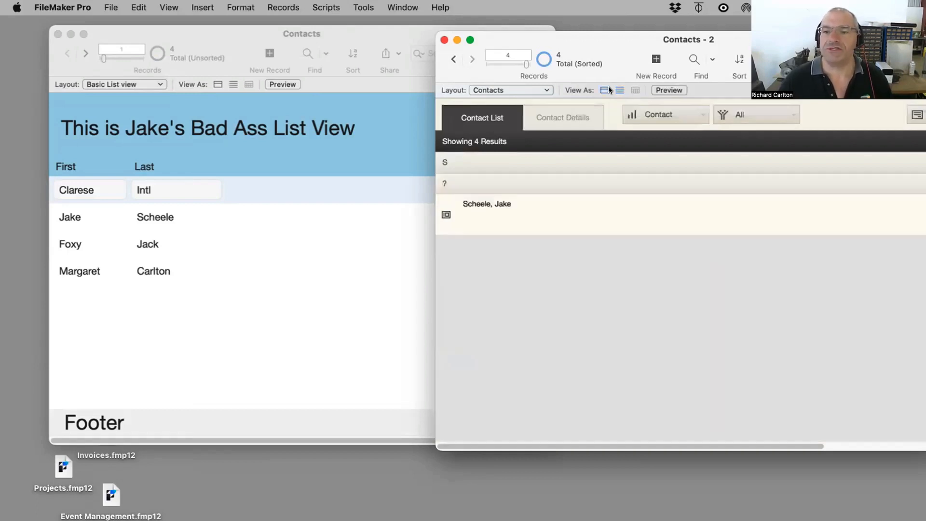
click(447, 56)
click(449, 56)
click(450, 56)
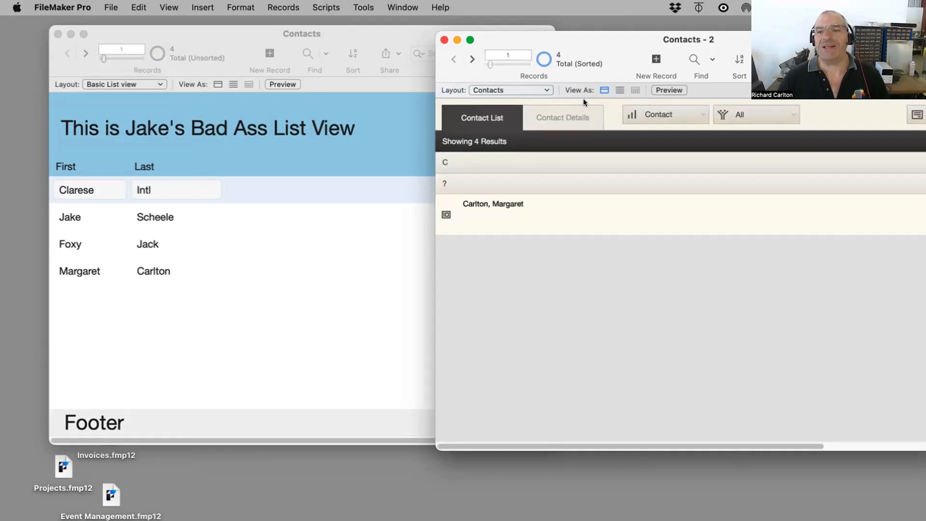
Step: Open the Contact Details layout, then go back to the contact list in List view
click(519, 91)
mouse_move(533, 102)
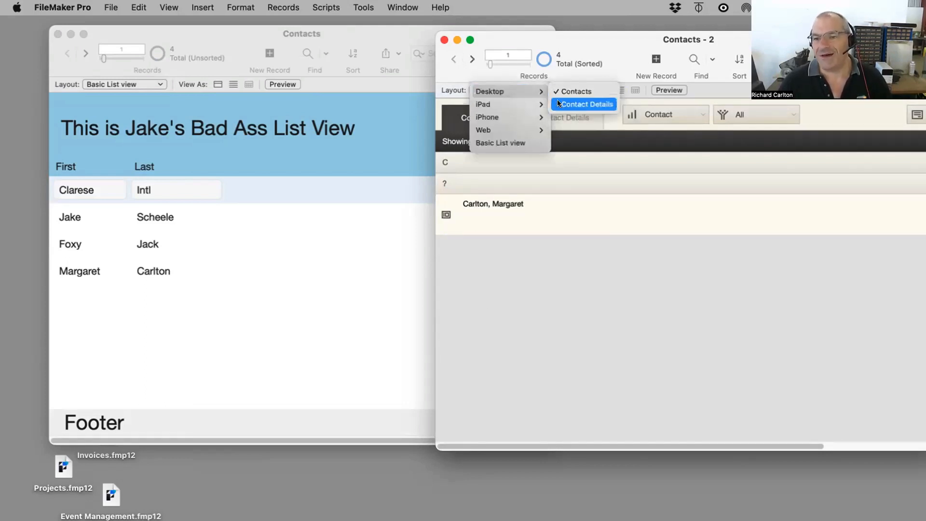
click(590, 106)
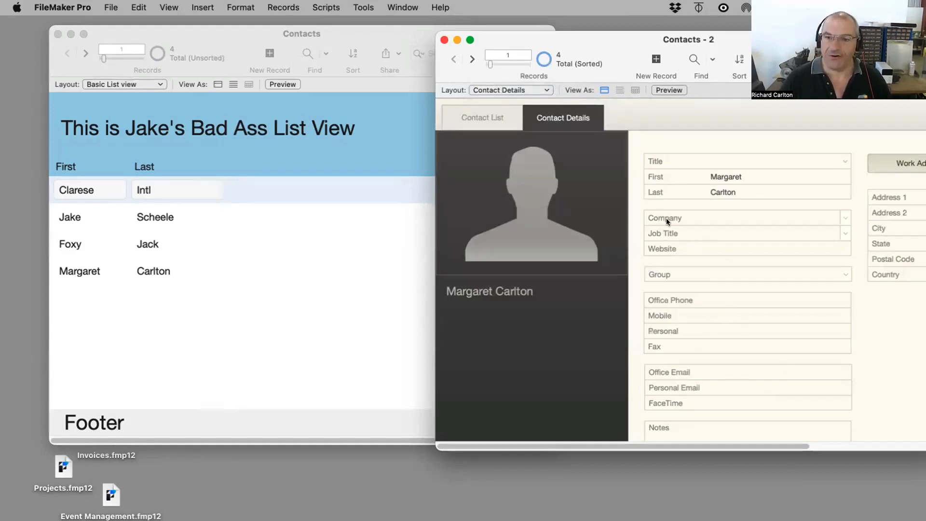
click(496, 114)
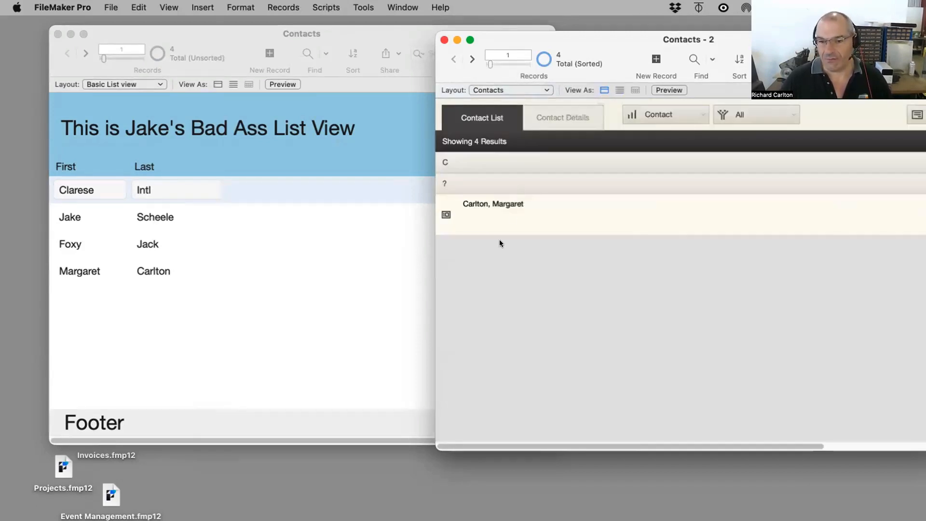
click(617, 89)
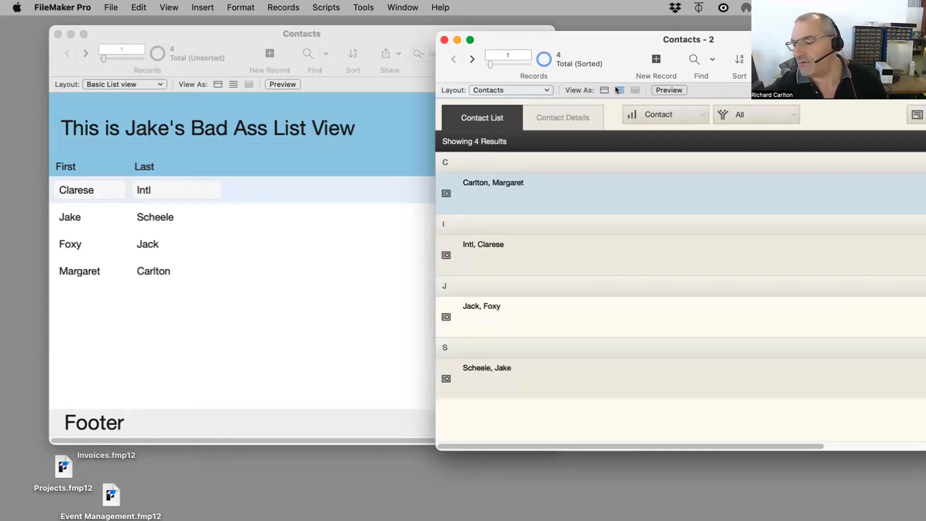
Step: Close the second window and reposition and resize the remaining Contacts window
click(444, 39)
drag(382, 36, 562, 31)
drag(704, 398, 645, 349)
drag(439, 36, 734, 298)
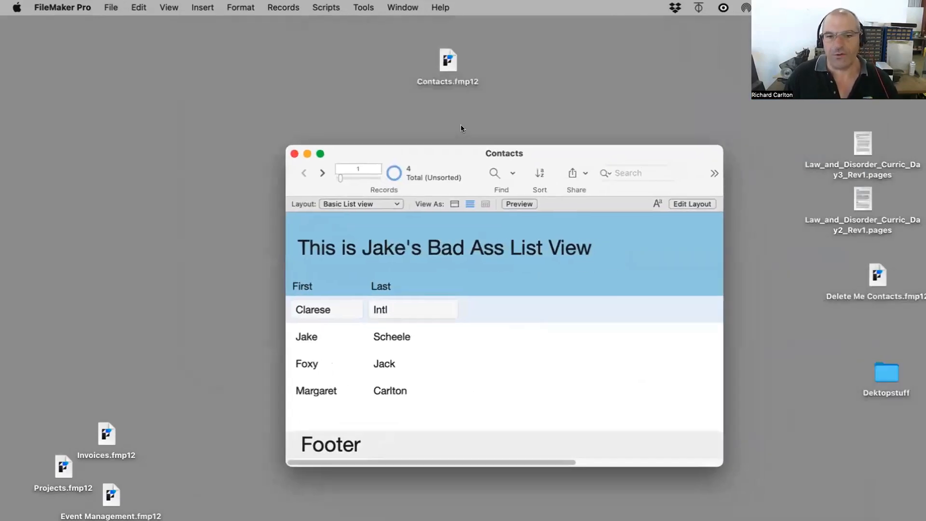
click(444, 79)
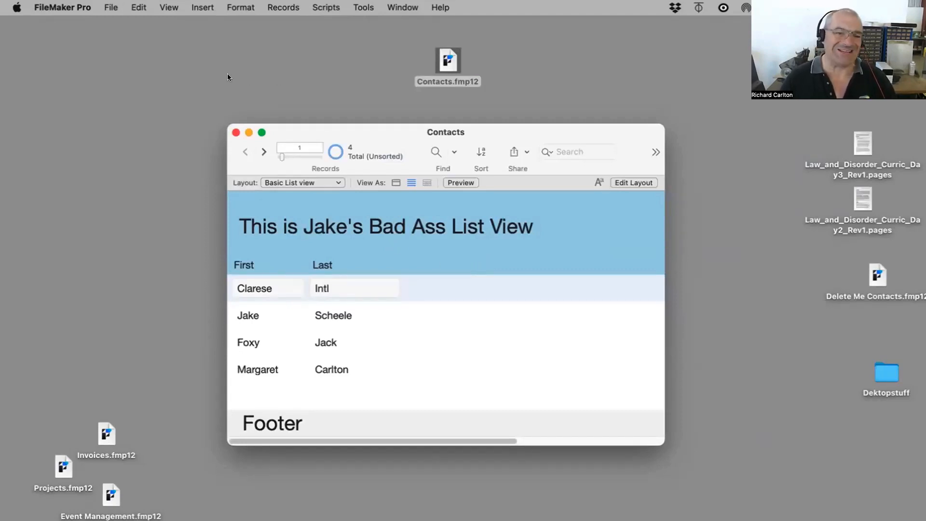
Step: Open Manage Security for the Contacts file, review the Guest and Admin accounts, and close it allowing passwordless full access
click(107, 8)
mouse_move(121, 125)
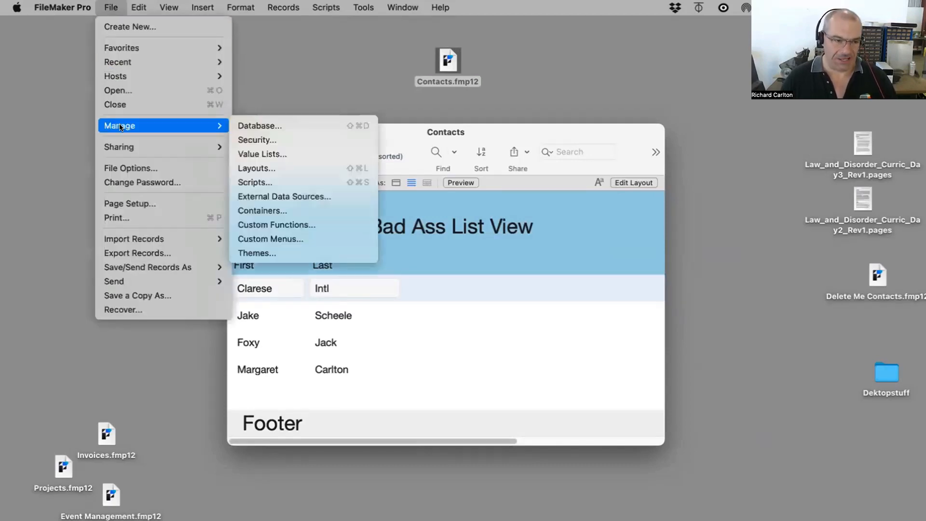
click(253, 139)
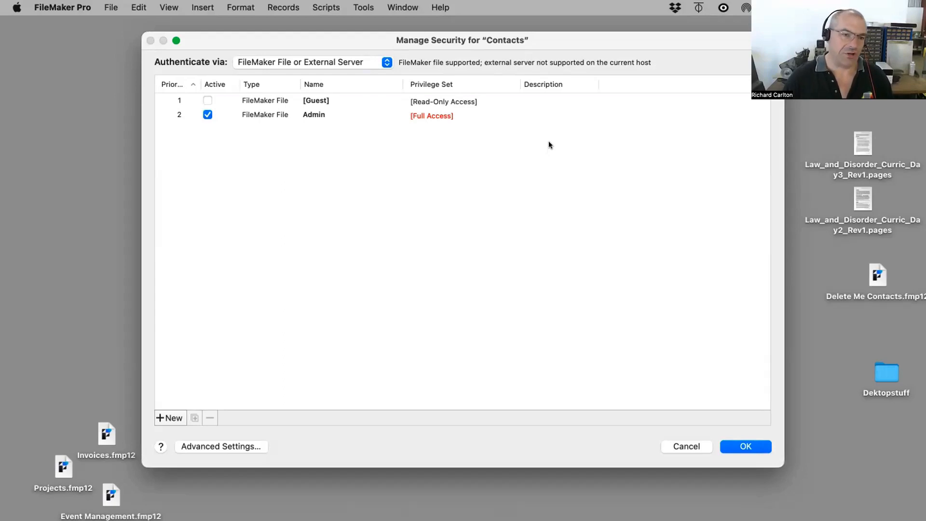
click(256, 115)
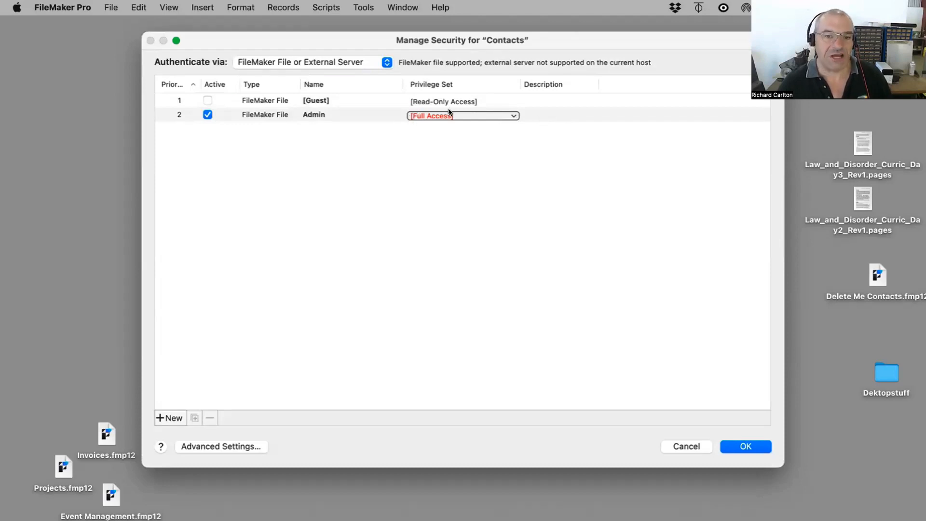
click(454, 135)
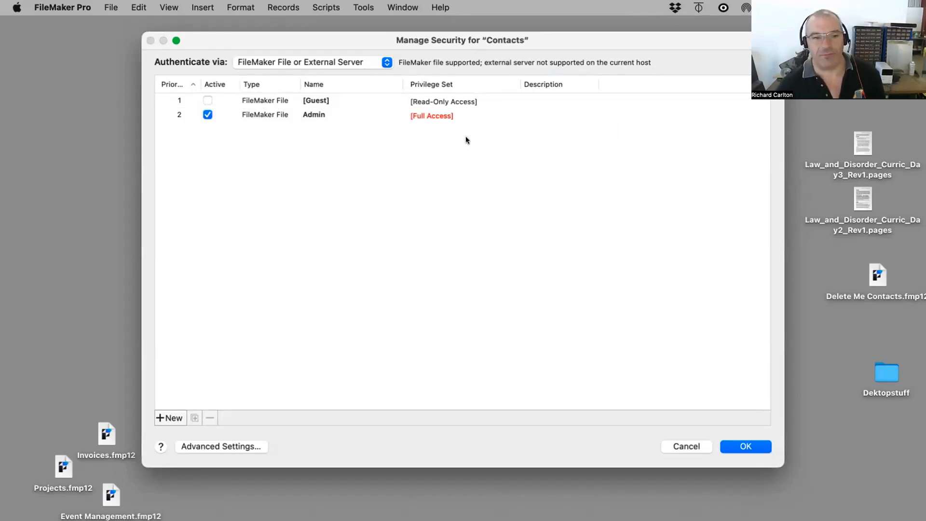
drag(438, 37, 424, 182)
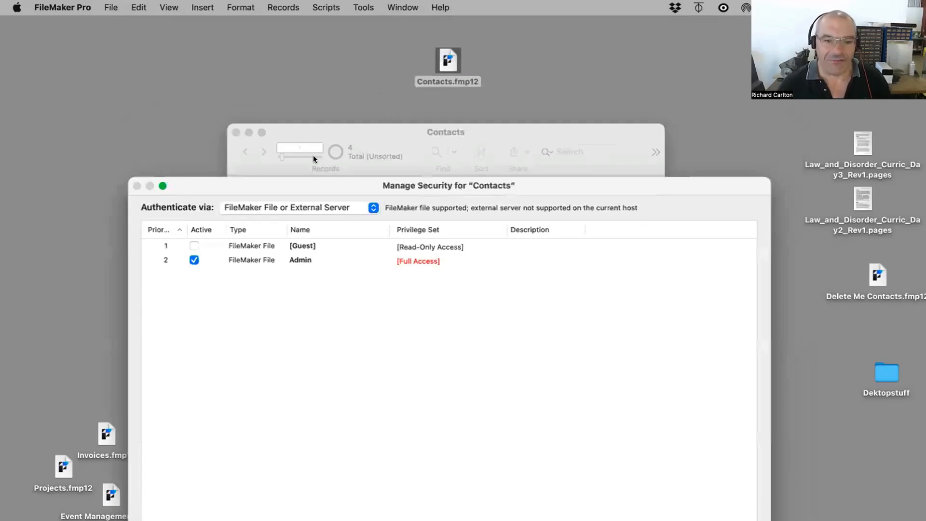
drag(282, 177, 251, 59)
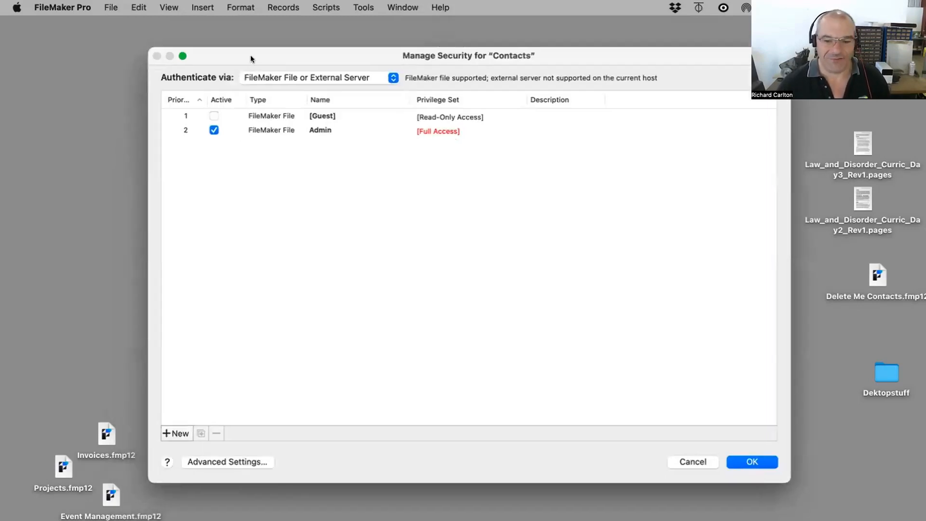
click(760, 463)
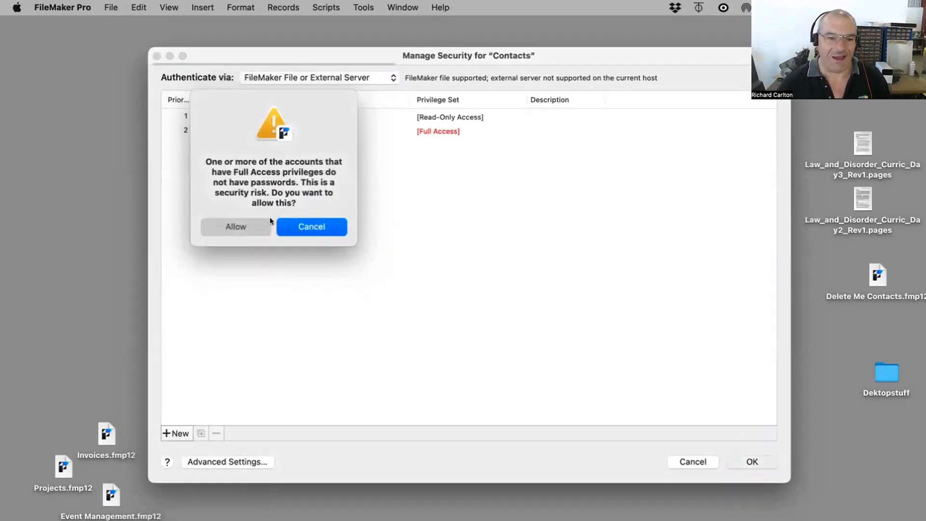
click(239, 228)
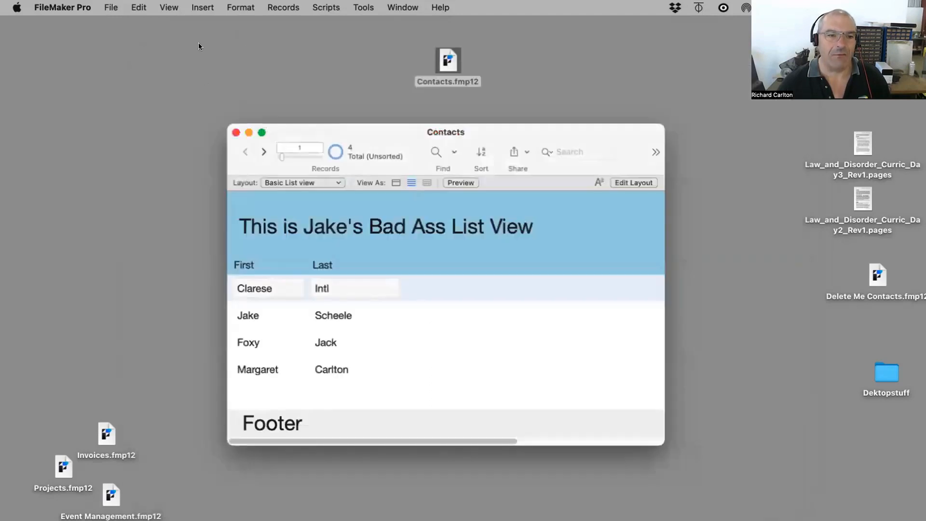
Step: Close the Contacts file and reopen it from the desktop file icon
click(236, 132)
click(444, 57)
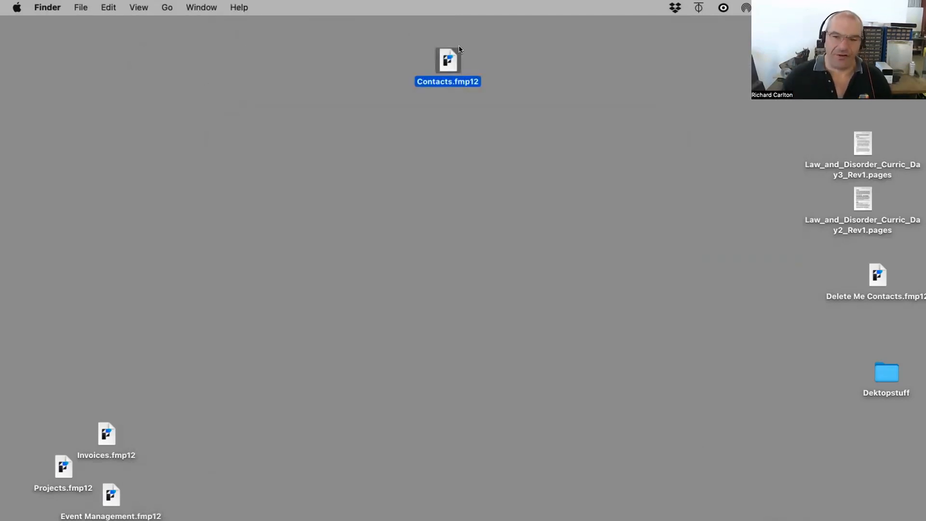
double_click(439, 60)
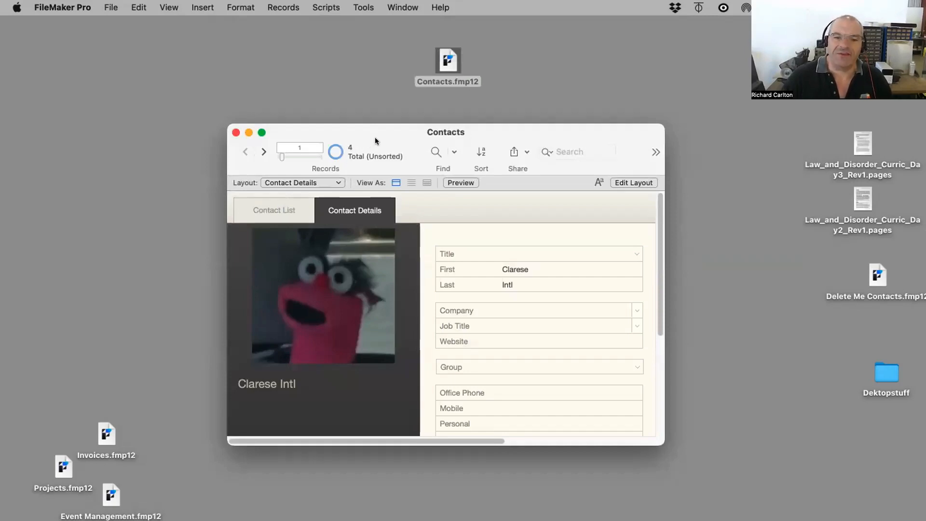
Step: Open File Options for Contacts and review the automatic log-in account and password settings, then confirm
click(441, 58)
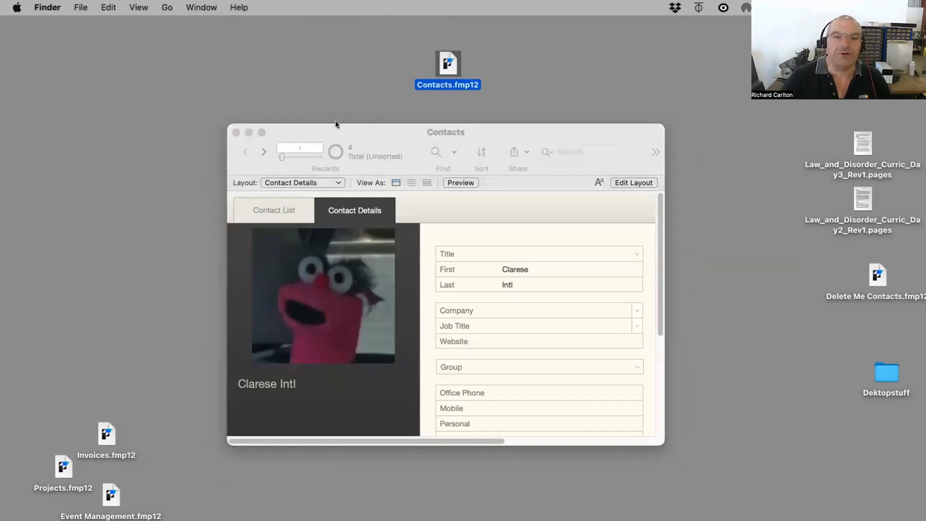
click(336, 126)
click(110, 8)
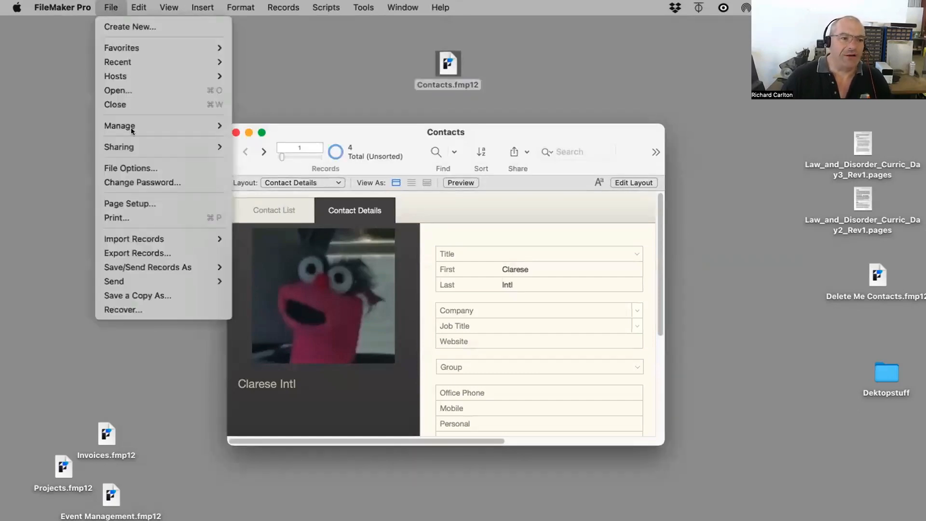
click(137, 167)
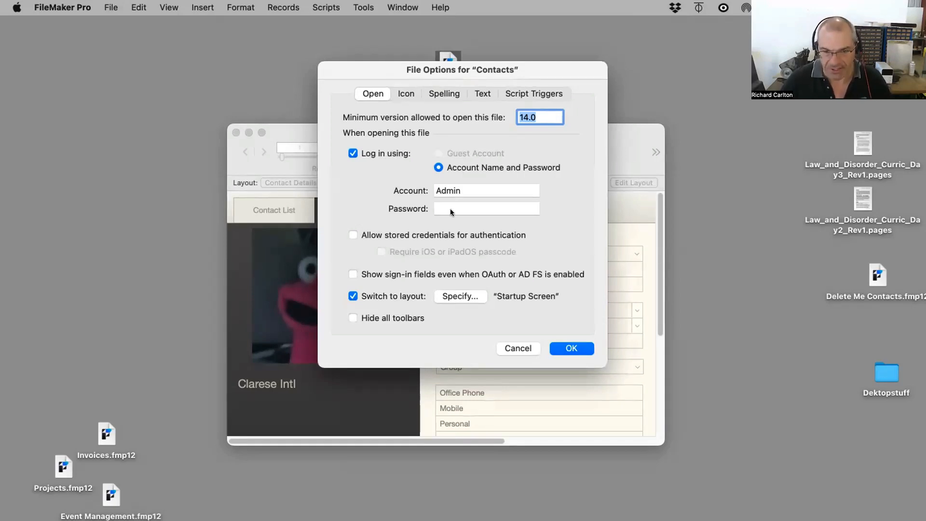
key(Tab)
key(Tab)
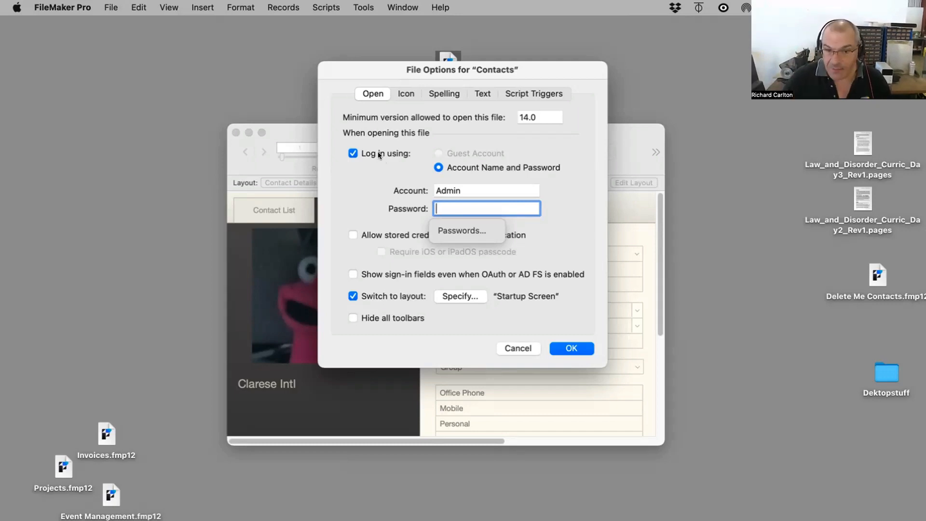
click(572, 348)
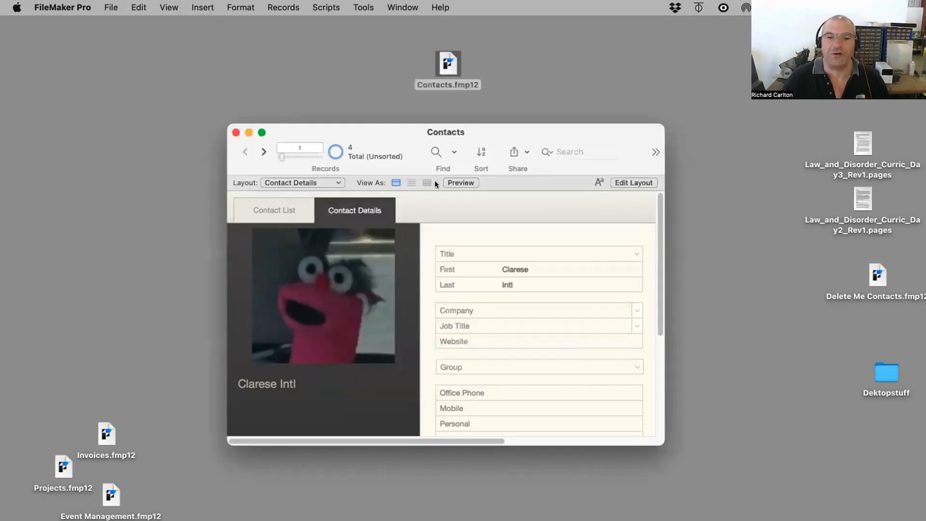
Step: Open Manage Security and rename the Admin account to Dredd
click(109, 8)
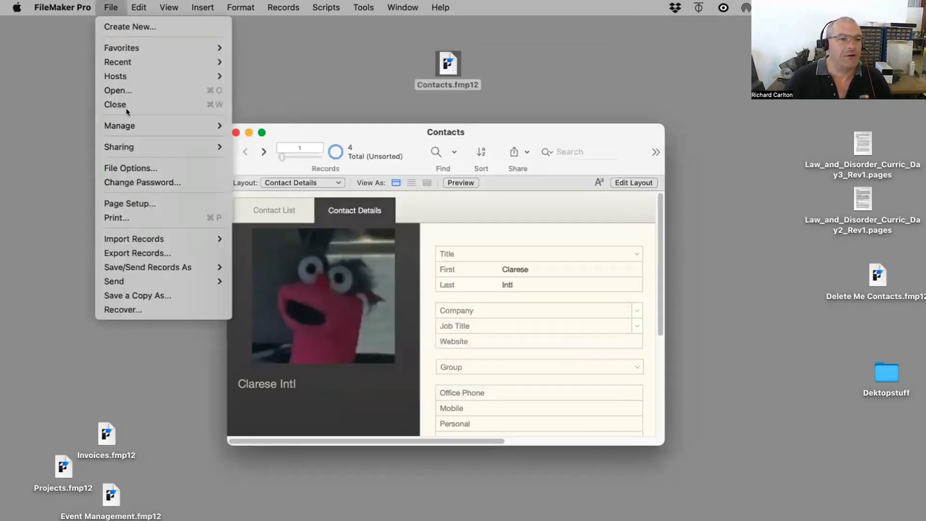
mouse_move(127, 120)
click(258, 140)
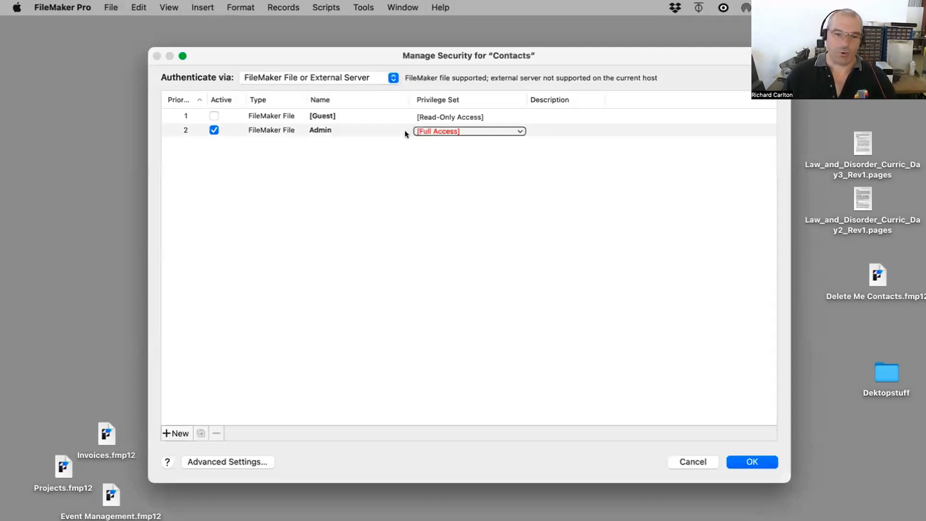
click(346, 130)
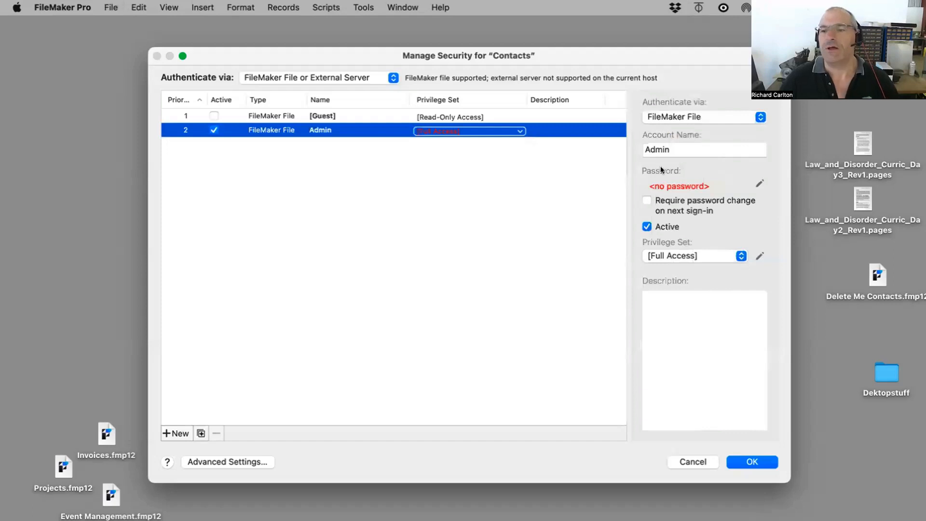
double_click(686, 146)
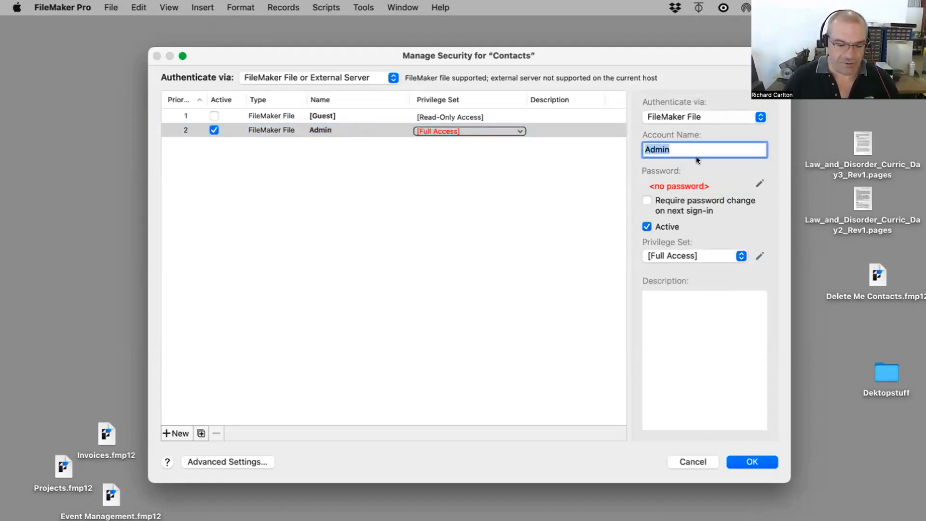
text(Dredd)
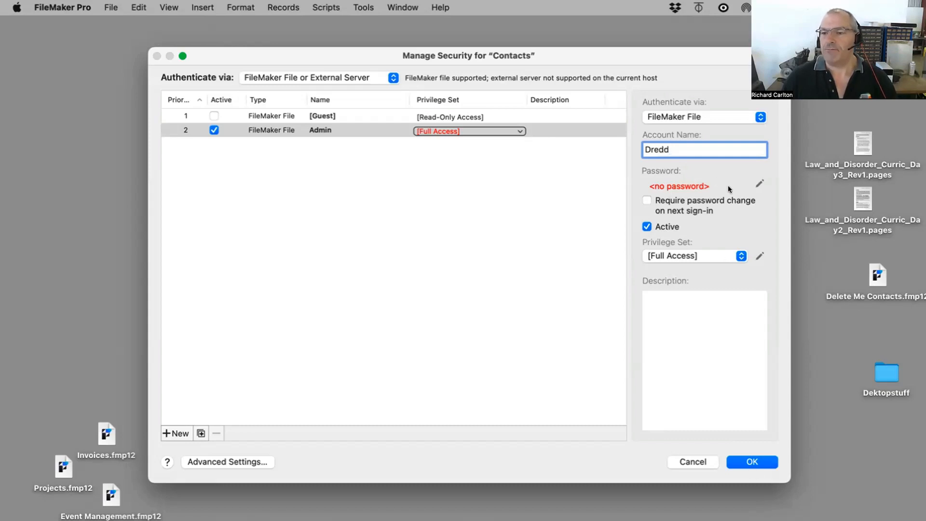
Step: Set and confirm a new password for the Dredd account
click(760, 184)
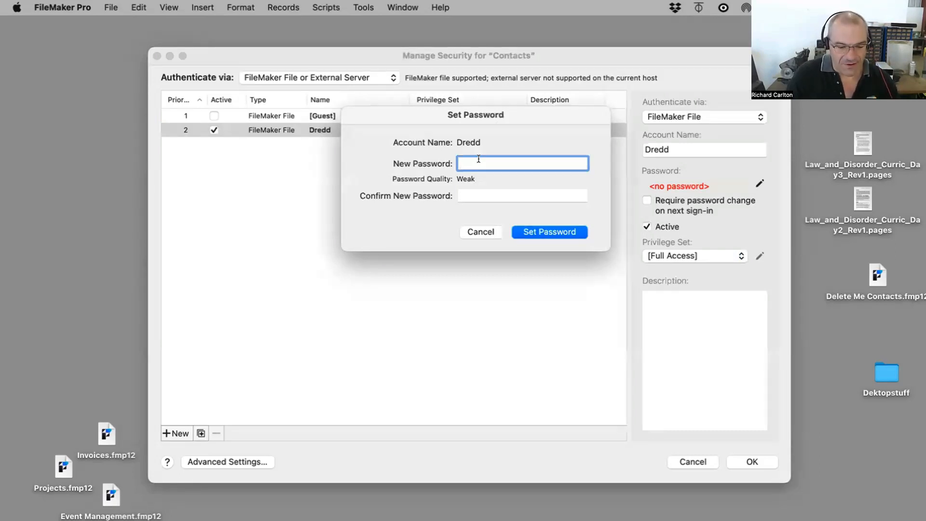
text(••••)
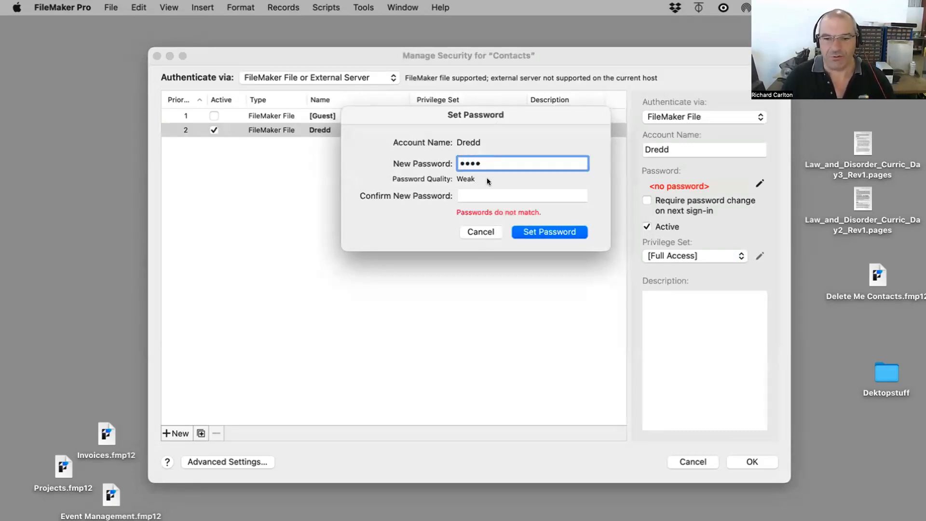
click(480, 197)
text(••••)
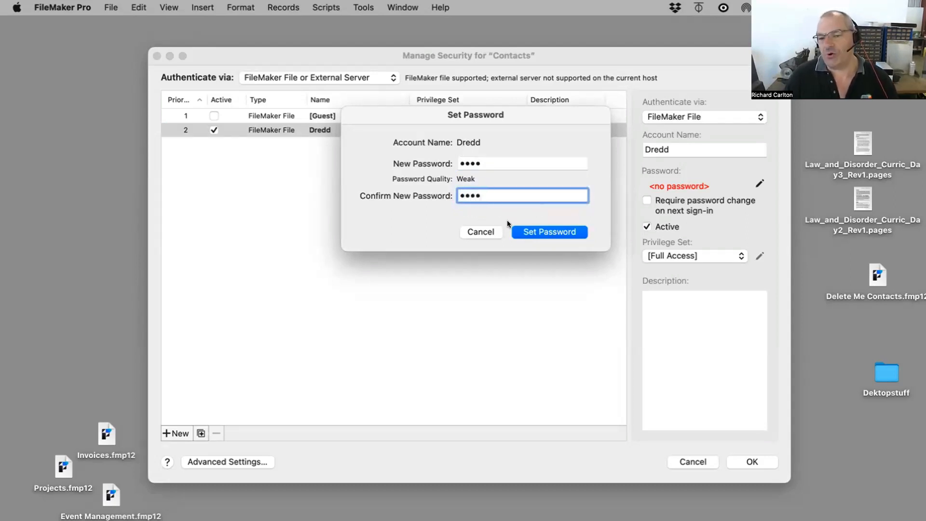
click(536, 232)
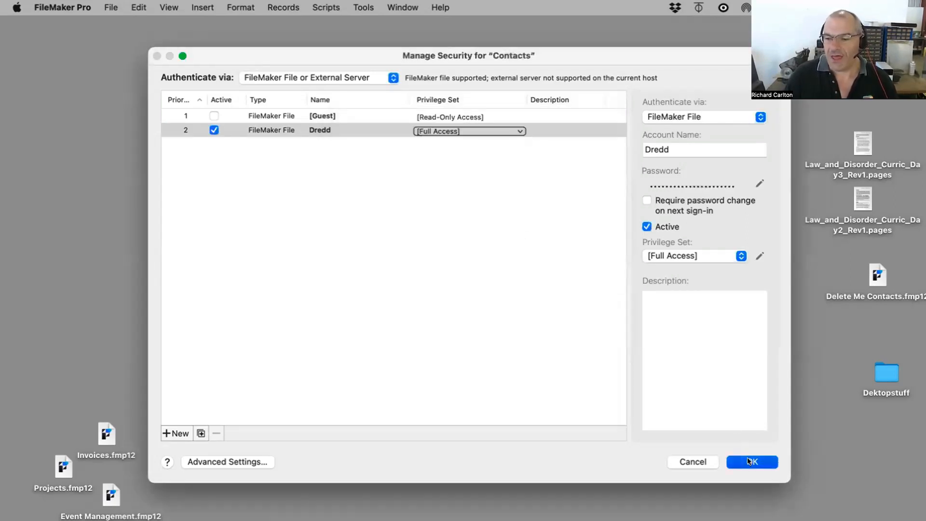
Step: Try to save the security changes by verifying access with account name admin and the account password
click(749, 462)
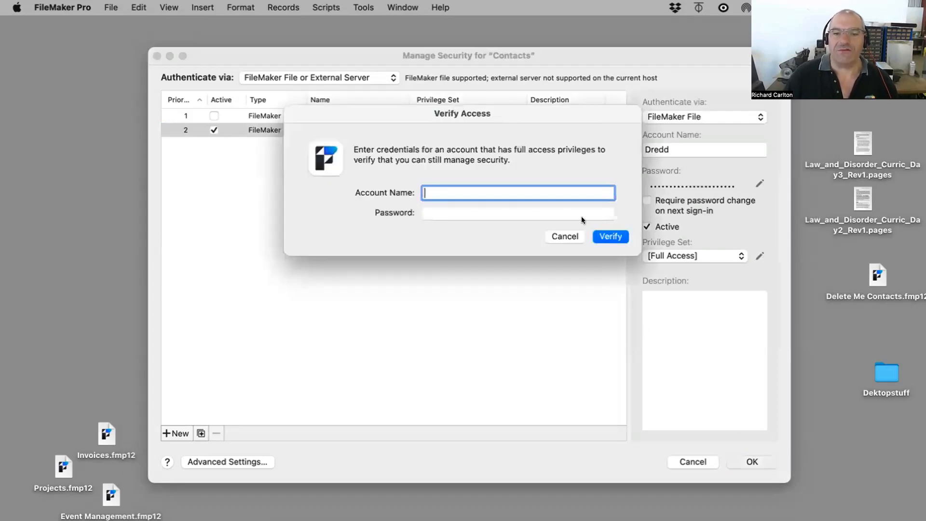
text(admin)
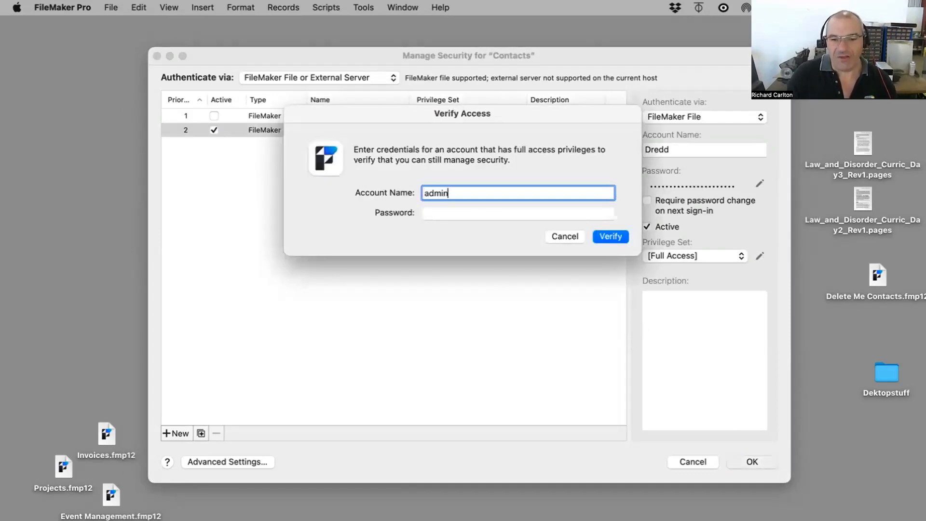
key(Tab)
text(•••)
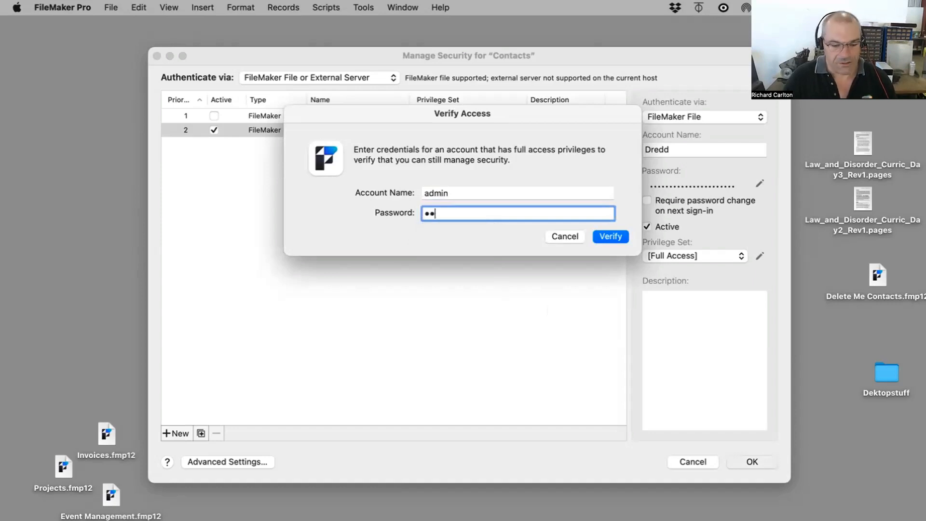
text(•)
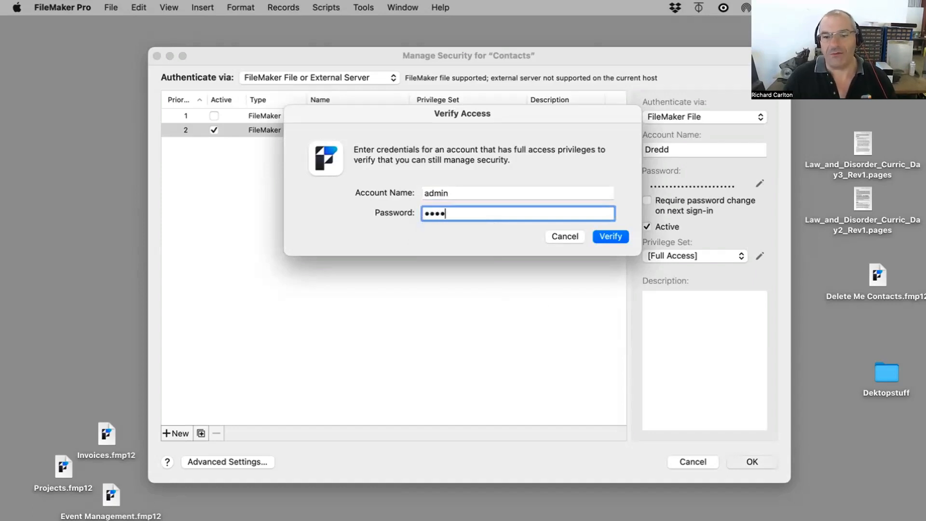
key(Return)
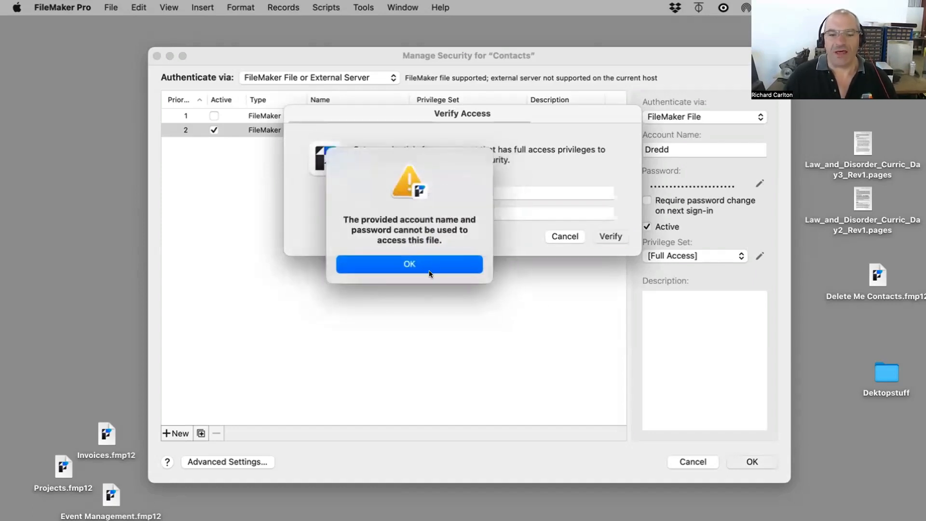
click(430, 273)
Step: Re-enter the verification account name as Dredd and verify access to save the security changes
double_click(432, 191)
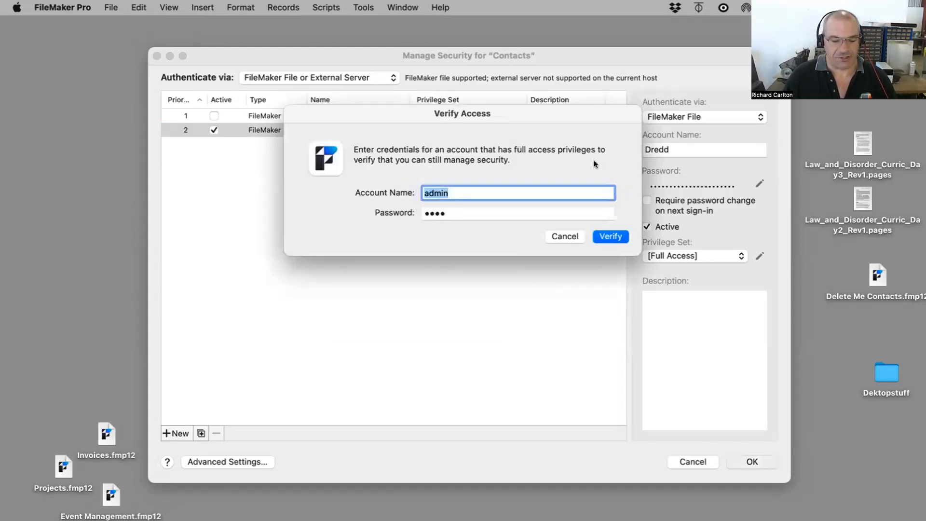
text(Dr)
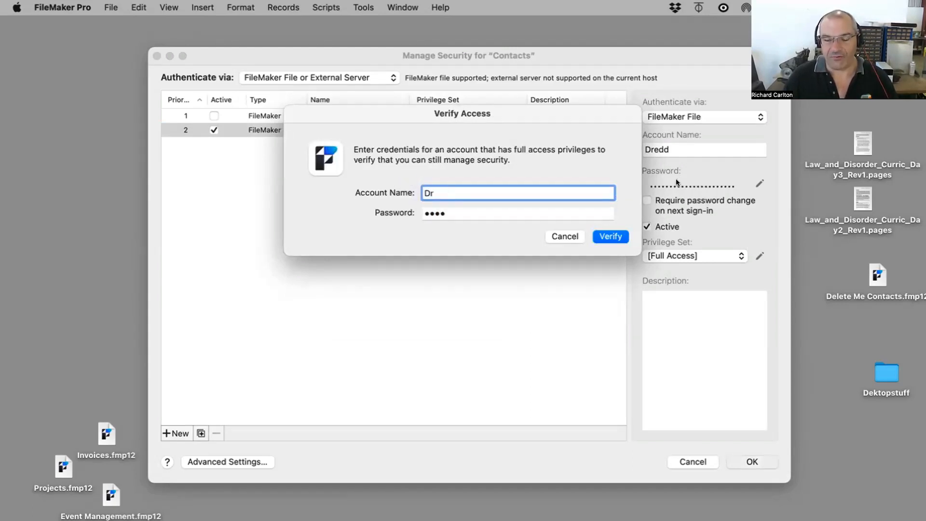
text(e)
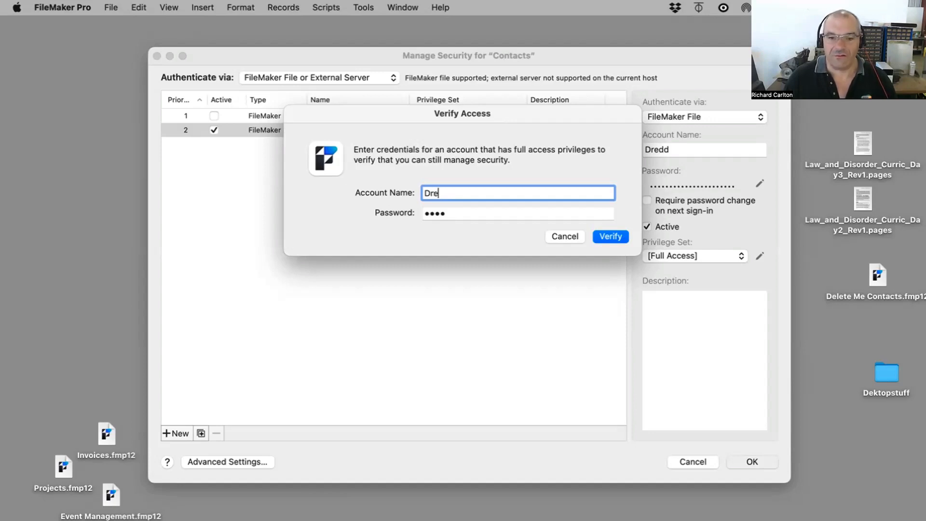
text(dd)
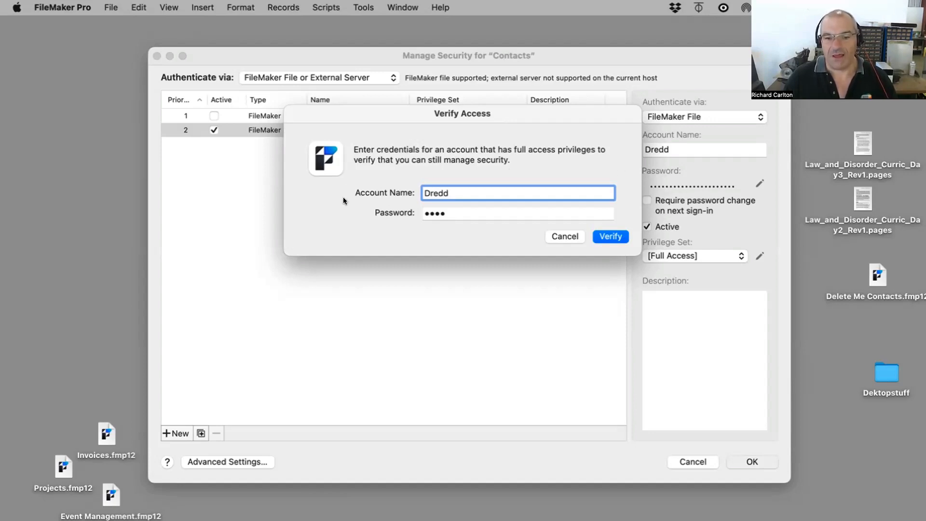
drag(429, 192, 419, 189)
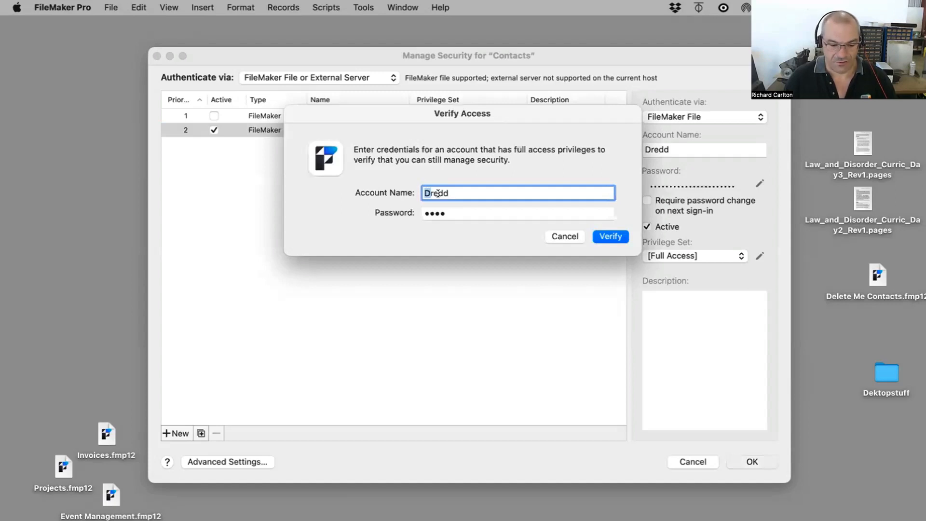
text(d)
click(609, 236)
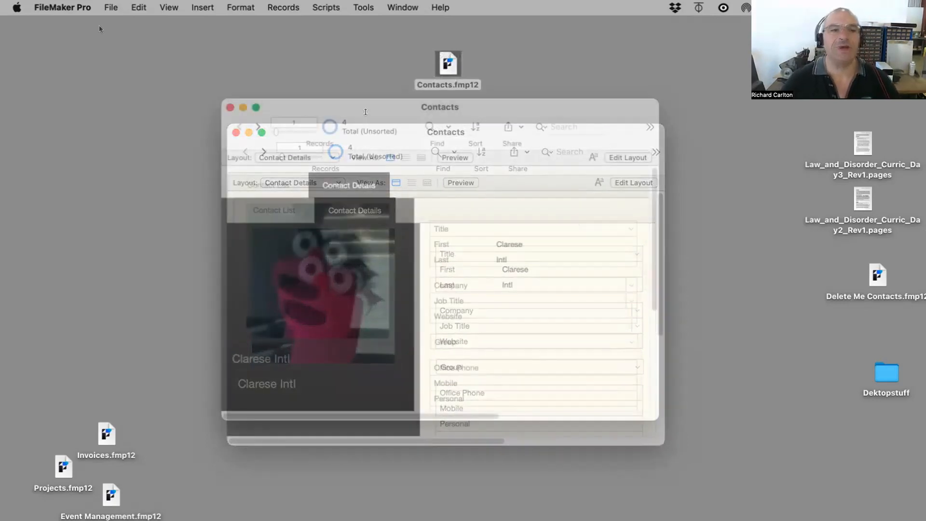
Step: Review the file's login options for opening Contacts, then close the Contacts file
click(111, 7)
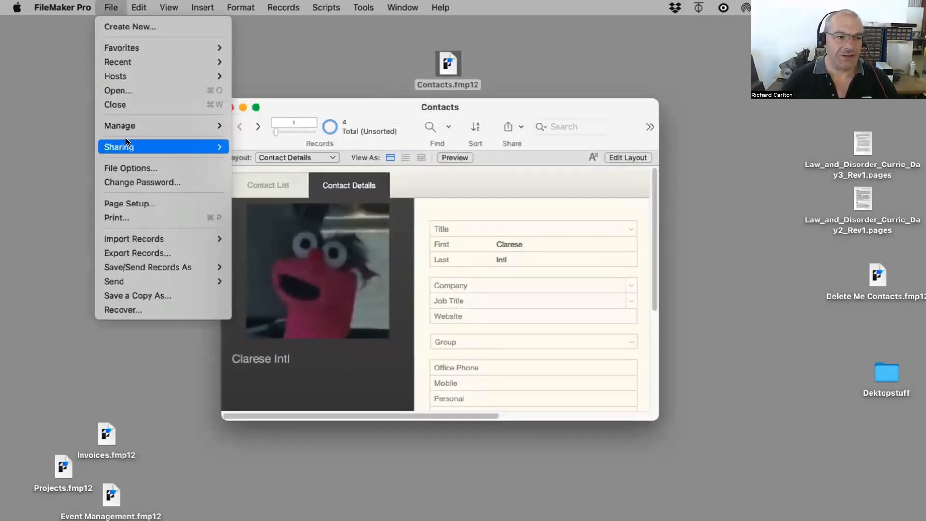
click(129, 168)
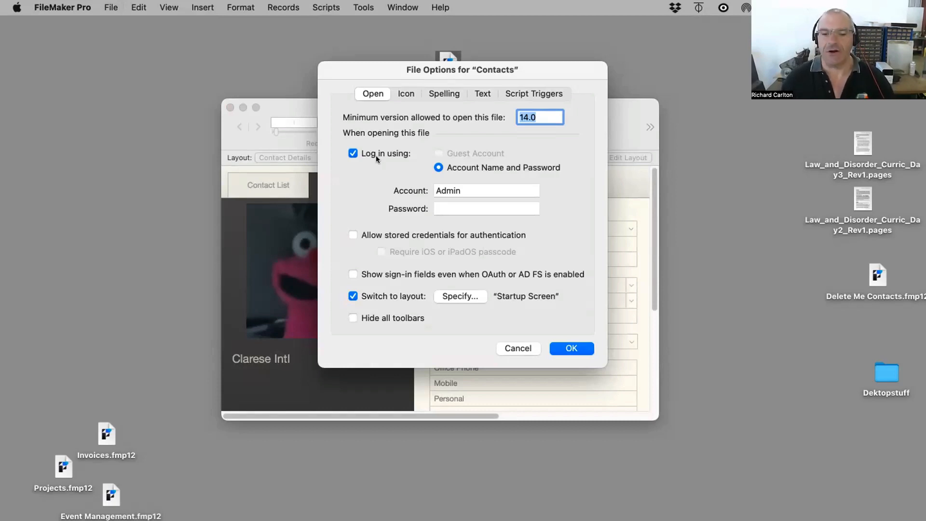
click(571, 348)
key(super+w)
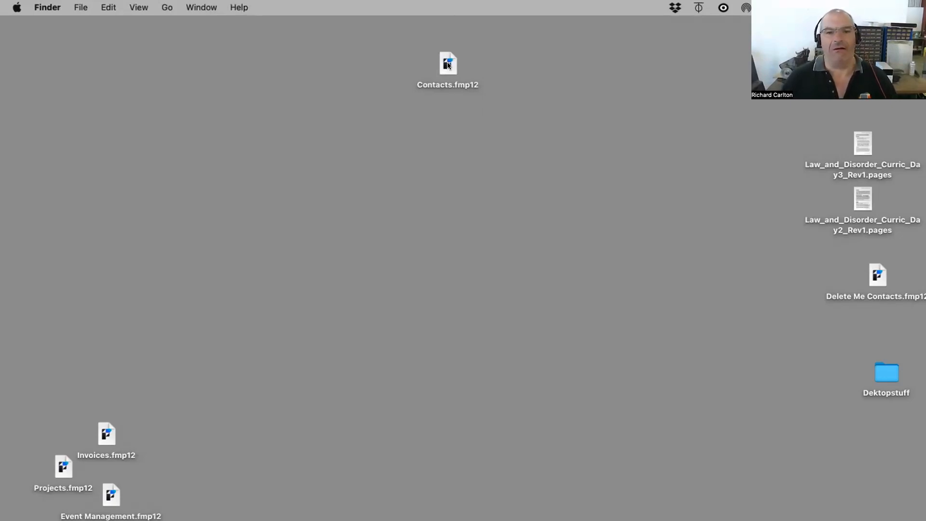
double_click(447, 60)
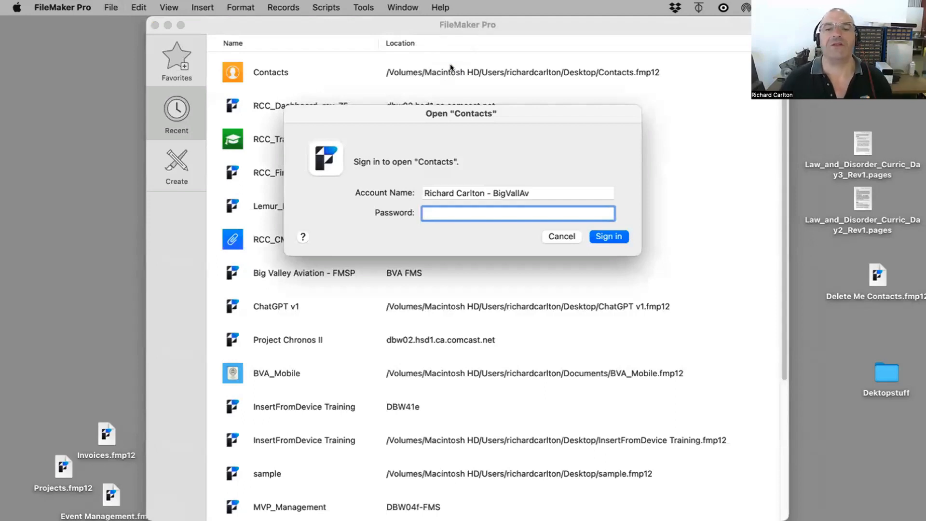
drag(532, 193, 331, 206)
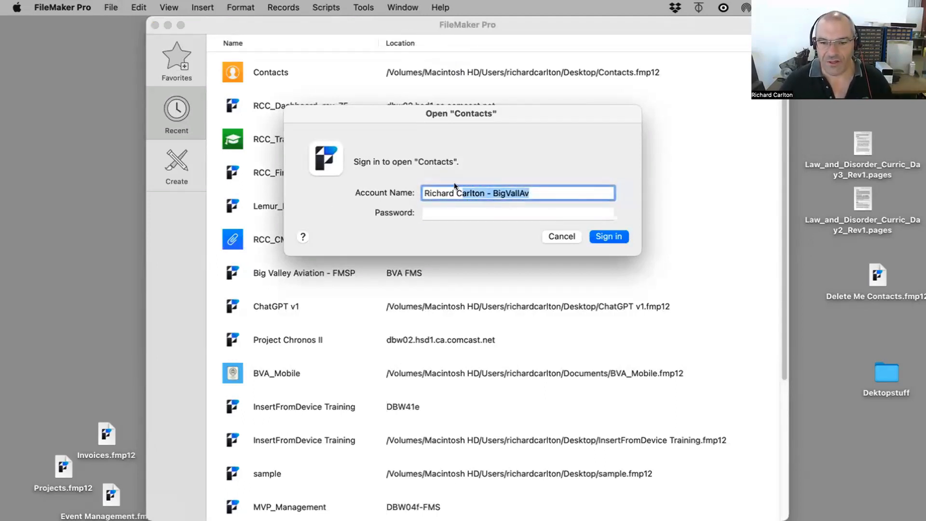
key(super+a)
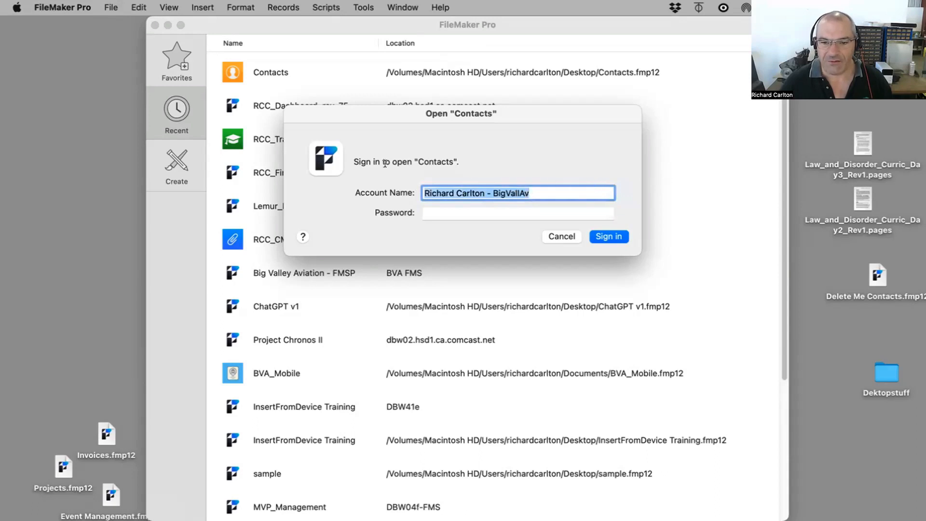
click(49, 7)
click(462, 231)
click(553, 237)
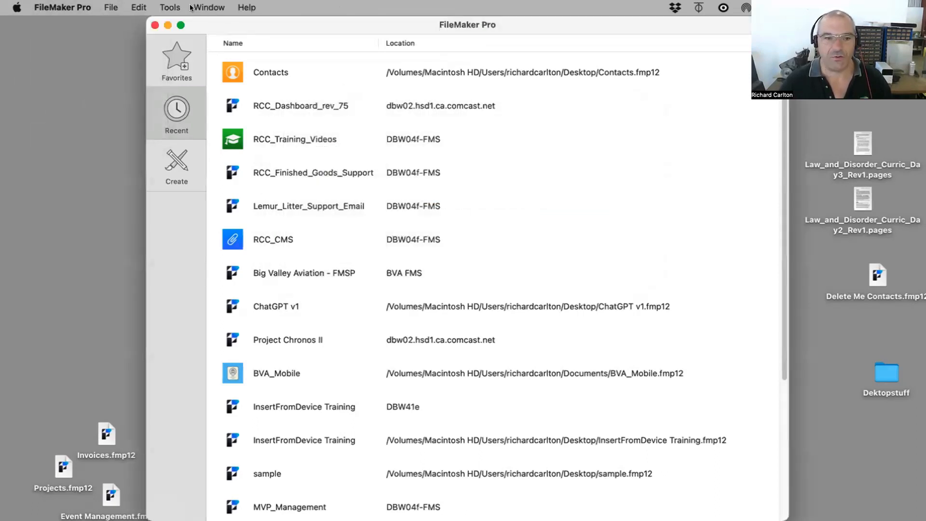
Step: Open the application settings and examine the User Name options
click(59, 6)
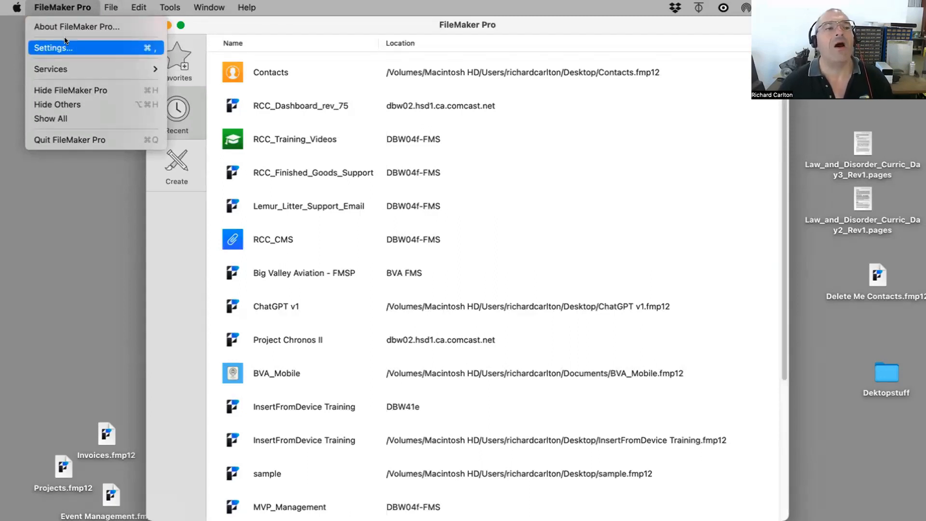
mouse_move(108, 6)
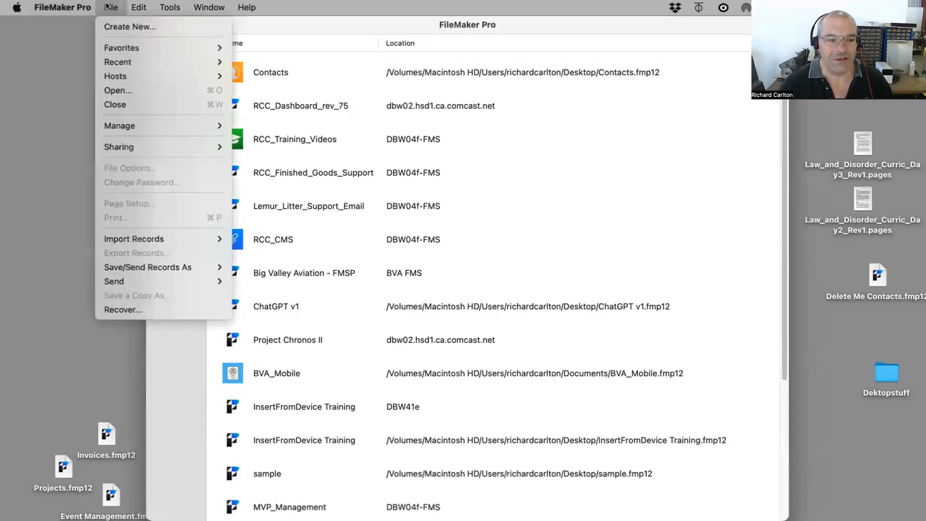
mouse_move(136, 8)
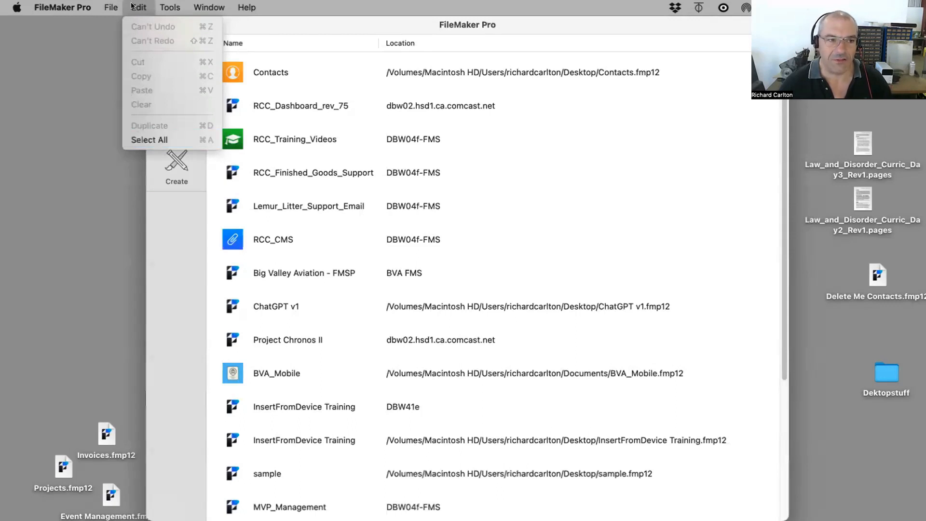
mouse_move(62, 7)
click(86, 46)
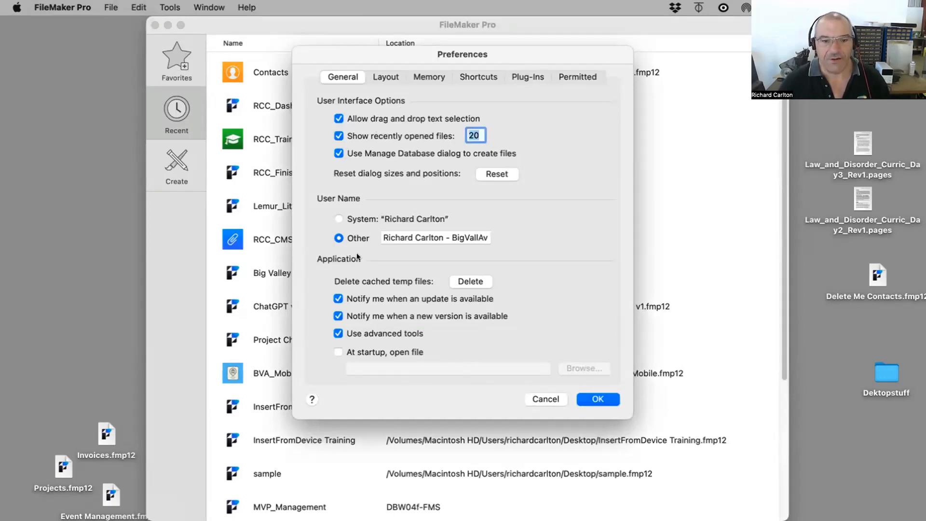
click(338, 219)
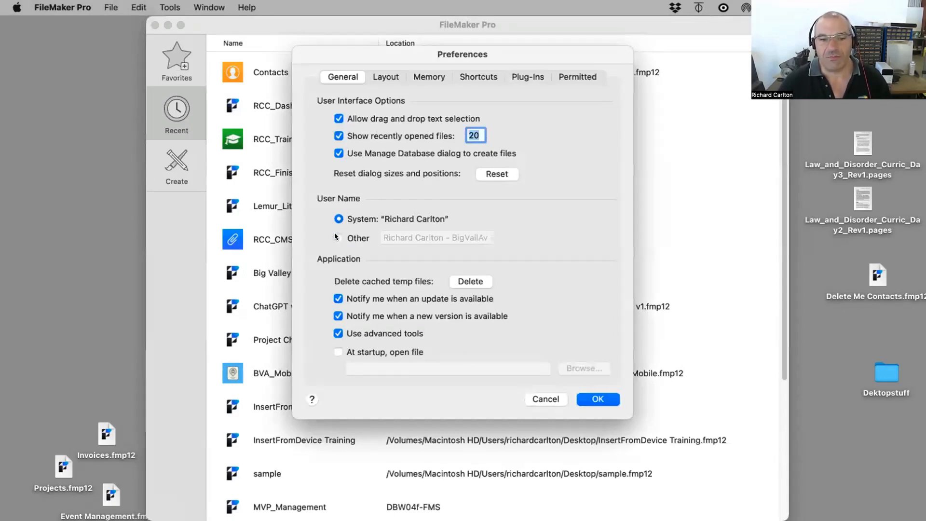
click(339, 238)
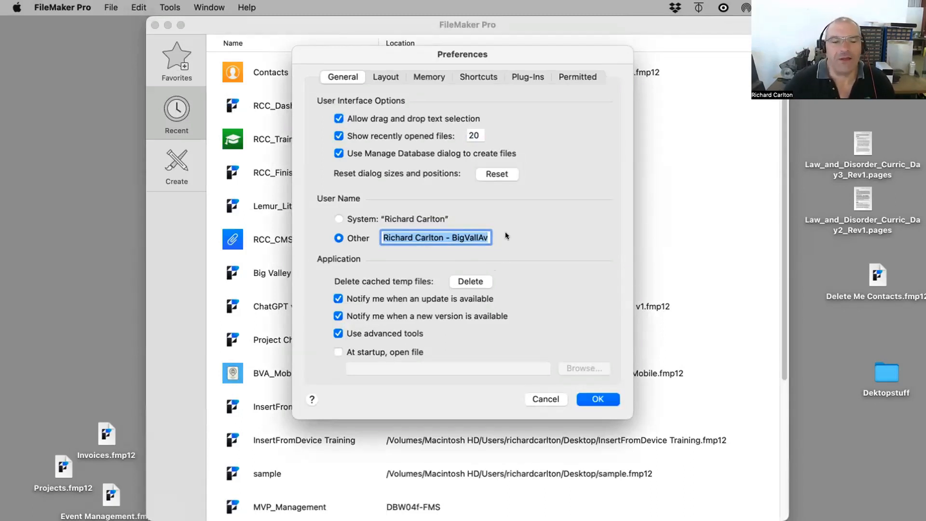
click(605, 401)
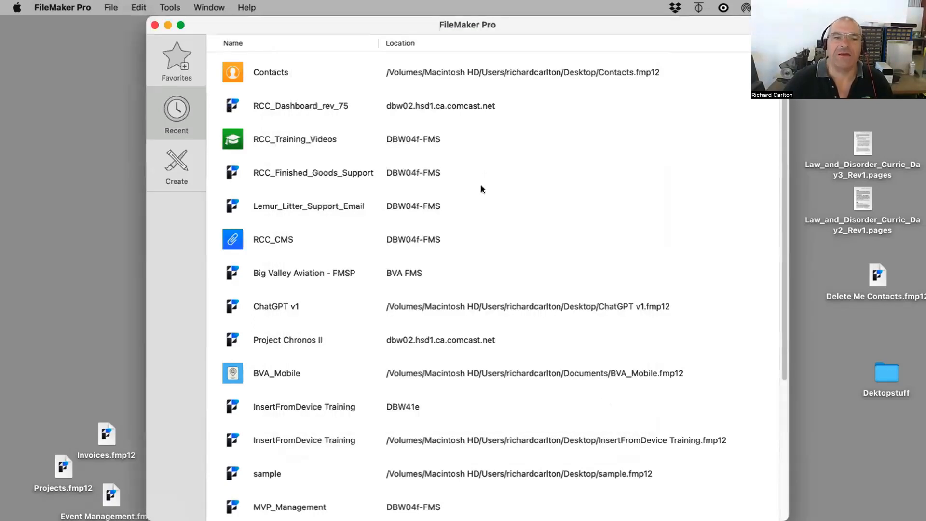
Step: Reopen Contacts.fmp12 and sign in with account name Dredd and the account password
click(155, 25)
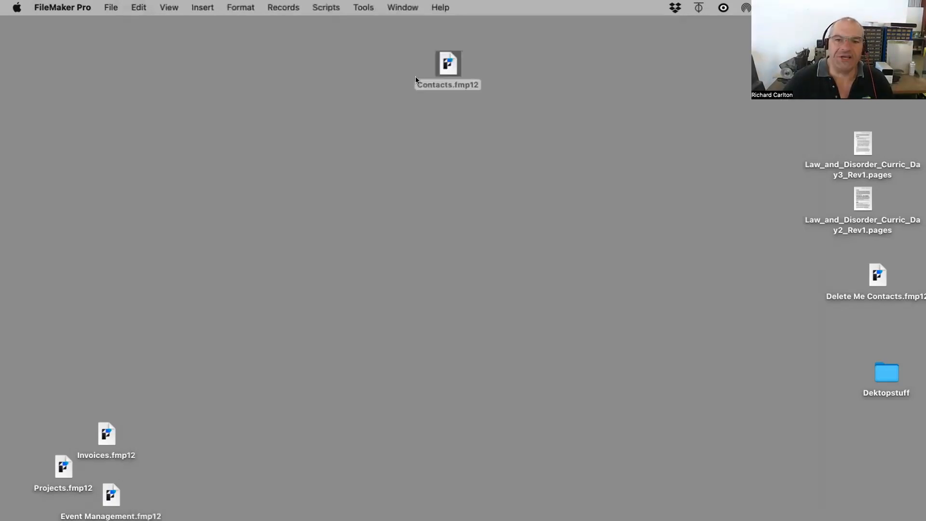
double_click(445, 68)
drag(542, 193, 341, 171)
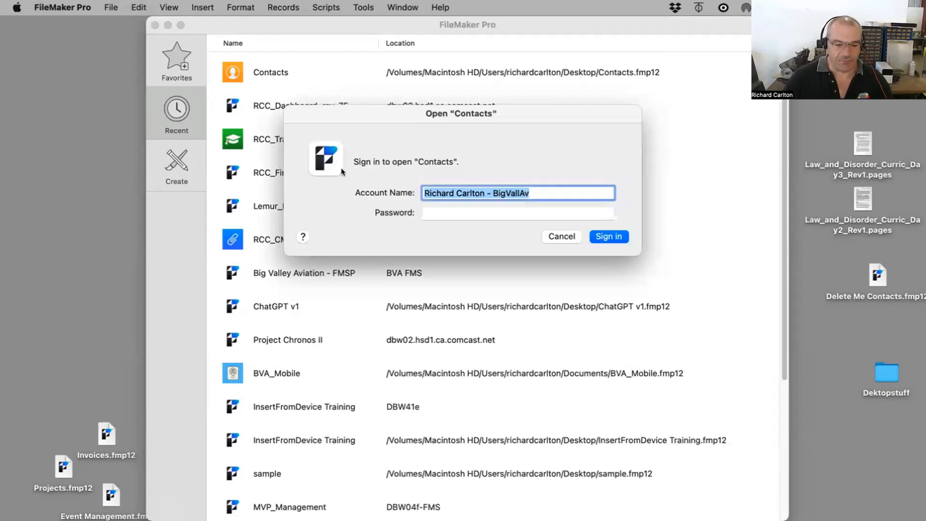
text(Dredd)
key(Tab)
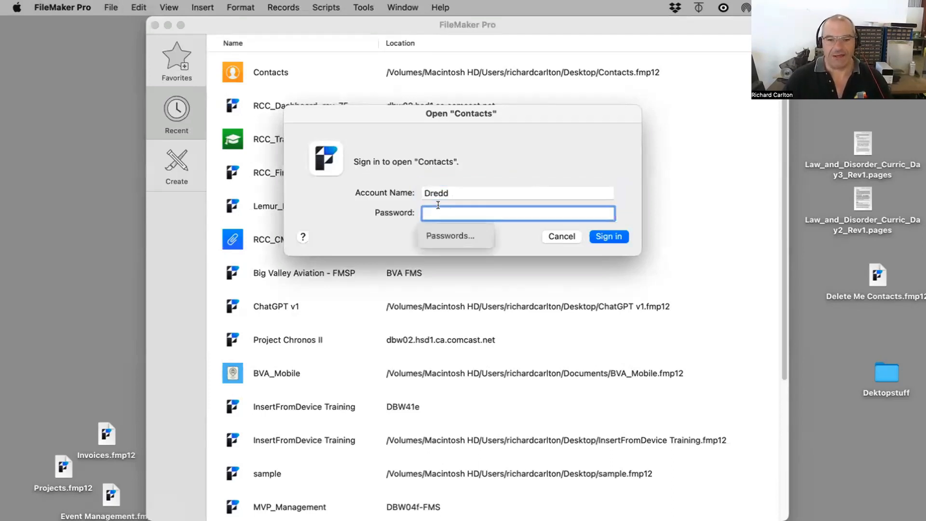
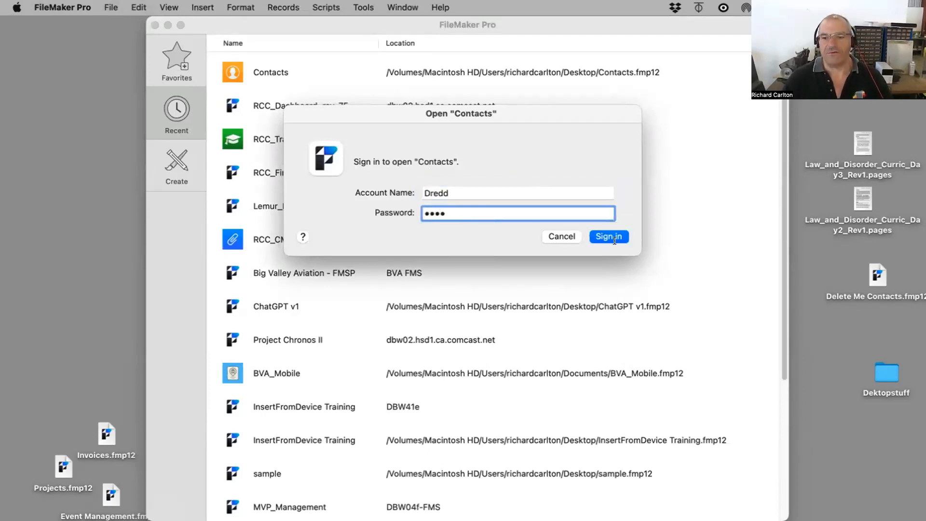
click(613, 237)
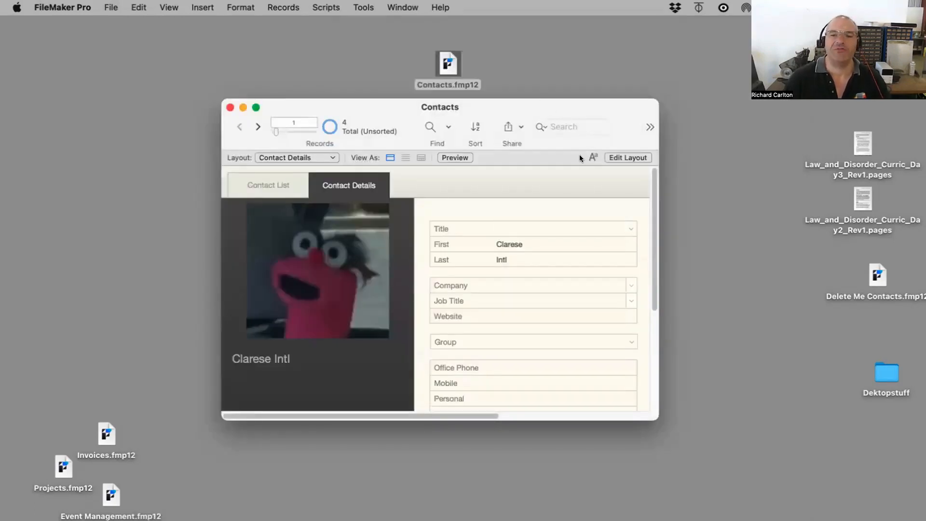
Step: Move and enlarge the Contacts window so more of the detail layout shows
drag(537, 99, 530, 98)
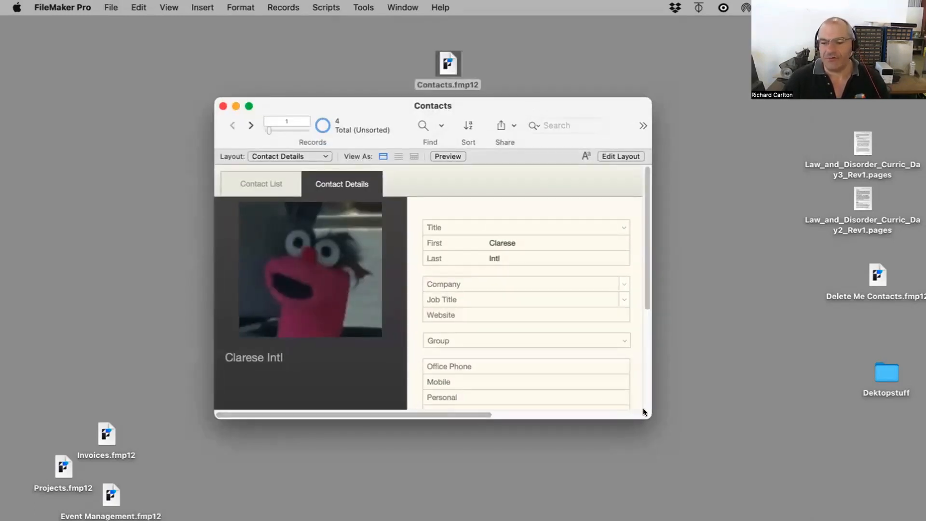
drag(649, 417, 744, 461)
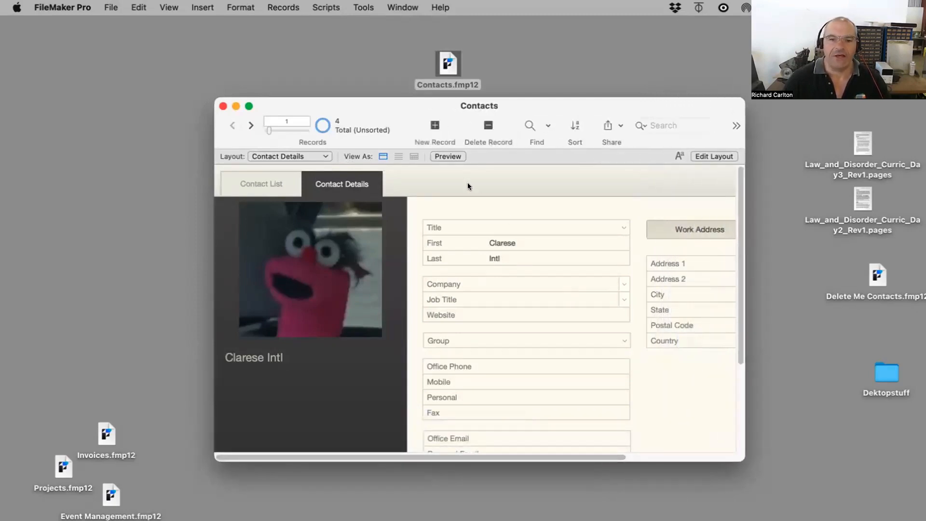
drag(396, 108, 395, 107)
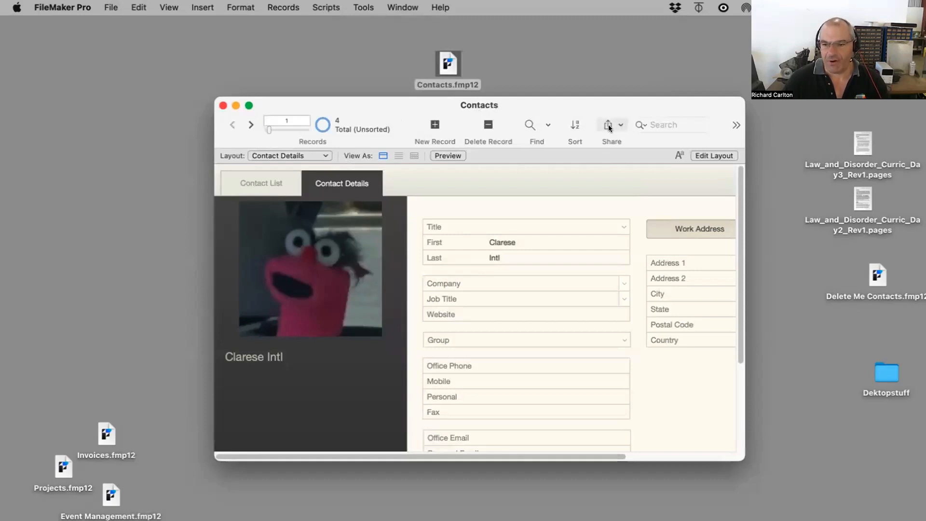
drag(615, 105, 567, 87)
drag(683, 447, 769, 464)
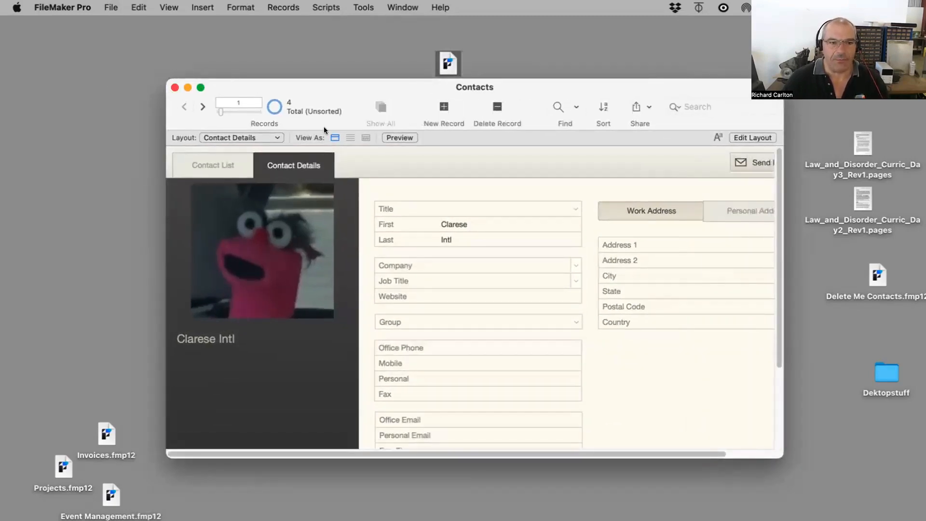
Step: Hide the status toolbar in the Contacts window
click(199, 5)
mouse_move(181, 5)
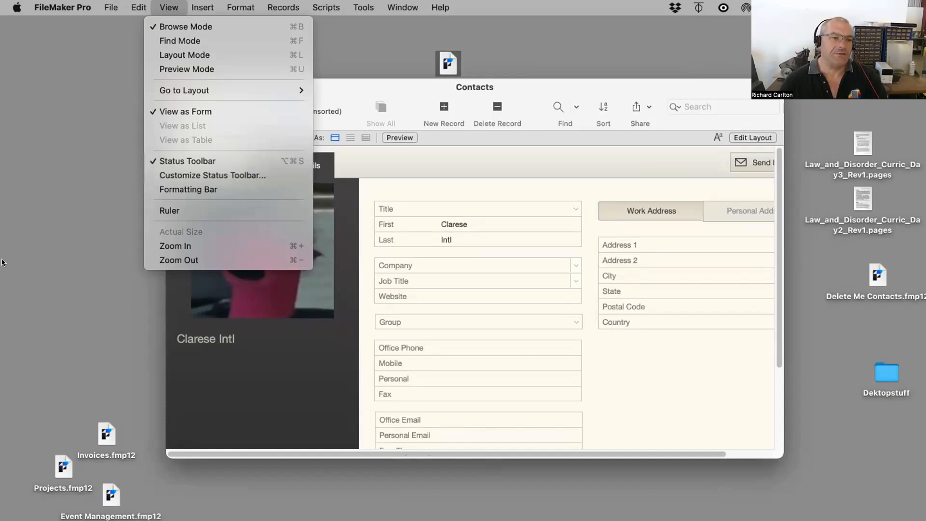
click(388, 119)
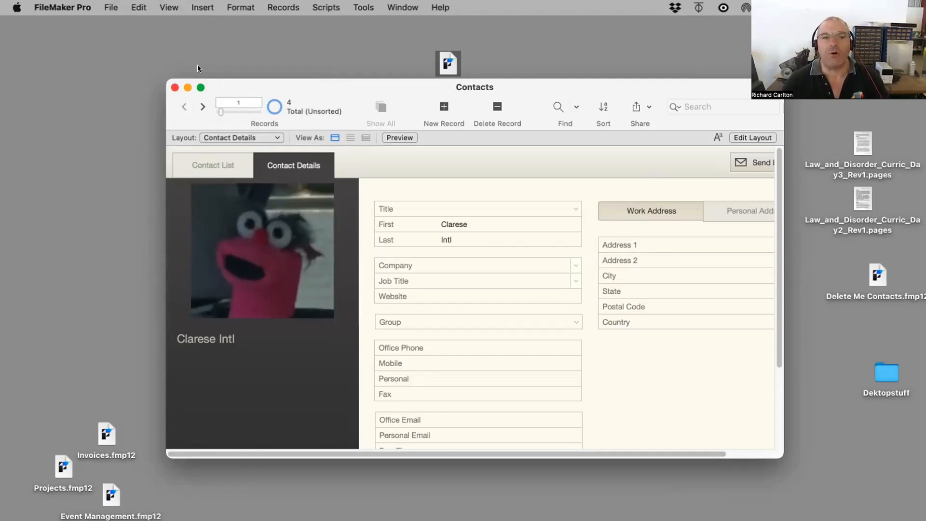
click(169, 6)
click(191, 158)
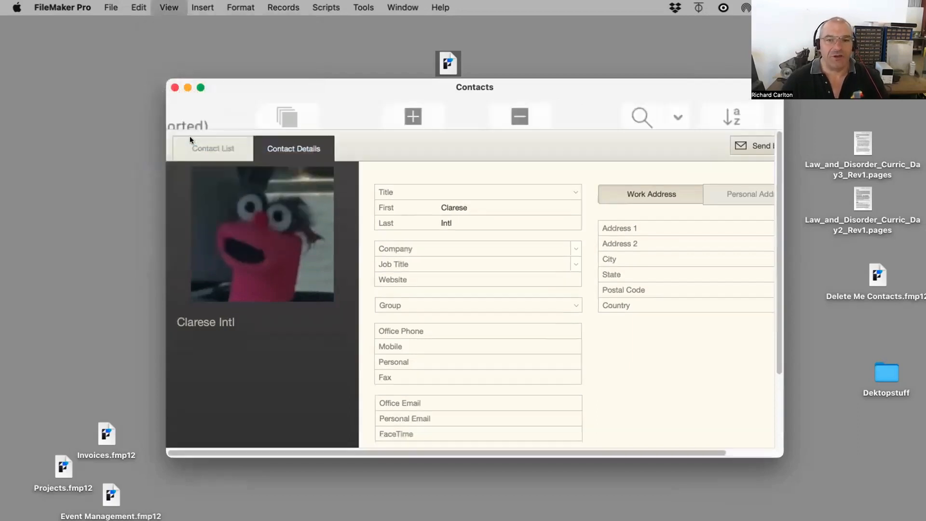
click(168, 7)
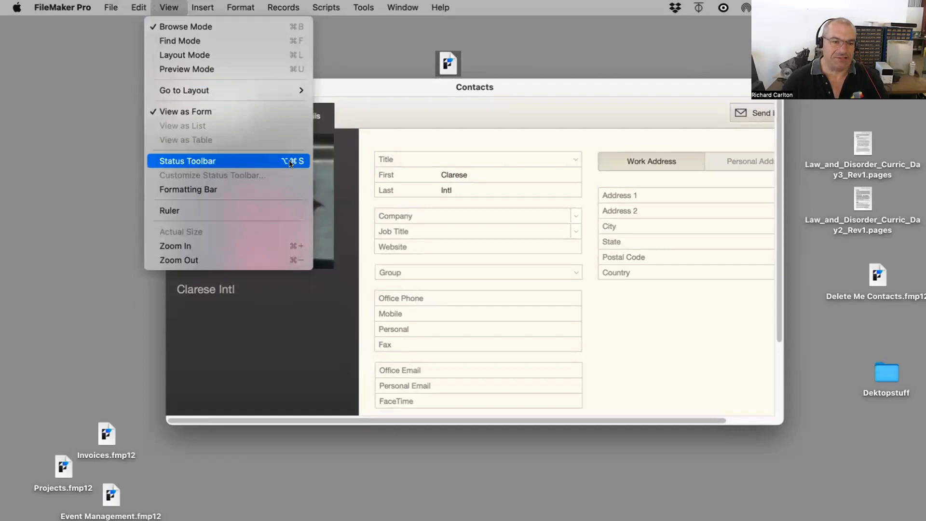
click(867, 231)
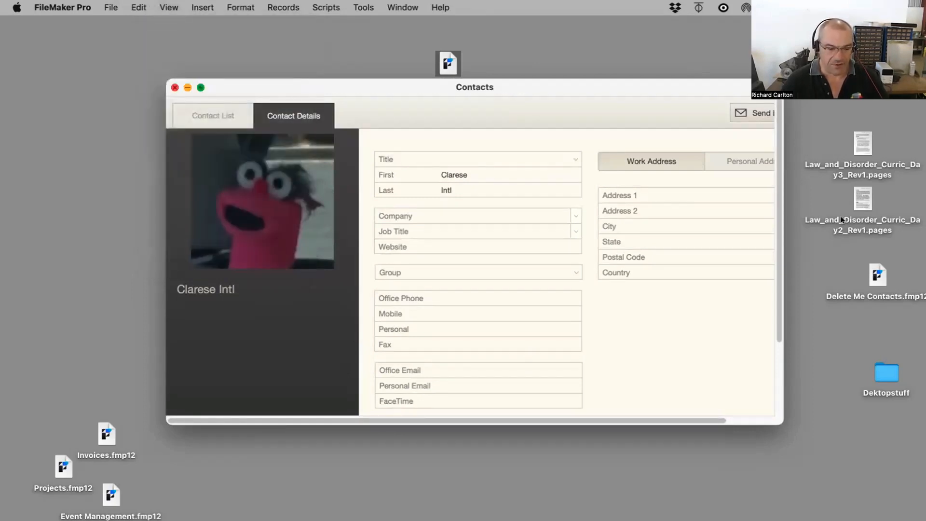
Step: Toggle the status toolbar off and on repeatedly, leaving it shown
key(super+alt+s)
key(super+alt+s)
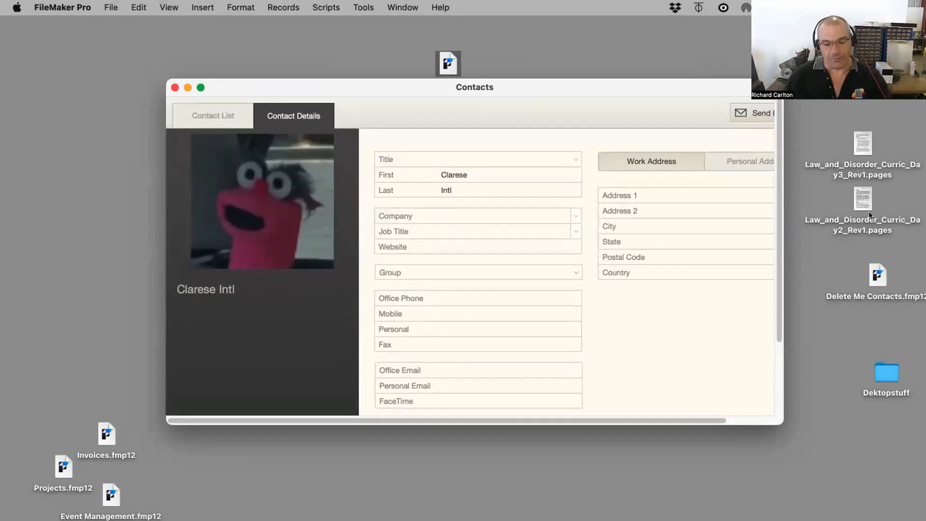
key(super+alt+s)
key(super+alt+s)
key(super+alt+s)
key(super+alt+s)
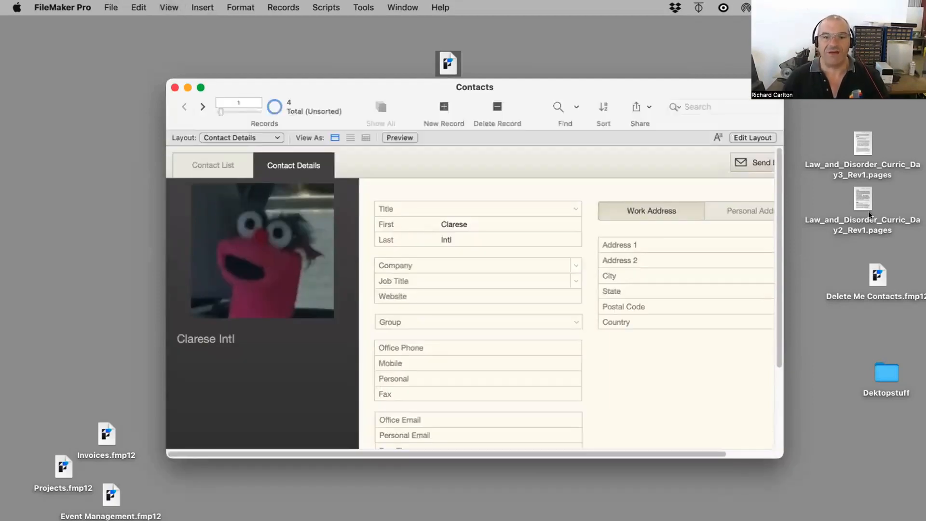
key(super+alt+s)
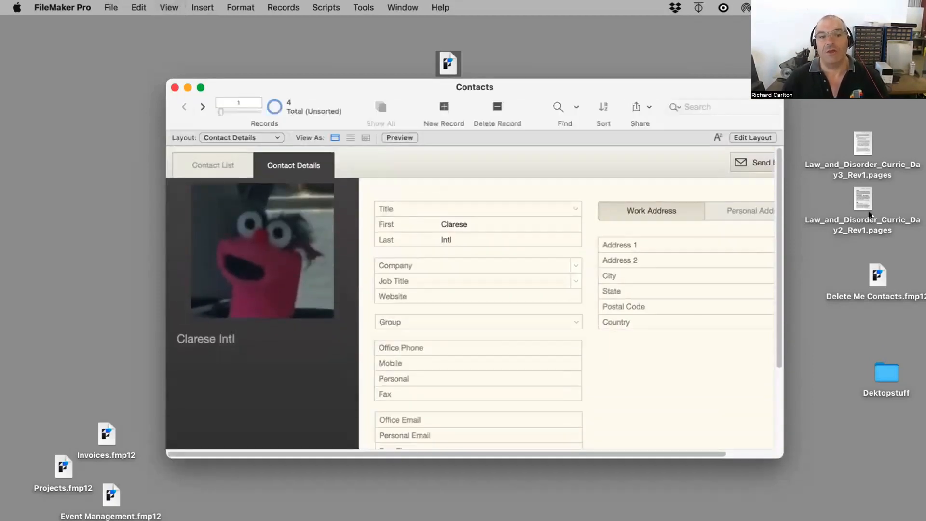
key(super+alt+s)
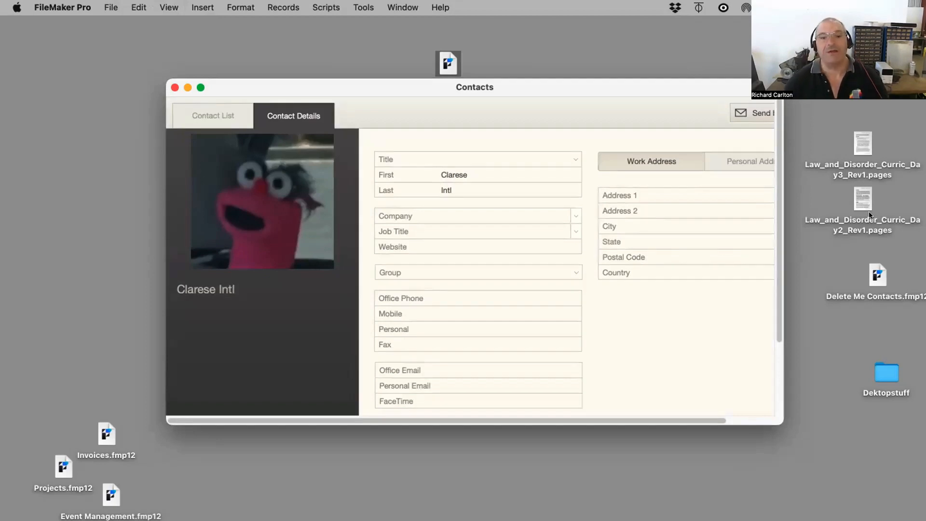
key(super+alt+s)
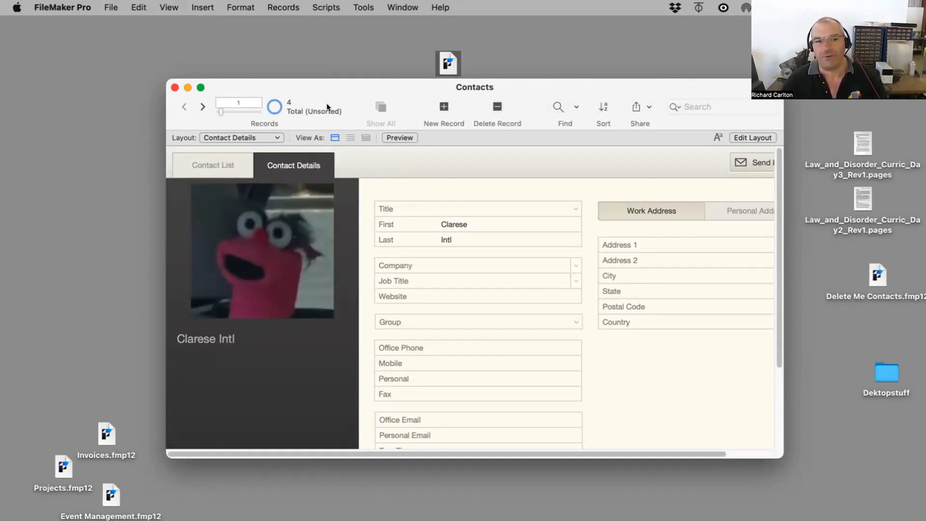
Step: Browse forward through the contact records to the last one
click(201, 108)
click(199, 106)
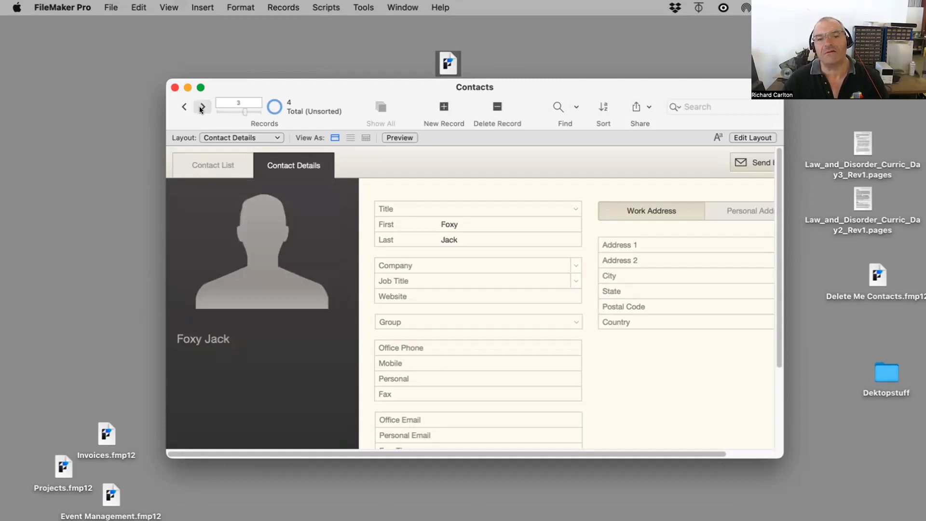
click(199, 106)
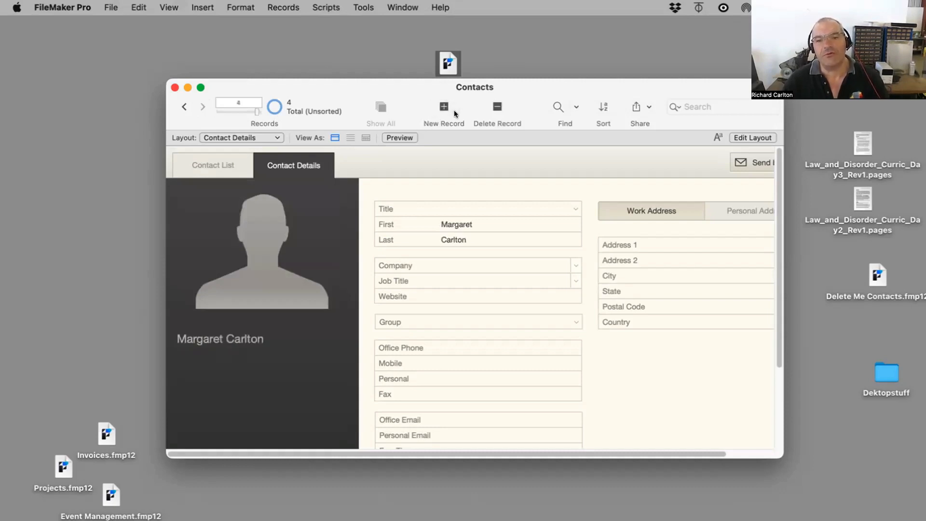
Step: Hide and show the status toolbar several more times, ending with it shown
key(super+alt+s)
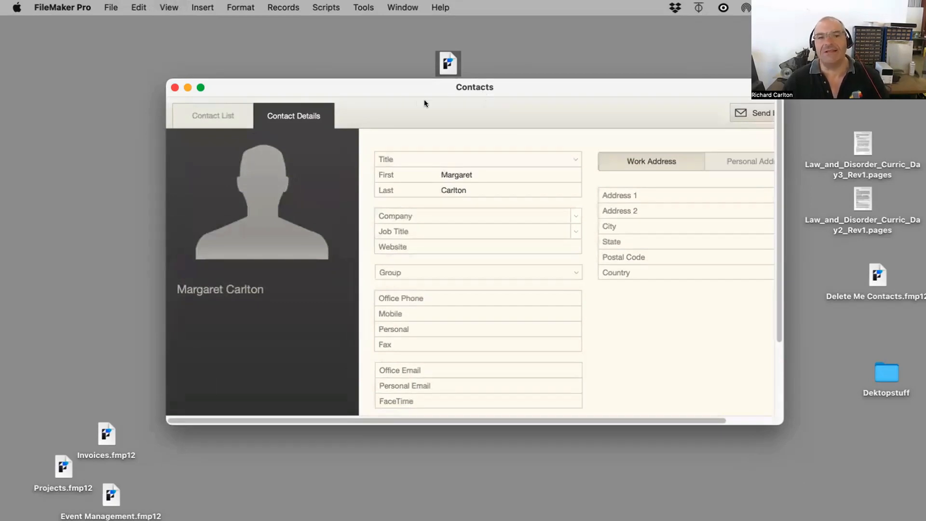
key(super+alt+s)
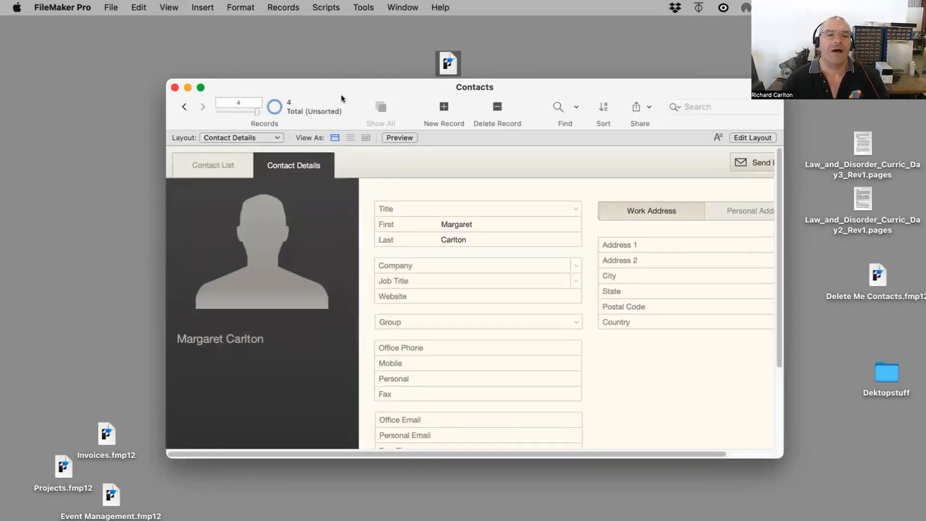
key(super+alt+s)
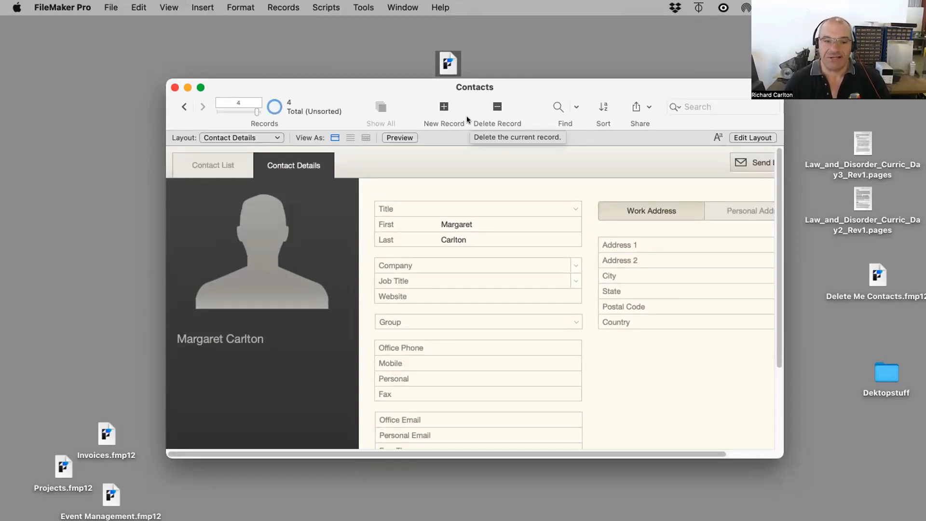
key(alt+super+s)
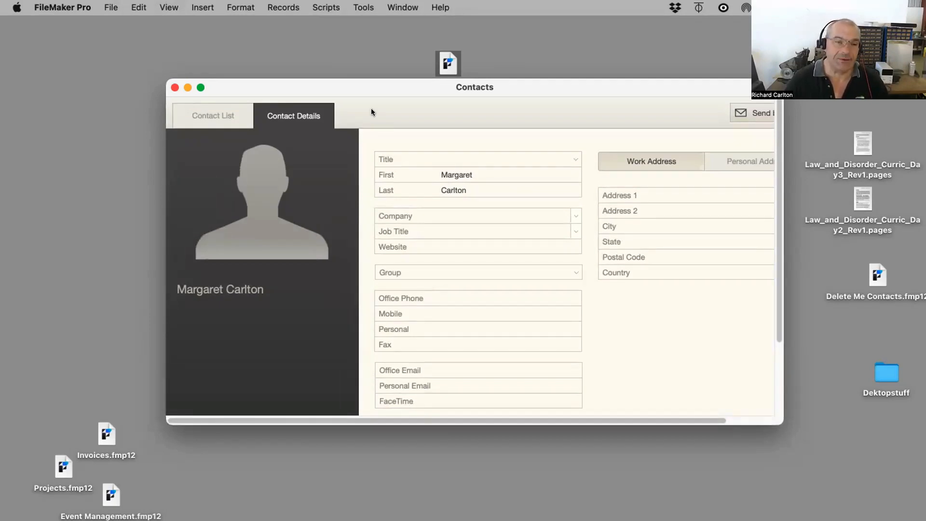
key(super+alt+s)
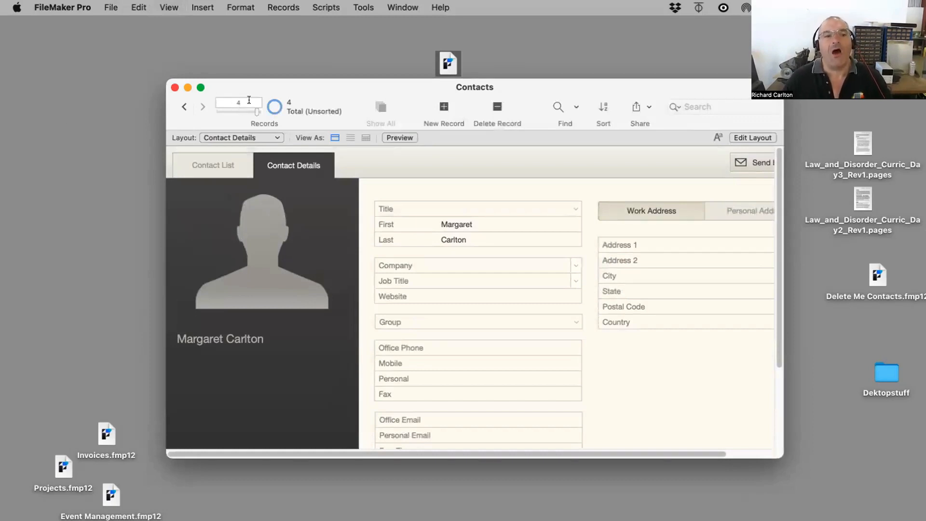
Step: Find the contacts whose first name is margaret
drag(247, 99, 228, 98)
drag(288, 97, 281, 97)
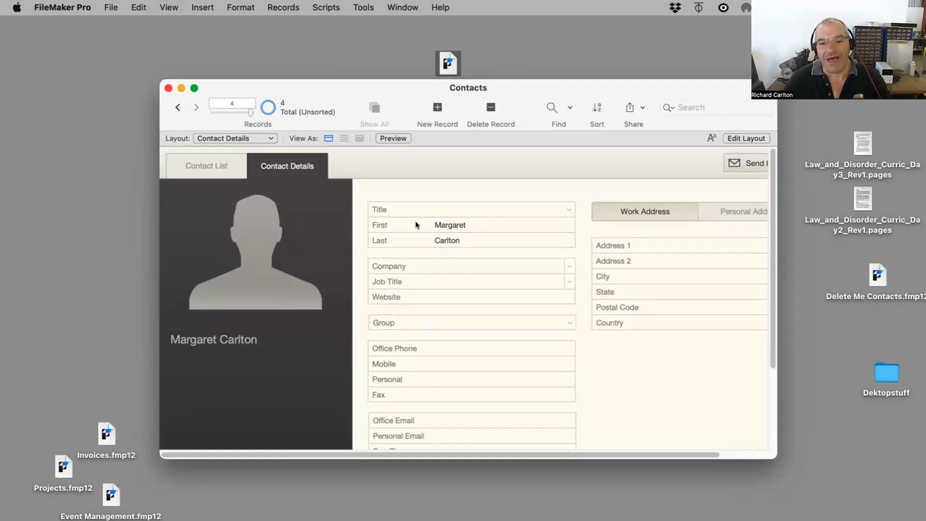
click(553, 103)
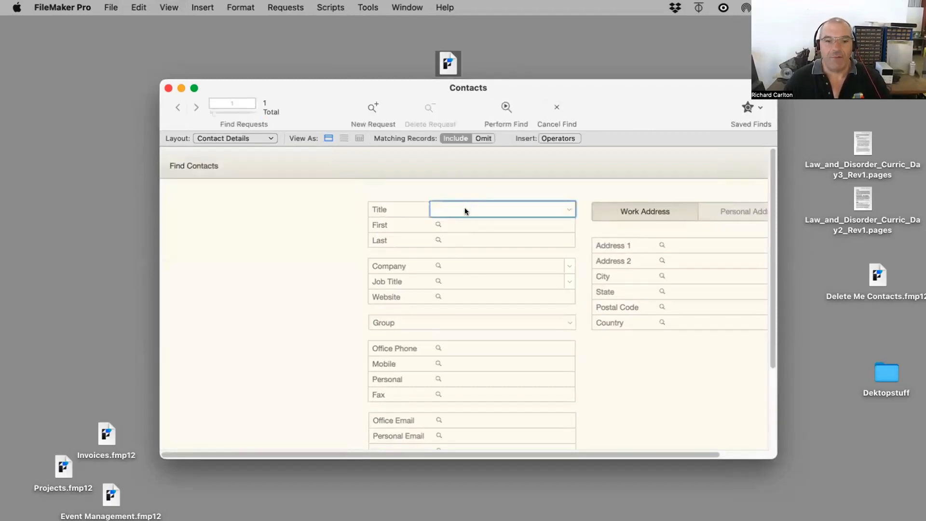
click(458, 220)
text(r)
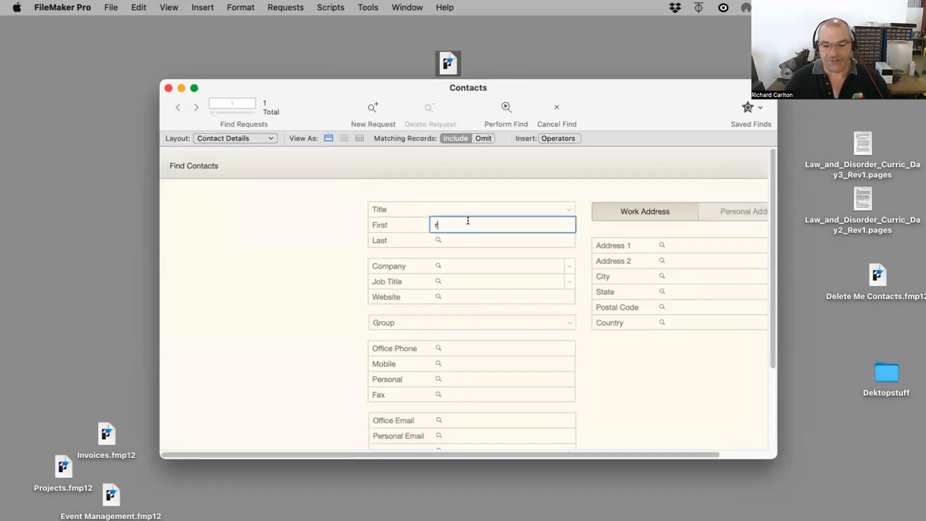
key(Return)
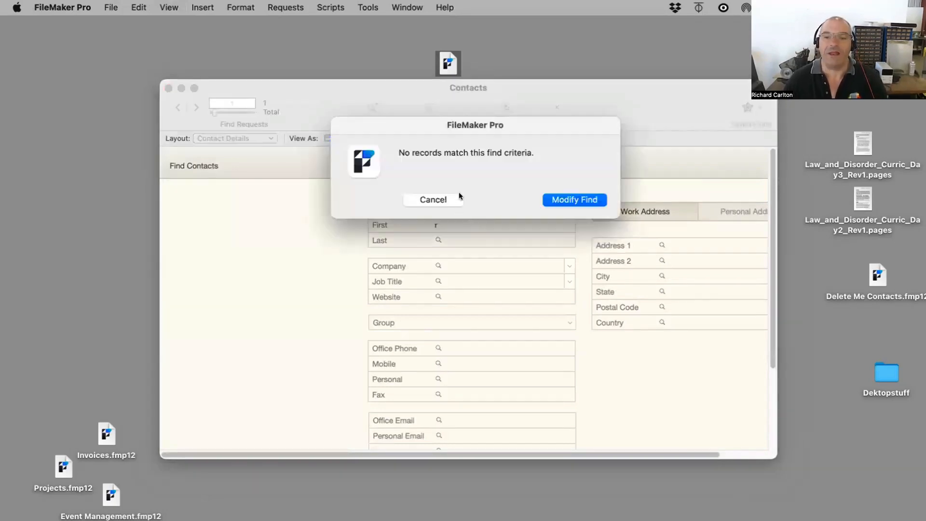
click(559, 199)
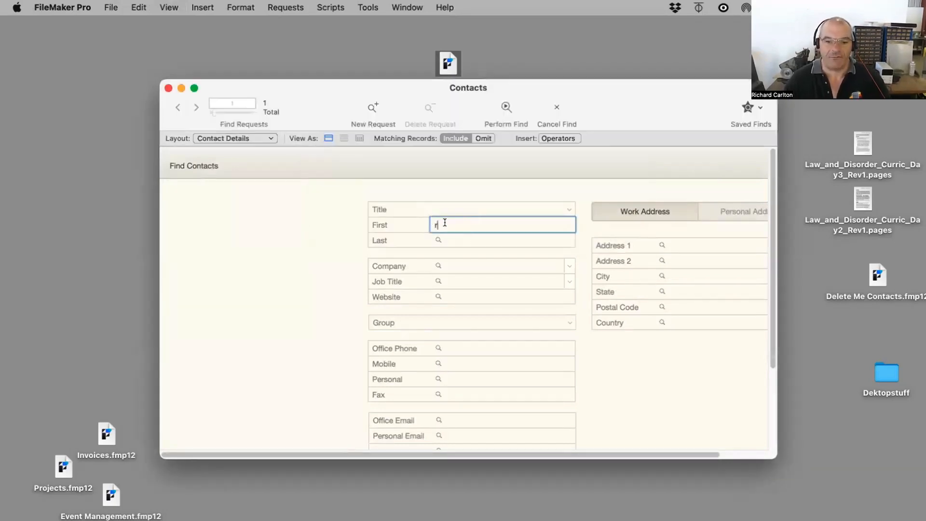
drag(445, 223, 413, 223)
text(margaret)
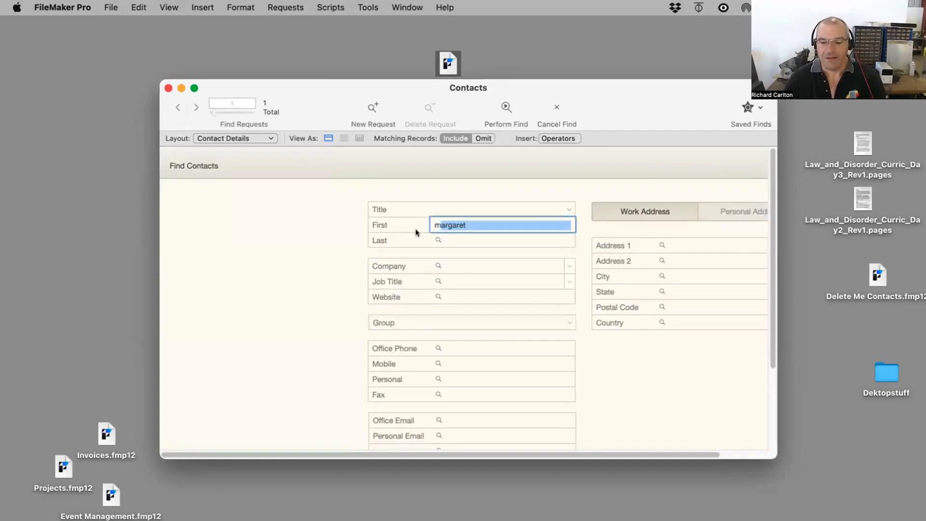
key(Return)
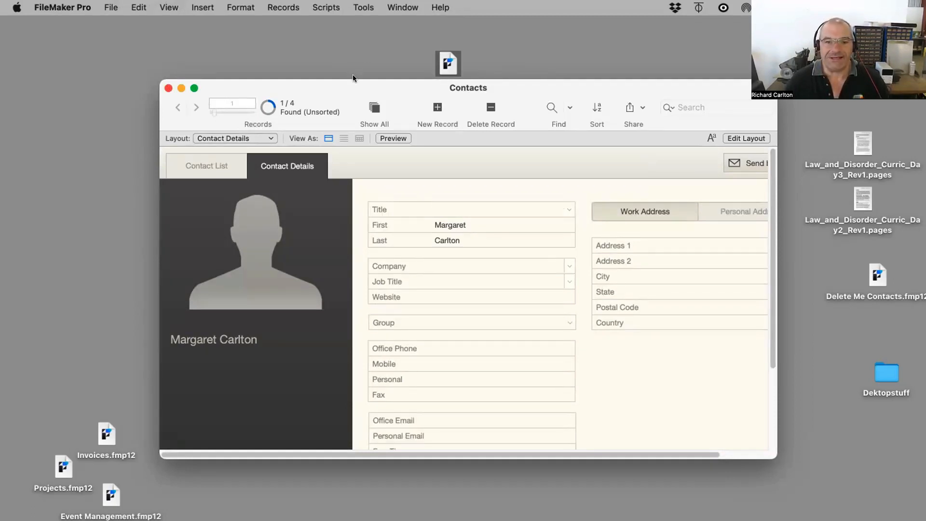
Step: Start uploading the Contacts file to a host, agreeing to close it first
drag(358, 94, 335, 79)
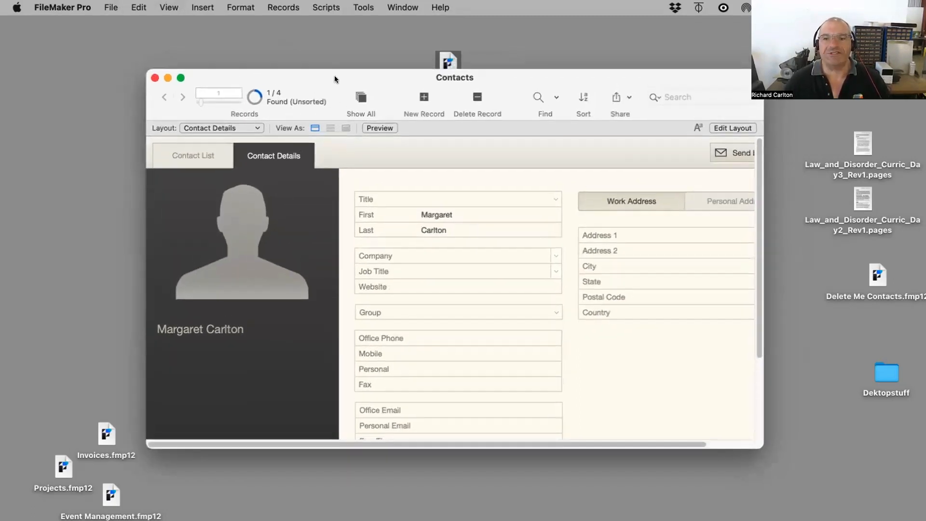
click(613, 92)
click(119, 6)
click(110, 5)
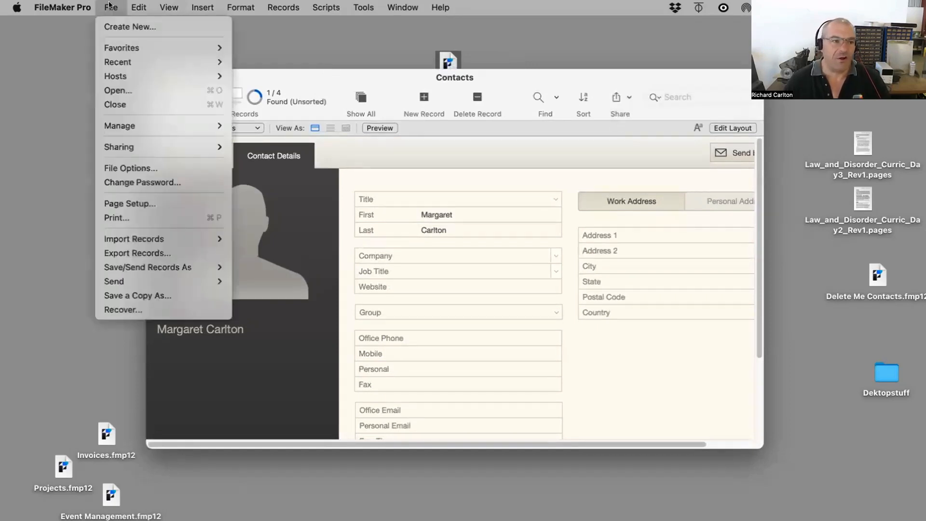
mouse_move(118, 147)
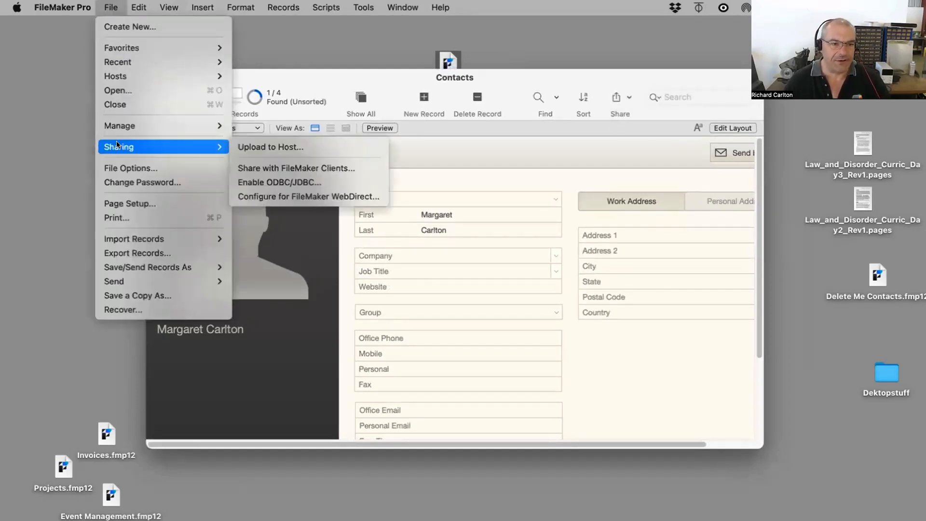
click(271, 147)
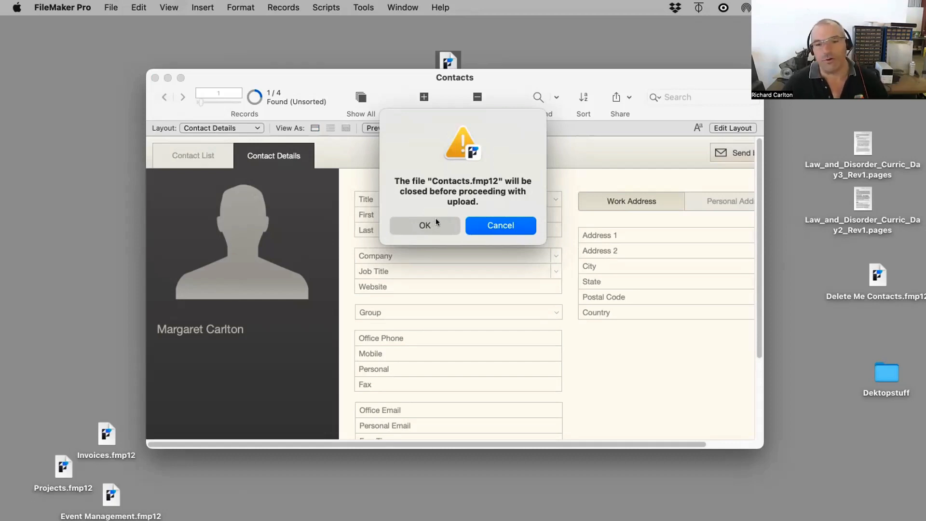
click(429, 221)
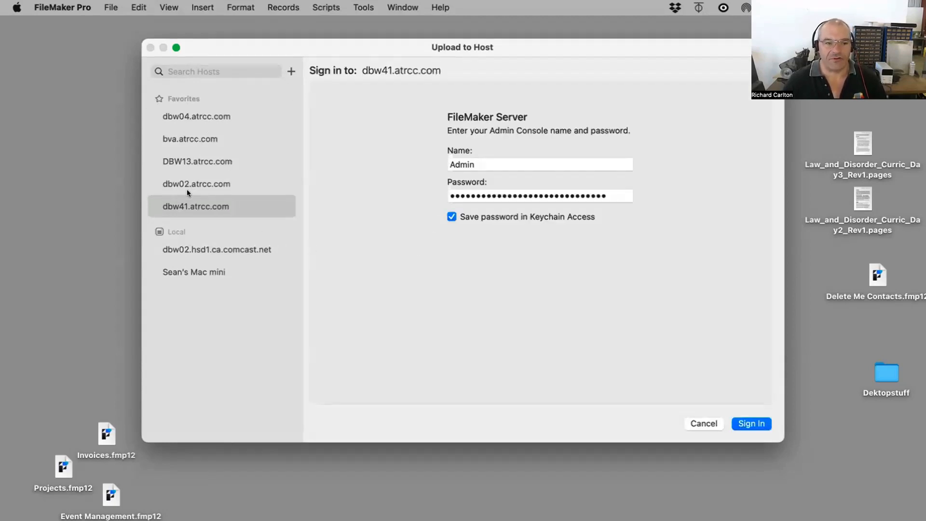
Step: Sign in to host dbw41.atrcc.com and upload Contacts.fmp12, opening it on the server afterwards
click(181, 138)
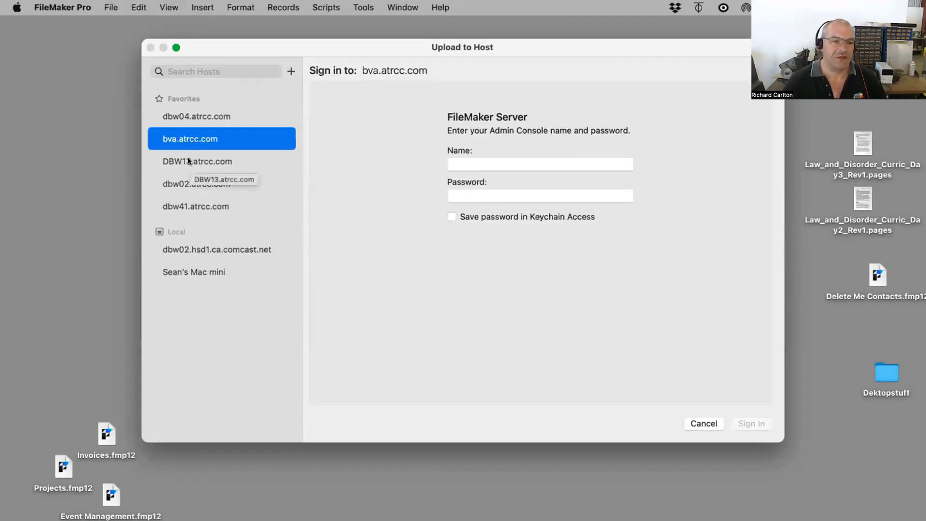
click(193, 206)
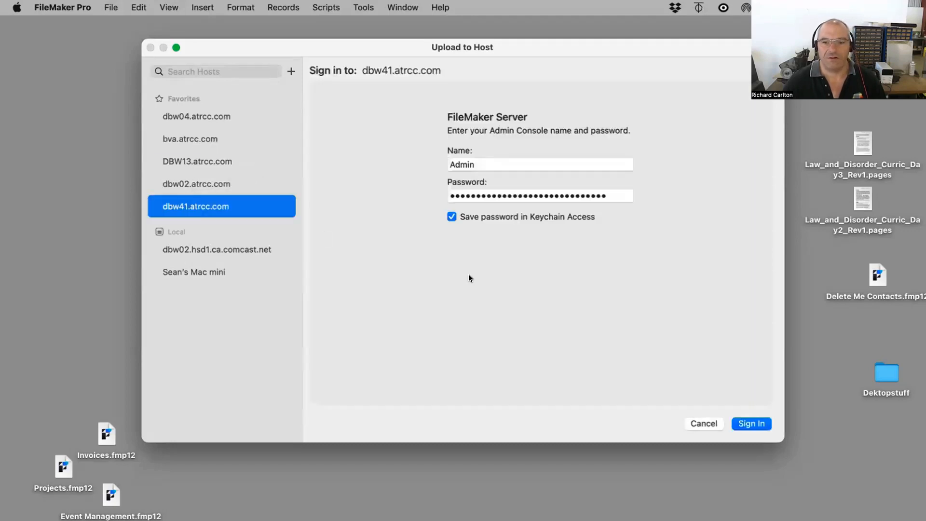
click(749, 423)
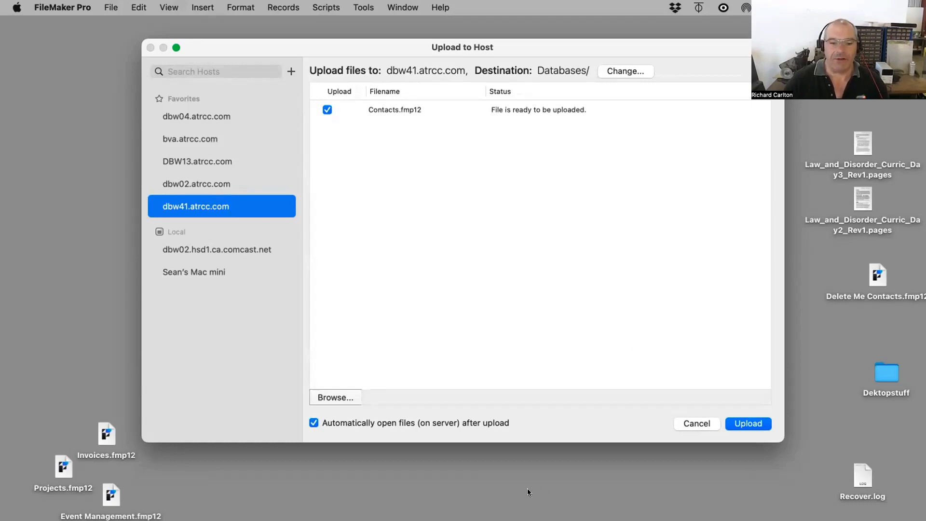
click(738, 423)
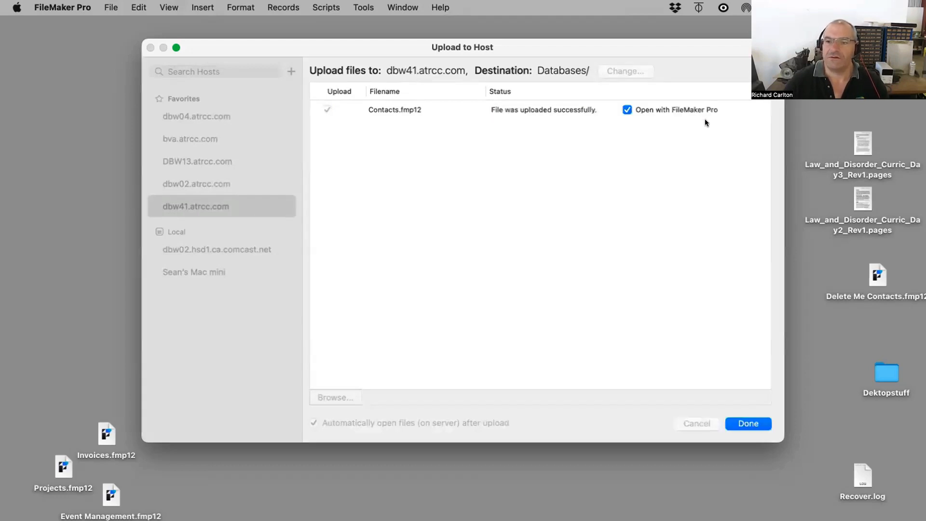
click(748, 423)
Step: Sign in to the hosted Contacts file with account name Dredd and its password
key(shift+Tab)
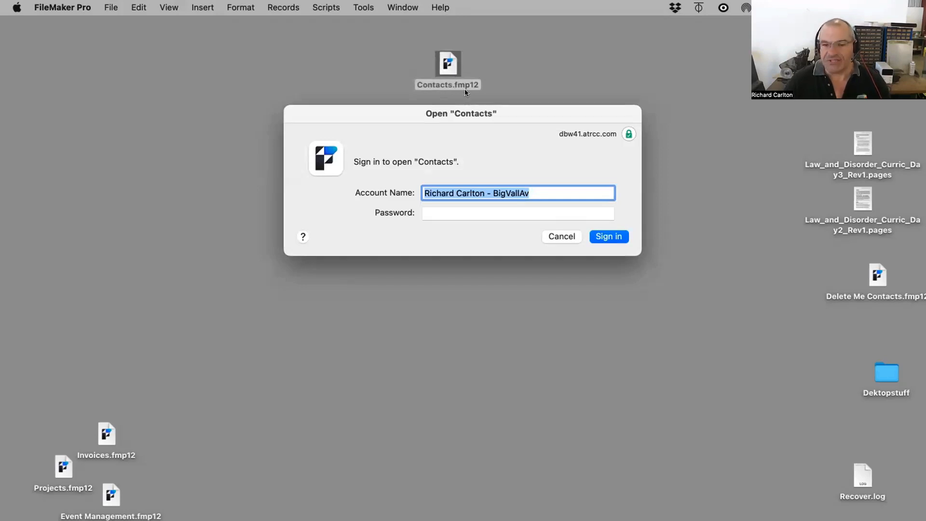
text(D)
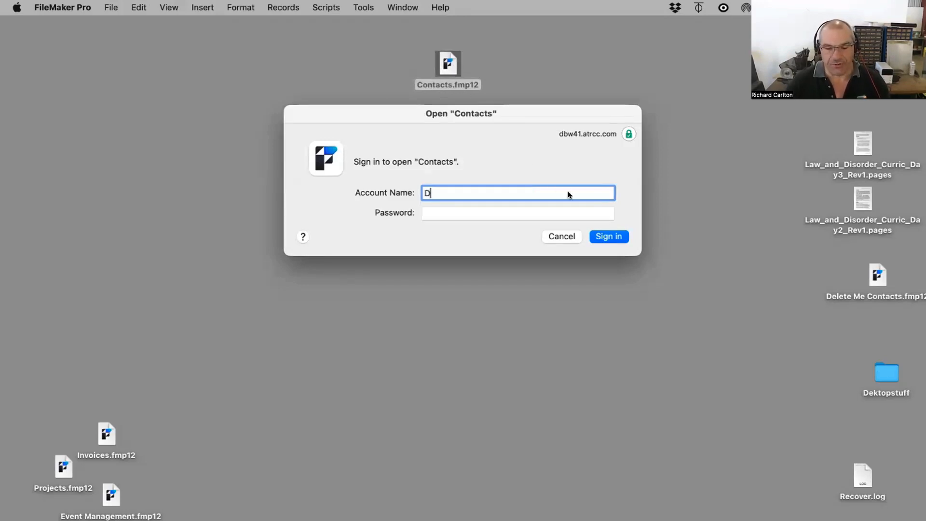
text(redd)
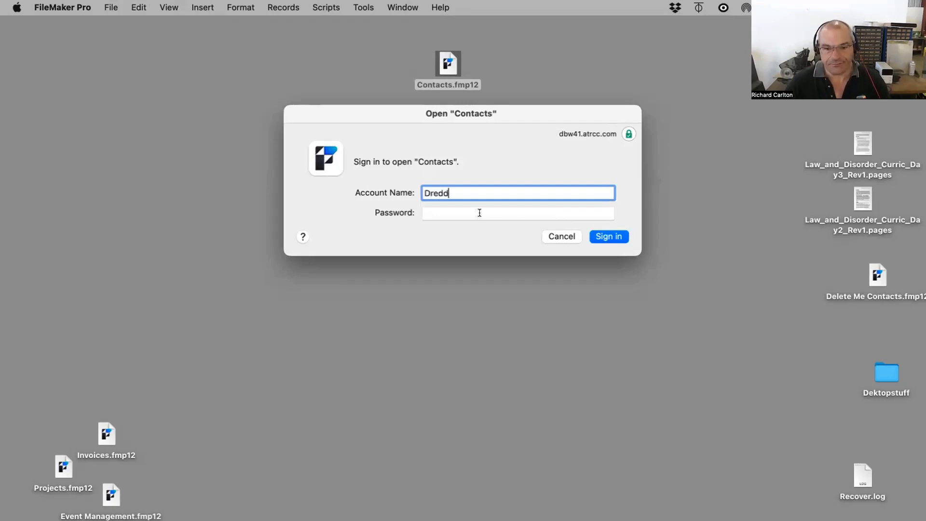
click(480, 212)
text(****)
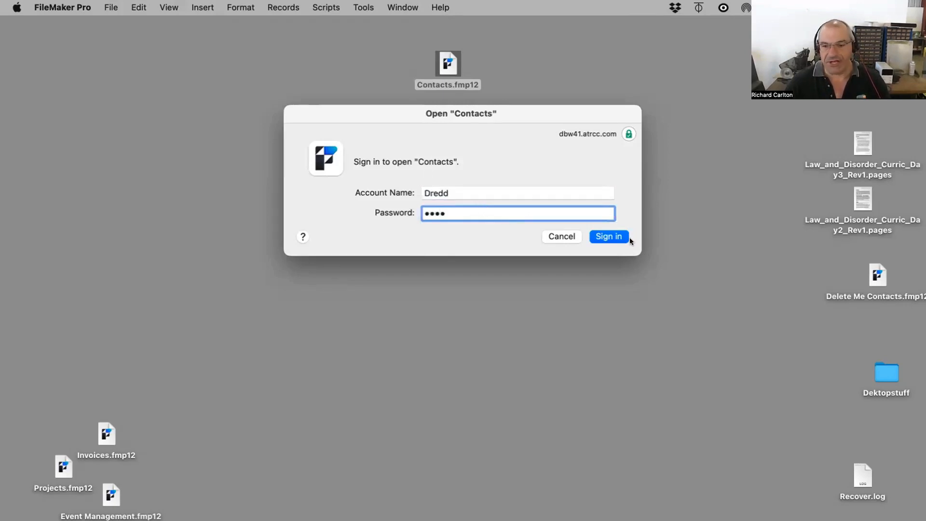
click(609, 236)
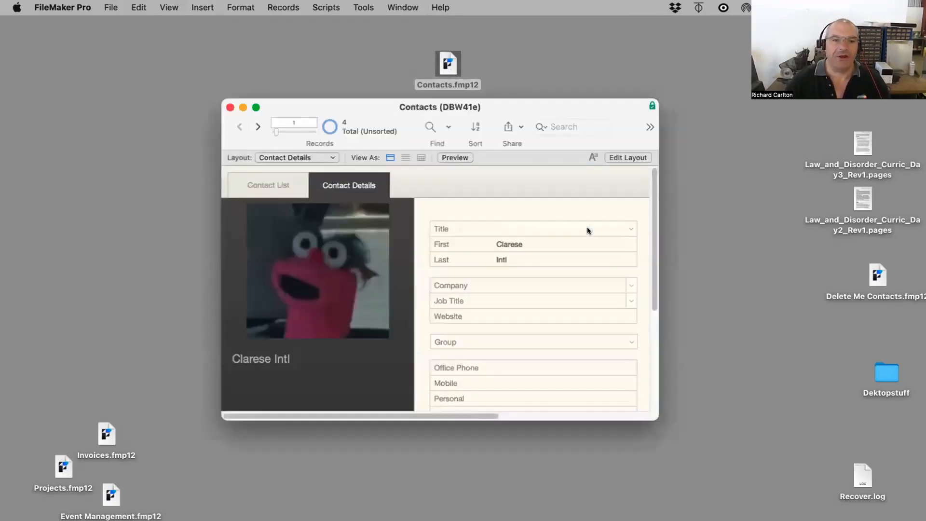
Step: Add a new contact record with first name Braud and last name FreeTag
key(super+n)
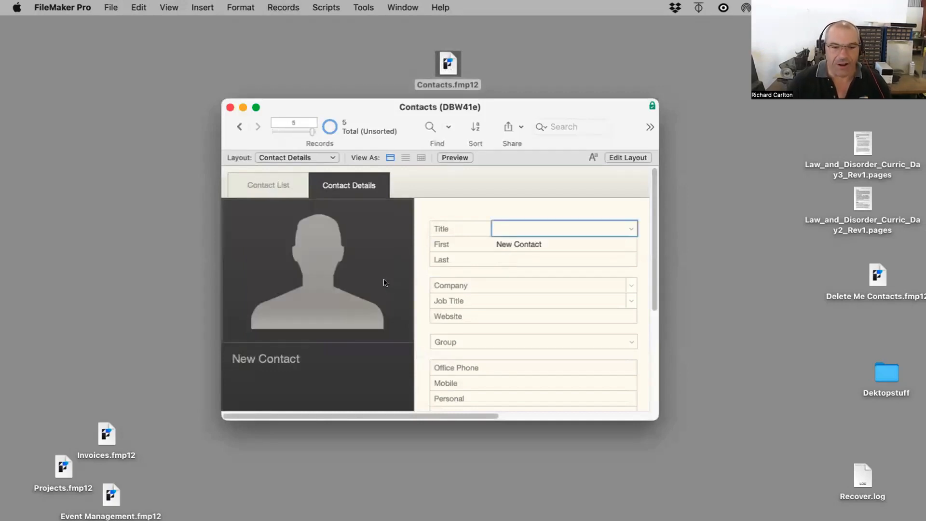
click(526, 242)
key(super+a)
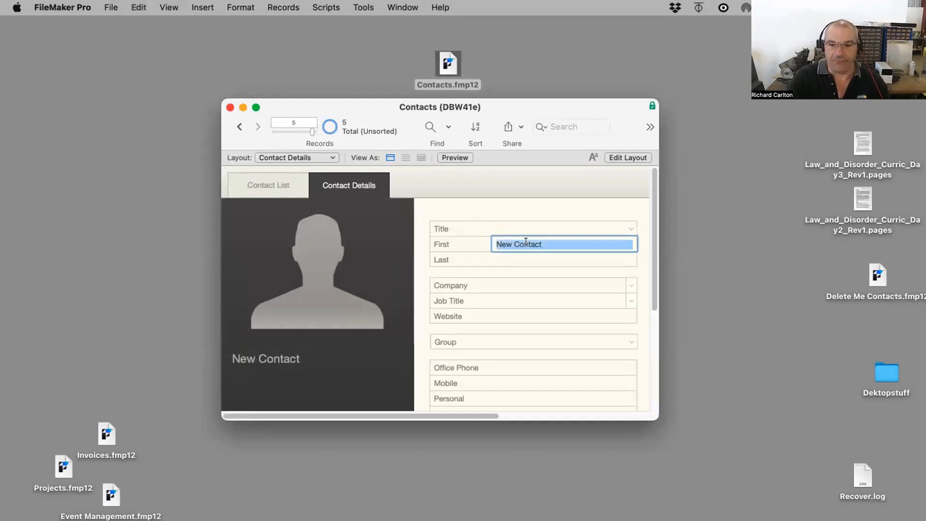
text(Br)
key(Tab)
text(Fr)
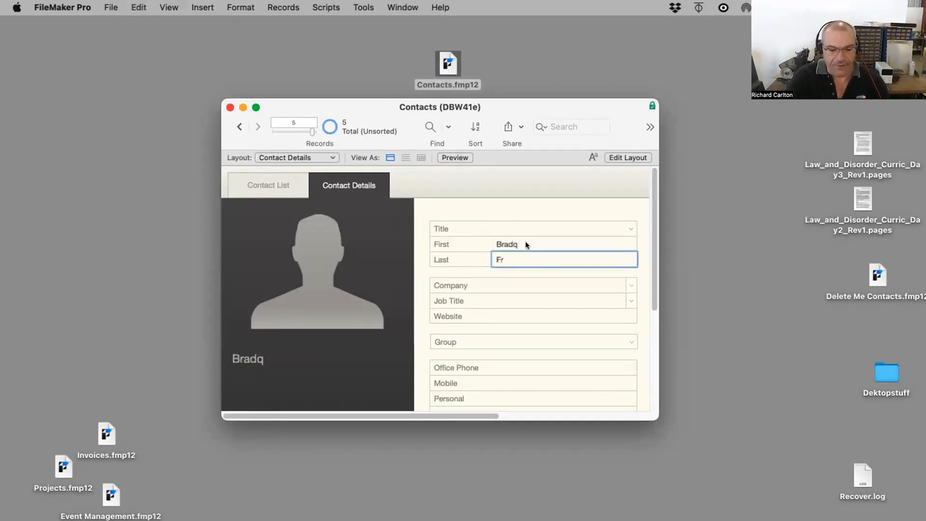
text(eeTag)
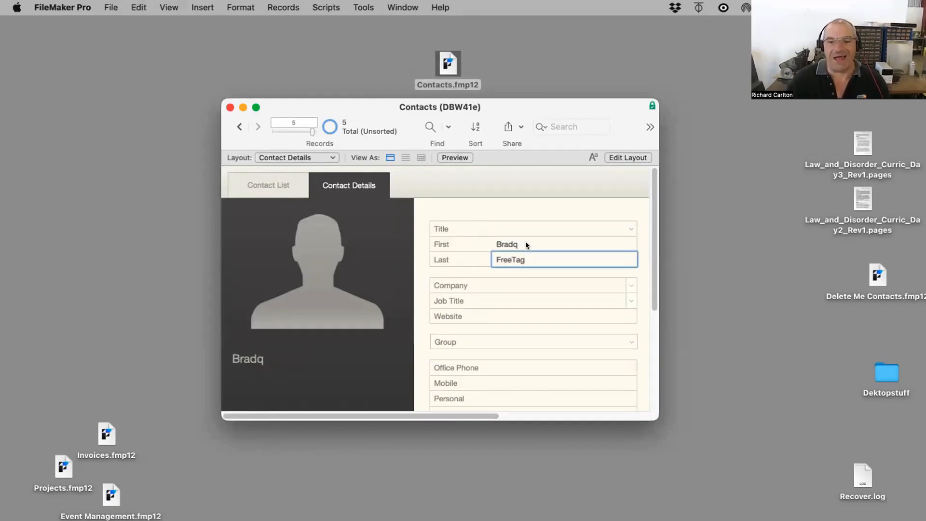
click(526, 244)
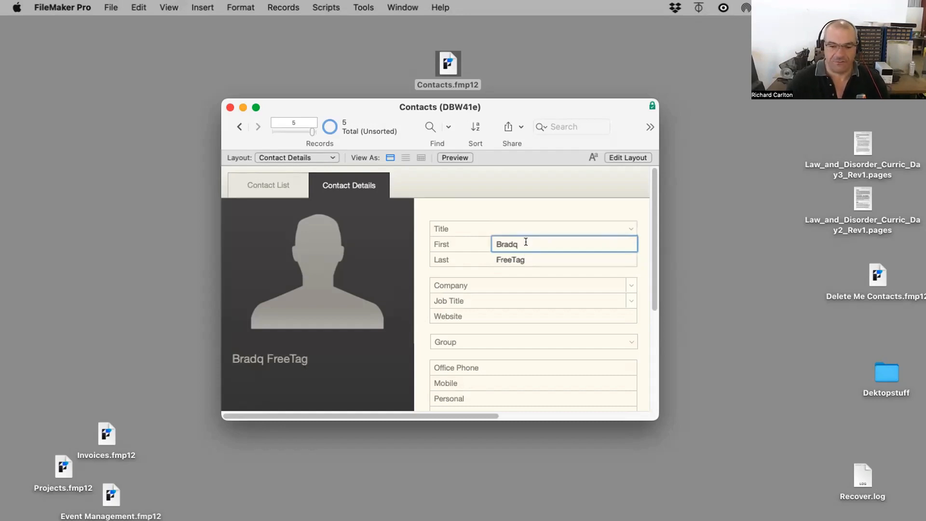
key(BackSpace)
key(BackSpace)
text(ud)
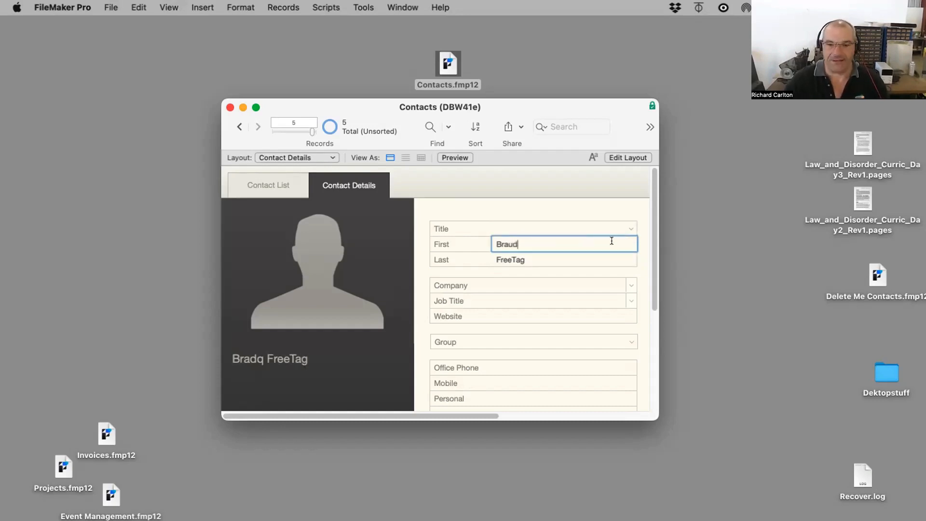
click(786, 251)
click(529, 274)
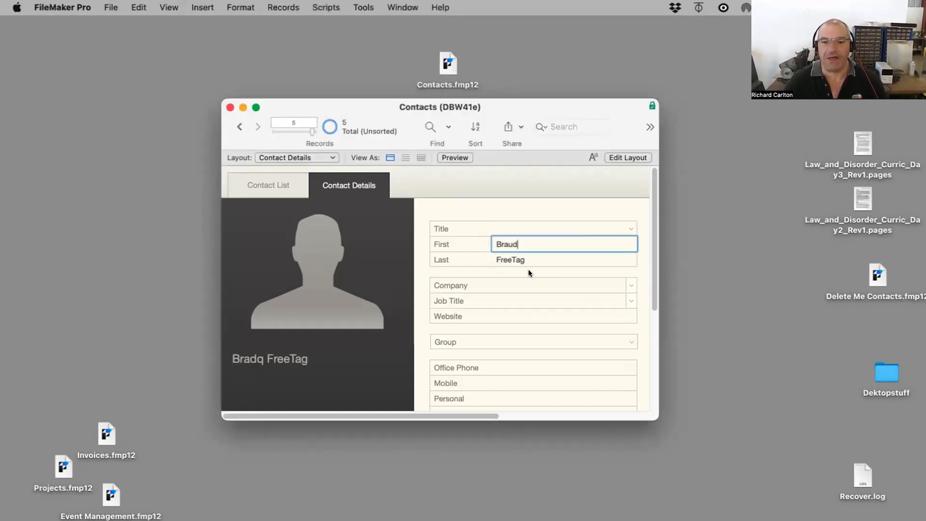
click(528, 270)
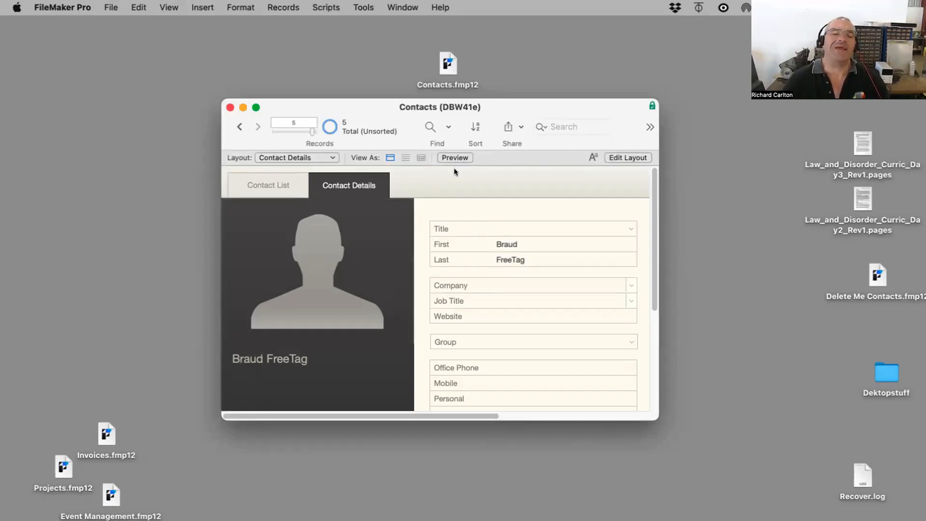
Step: Close the hosted Contacts window and reopen the desktop Contacts.fmp12, choosing its local version
click(230, 107)
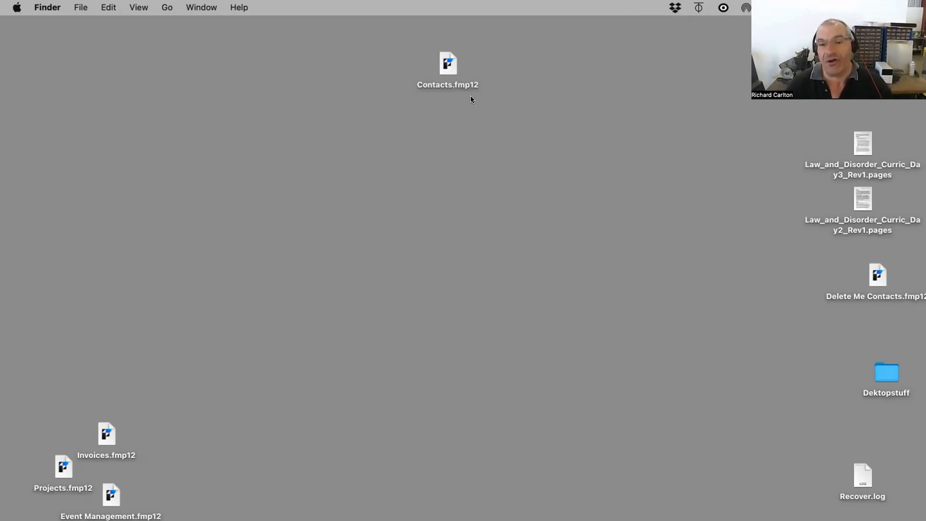
click(447, 68)
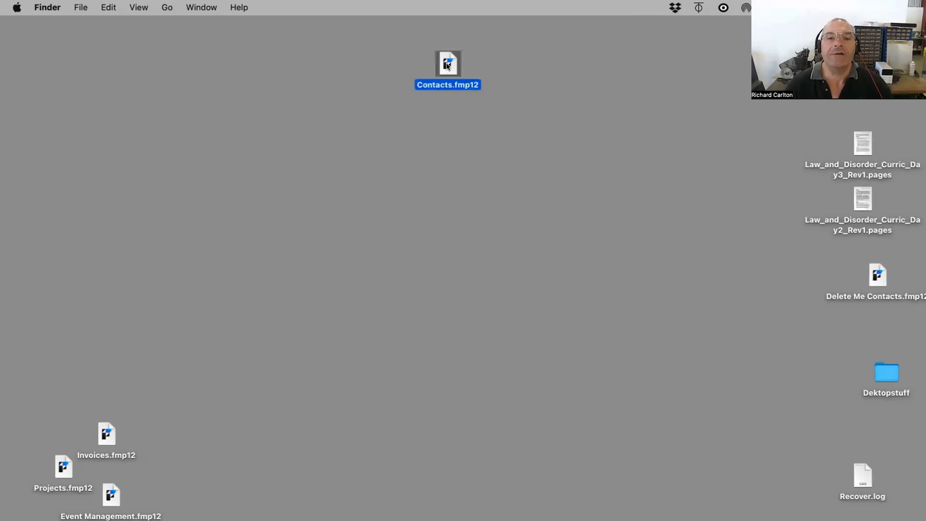
double_click(447, 65)
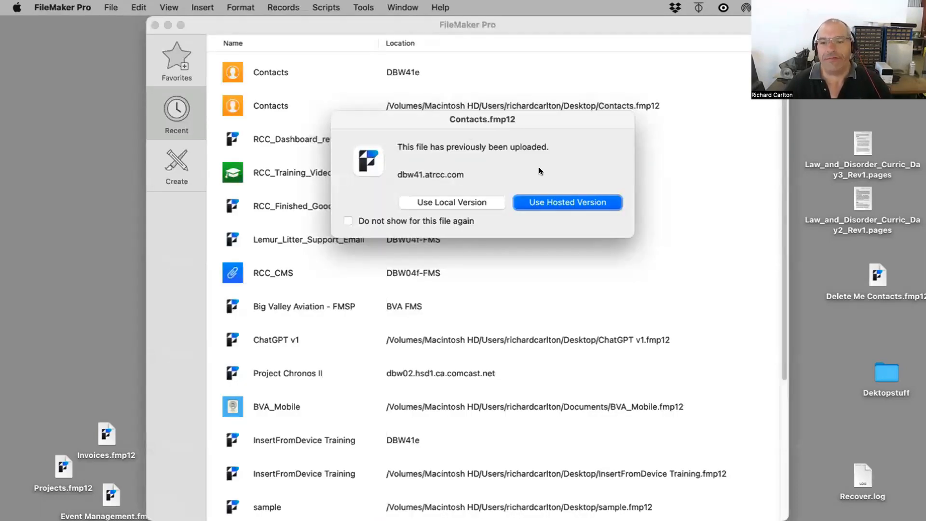
click(479, 203)
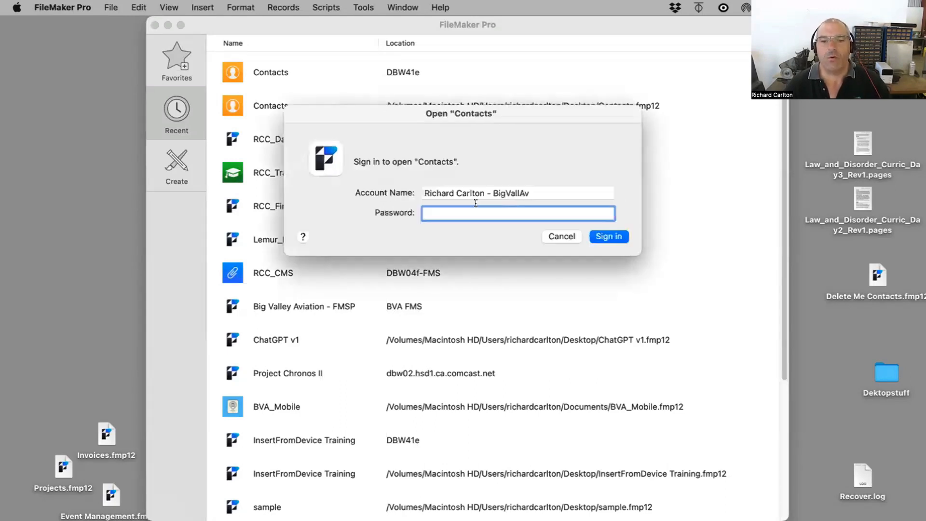
Step: Sign in to the local copy of Contacts with a different account name
triple_click(511, 193)
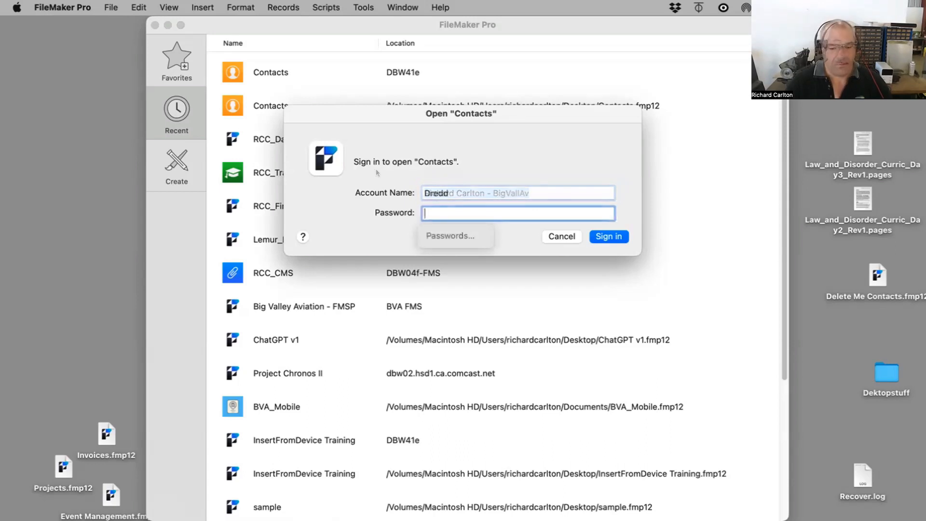
key(Return)
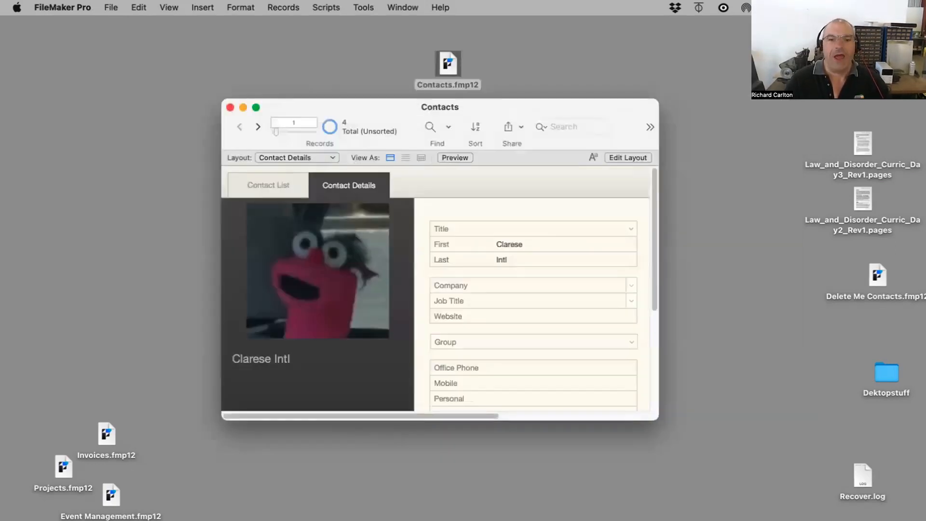
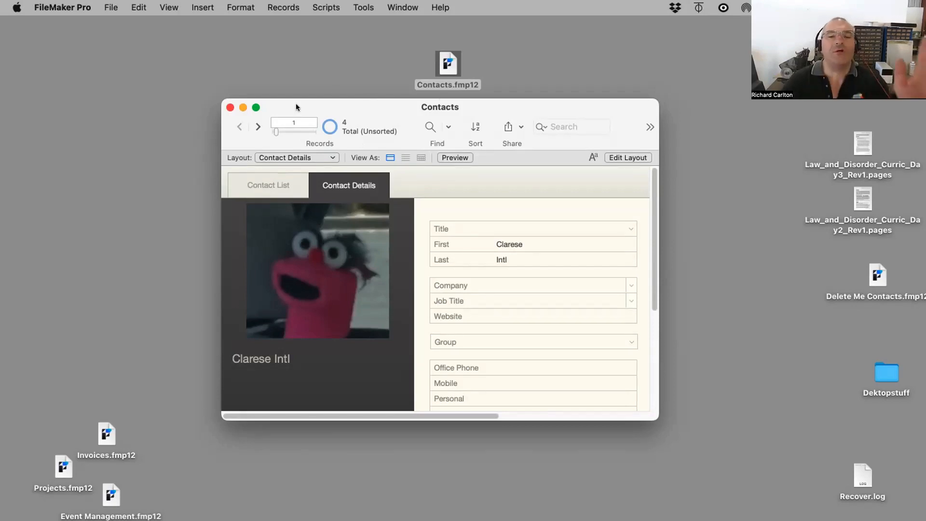
Step: Close the Contacts window and rename the desktop file Contacts.fmp12 to Contact\s old.fmp12
click(230, 107)
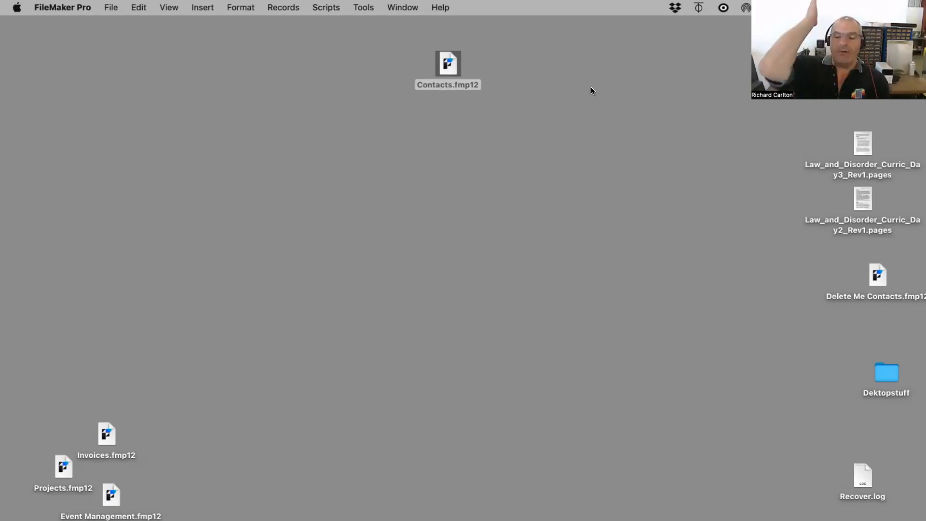
click(427, 85)
click(447, 85)
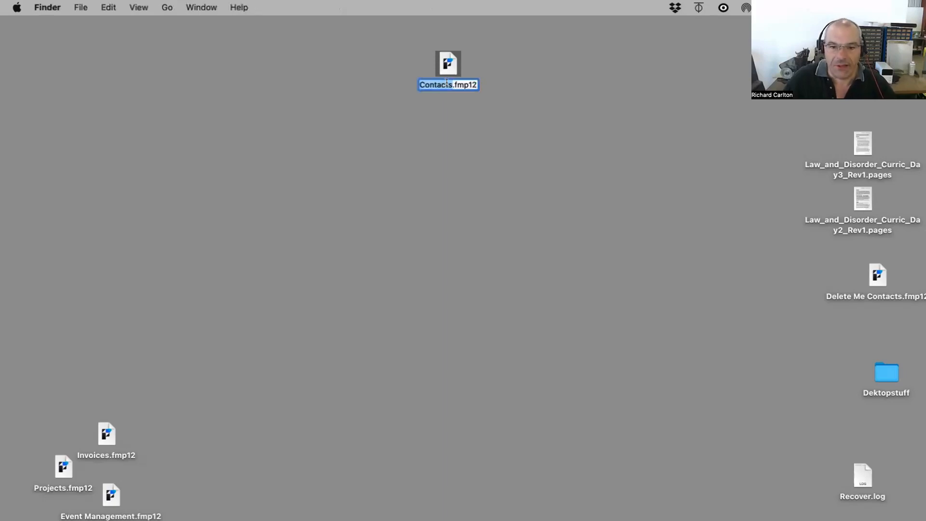
click(447, 83)
text(f)
key(BackSpace)
text(\)
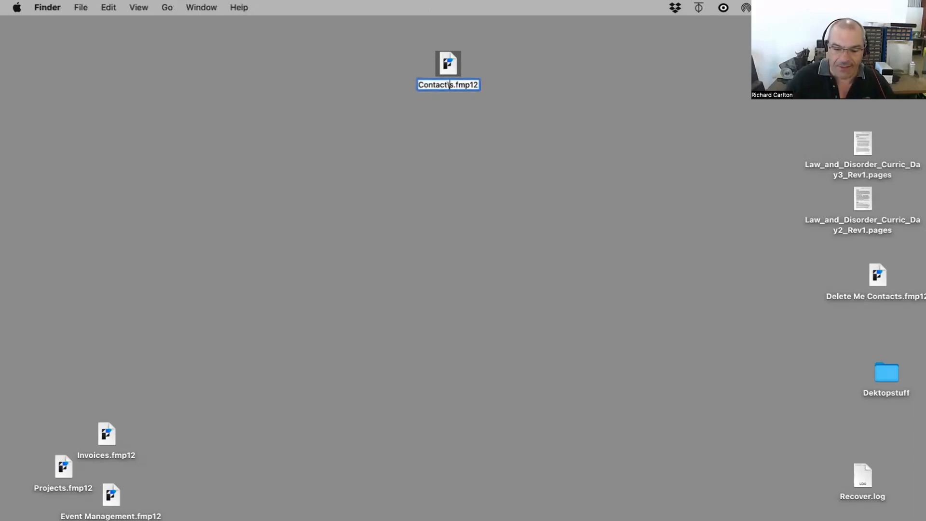
key(Right)
text(old)
click(502, 88)
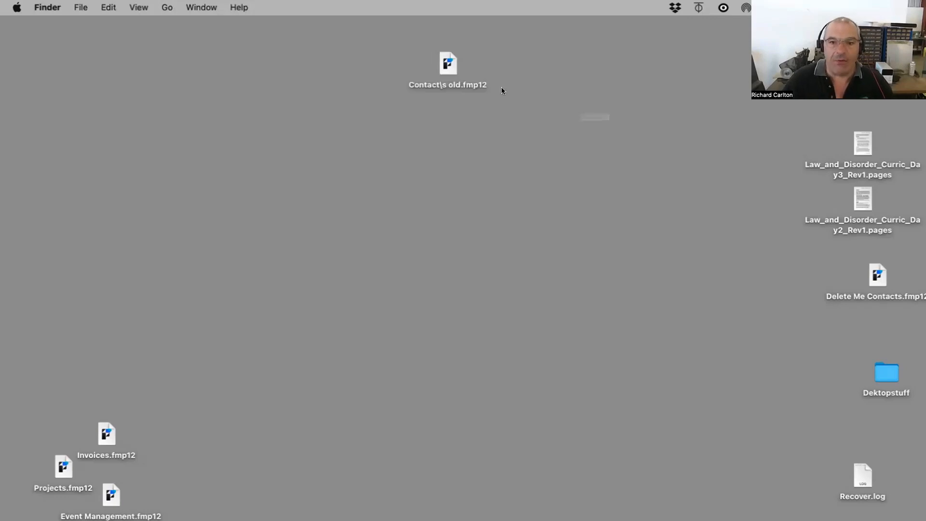
Step: Move the Contact\s old.fmp12 file to the Trash
drag(449, 63, 643, 407)
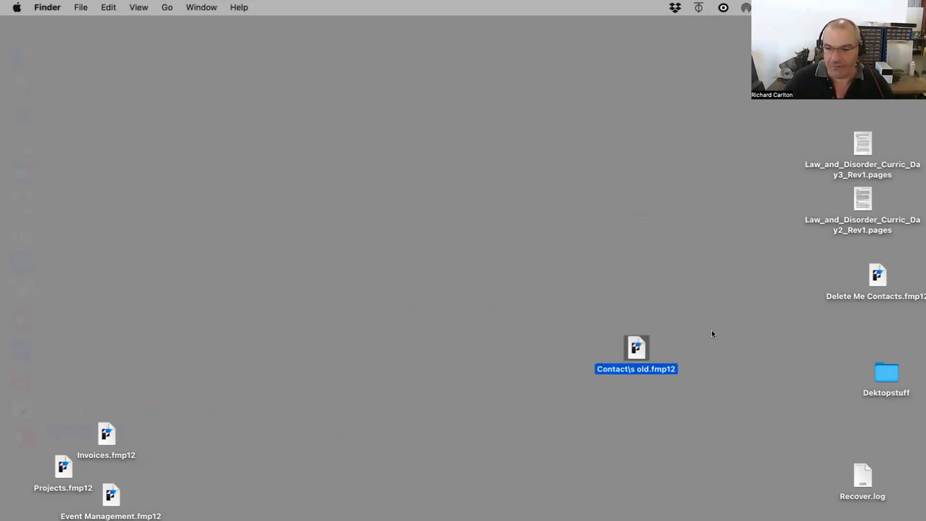
drag(636, 347, 22, 480)
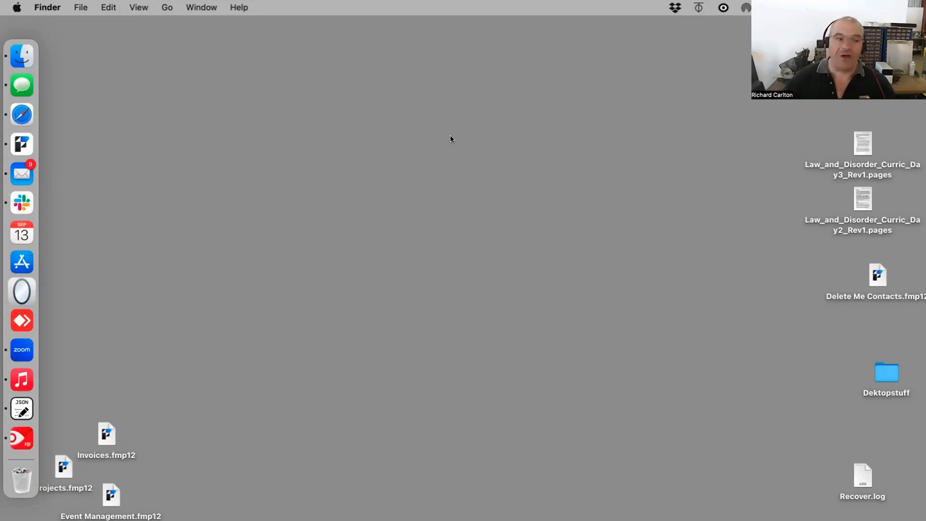
Step: Launch FileMaker, open the hosted Contacts file on dbw41.atrcc.com, and cancel its sign-in
click(21, 144)
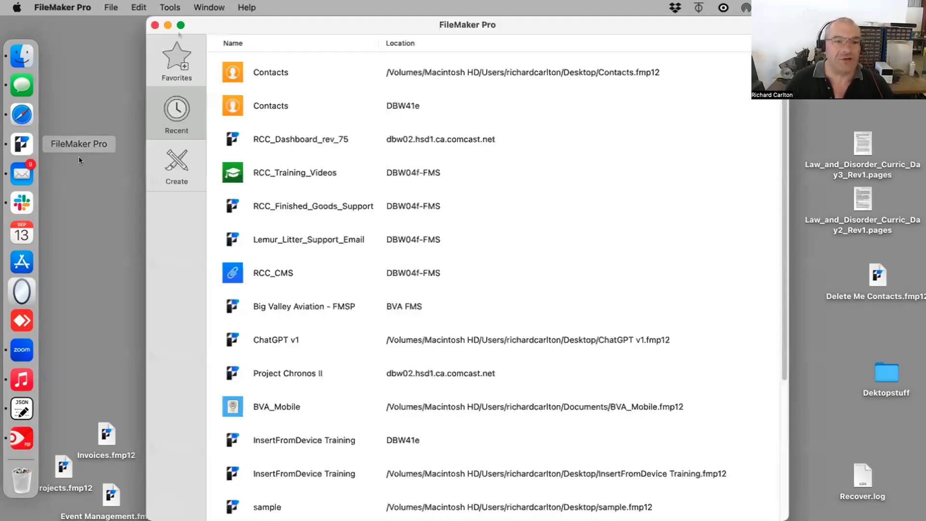
click(155, 26)
click(113, 7)
mouse_move(169, 70)
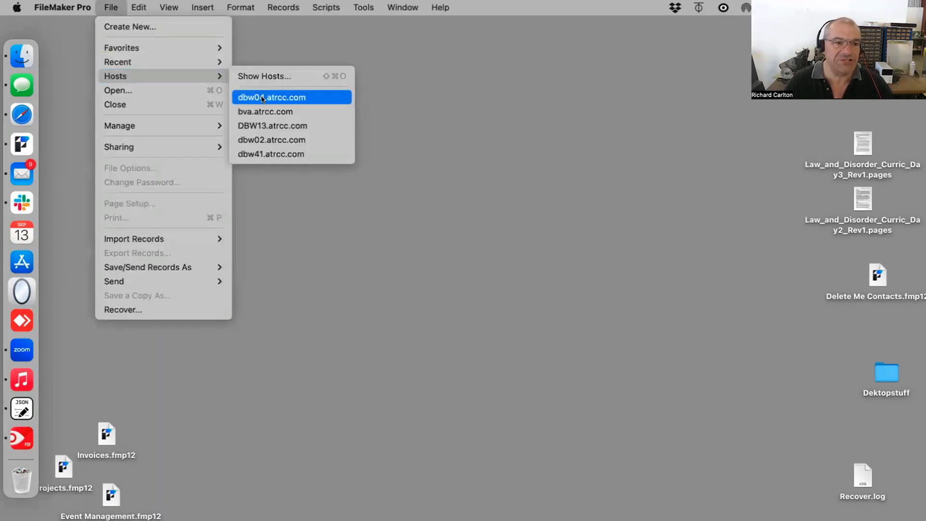
click(271, 154)
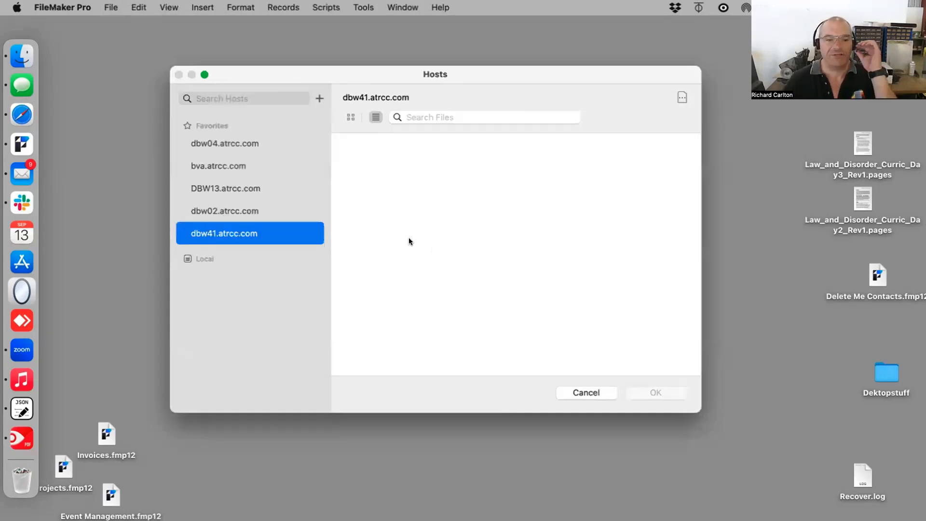
scroll(424, 256, down, 5)
scroll(445, 263, up, 1)
scroll(398, 200, up, 5)
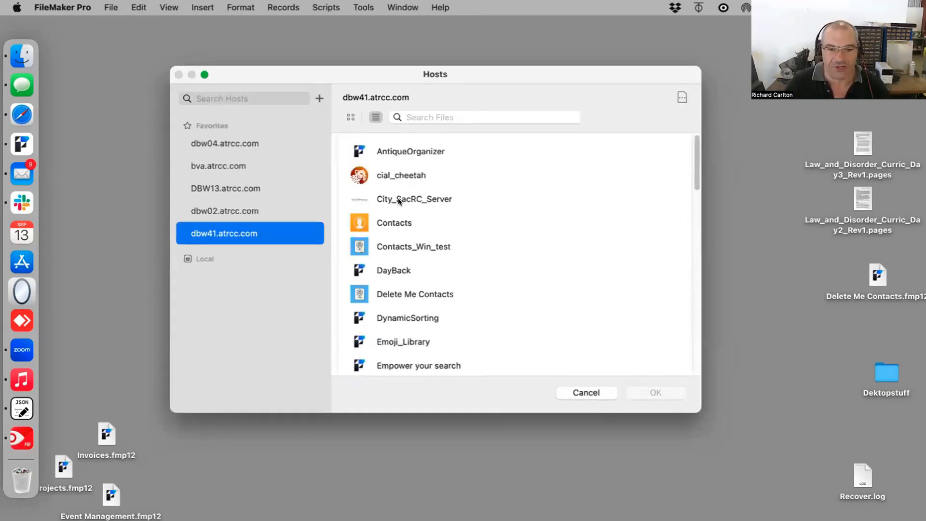
click(394, 223)
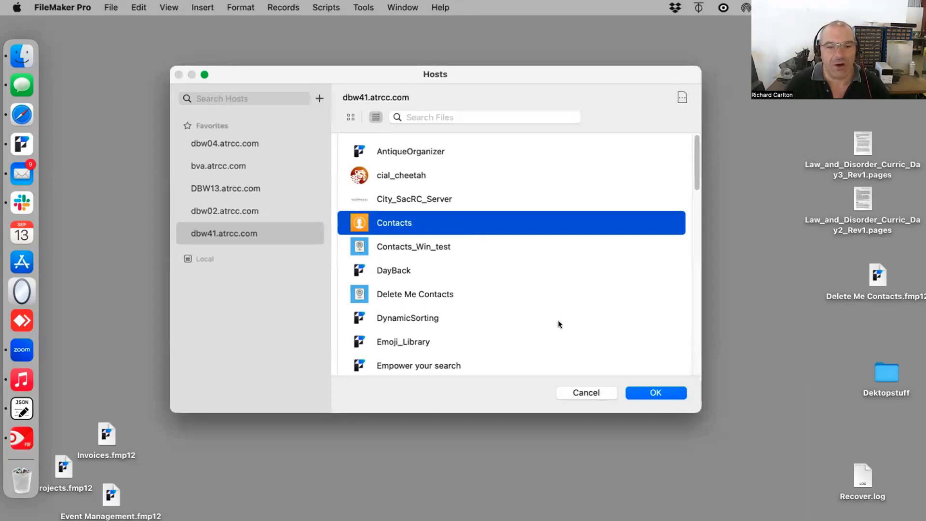
click(644, 393)
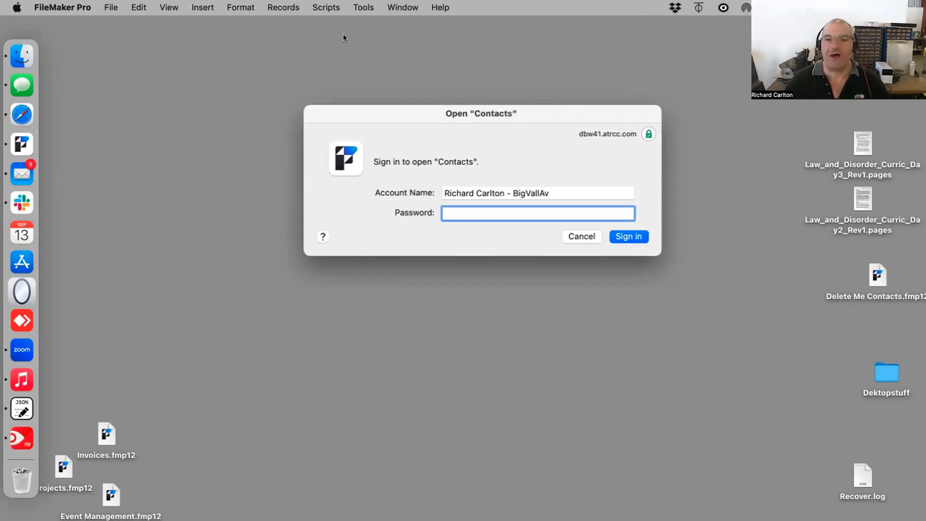
drag(581, 114, 581, 181)
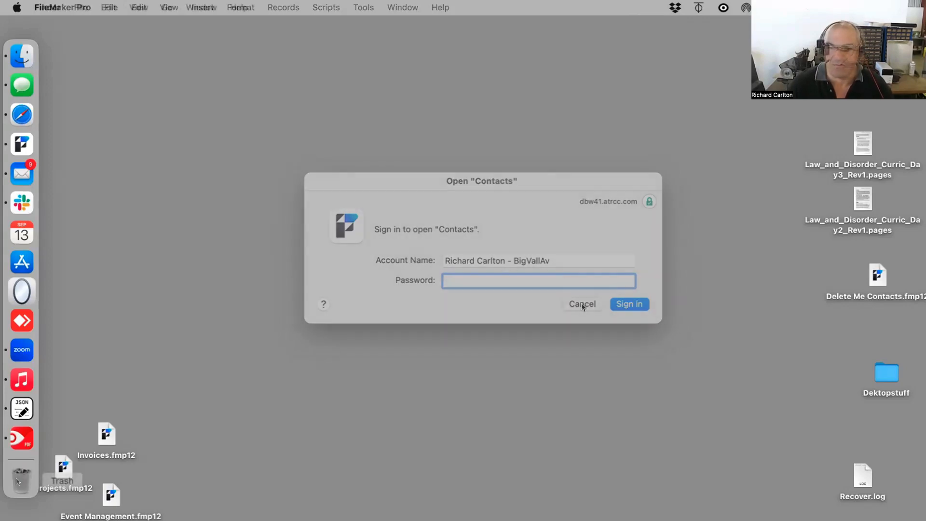
Step: Restore Contact\s old.fmp12 from the Trash to the desktop and rename it Contact.fmp12
click(16, 481)
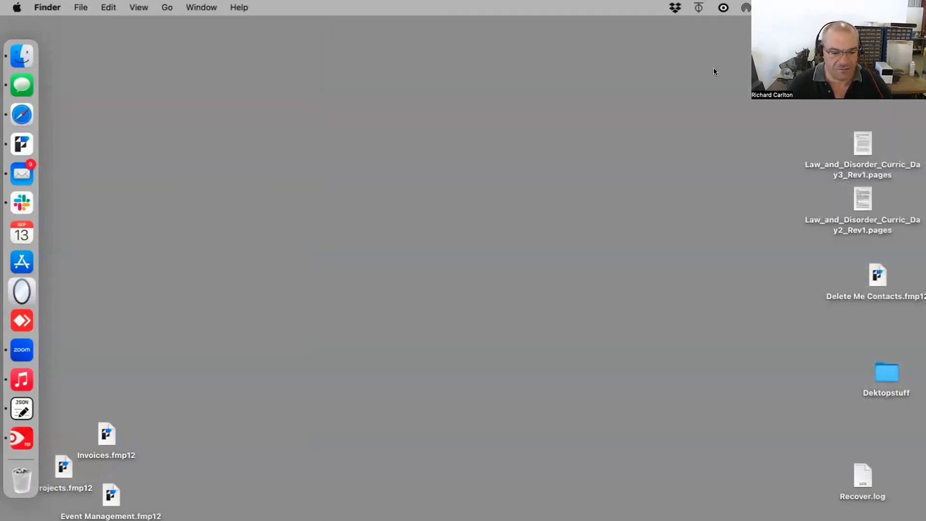
key(super+v)
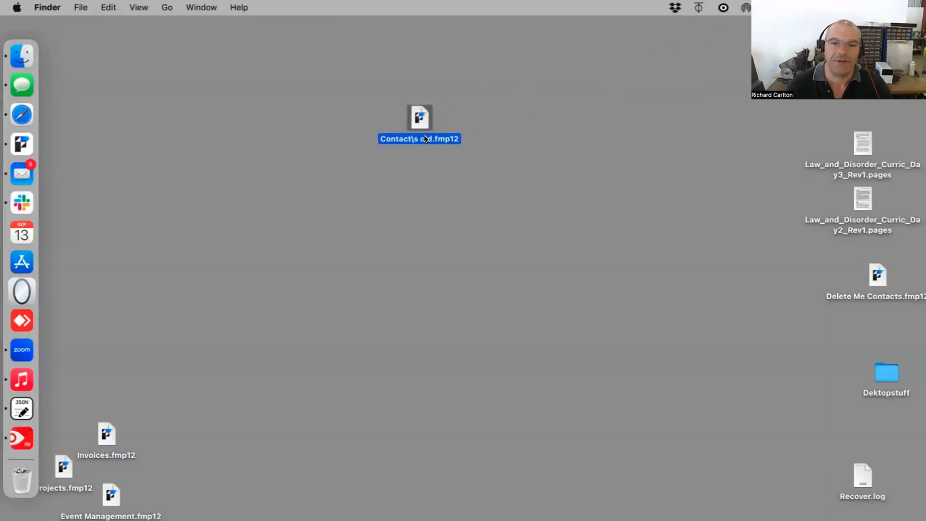
click(426, 136)
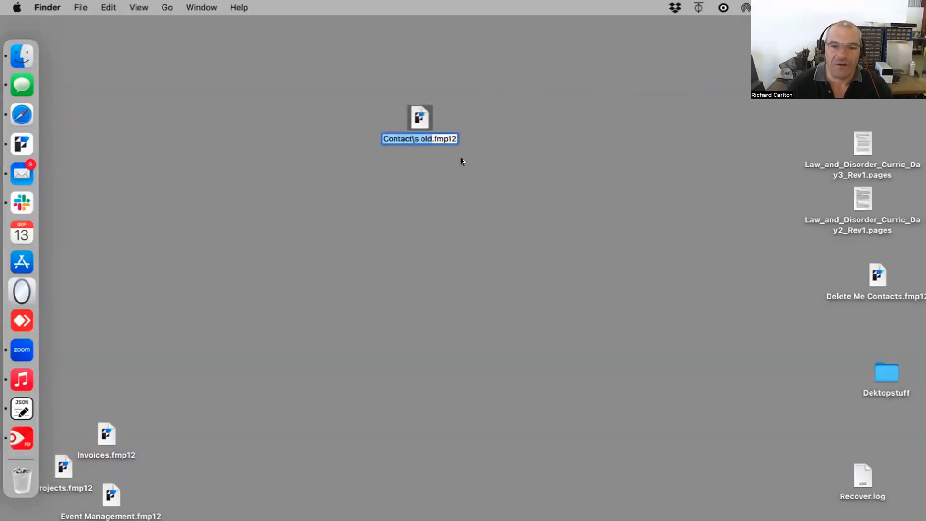
key(Right)
key(BackSpace)
key(BackSpace)
key(BackSpace)
key(BackSpace)
key(BackSpace)
key(BackSpace)
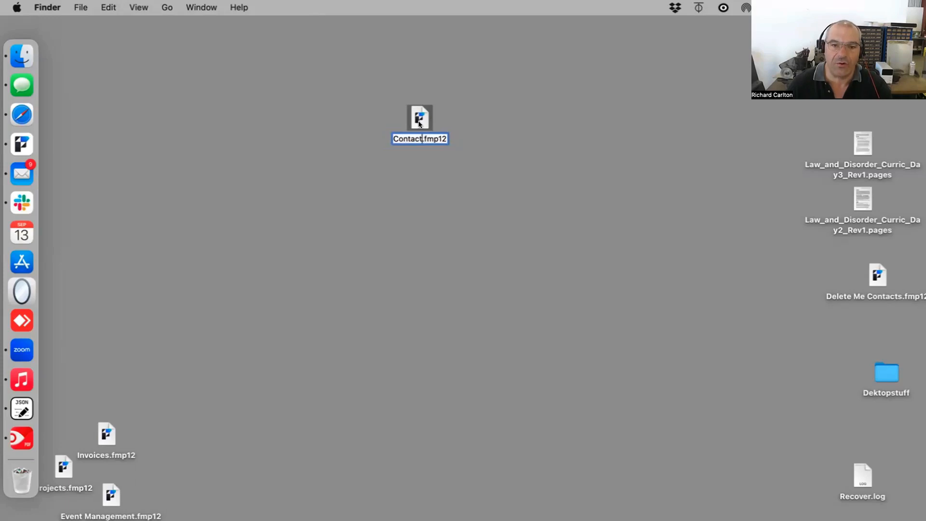
click(423, 115)
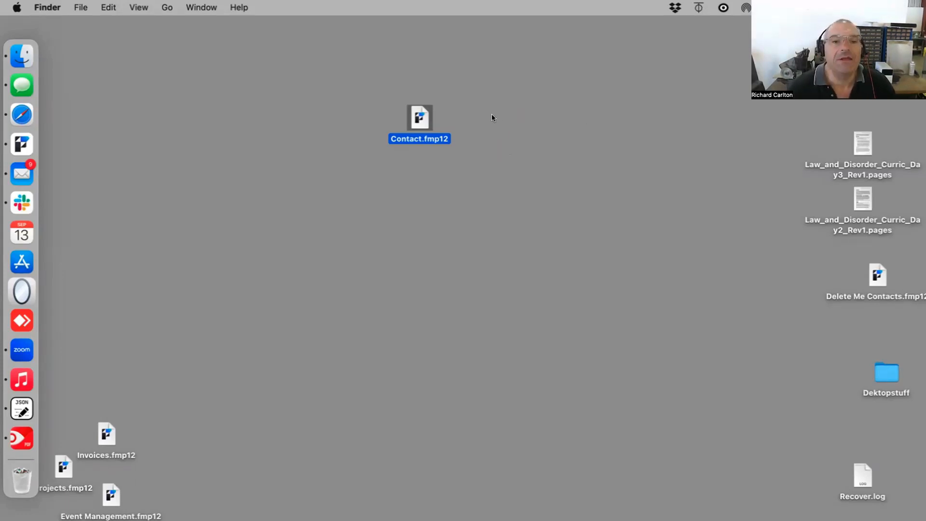
Step: Try to open the desktop Contact.fmp12 in FileMaker using its local version
drag(427, 120, 403, 120)
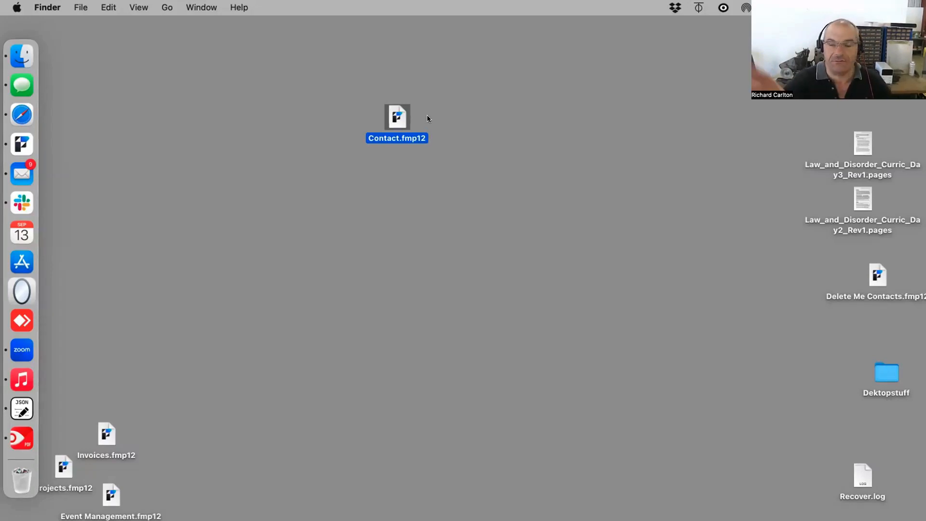
drag(405, 120, 364, 124)
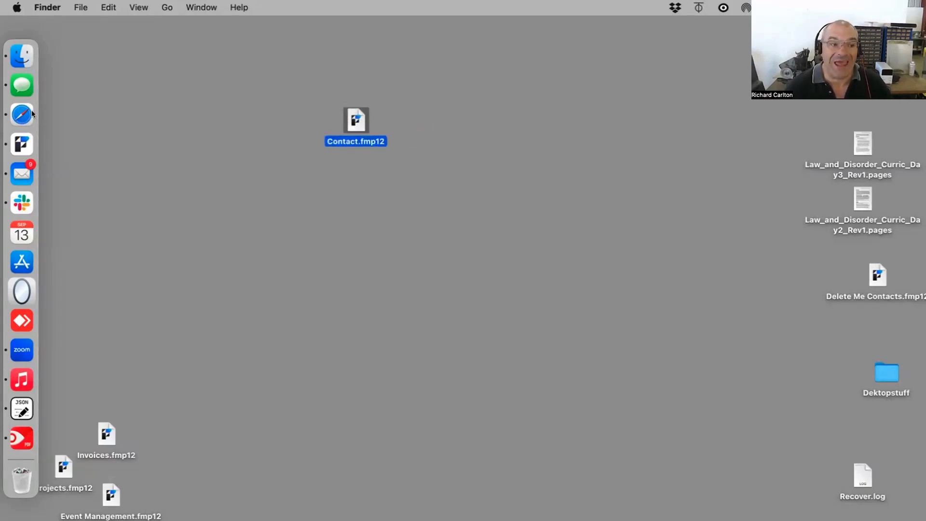
click(22, 144)
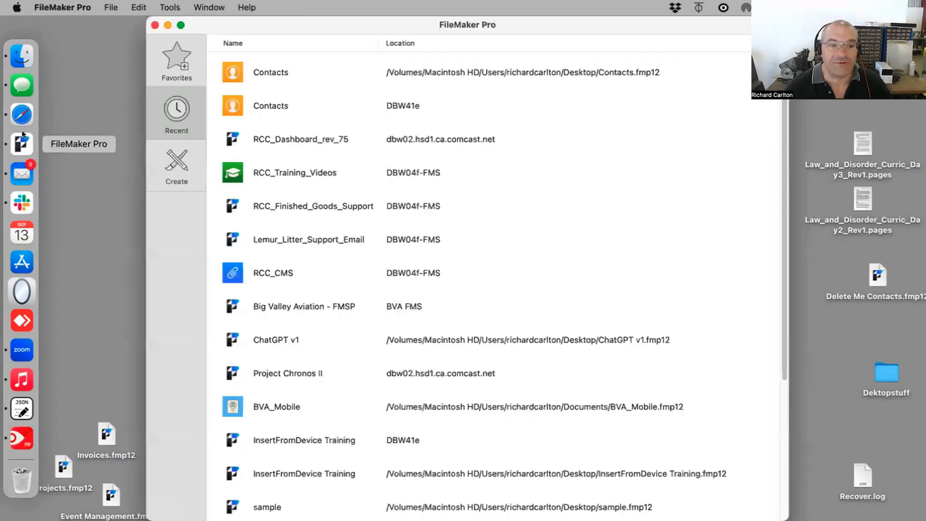
click(153, 23)
double_click(354, 123)
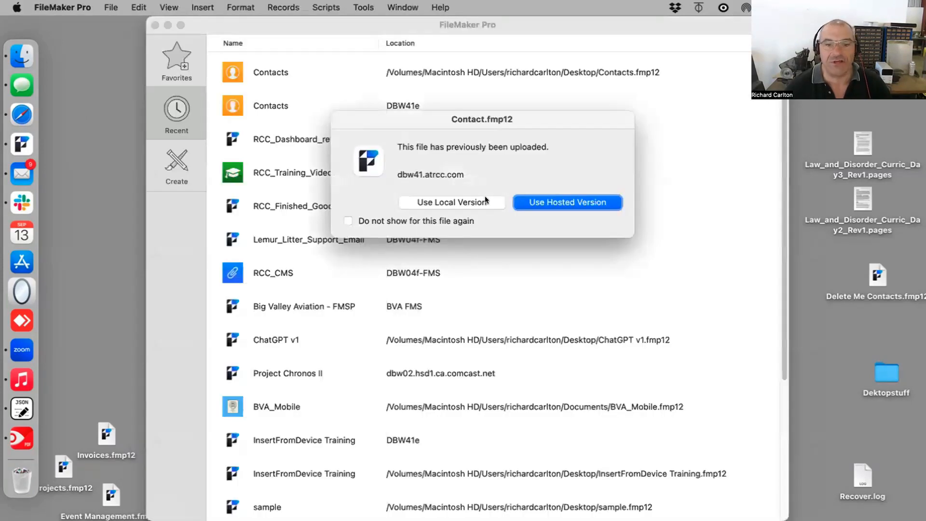
click(485, 201)
click(583, 234)
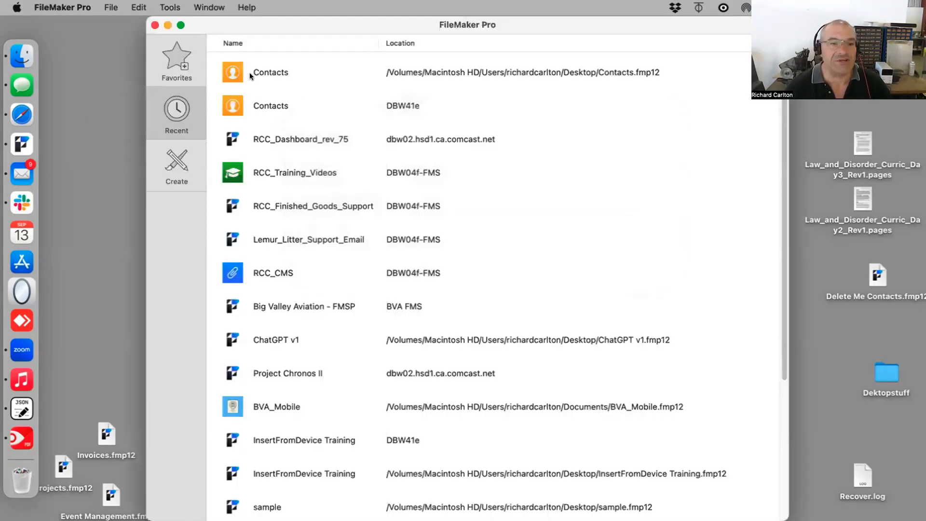
click(156, 25)
click(54, 6)
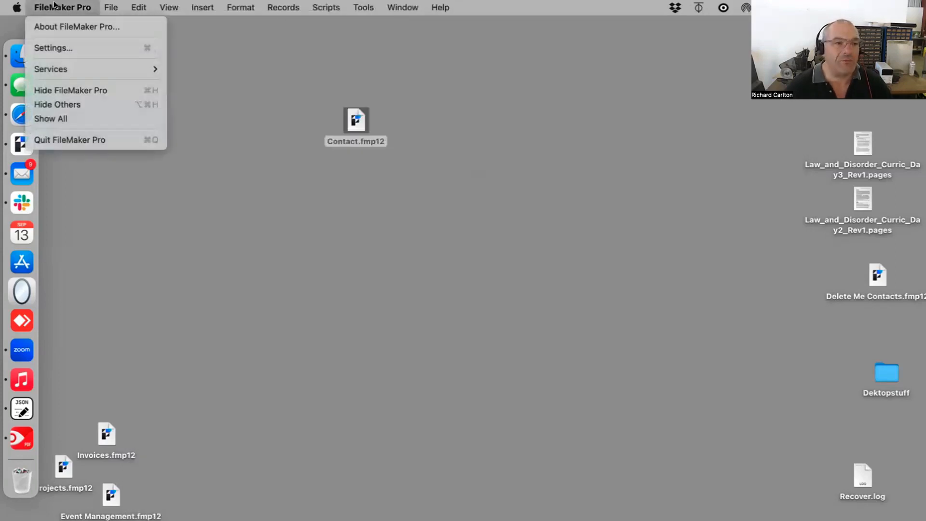
click(54, 6)
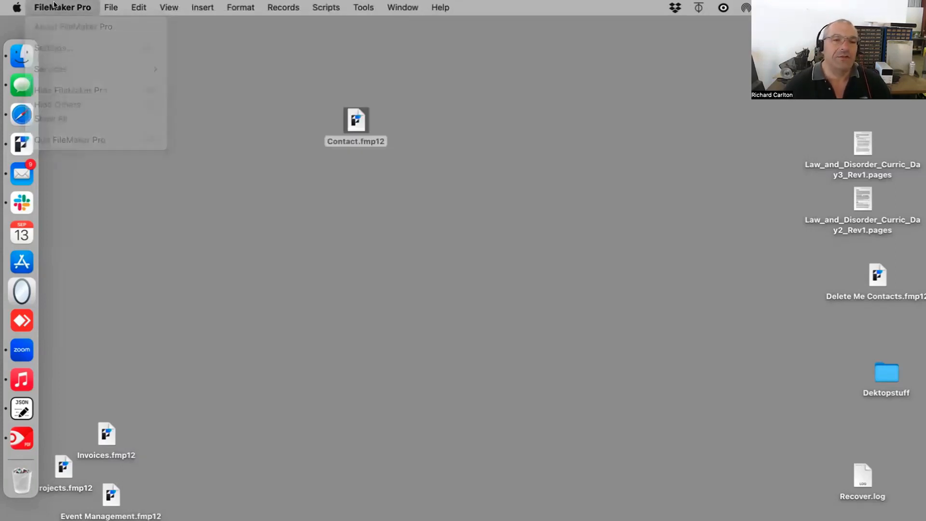
click(366, 6)
click(366, 6)
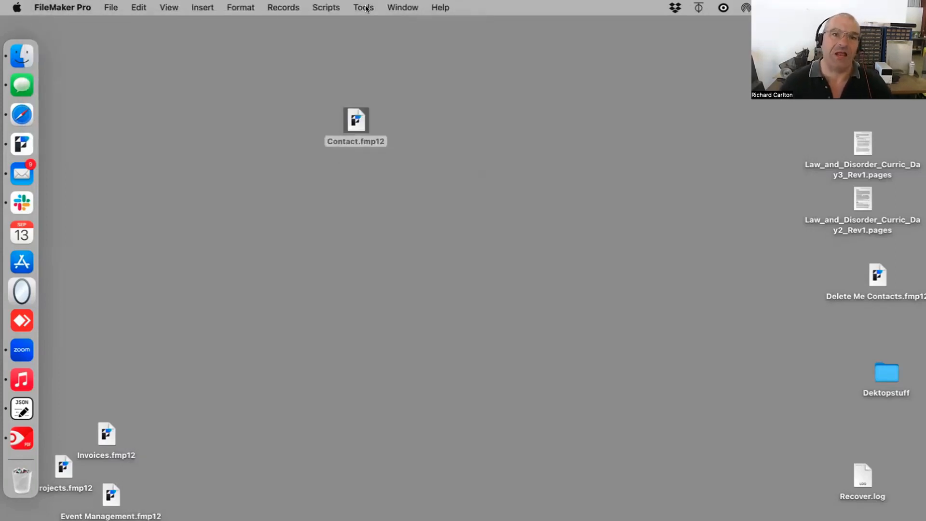
click(366, 8)
click(366, 7)
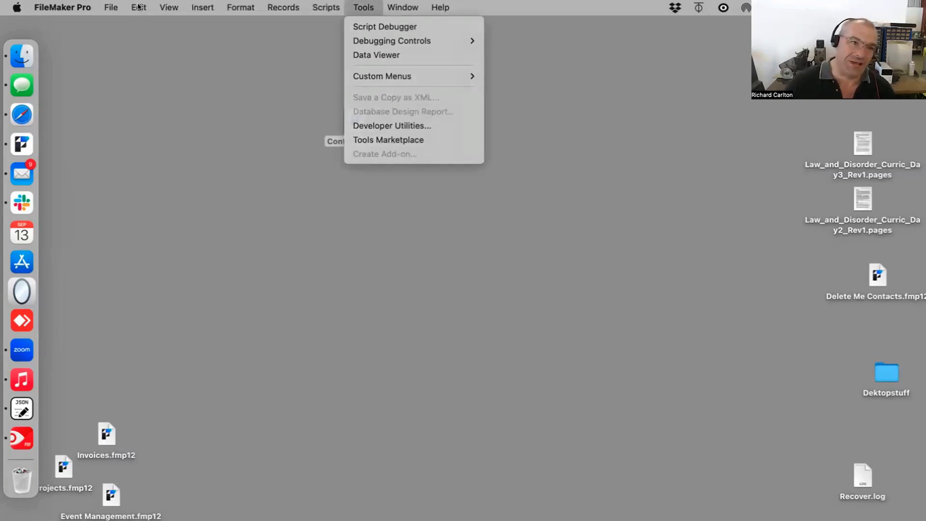
click(64, 7)
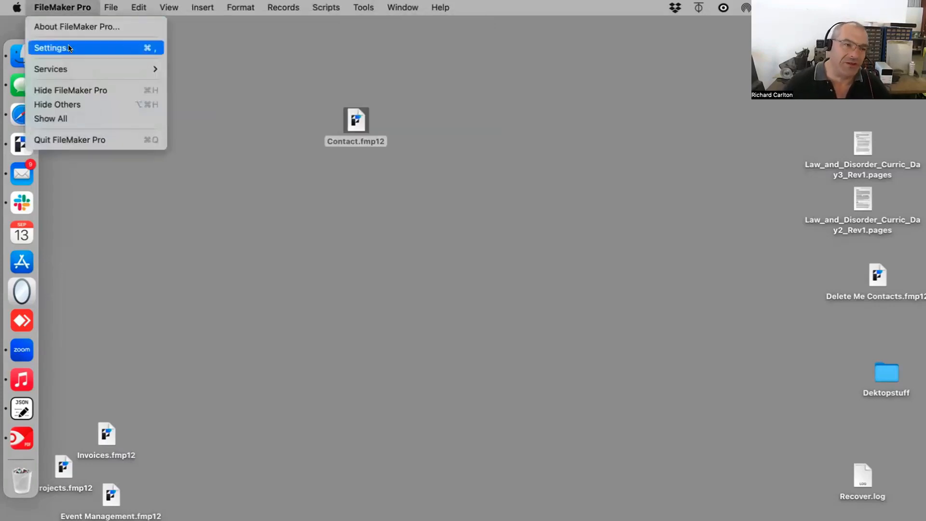
click(137, 6)
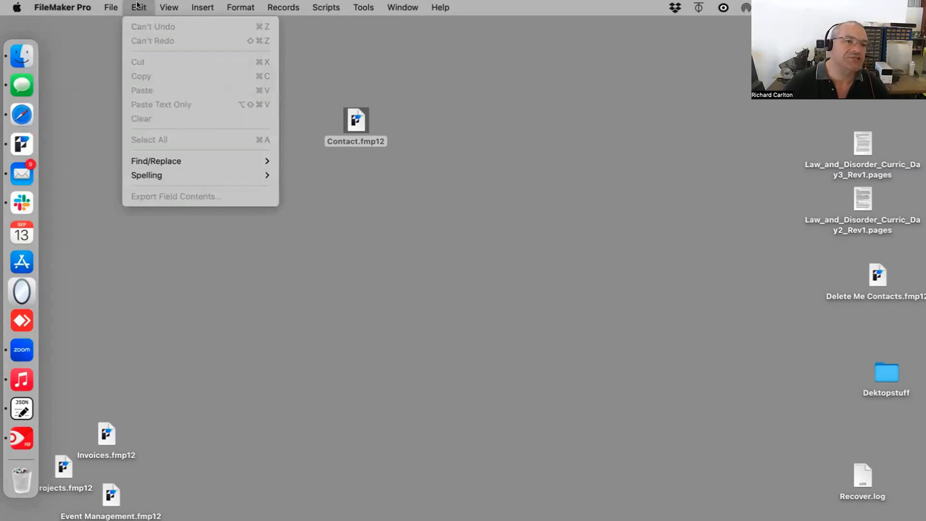
Step: Turn on Use advanced tools in the FileMaker preferences
mouse_move(77, 6)
click(74, 47)
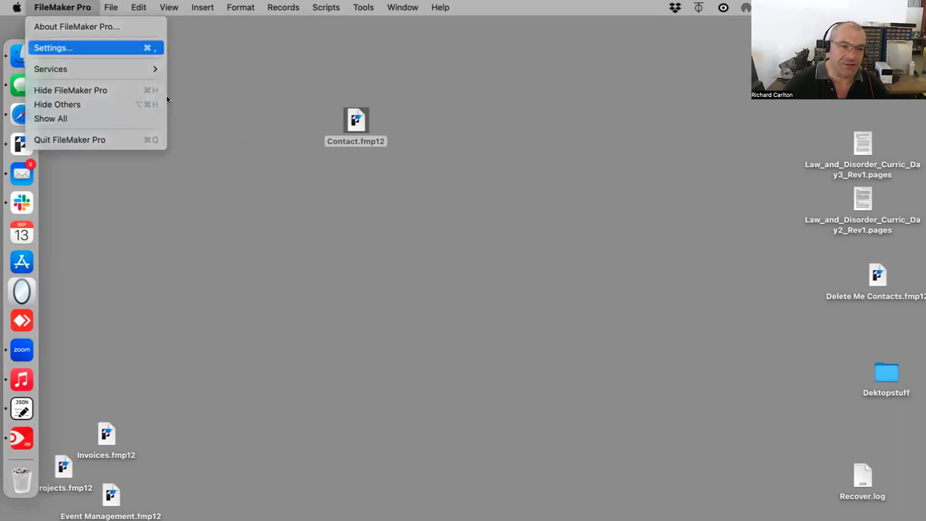
click(356, 331)
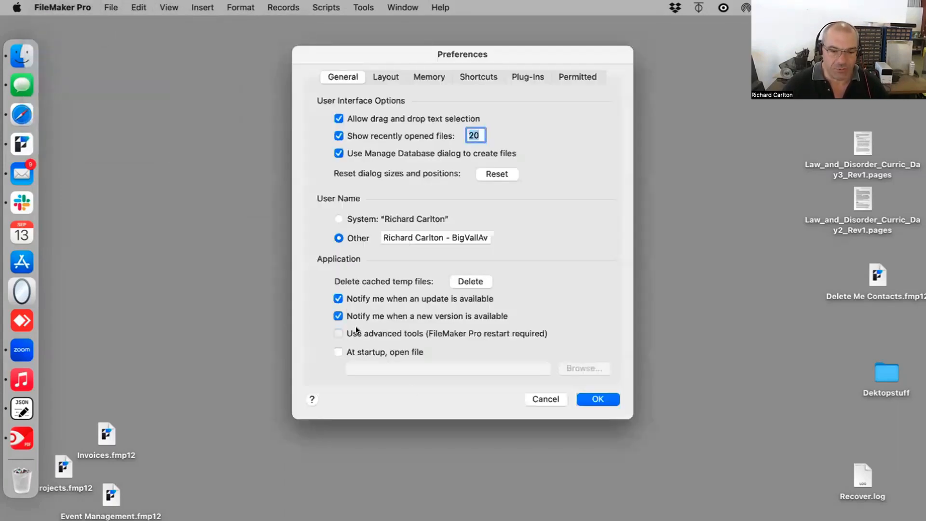
click(357, 331)
click(357, 331)
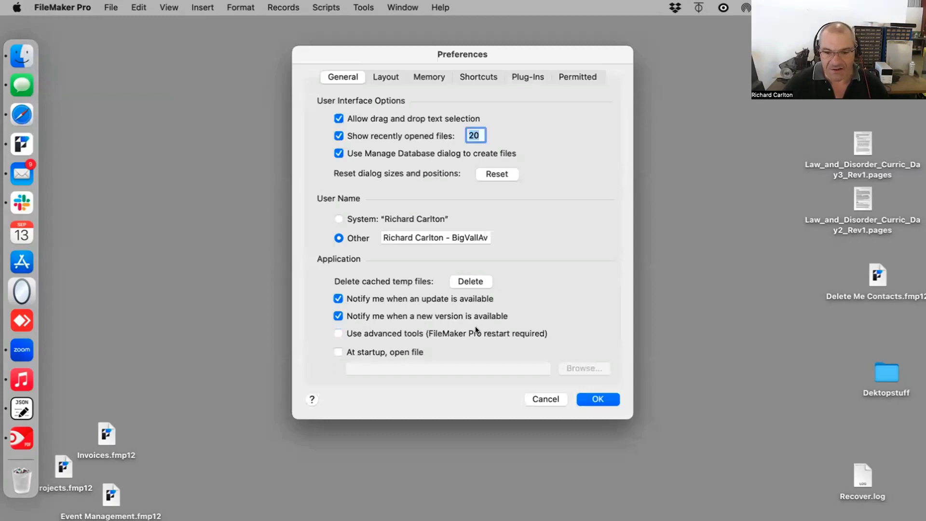
click(379, 333)
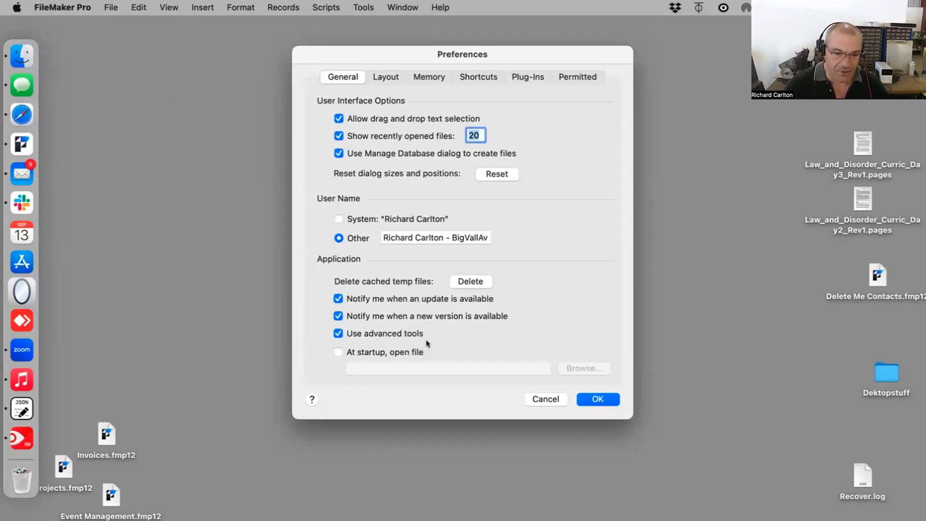
click(603, 398)
Step: Open the Tools menu to review its developer options
click(363, 8)
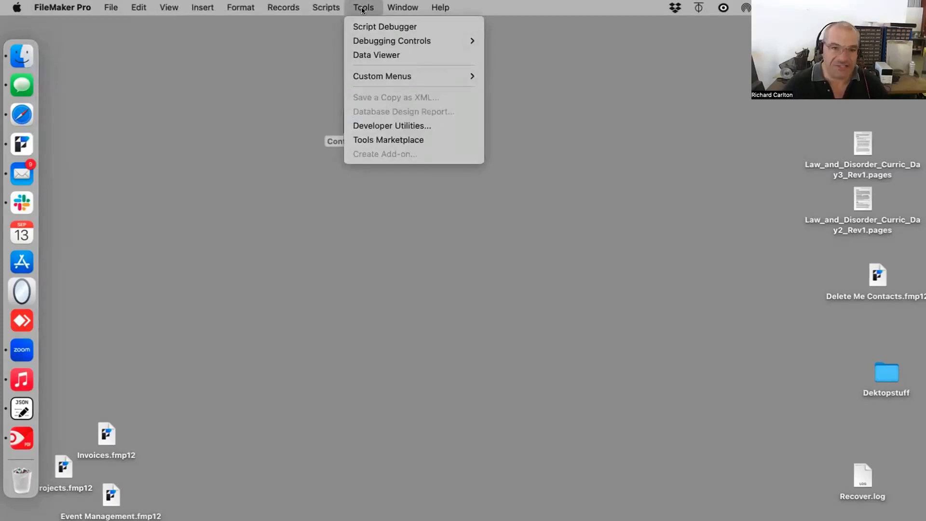
mouse_move(202, 8)
mouse_move(354, 8)
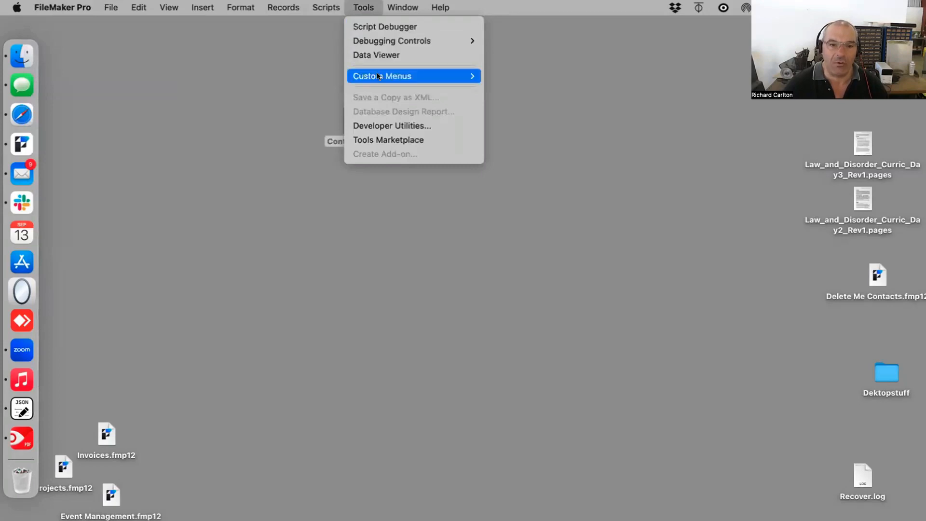
Step: Open Developer Utilities and add the desktop Contact.fmp12 as the solution file
click(382, 127)
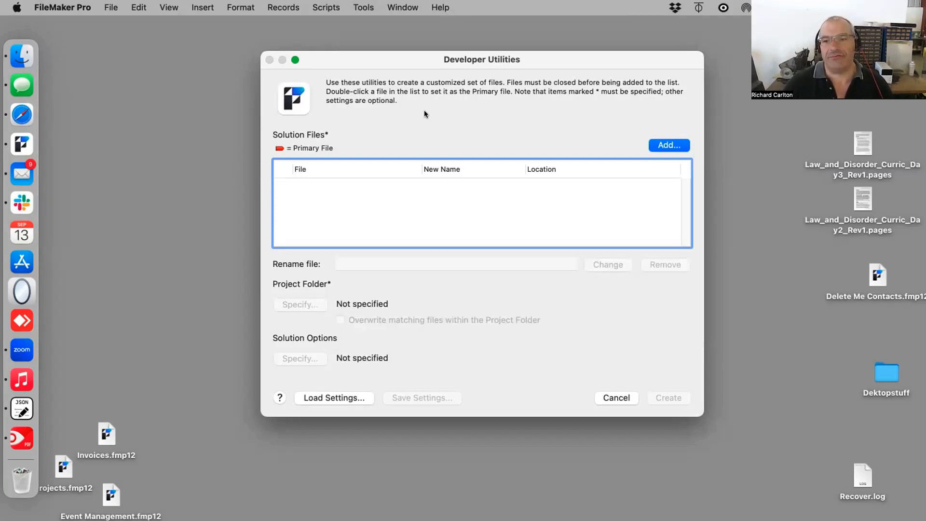
click(675, 147)
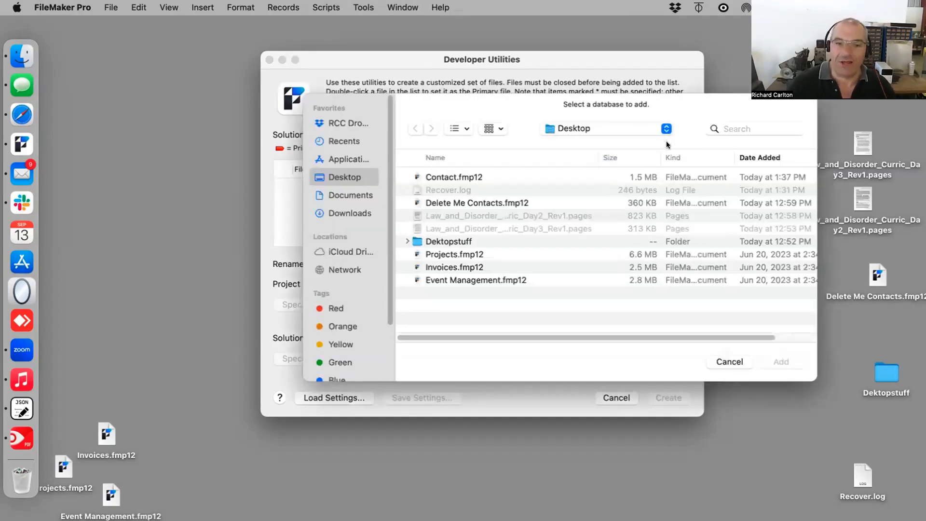
drag(519, 100, 523, 122)
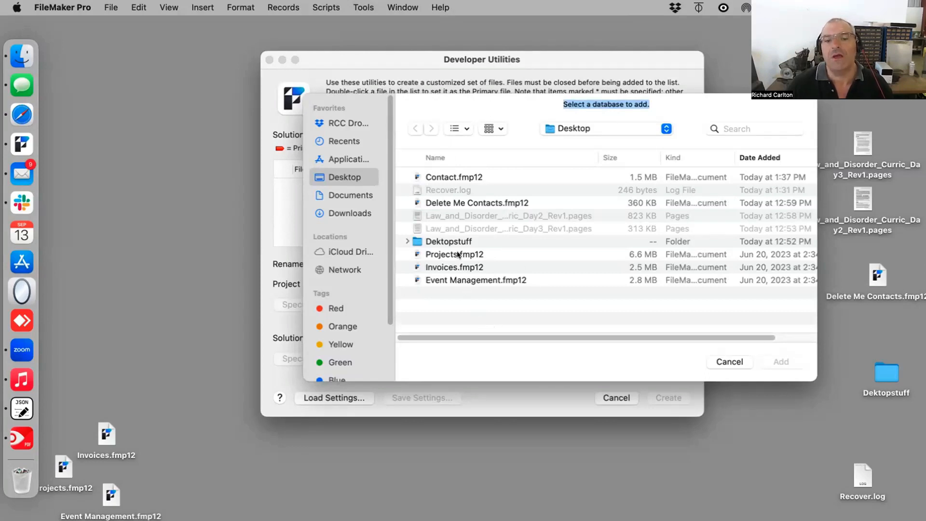
click(452, 176)
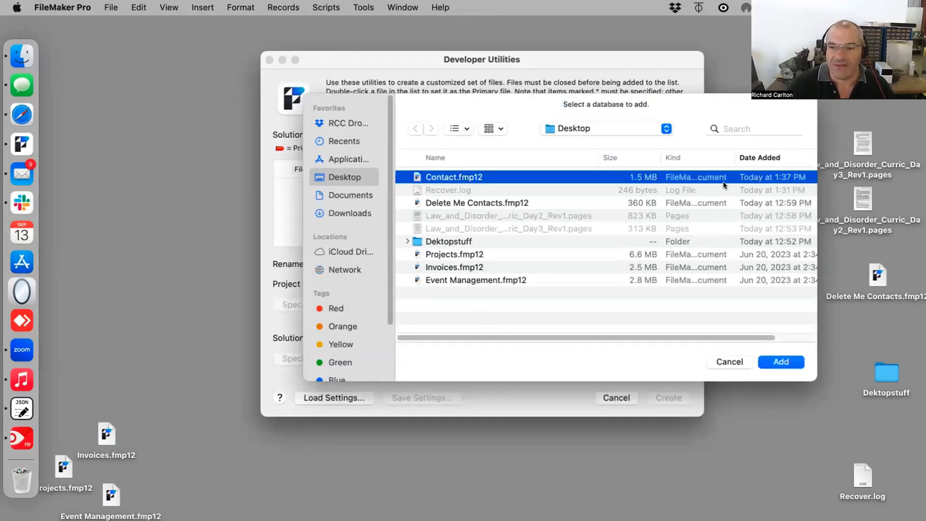
click(777, 364)
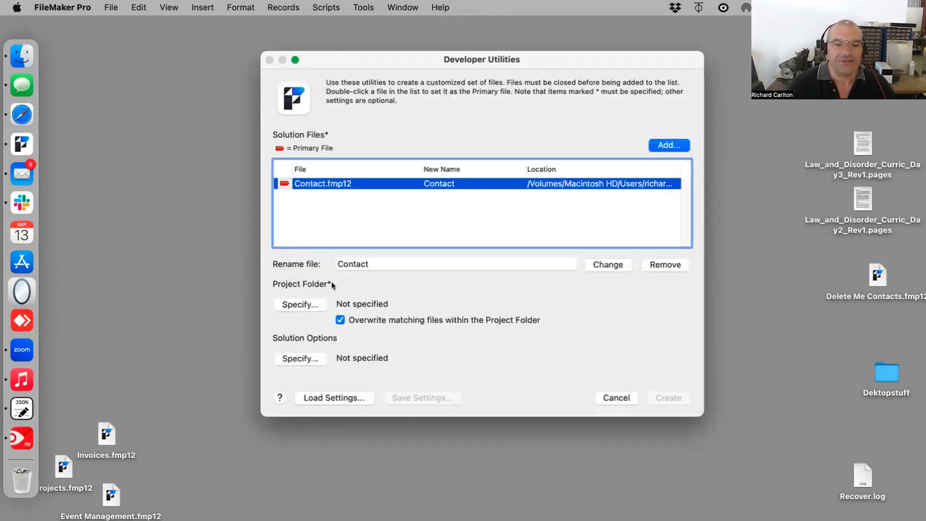
Step: Rename the solution file to Contact EAR
click(371, 264)
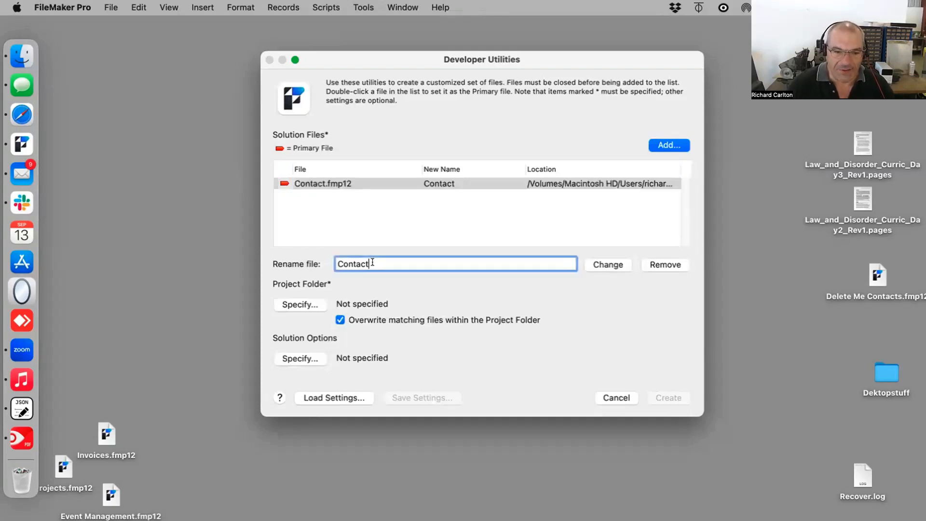
text(New)
key(BackSpace)
key(BackSpace)
key(BackSpace)
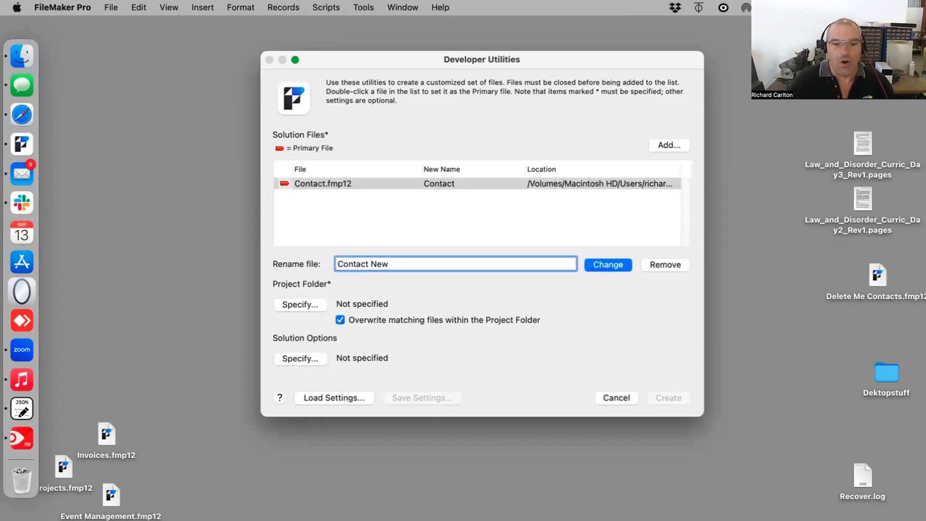
text(EAR)
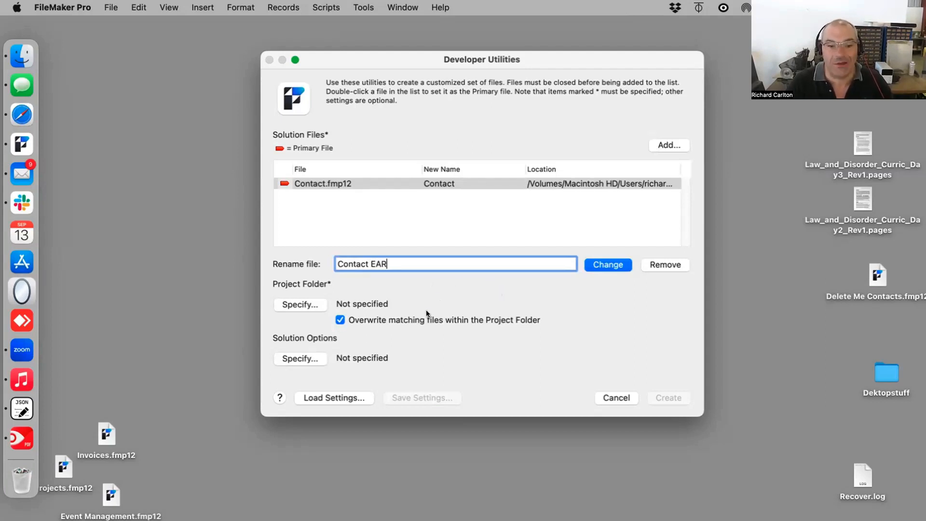
click(603, 264)
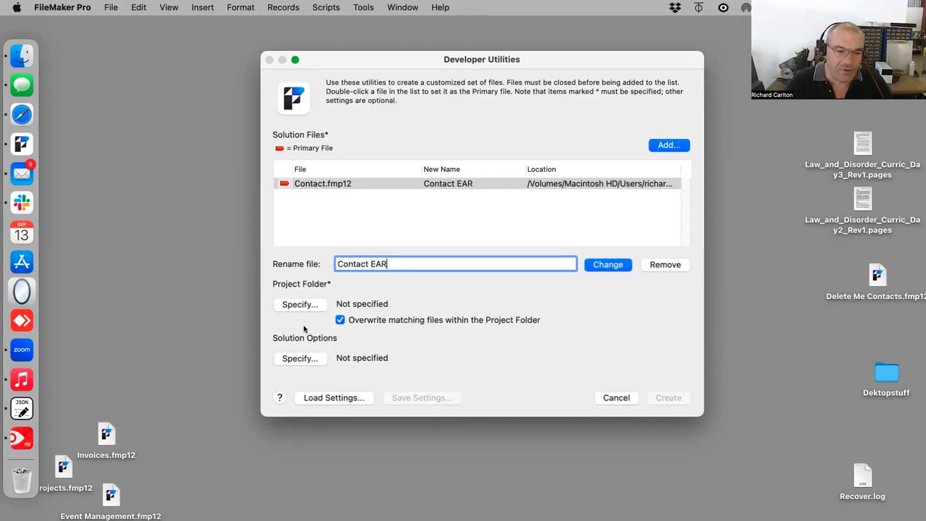
Step: In the solution options, turn on Create Error log for any processing errors and Enable Database Encryption
click(312, 356)
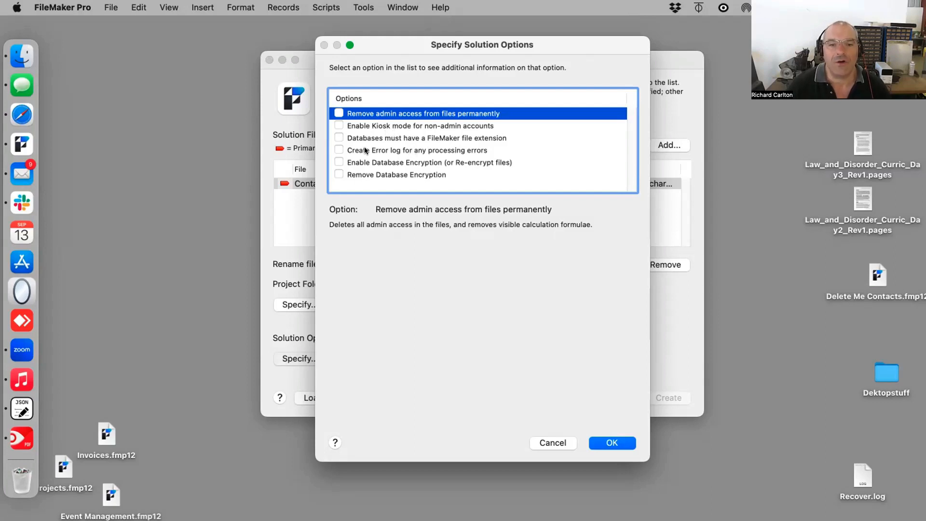
click(339, 150)
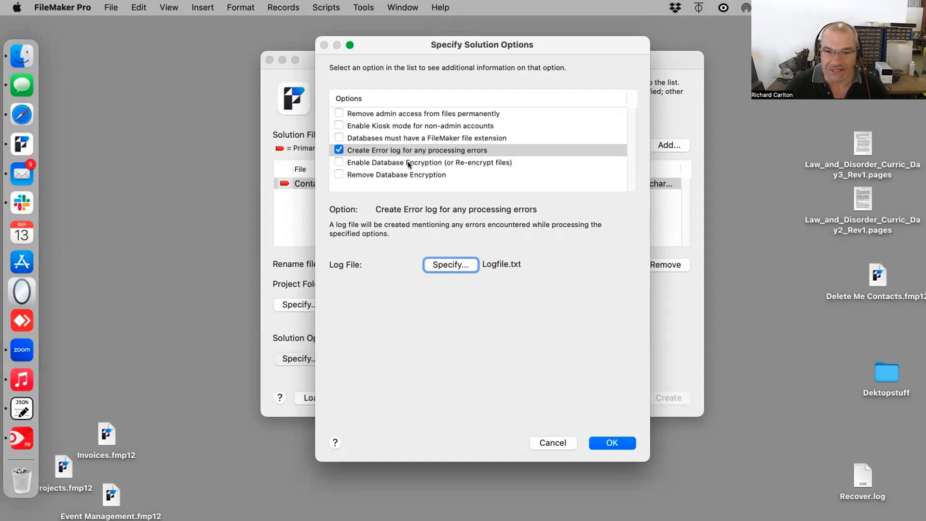
click(409, 163)
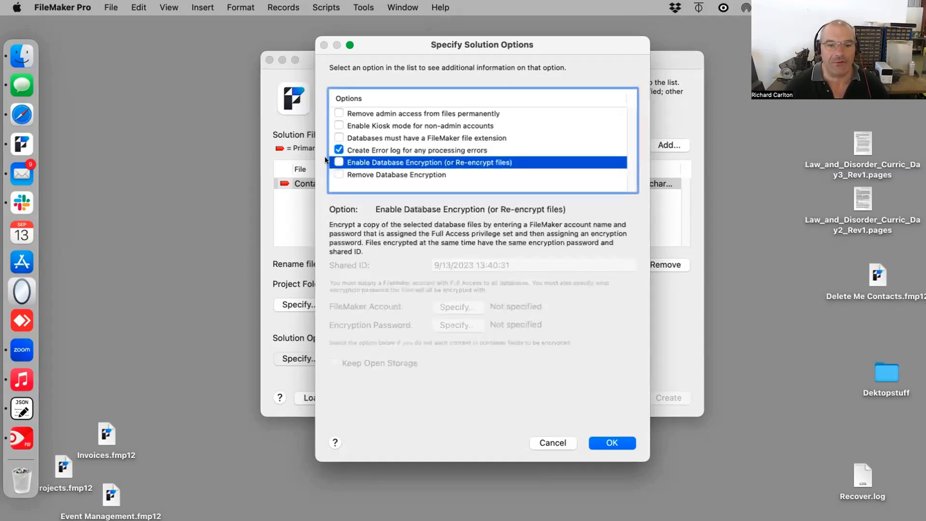
click(338, 162)
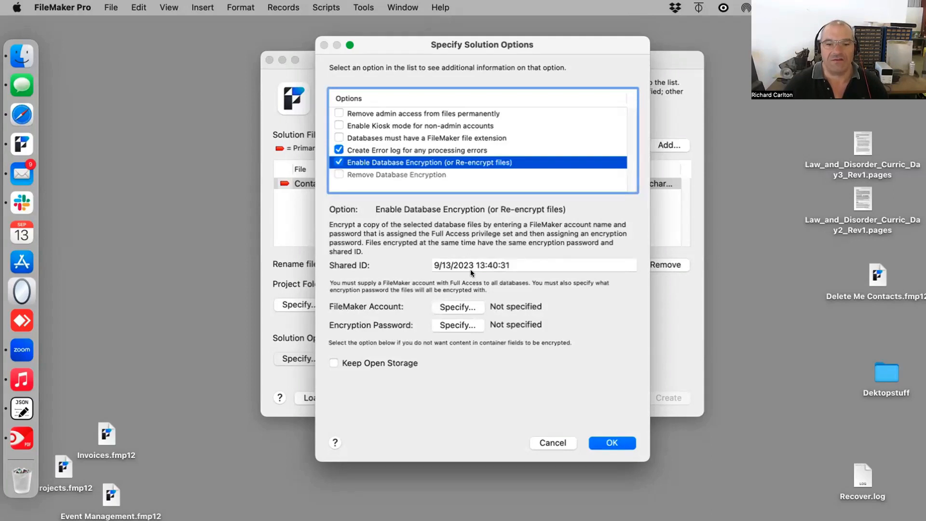
click(516, 264)
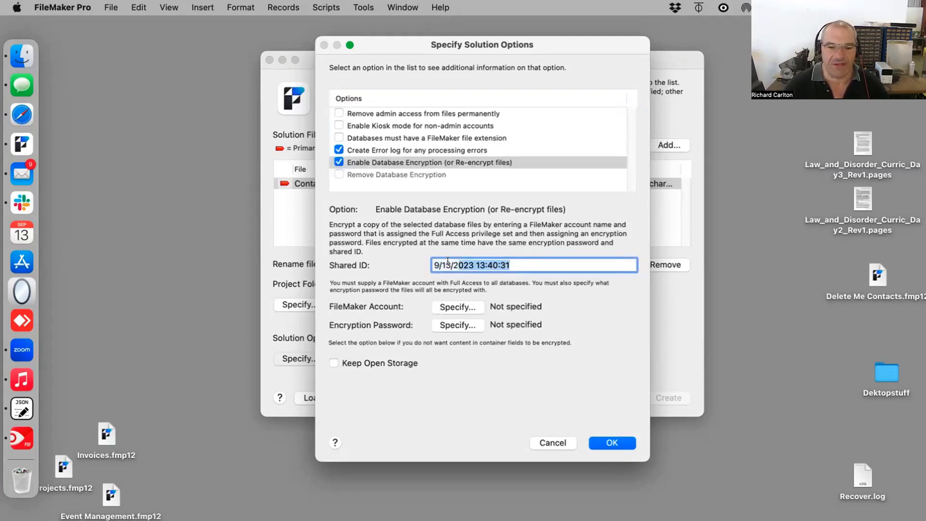
Step: Specify the full-access FileMaker account for encryption by entering its account name and password
click(447, 307)
text(Dredd)
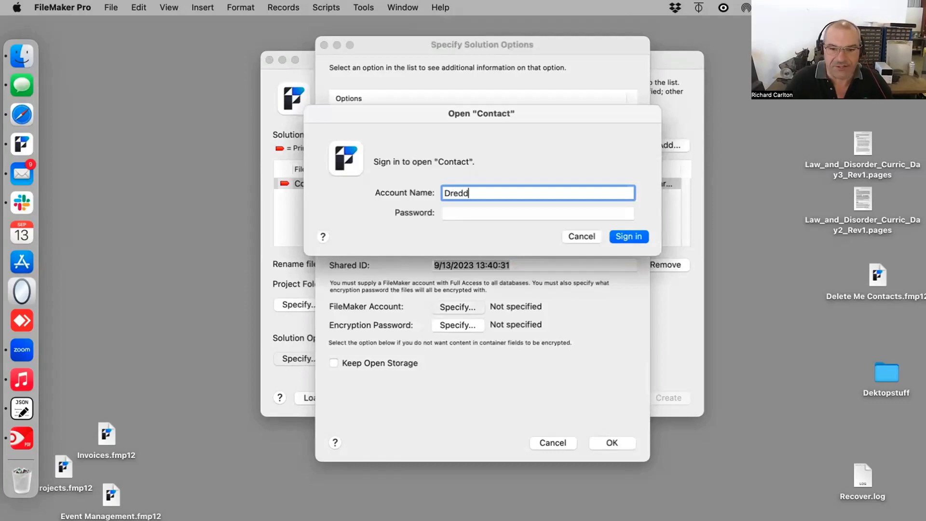
key(Tab)
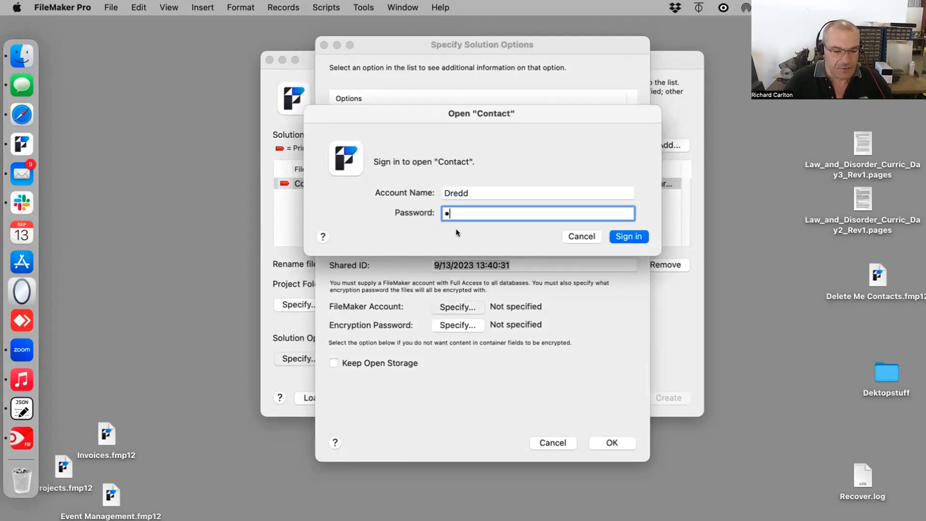
click(632, 236)
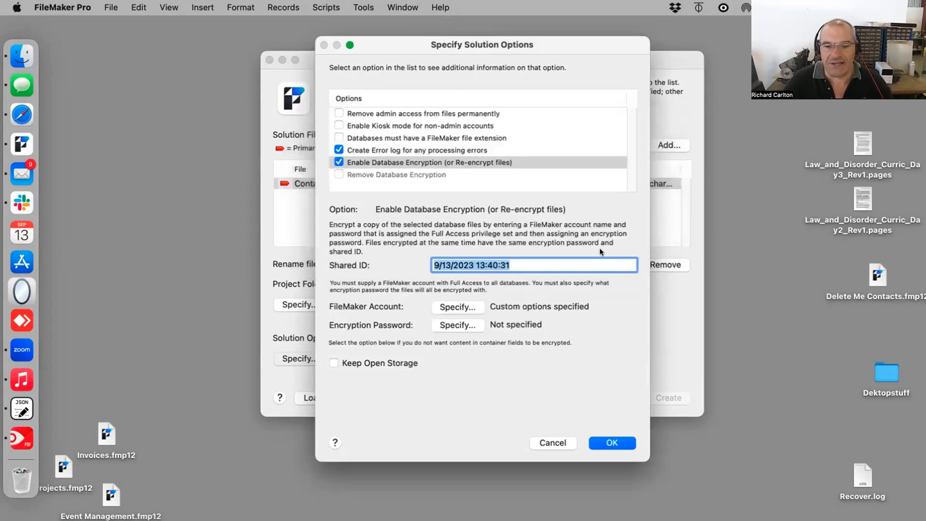
Step: Set and confirm the encryption password, add the hint Count from 1 to 4, and accept the solution options
click(446, 325)
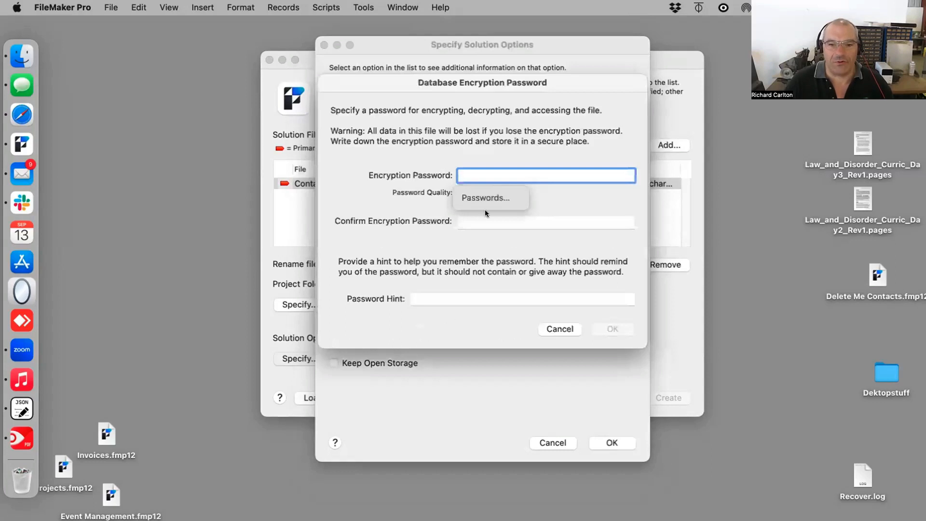
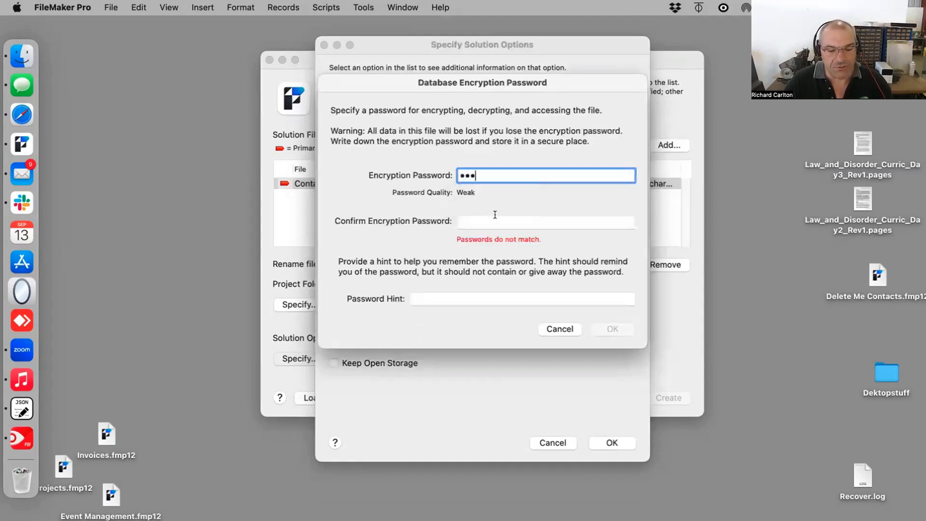
key(Tab)
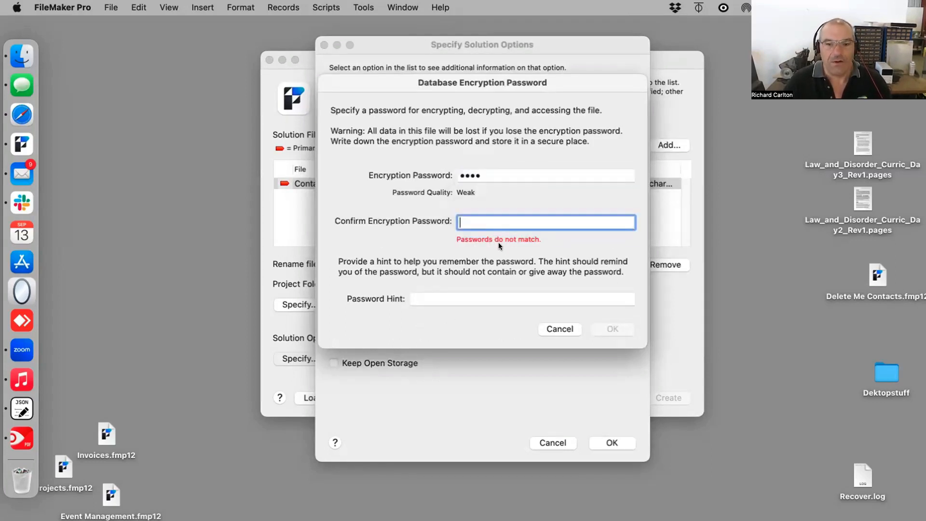
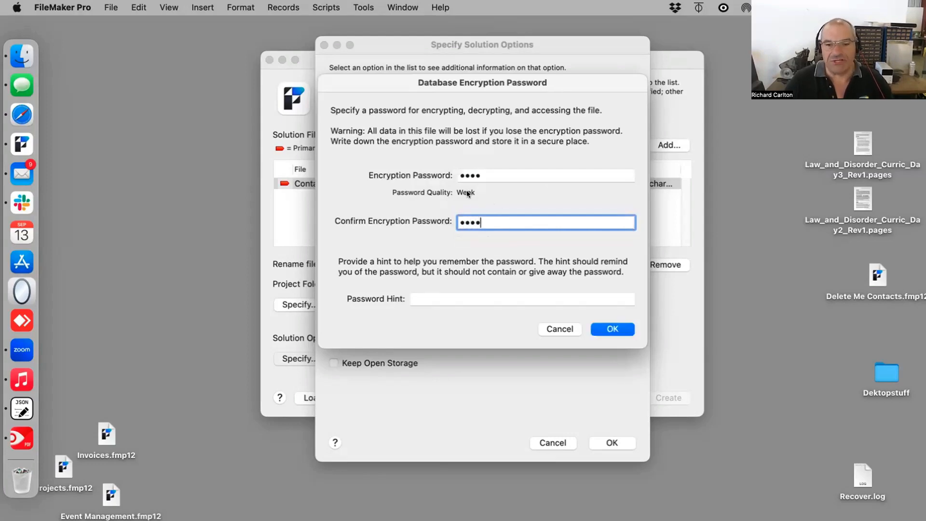
drag(447, 81, 584, 170)
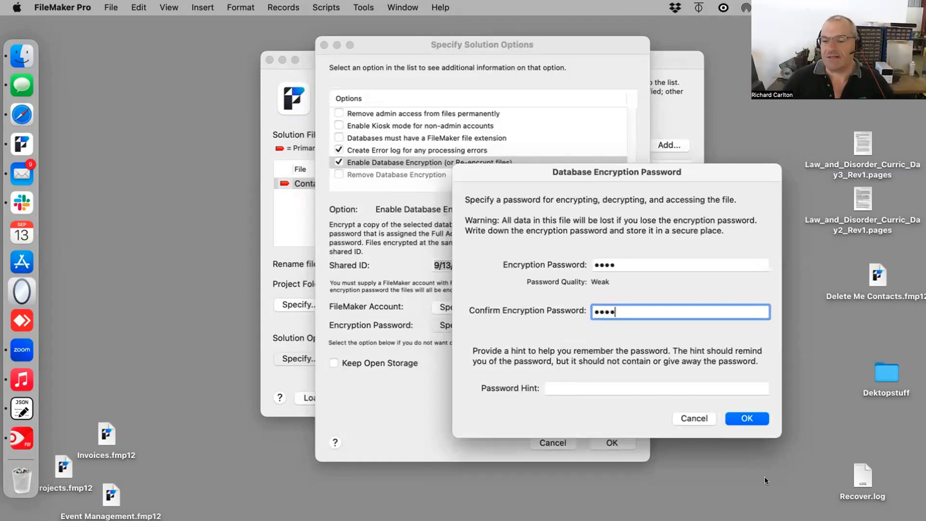
click(746, 418)
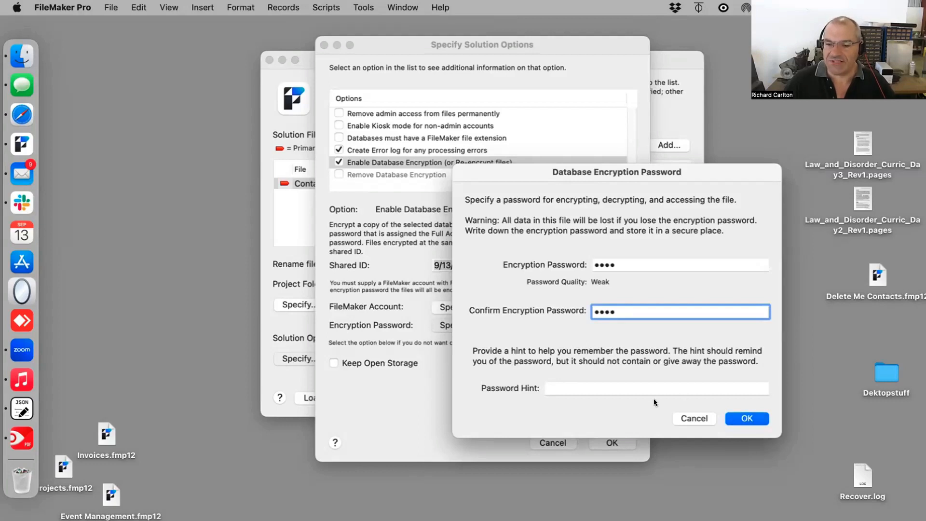
click(612, 389)
text(Co)
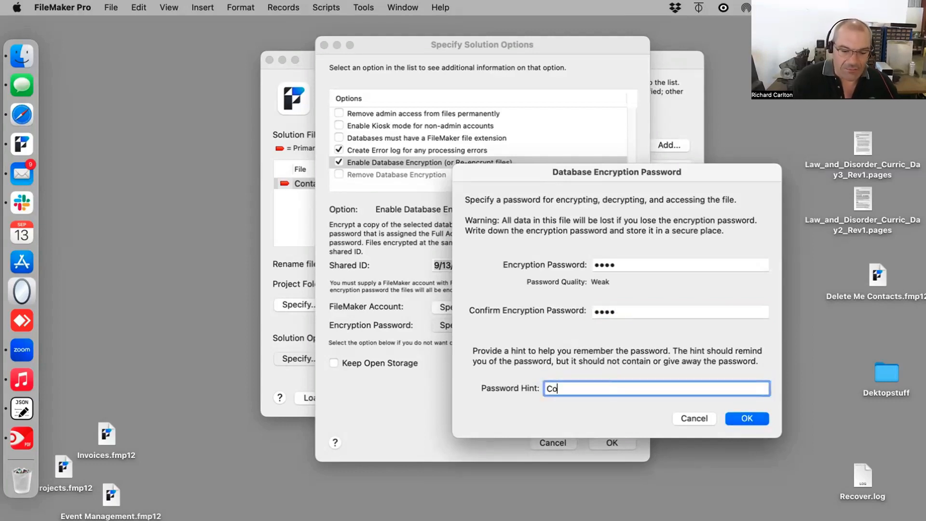
text(unt from 1 to 4)
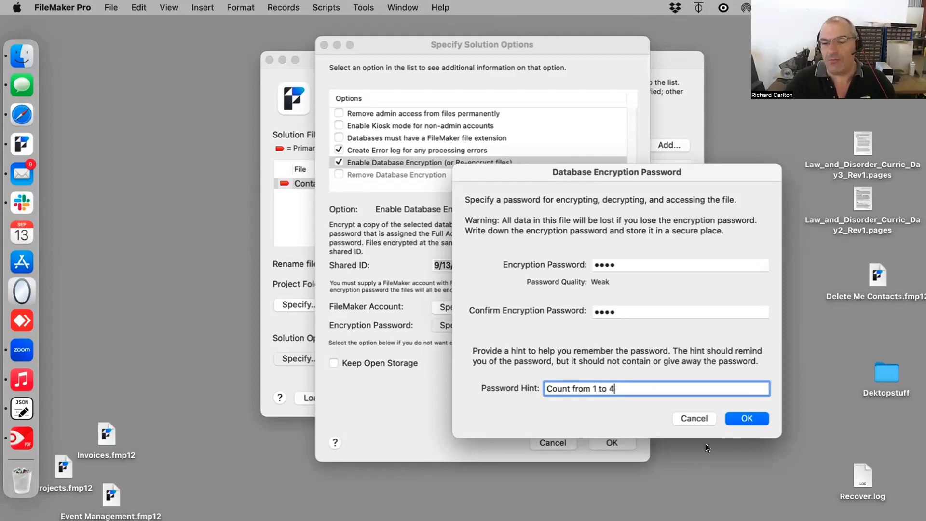
click(739, 416)
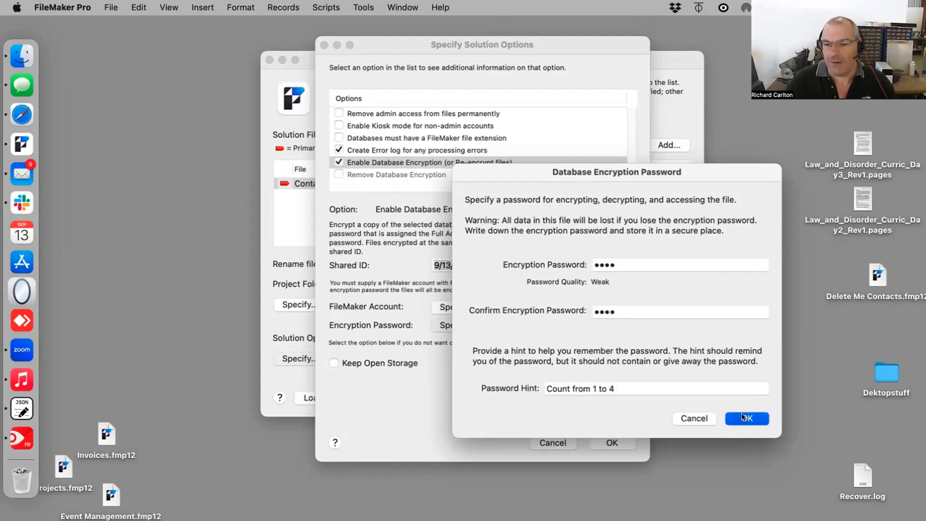
click(612, 443)
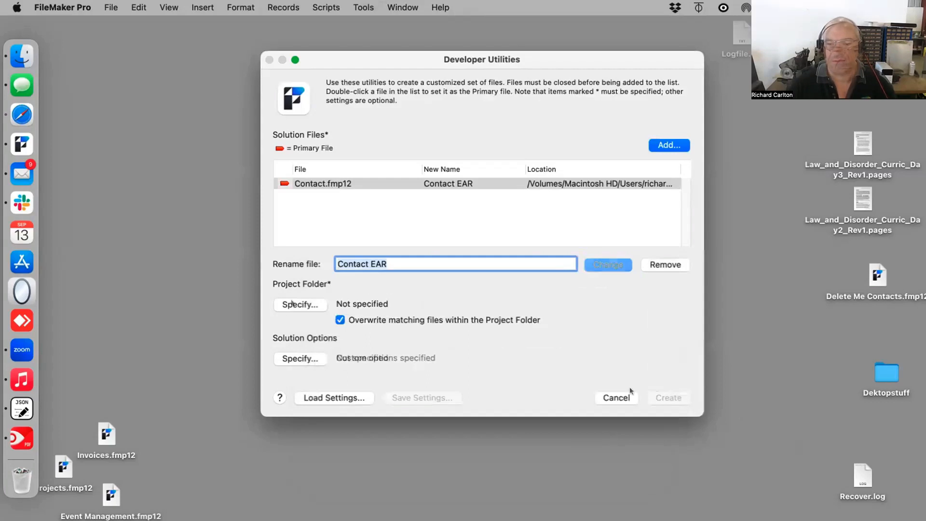
Step: Create a new desktop folder EAR Stuff as the project folder and create the encrypted solution
click(292, 305)
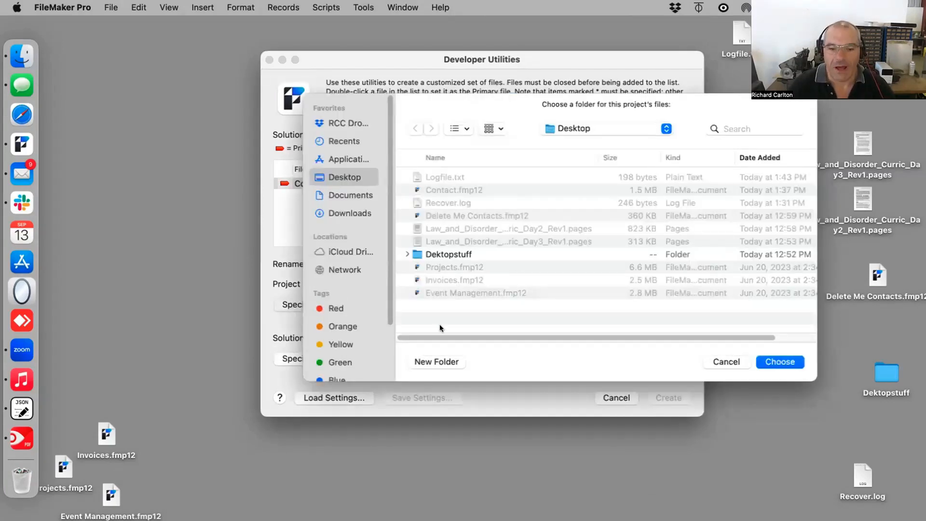
click(439, 361)
text(EAR Stuff)
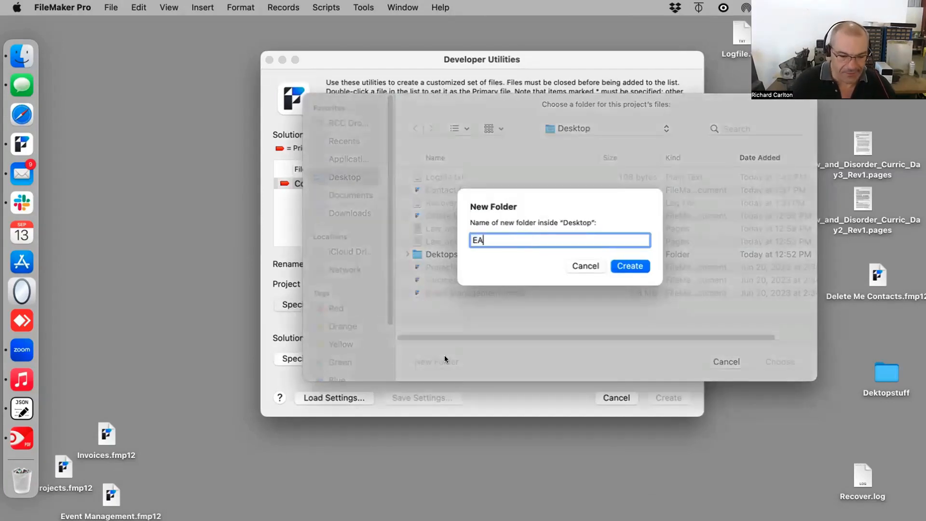
key(Return)
click(666, 398)
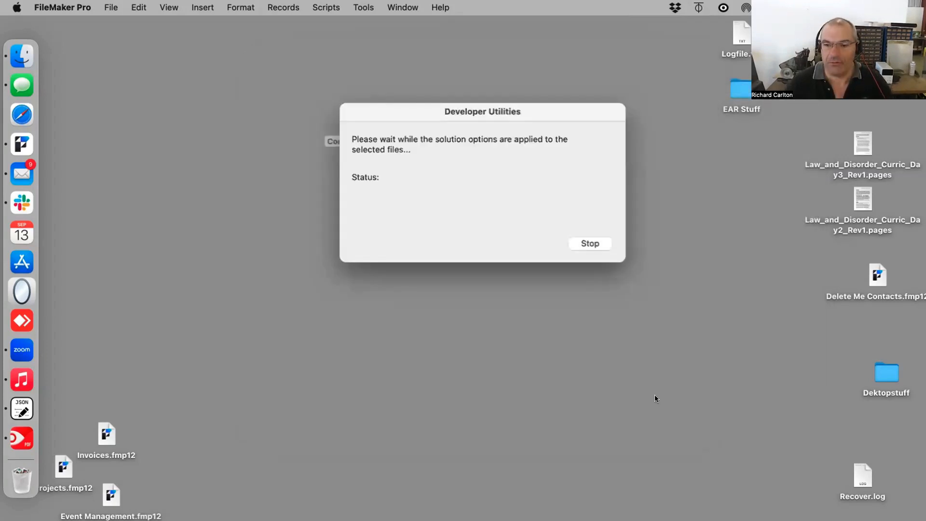
Step: Open the EAR Stuff folder and review the generated Logfile.txt
double_click(737, 90)
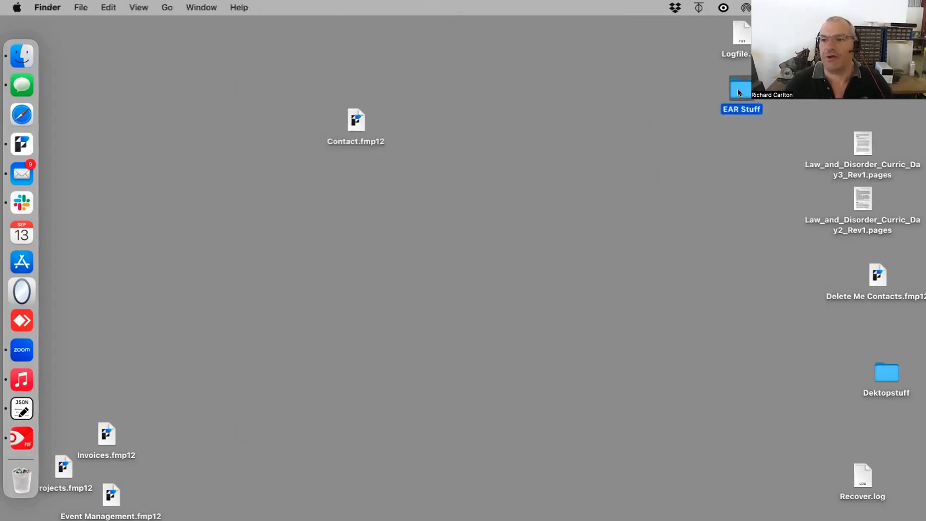
drag(415, 146, 418, 238)
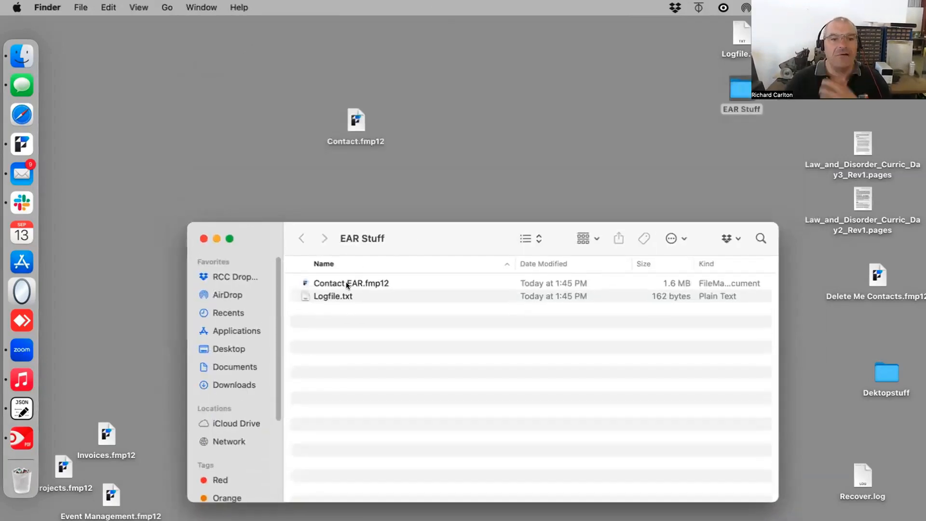
double_click(346, 292)
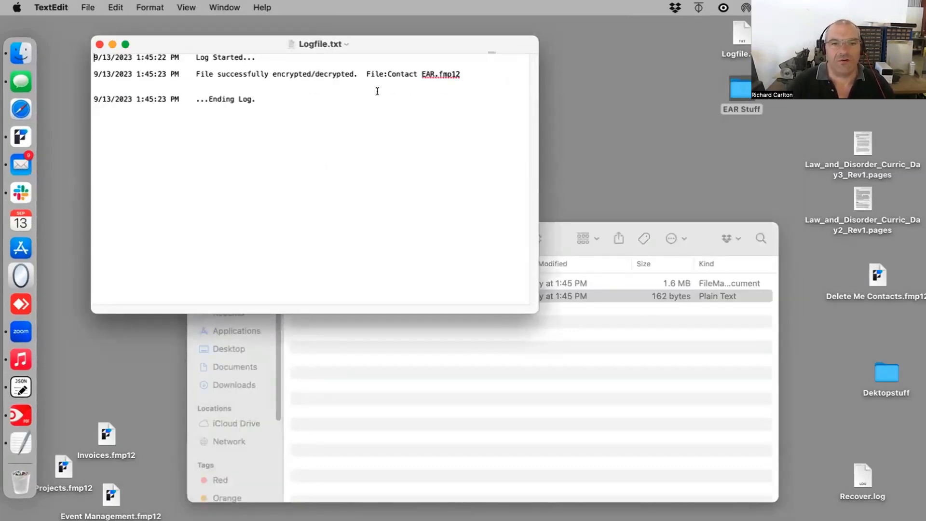
triple_click(307, 92)
key(cmd+a)
key(cmd+w)
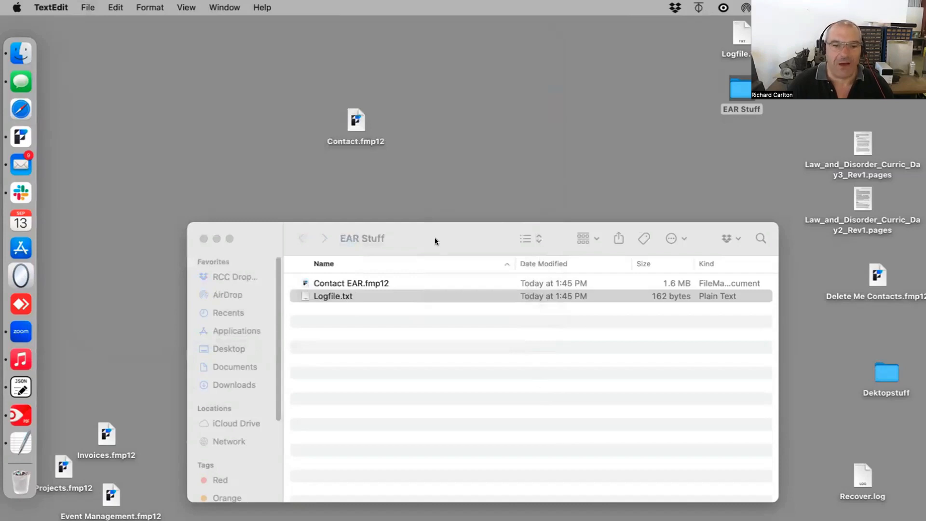
drag(436, 239, 443, 190)
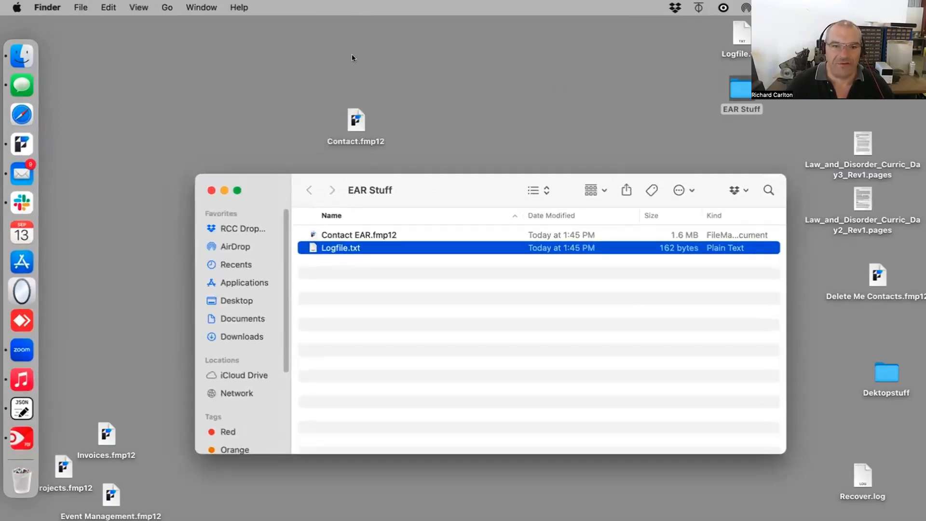
Step: Open the encrypted Contact EAR.fmp12 from the EAR Stuff folder and enter its encryption password
click(344, 235)
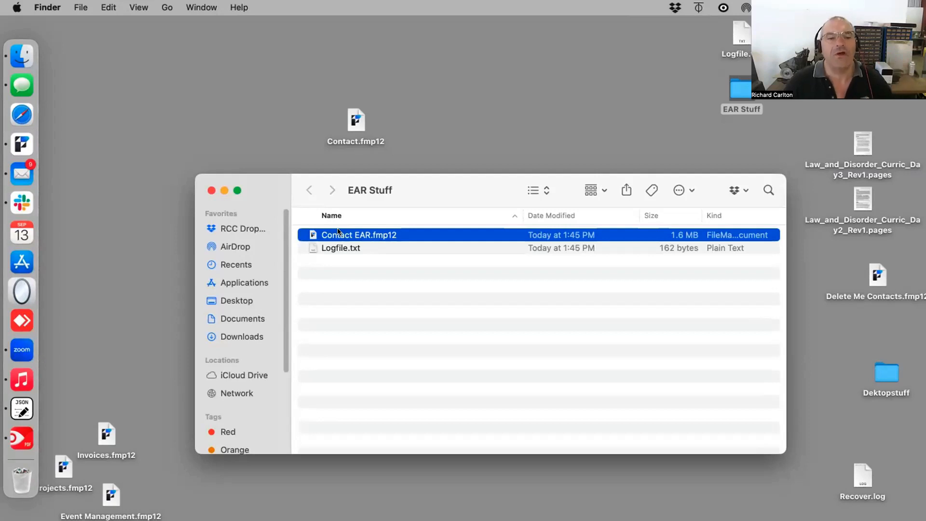
double_click(312, 235)
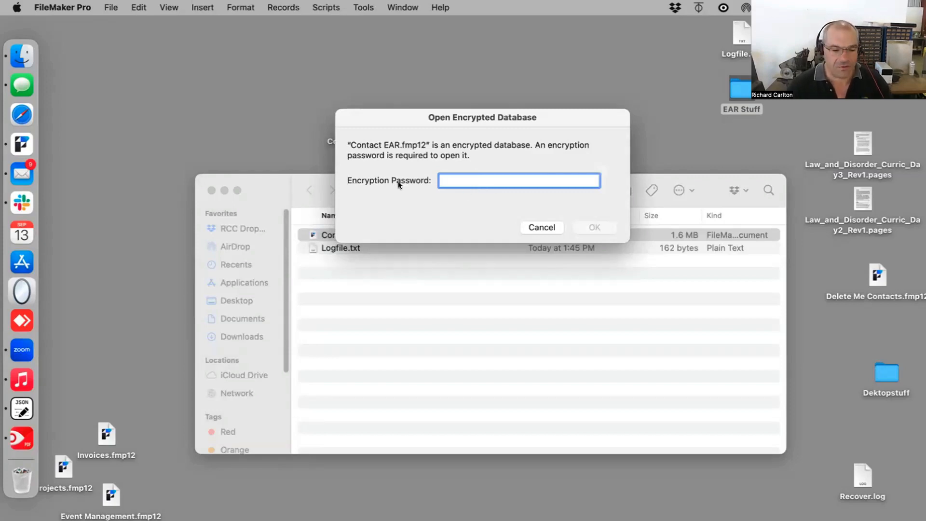
text(aaaa)
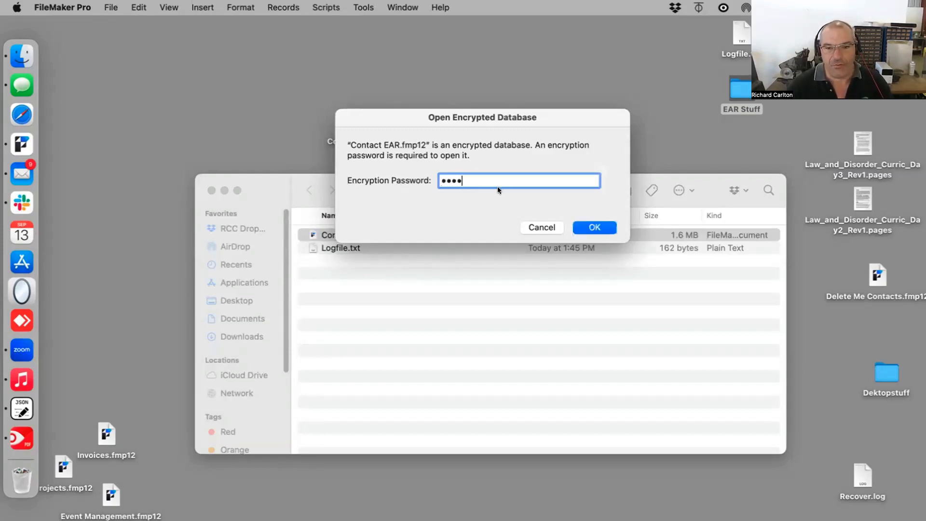
click(595, 226)
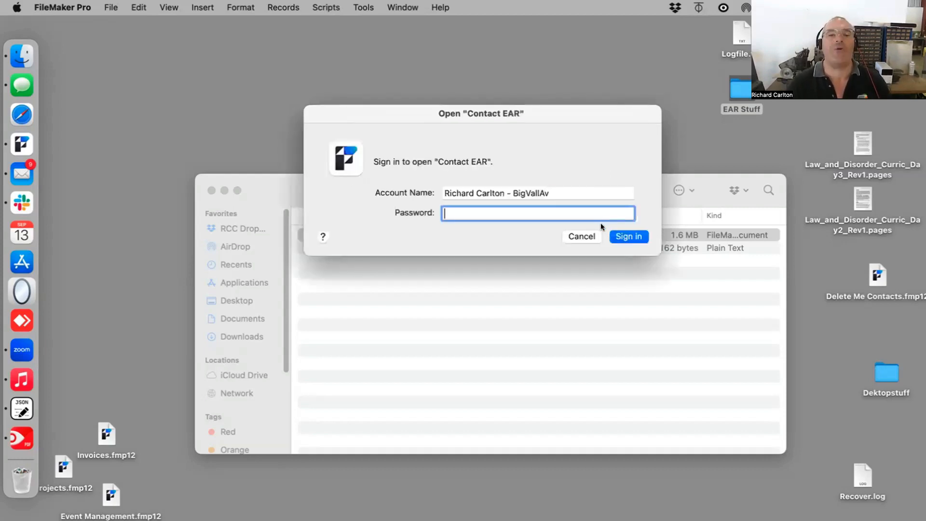
Step: Sign in to Contact EAR with the full-access account name and password, then close the database window
click(570, 188)
drag(569, 189, 280, 141)
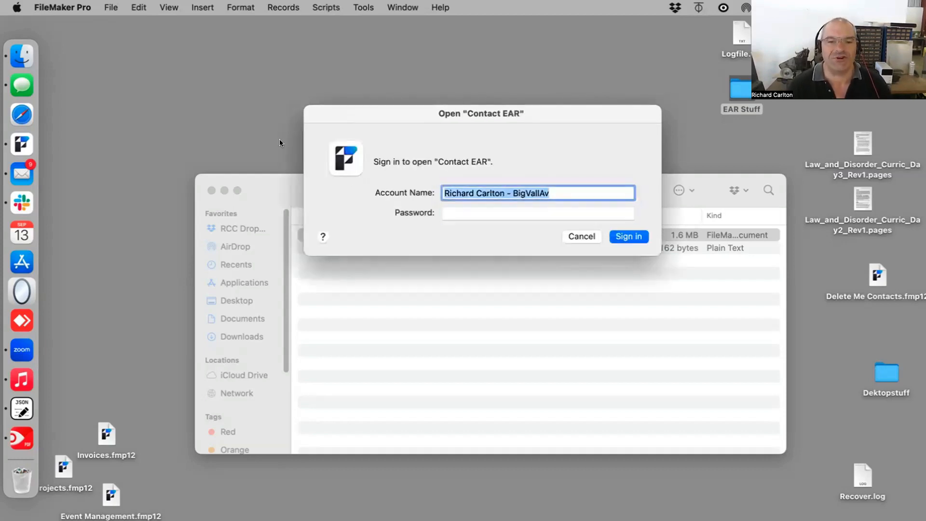
text(dredd)
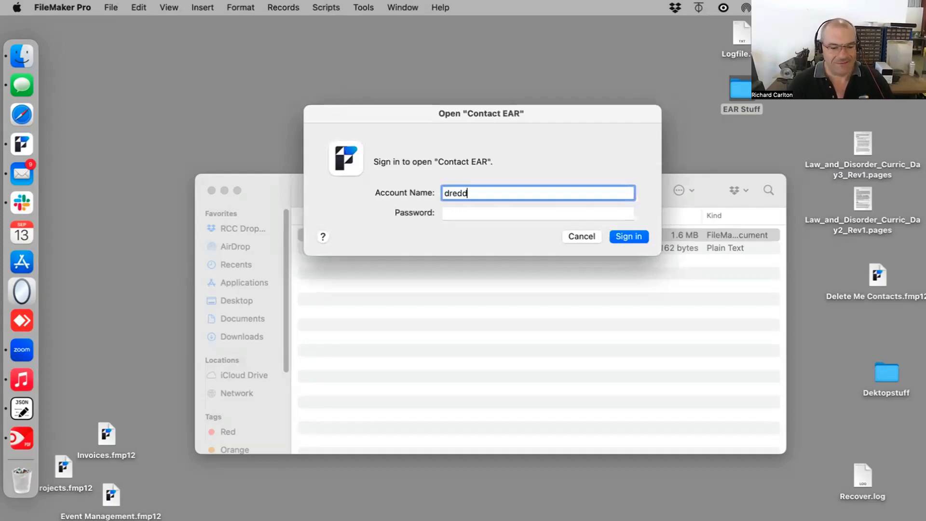
key(Tab)
text(****)
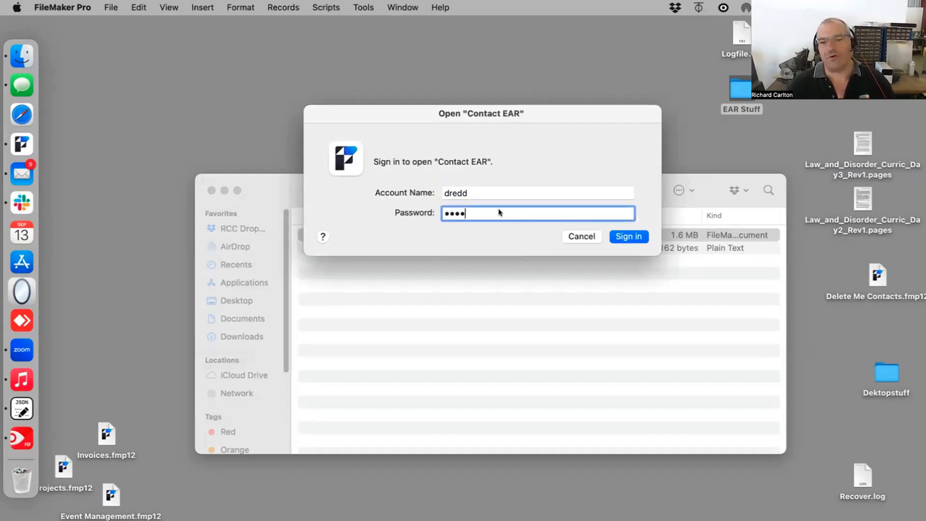
click(632, 236)
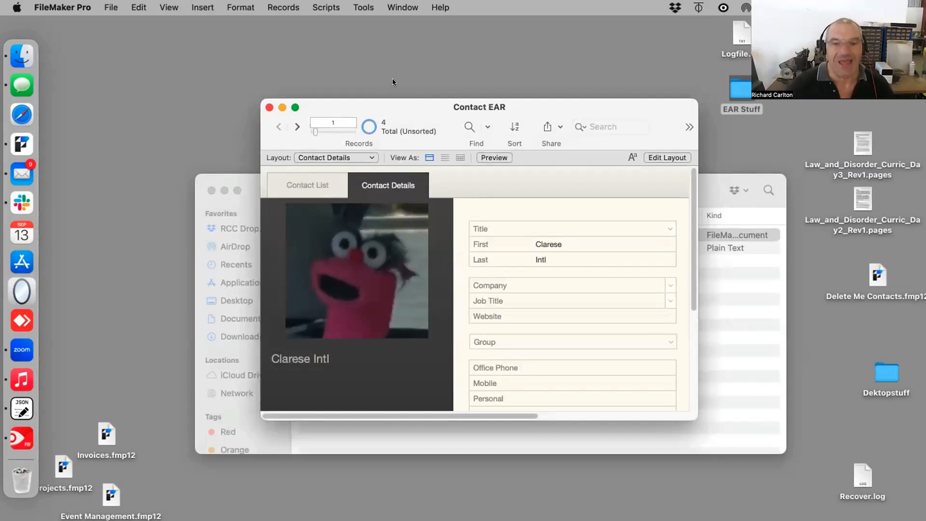
click(270, 107)
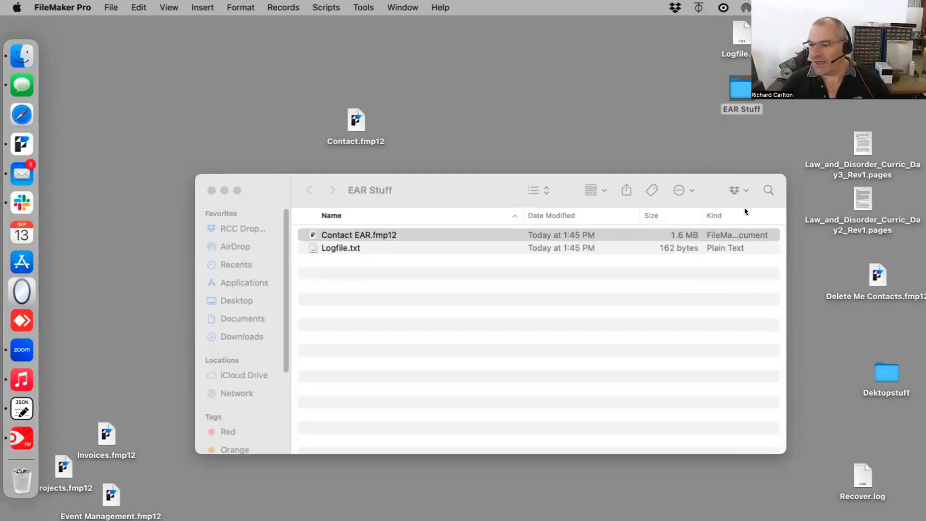
Step: Switch to the Serever_Frame_WebDirect.png diagram in Preview and mark the FileMaker Pro and Server areas with selection rectangles
drag(497, 181, 460, 241)
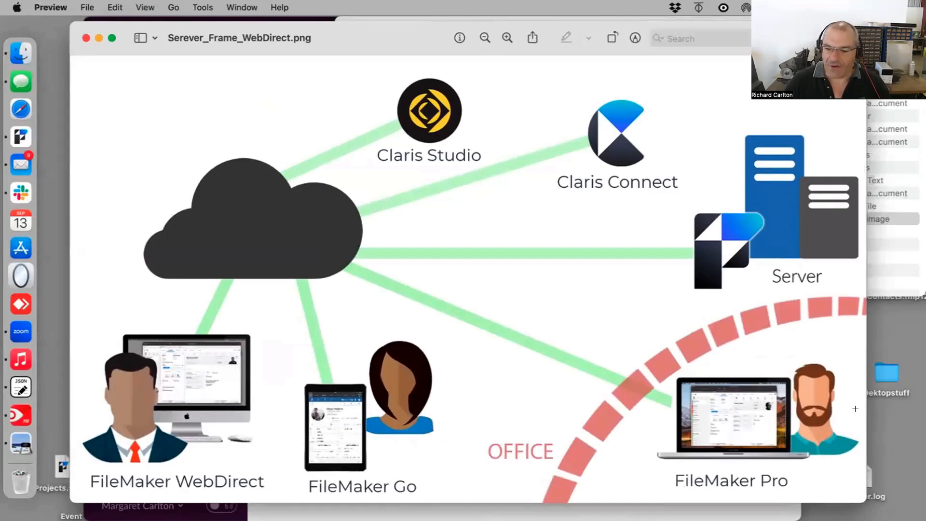
drag(838, 409, 663, 505)
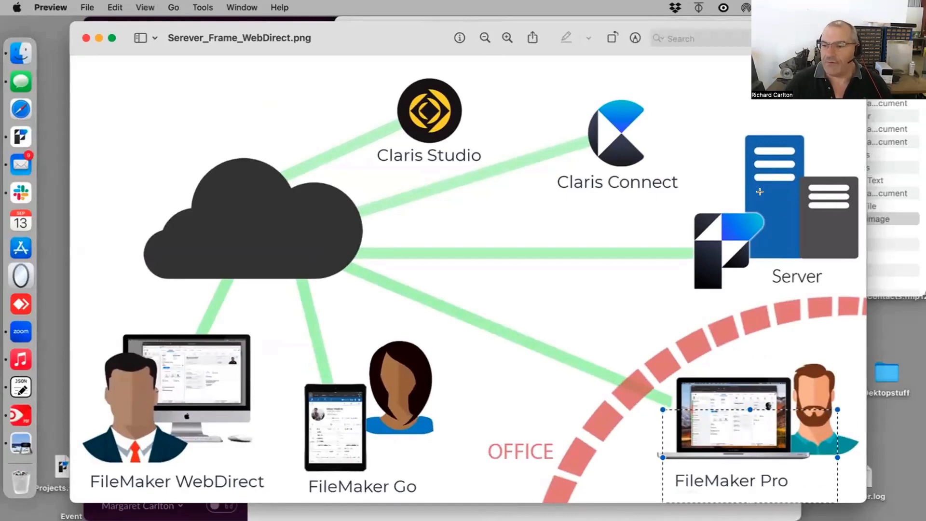
drag(809, 199, 736, 256)
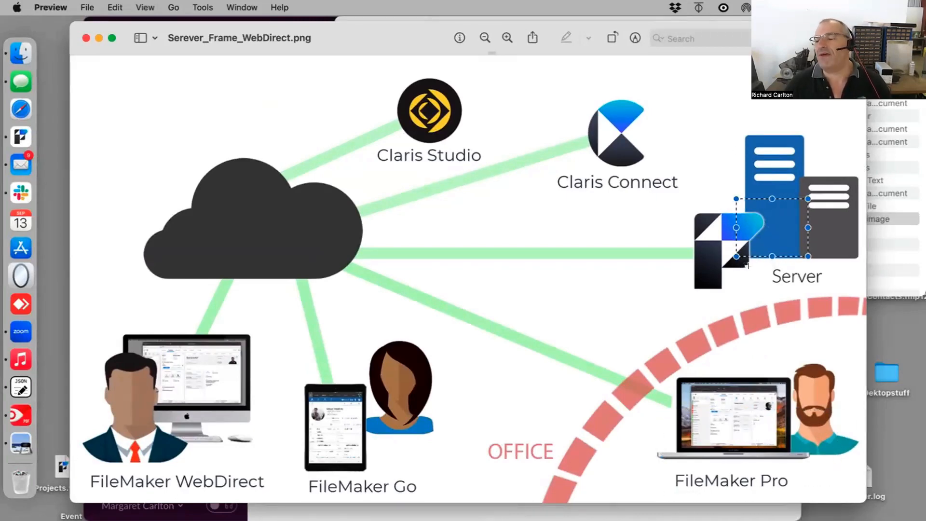
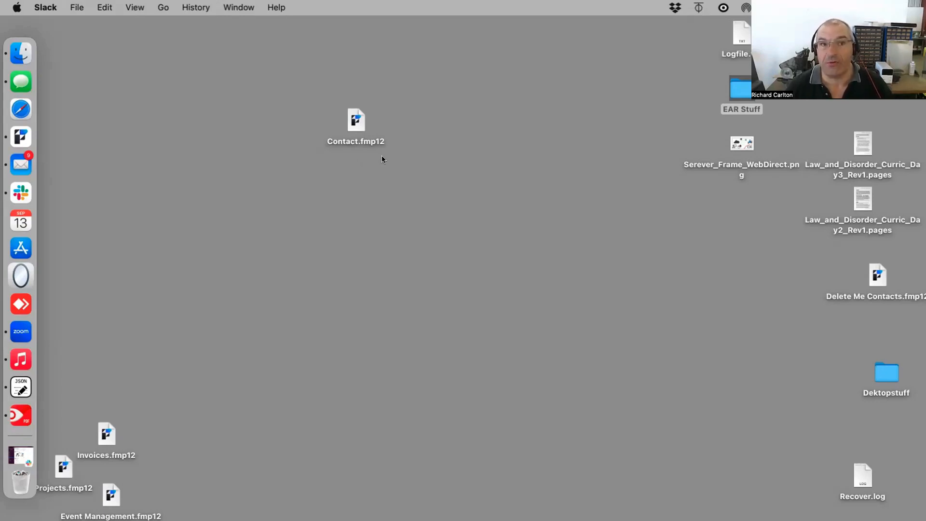
Step: Open Contact.fmp12 from the desktop and sign in with the full-access account name and password
click(355, 120)
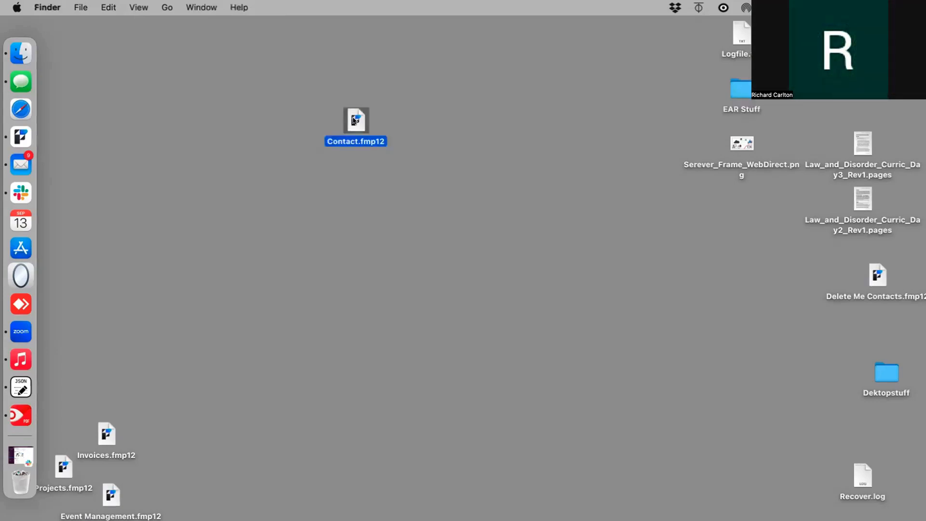
double_click(355, 120)
click(450, 203)
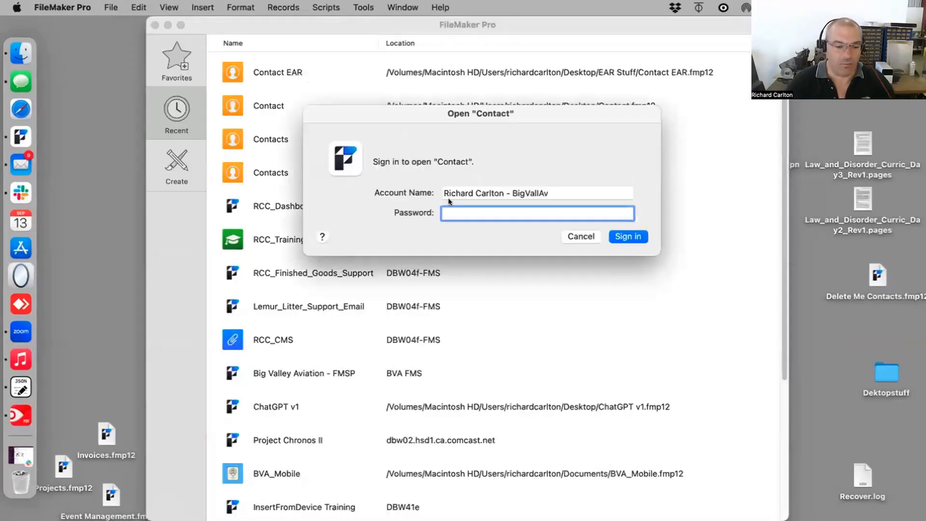
key(shift+Tab)
text(ad)
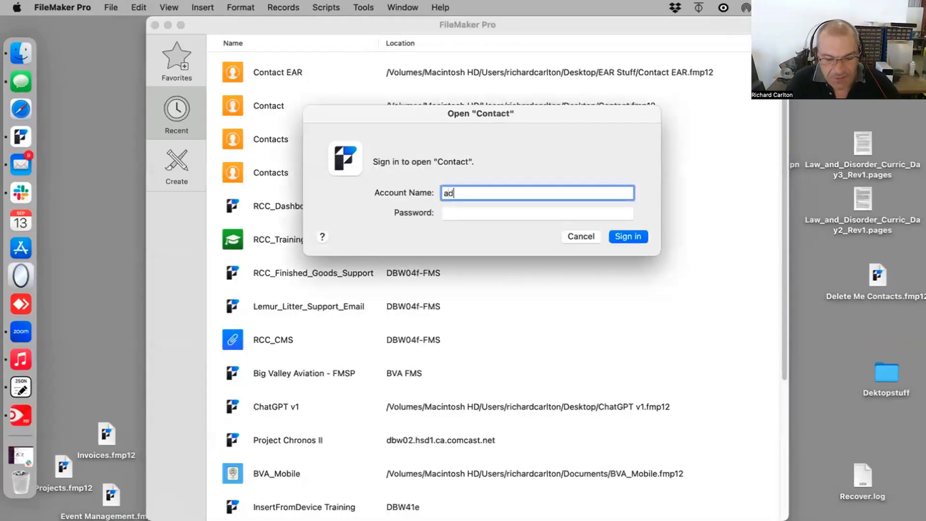
text(min)
key(Tab)
key(BackSpace)
key(BackSpace)
text(dd)
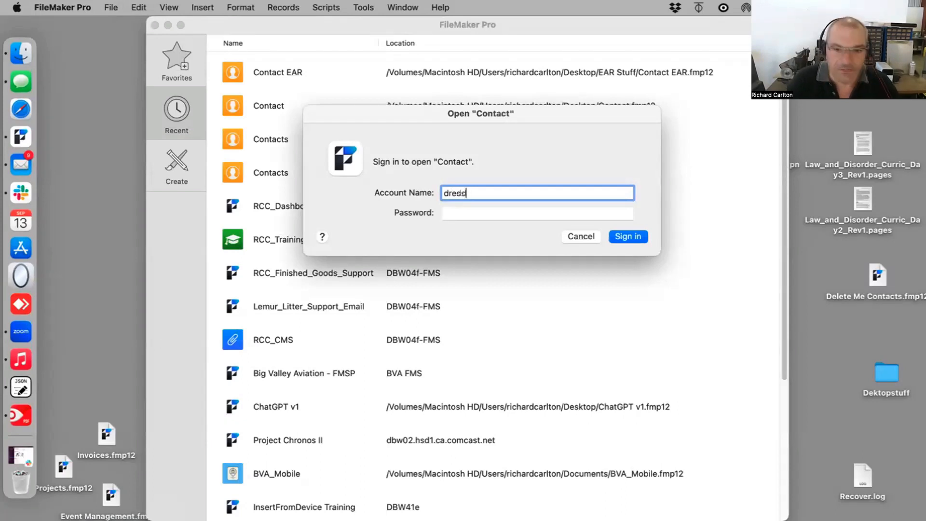
key(Tab)
text(••••)
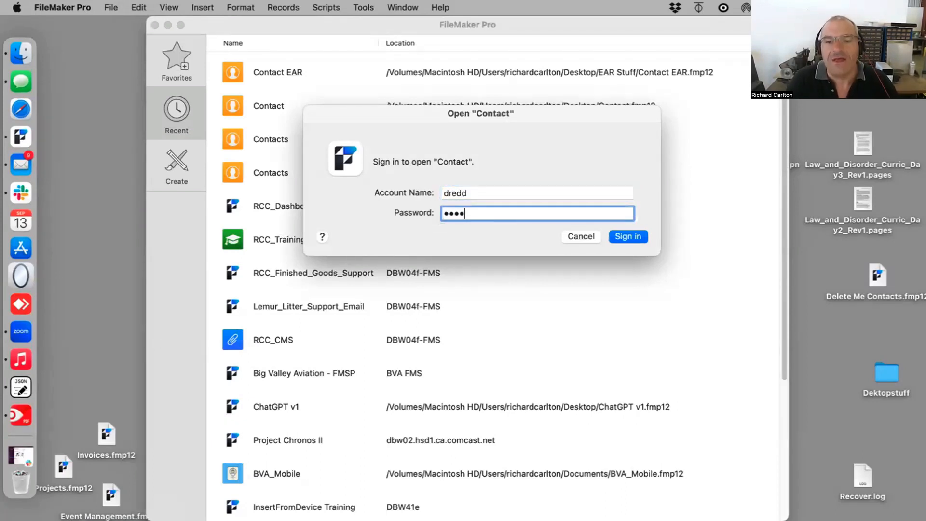
key(Return)
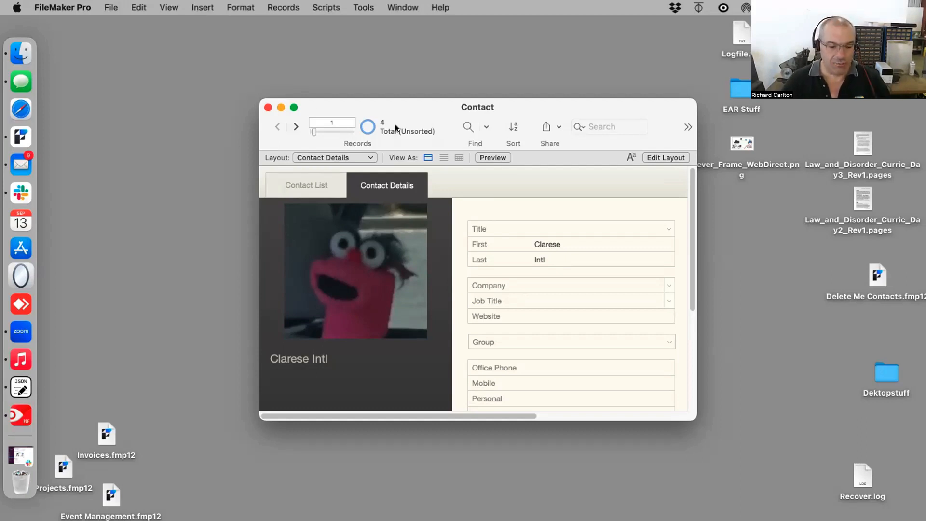
Step: Hide and then show the status toolbar in the Contact window
key(super+alt+s)
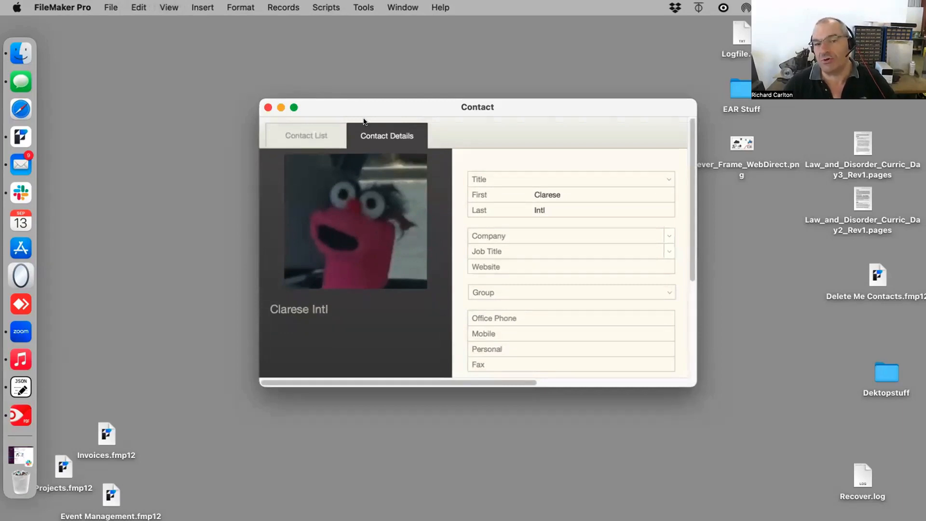
key(super+alt+s)
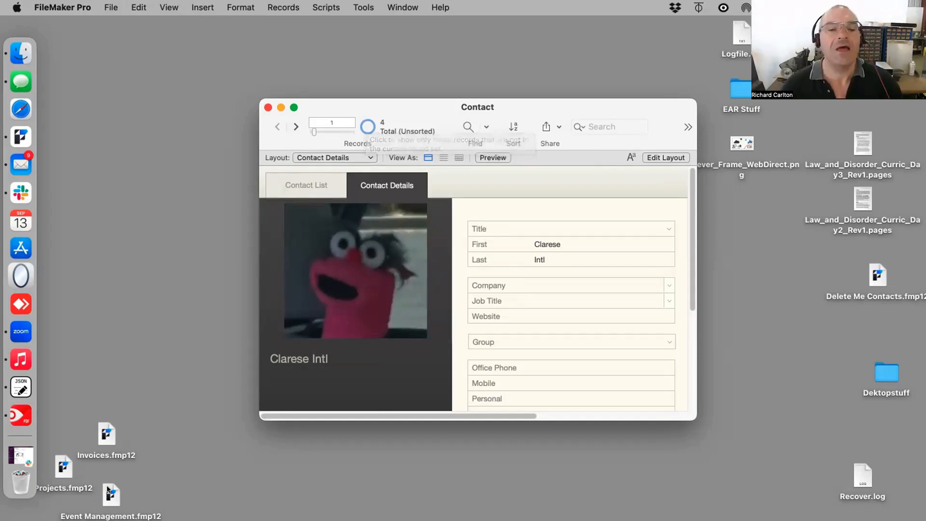
Step: Open Safari and go to the Claris FileMaker Server Admin Console sign-in page at dbw02.atrcc.com
click(20, 110)
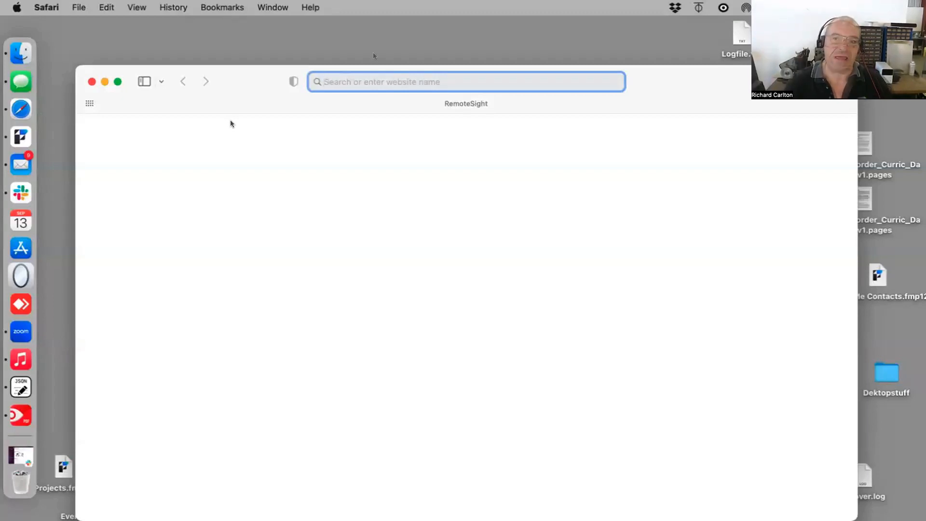
click(341, 80)
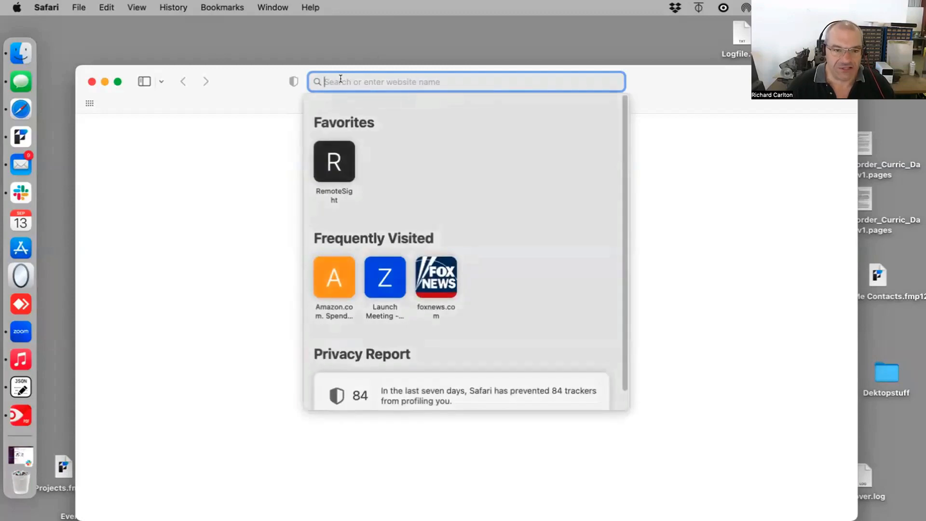
text(dbw02.atrcc.com)
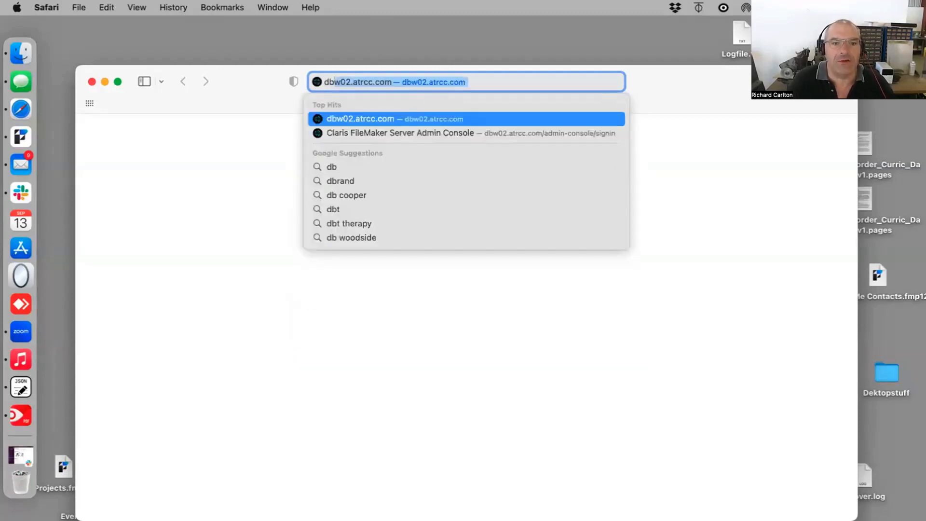
key(Down)
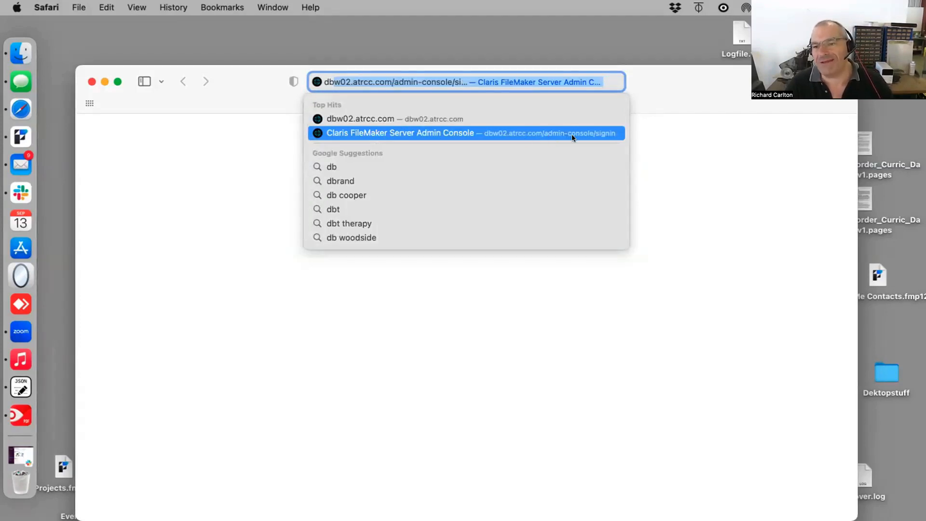
click(589, 132)
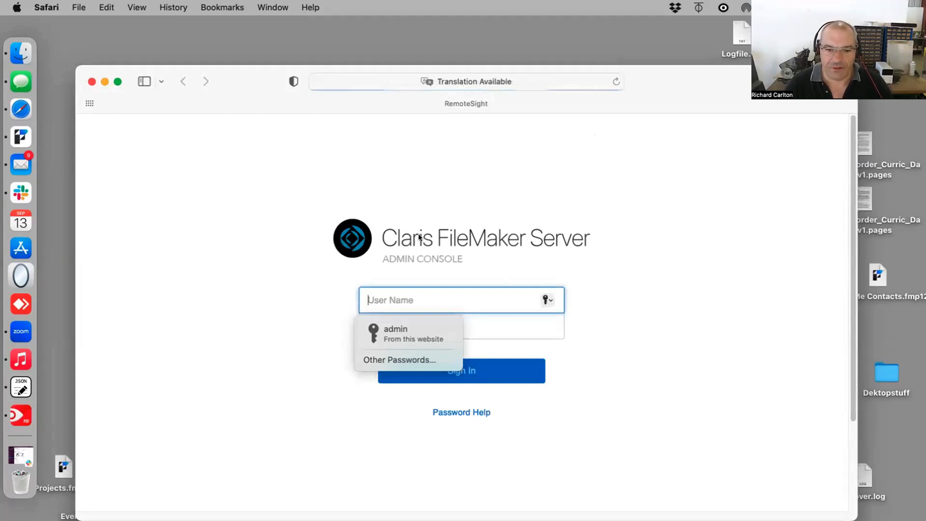
Step: Sign in to the Admin Console using the saved admin account name and password
click(398, 337)
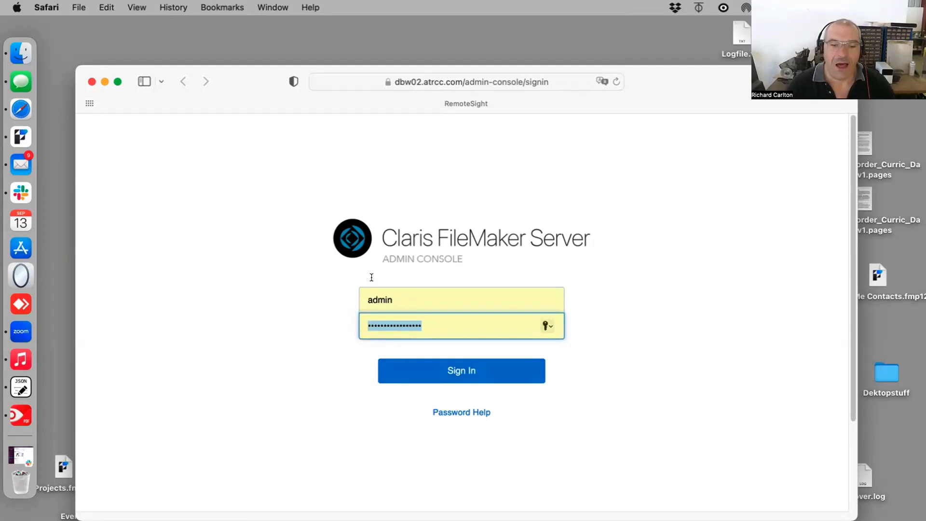
drag(402, 294, 354, 286)
key(Tab)
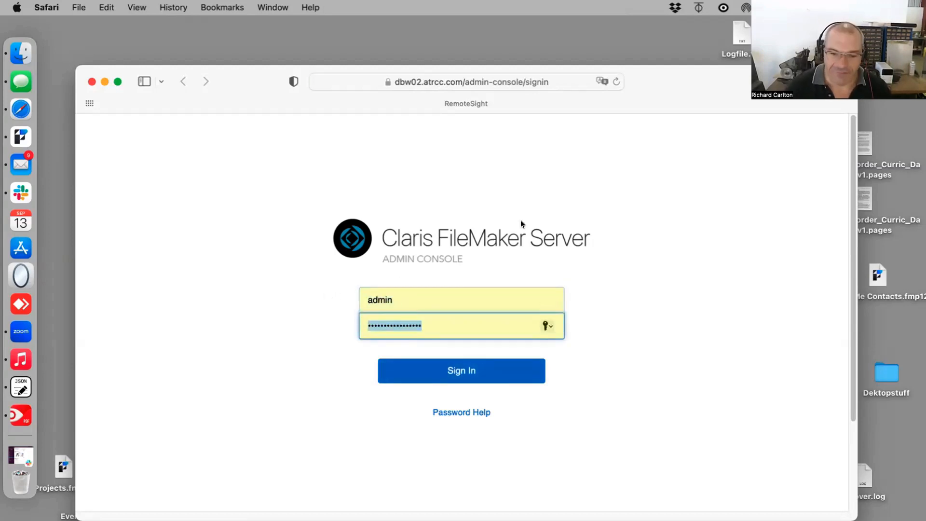
click(454, 370)
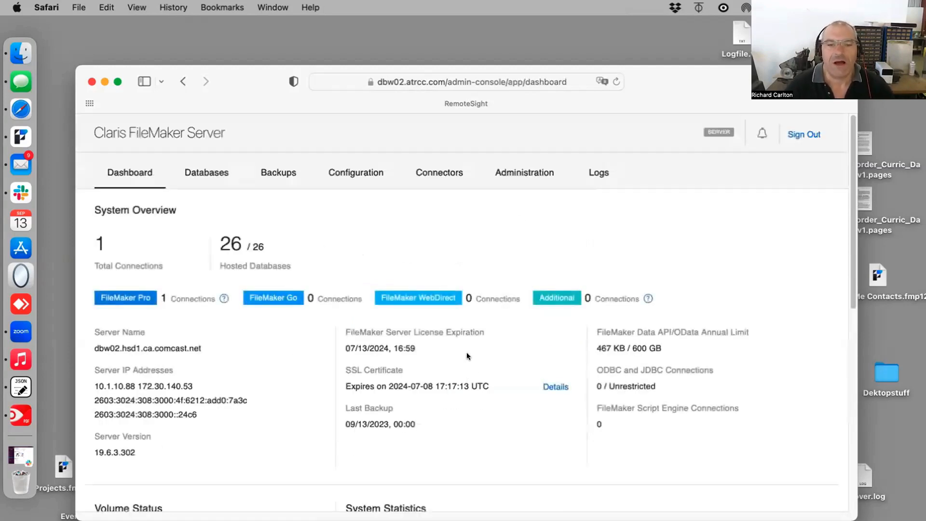
Step: Review the Admin Console dashboard's connection counts, license expiration and SSL certificate details
drag(674, 90, 675, 87)
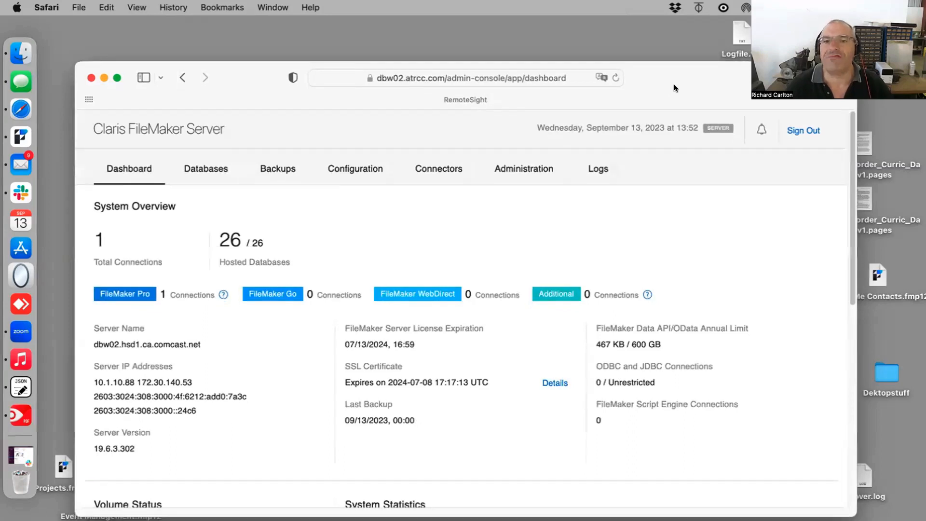
drag(237, 74, 238, 30)
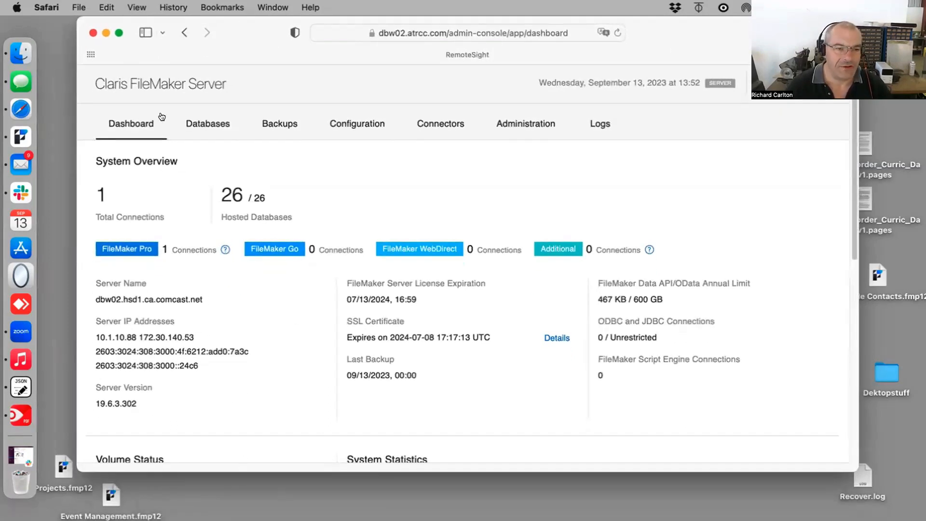
scroll(187, 253, down, 2)
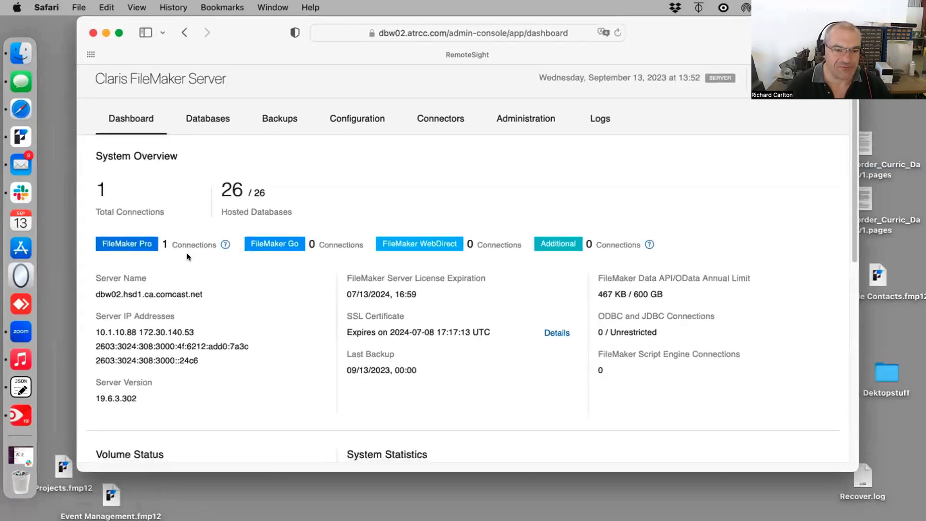
scroll(186, 253, down, 1)
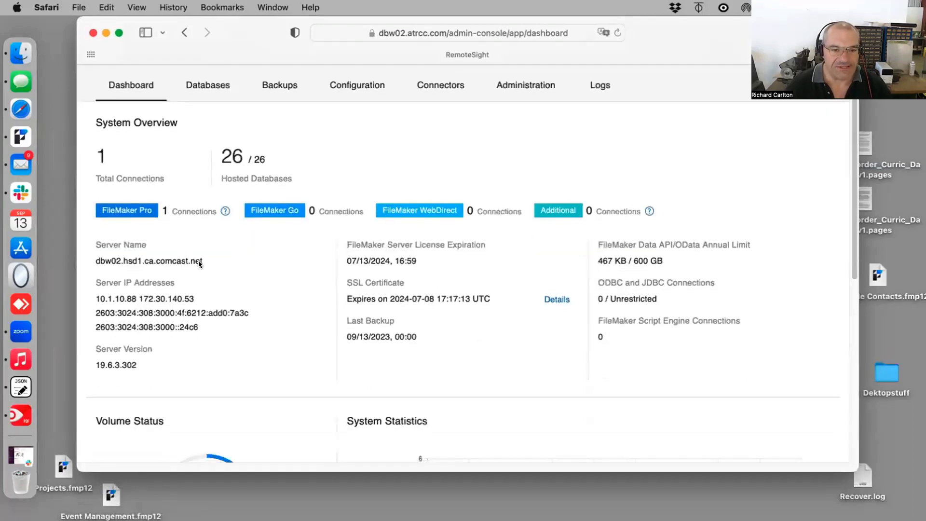
double_click(166, 210)
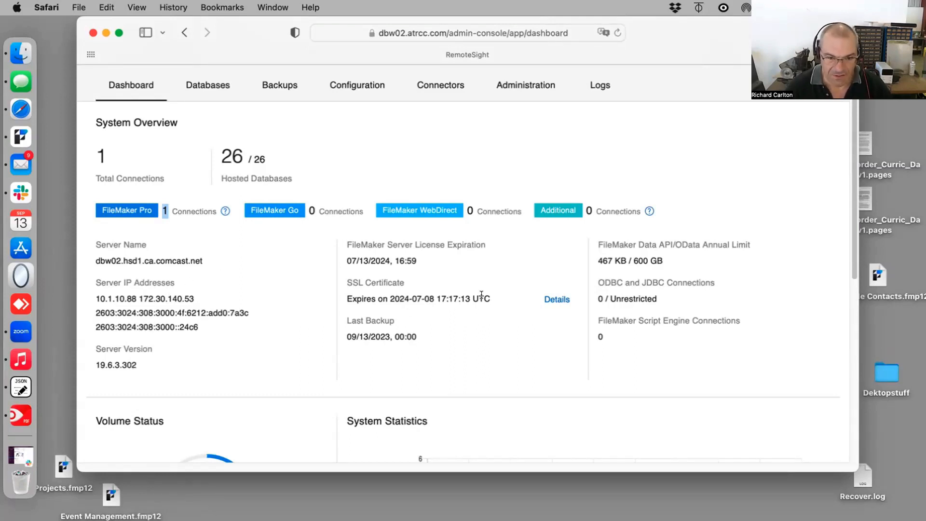
drag(484, 299, 383, 243)
scroll(265, 342, down, 3)
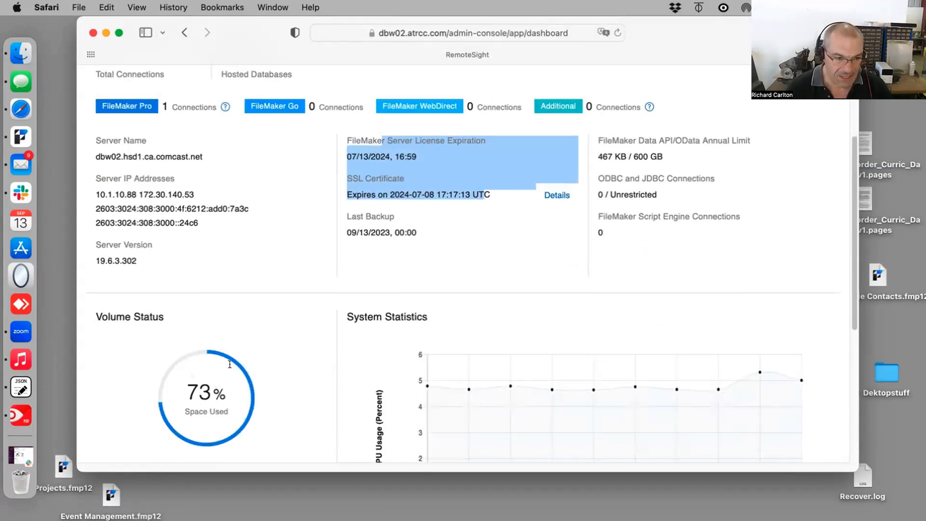
scroll(327, 261, up, 3)
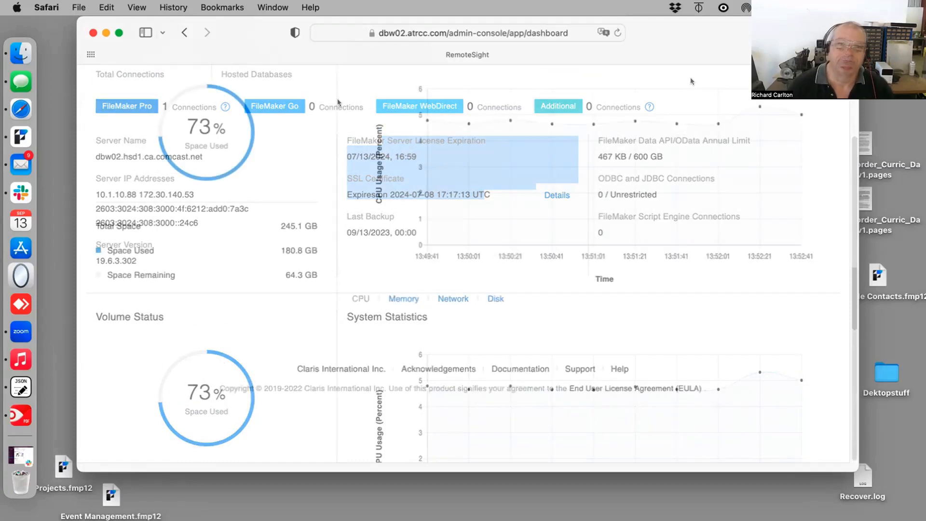
scroll(172, 176, up, 3)
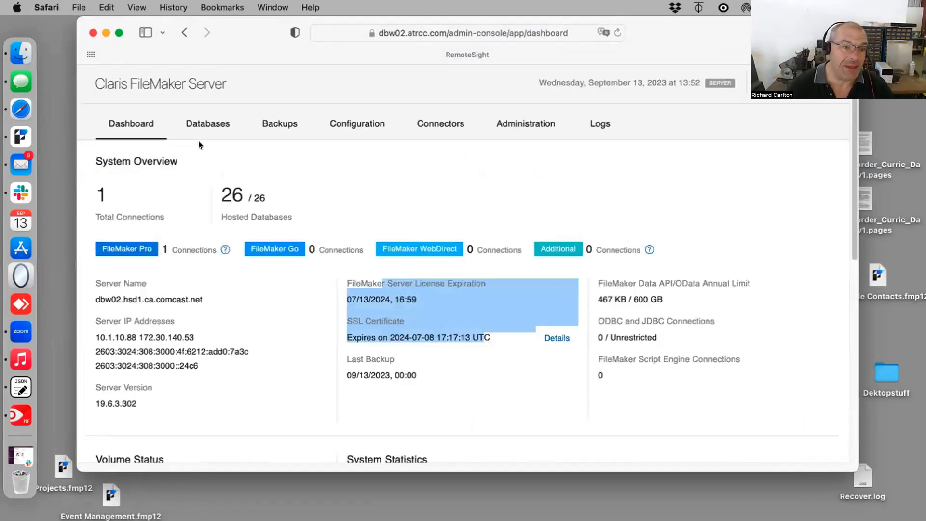
Step: Browse the hosted databases list and view the connected clients of Carson Secure Transport CRM
click(208, 125)
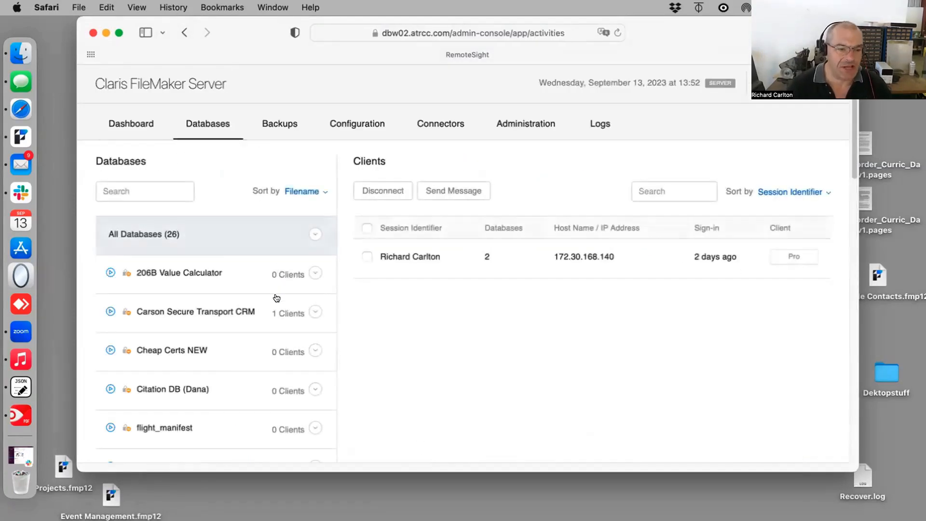
scroll(278, 280, down, 3)
scroll(276, 285, down, 1)
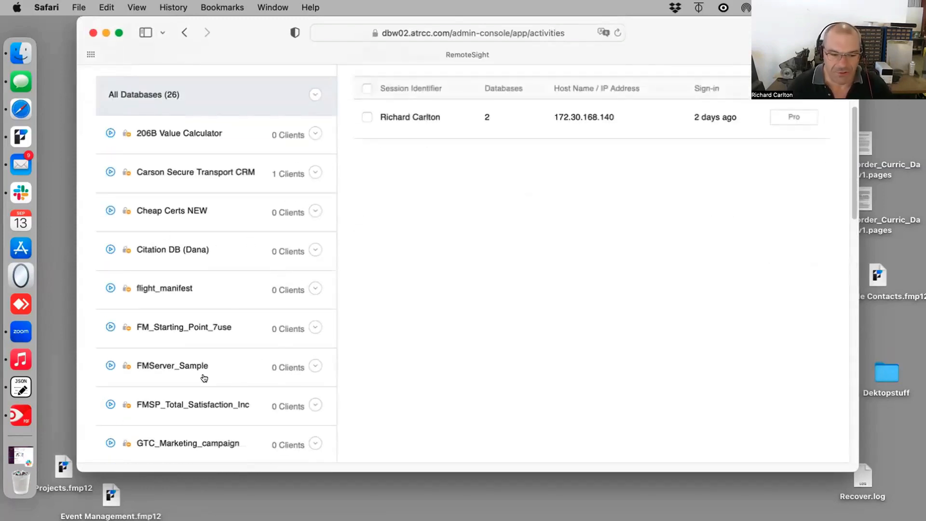
scroll(202, 376, down, 10)
scroll(203, 375, down, 3)
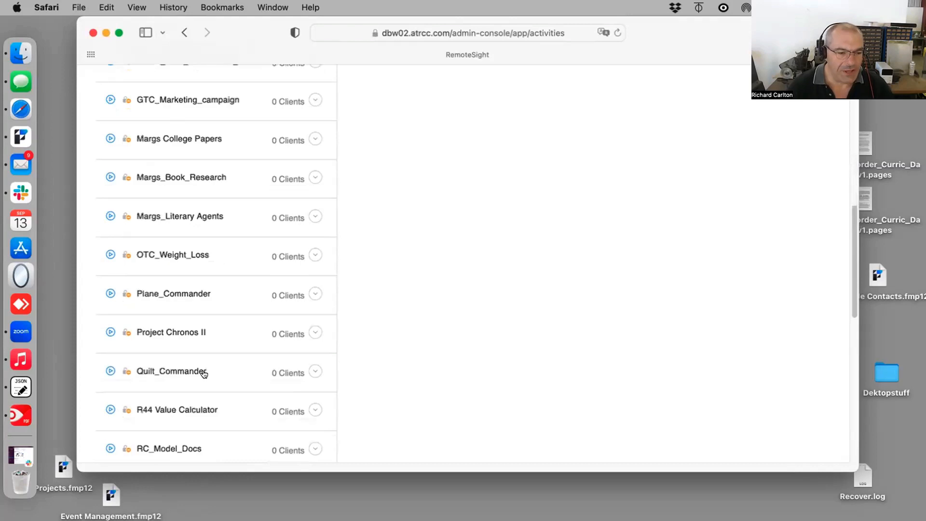
scroll(204, 374, down, 15)
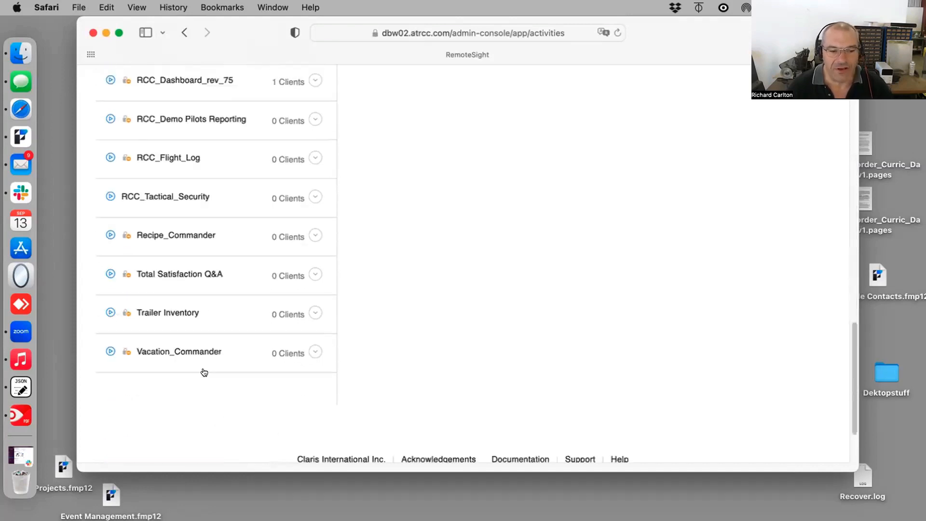
scroll(204, 372, up, 12)
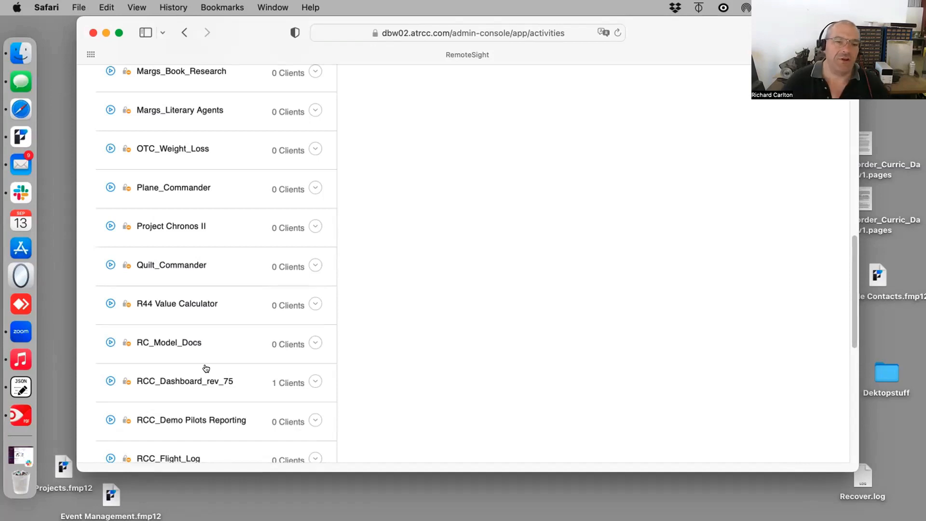
click(205, 269)
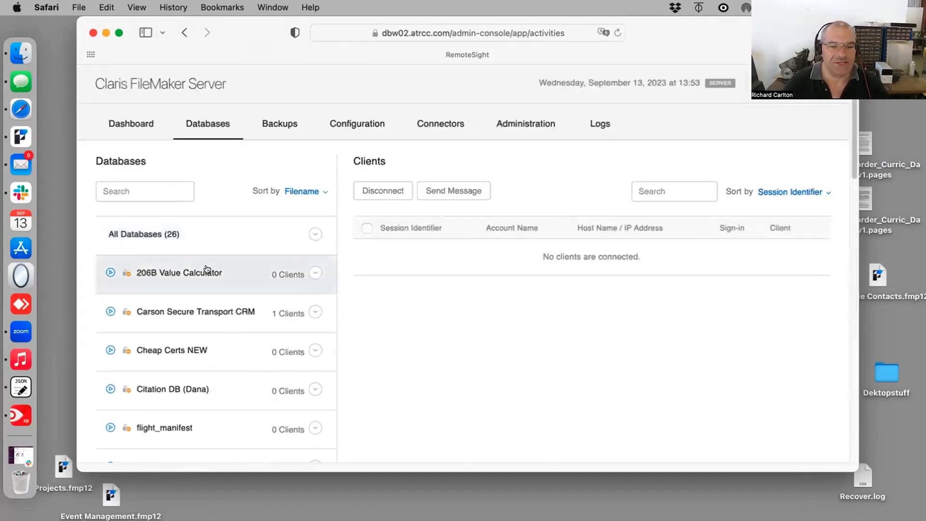
drag(255, 313, 248, 313)
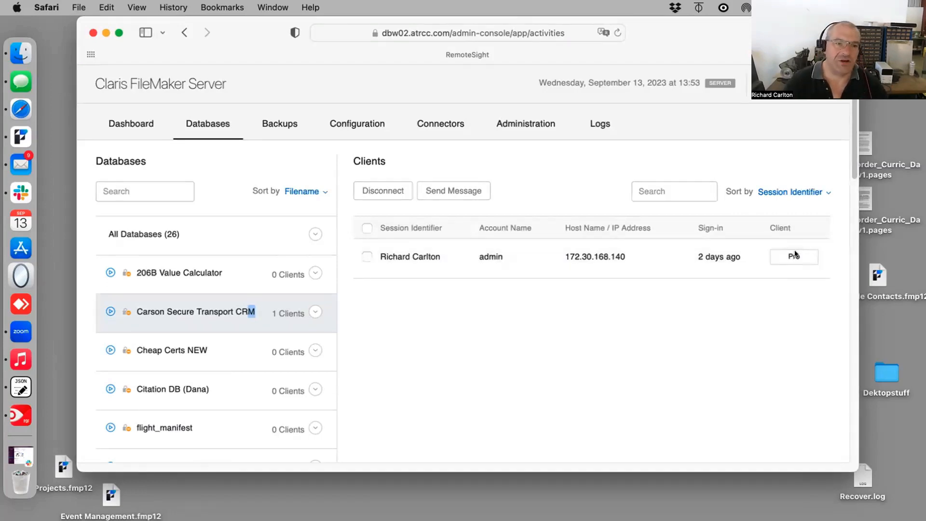
Step: Review the server's backup schedules and then its general configuration settings
click(279, 122)
scroll(336, 358, down, 5)
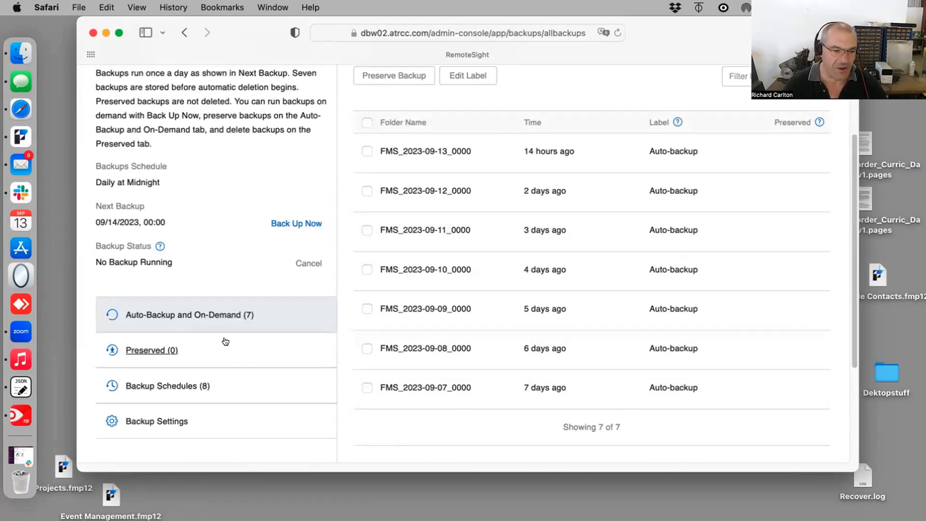
click(129, 386)
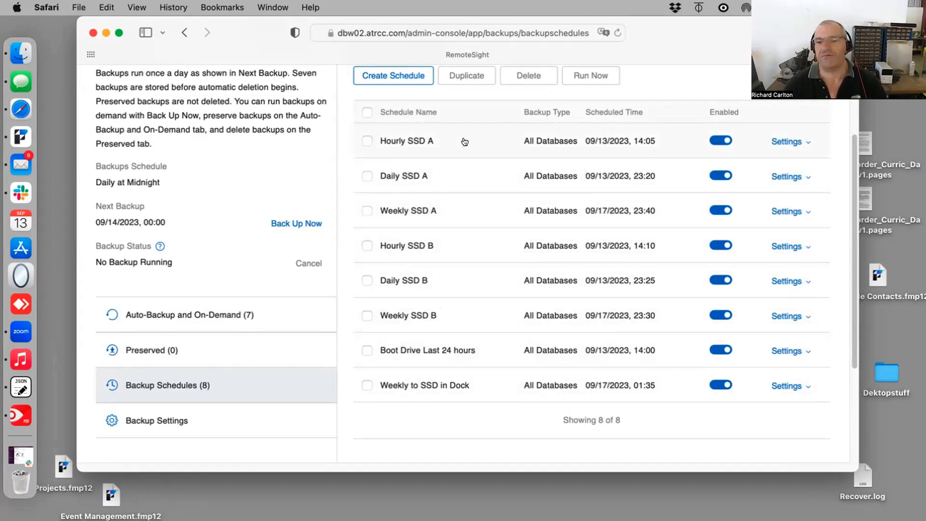
scroll(448, 161, up, 2)
scroll(448, 165, up, 3)
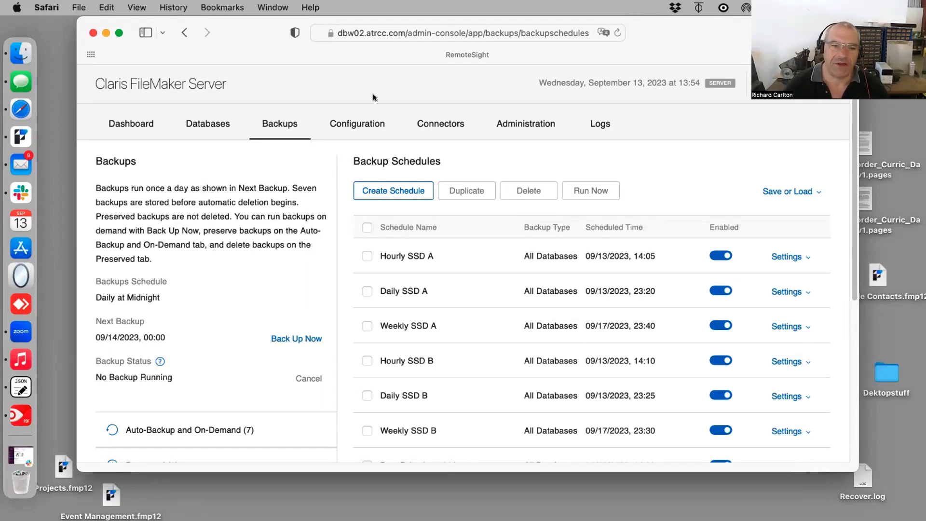
click(359, 123)
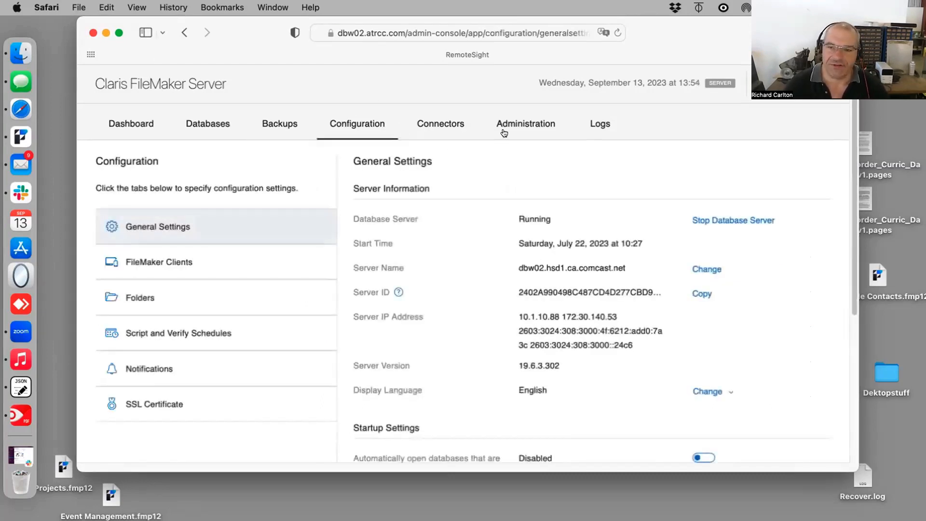
Step: Browse the complete list of hosted databases in the Admin Console
click(138, 124)
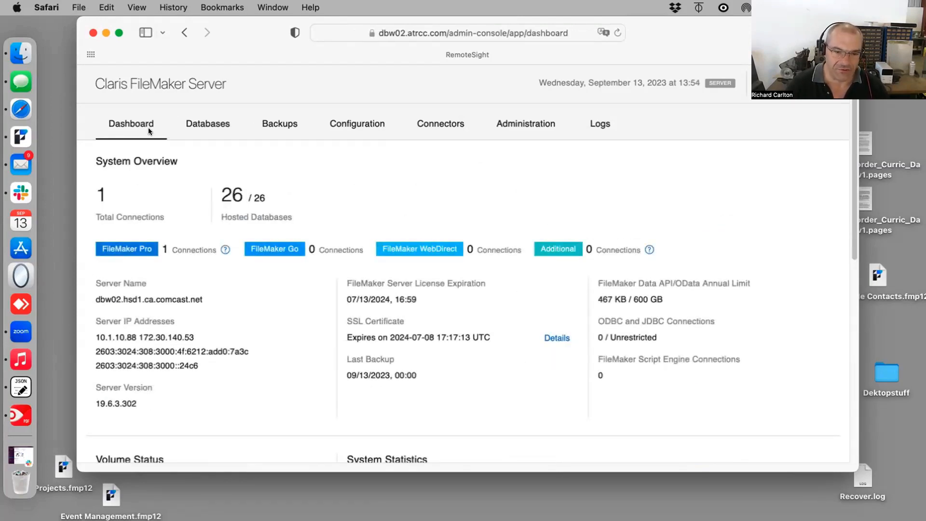
click(211, 124)
scroll(155, 362, down, 1)
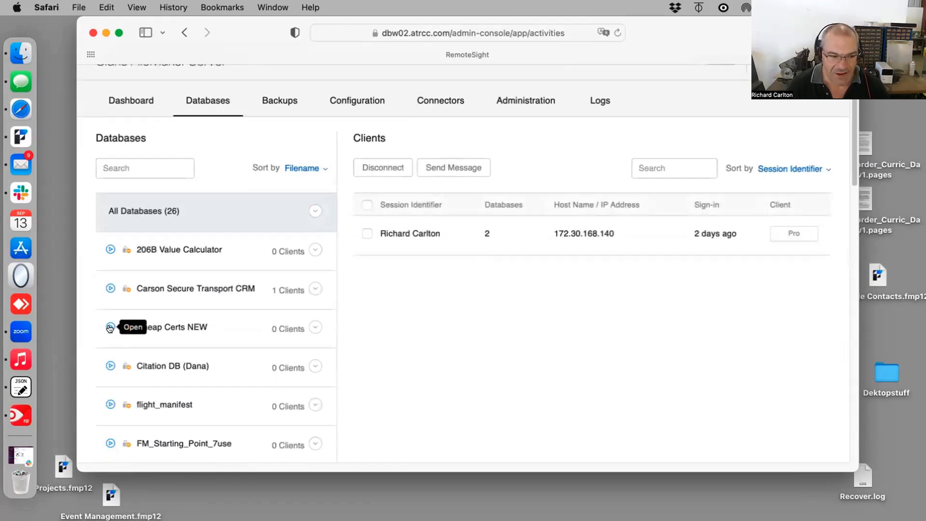
scroll(109, 331, down, 12)
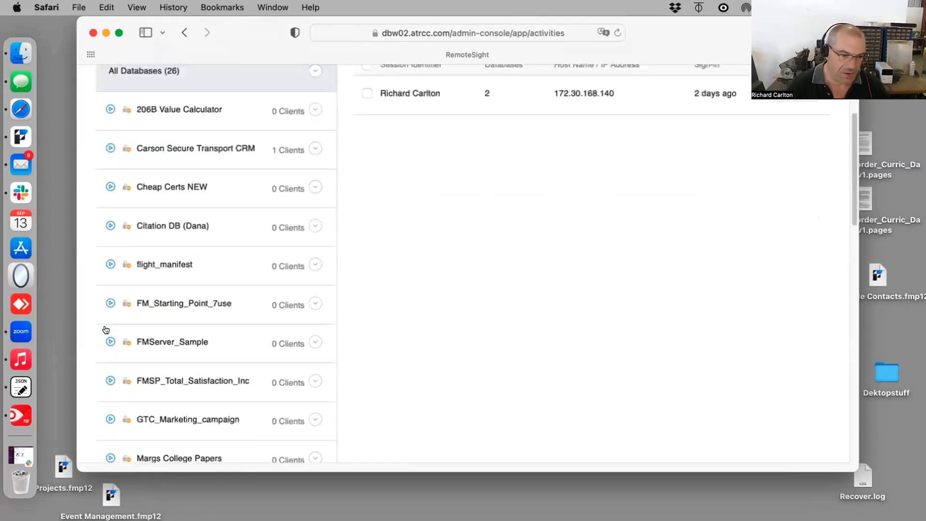
scroll(130, 382, down, 10)
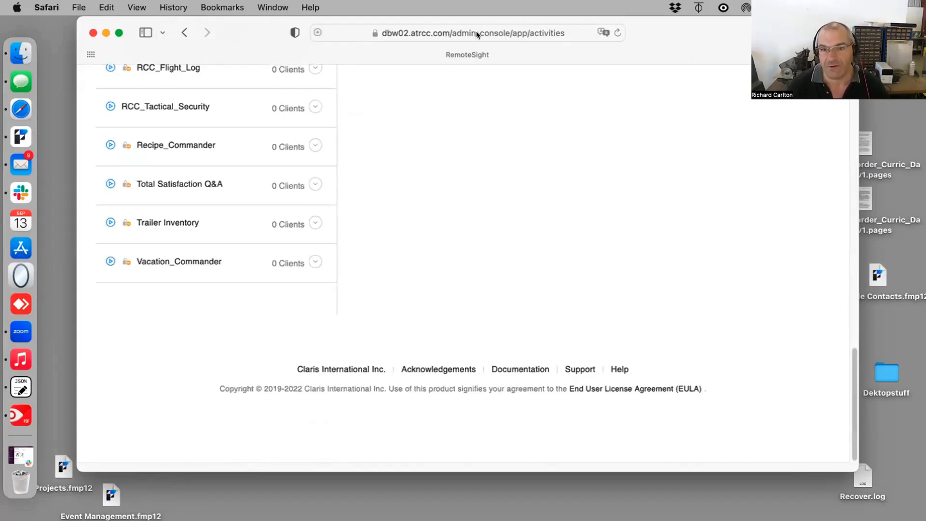
scroll(511, 177, up, 5)
scroll(260, 372, down, 2)
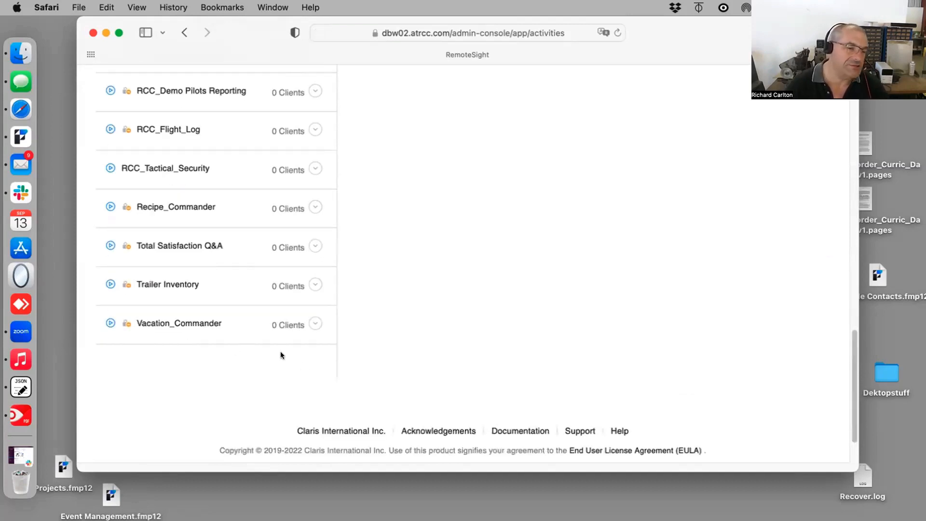
Step: Close the Admin Console page, the local Contact file and the FileMaker launch center
click(94, 31)
click(79, 7)
click(17, 103)
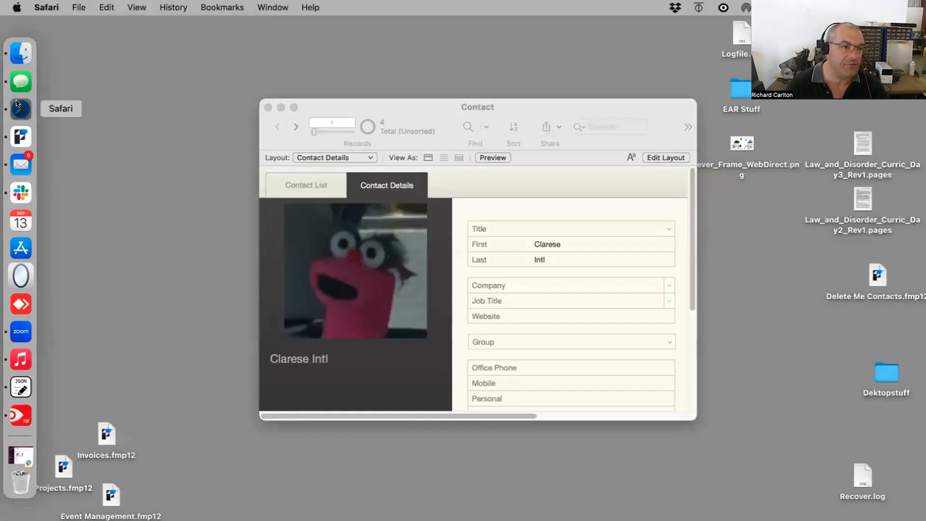
drag(119, 17, 297, 231)
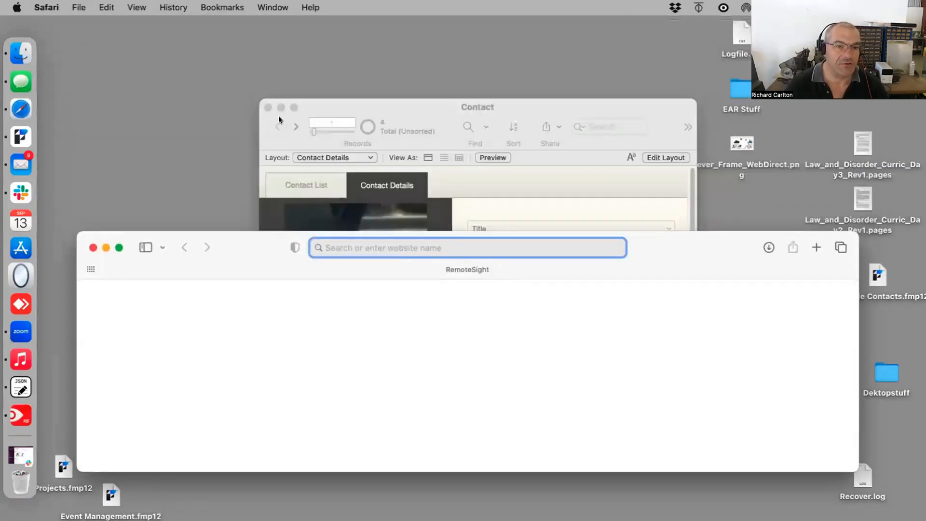
click(268, 108)
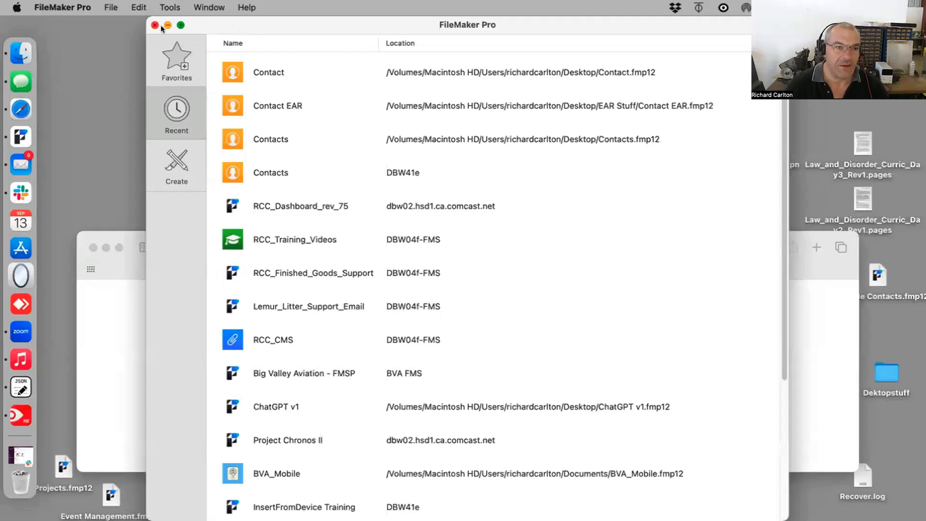
click(154, 26)
Step: Move the Contact.fmp12 file on the desktop to the Trash and close the empty browser window
drag(399, 76, 341, 155)
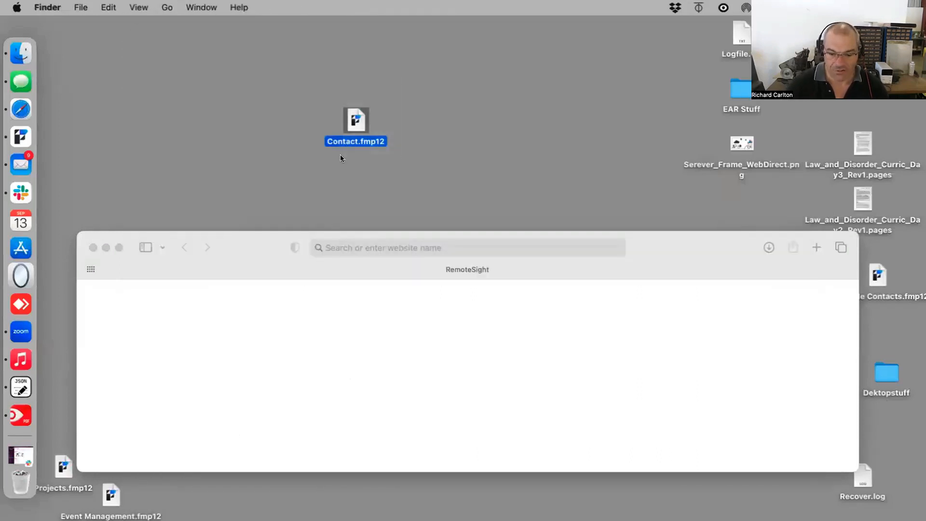
key(super+BackSpace)
drag(258, 249, 271, 5)
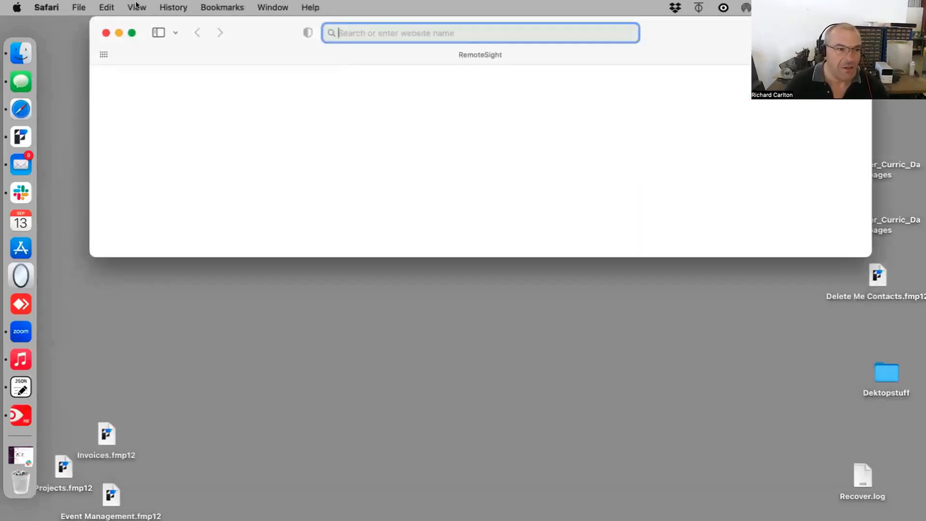
click(106, 33)
Step: Open the Hosts dialog in FileMaker Pro and add dbw41.atrcc.com as a favorite host
click(21, 137)
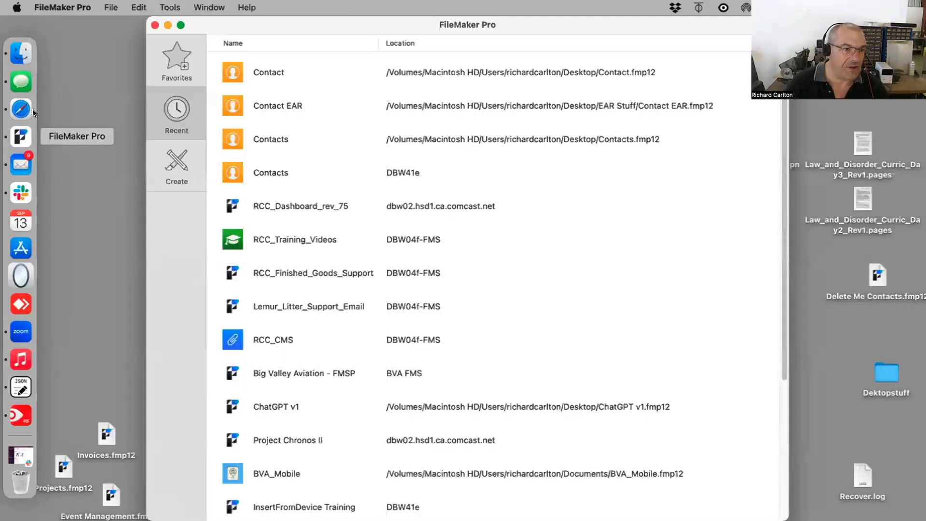
click(109, 7)
mouse_move(183, 76)
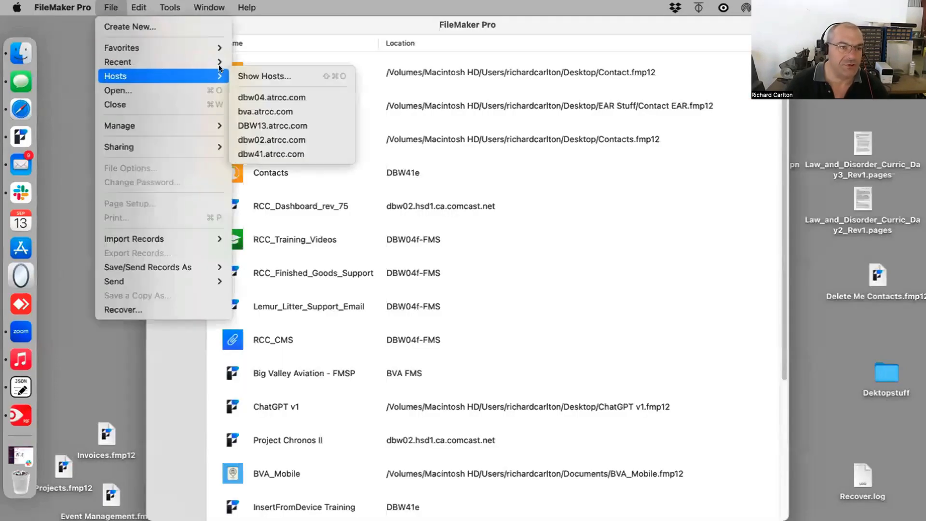
click(254, 74)
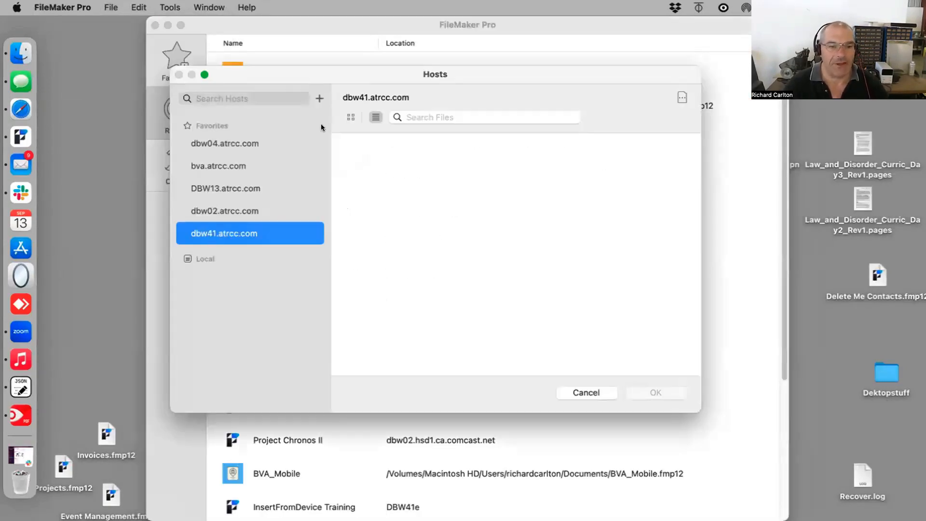
click(319, 98)
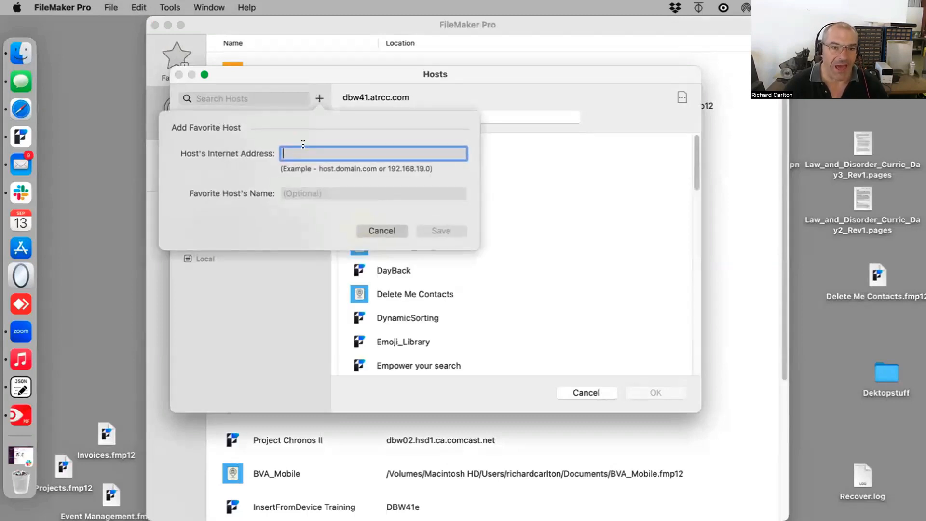
text(dbw)
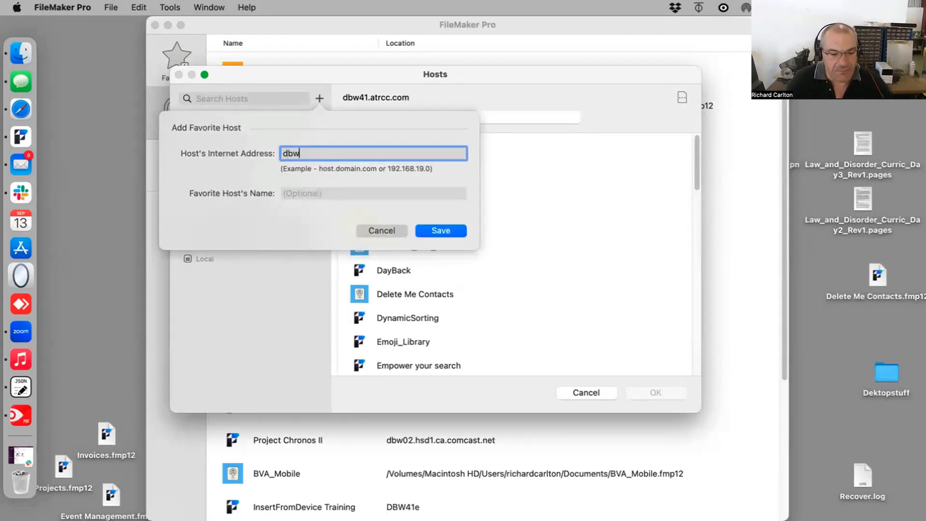
text(41.atrcc.com)
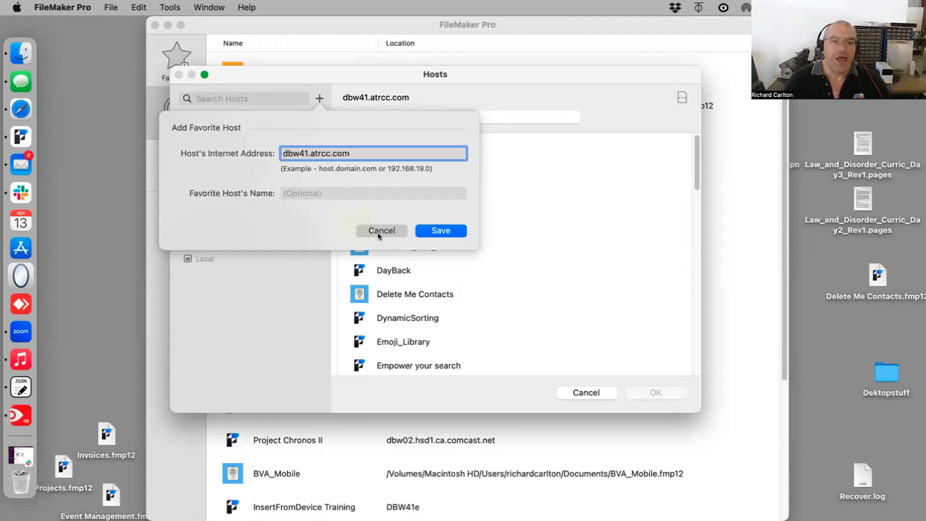
key(Return)
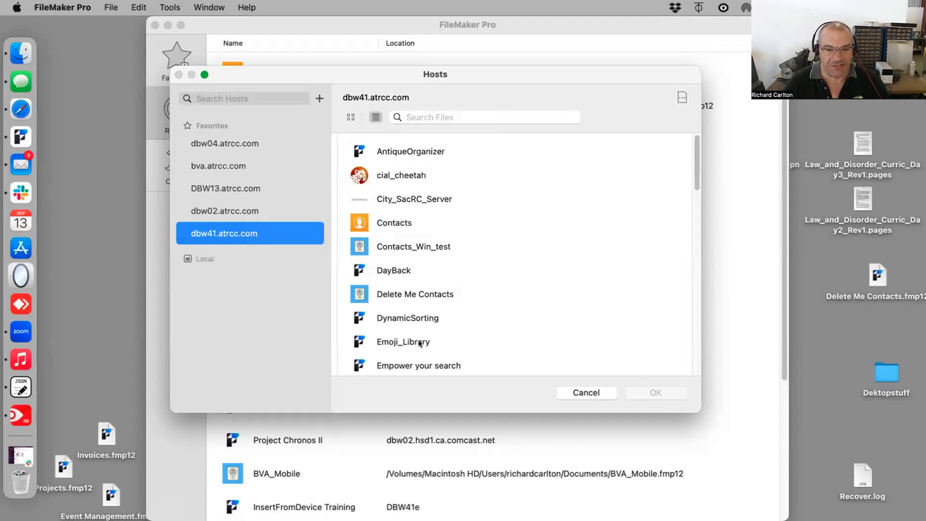
Step: Open the hosted Contacts file on dbw41.atrcc.com, signing in with the account name and password
double_click(388, 225)
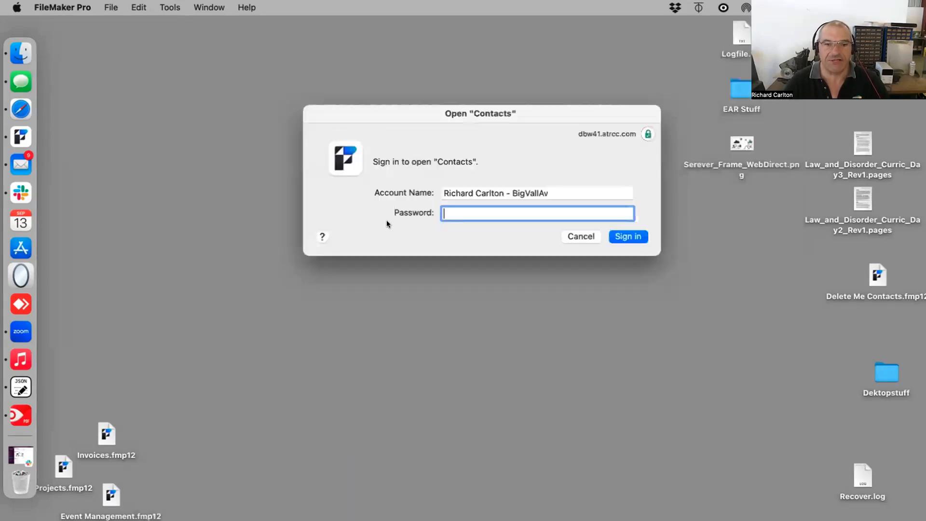
key(shift+Tab)
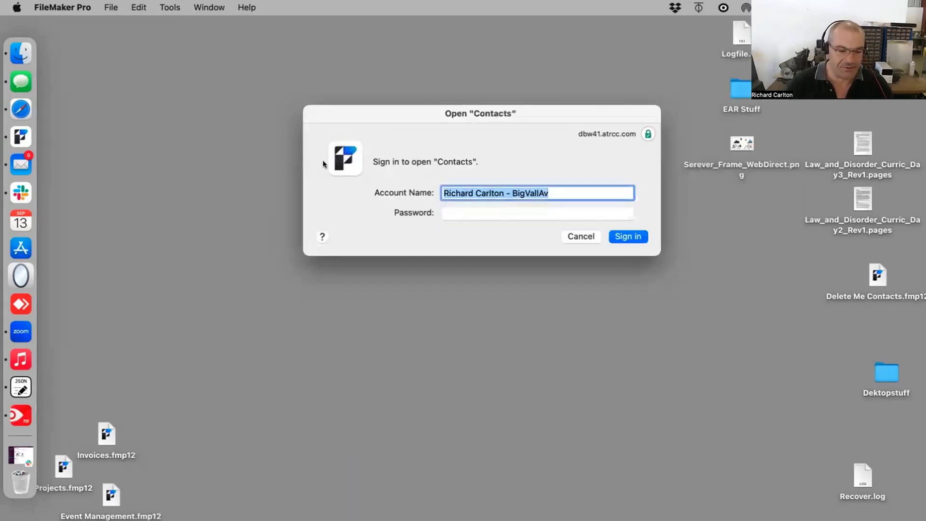
text(Dredd)
key(Tab)
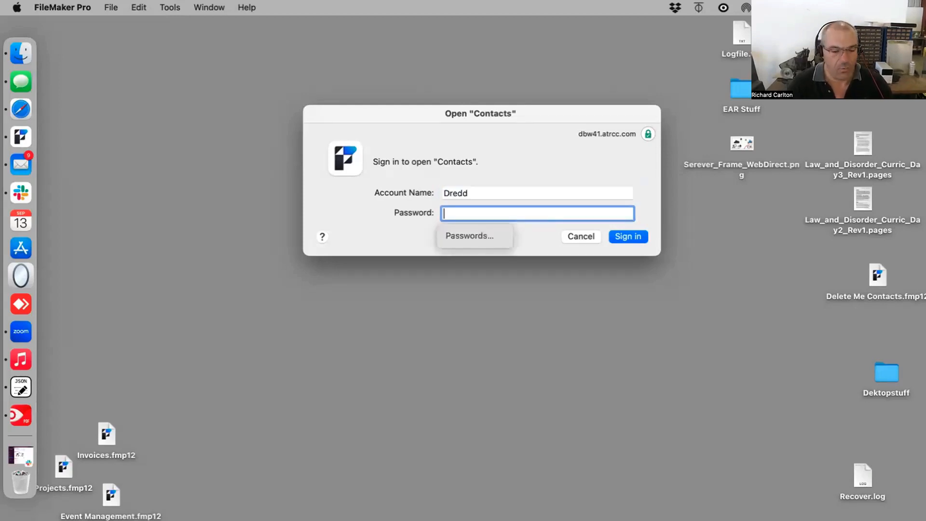
text(****)
click(625, 236)
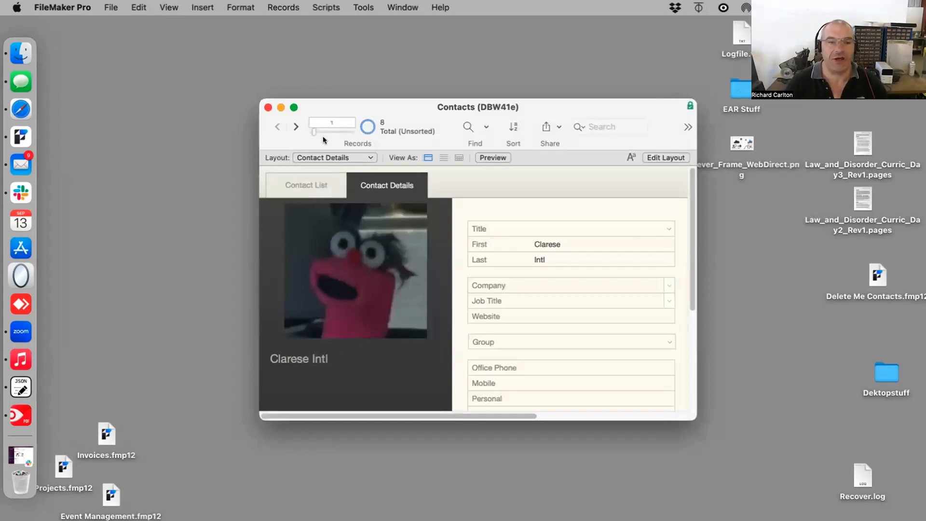
Step: Step through the contact records one by one on the Contact Details layout
click(292, 126)
click(292, 126)
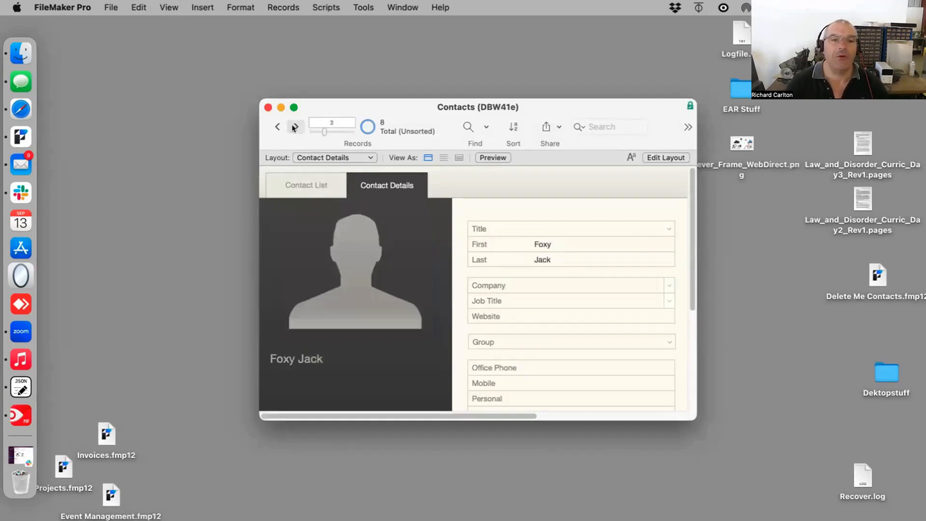
click(295, 127)
click(292, 125)
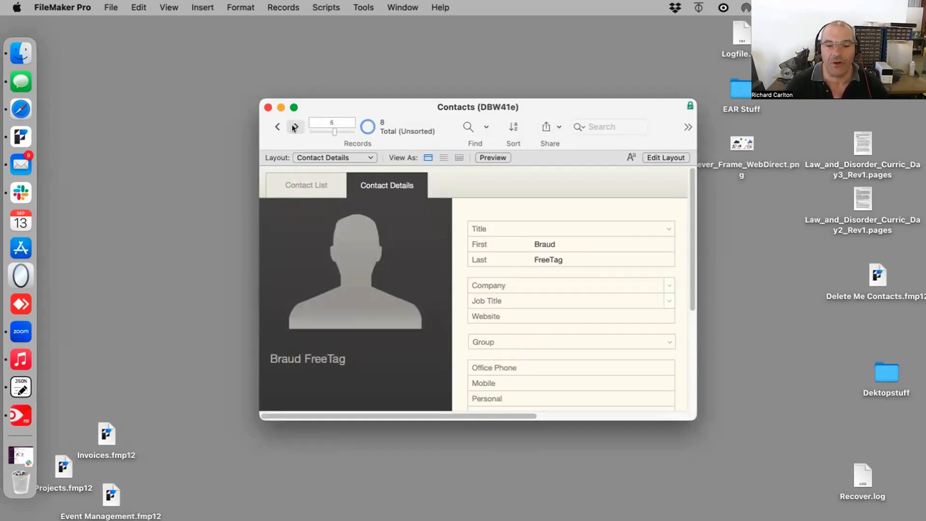
click(292, 126)
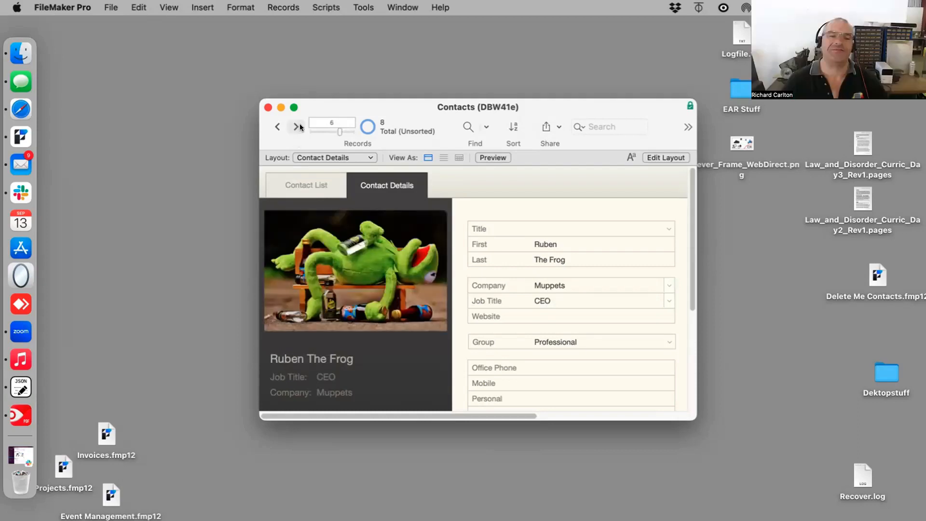
click(296, 125)
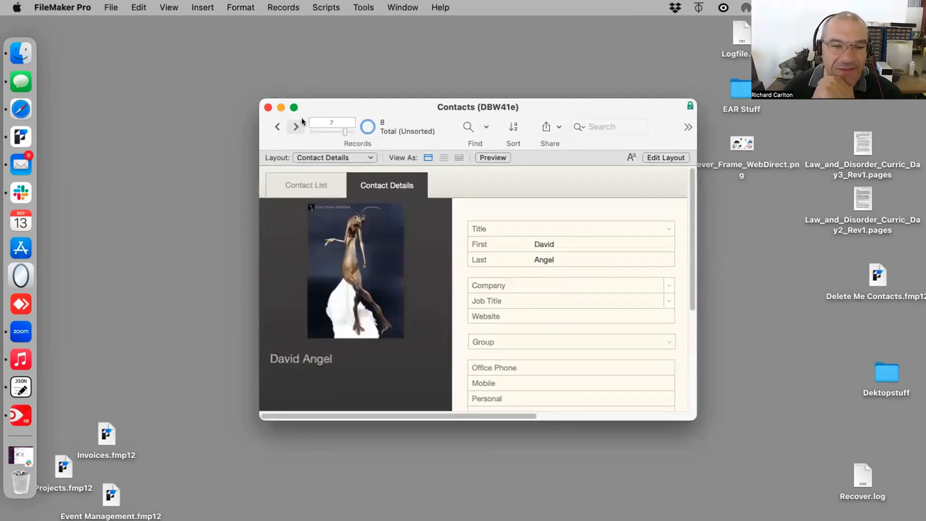
click(301, 128)
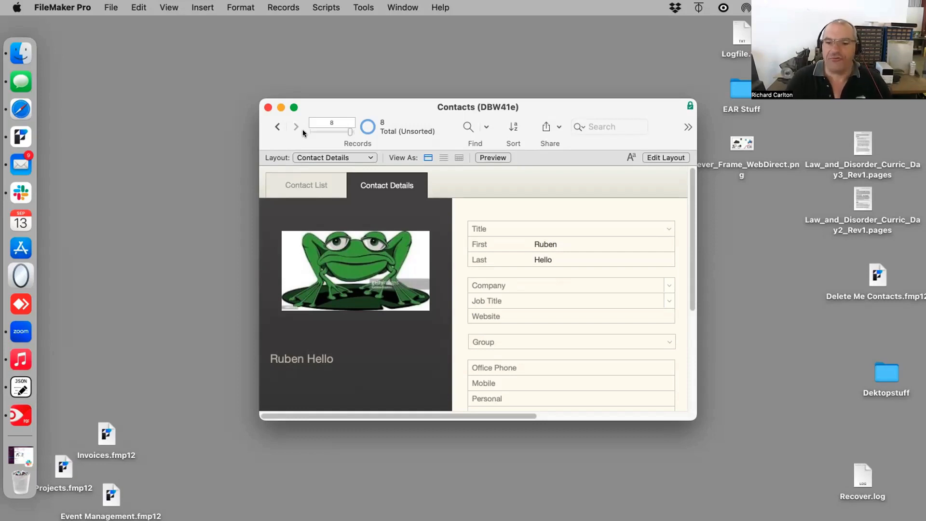
Step: Move and enlarge the Contacts window and zoom in on the layout
drag(418, 106, 330, 58)
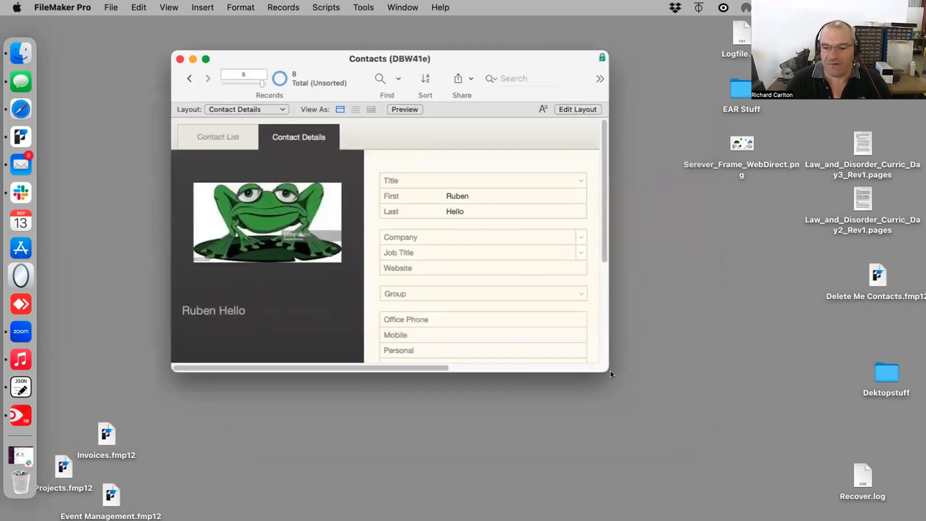
drag(608, 372, 885, 479)
key(super+equal)
key(super+equal)
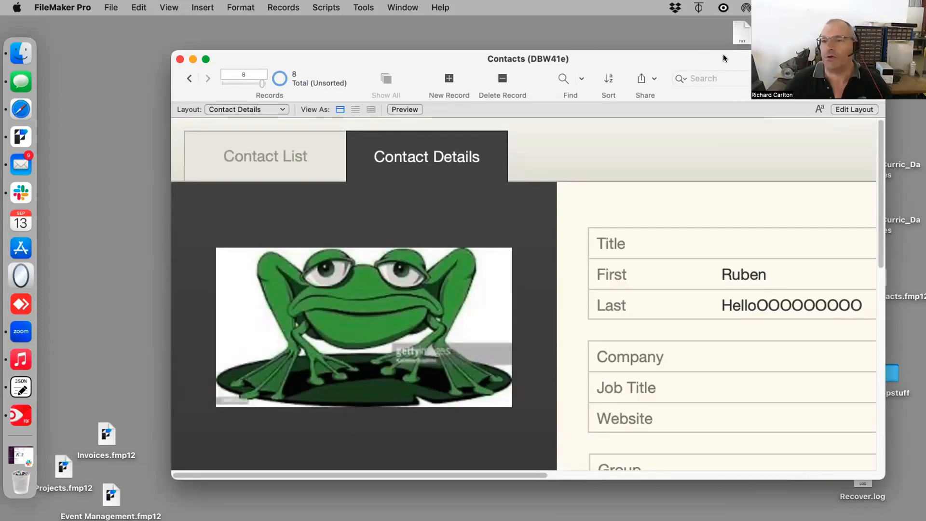
Step: Open the Law_and_Disorder_Curric_Day3_Rev1.pages curriculum document from the desktop
drag(723, 54, 462, 40)
click(788, 106)
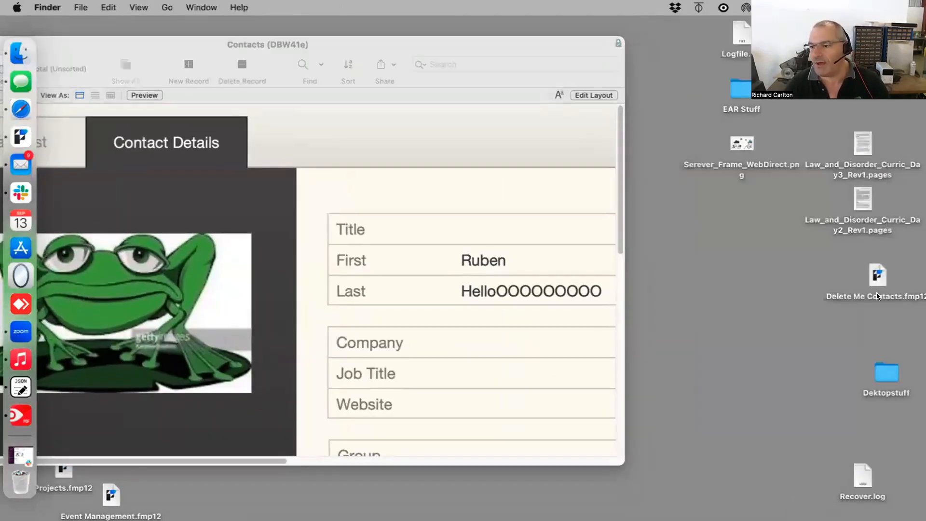
click(861, 132)
double_click(861, 132)
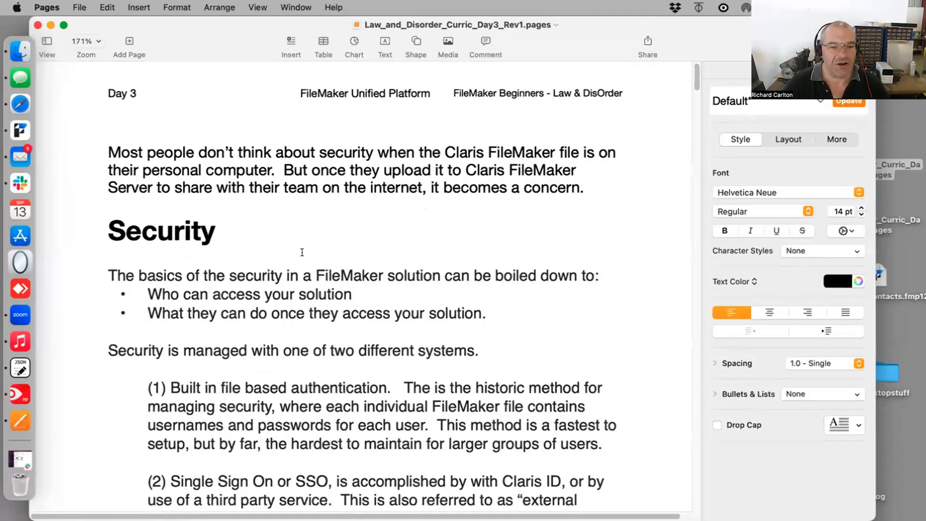
Step: Read through the Security section, highlighting its paragraphs in turn
drag(563, 324, 324, 226)
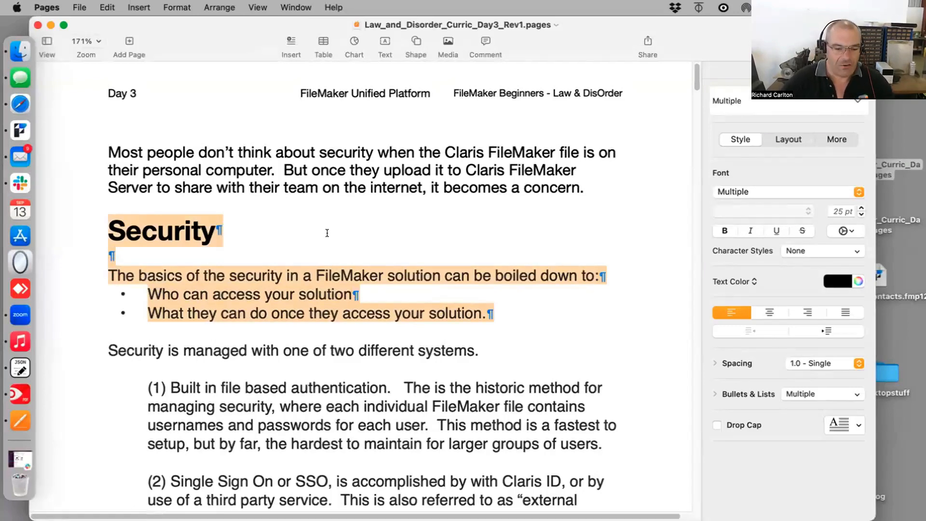
click(111, 331)
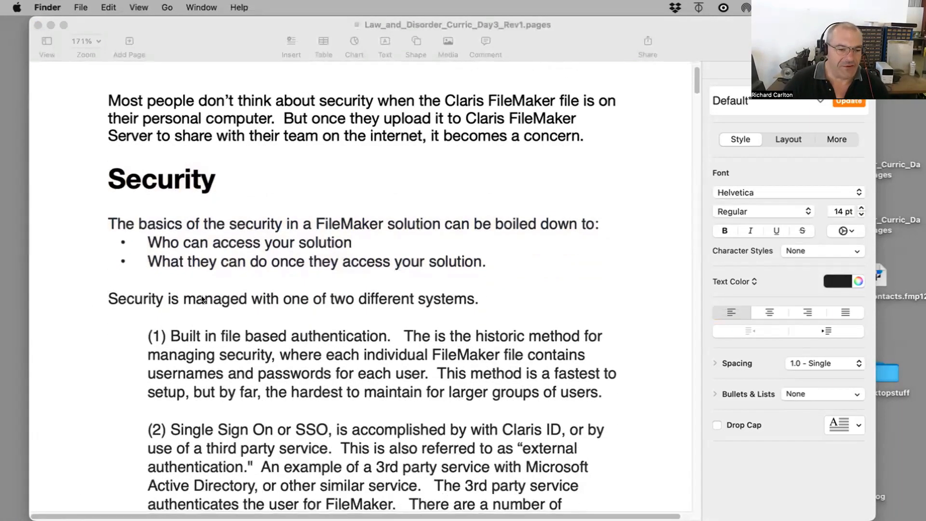
scroll(289, 338, down, 1)
click(276, 309)
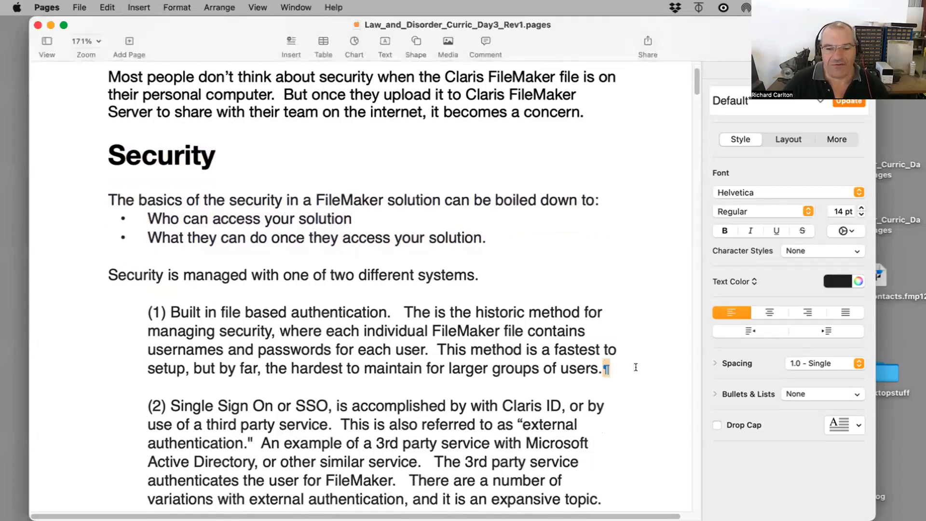
drag(604, 368, 126, 275)
scroll(295, 400, down, 2)
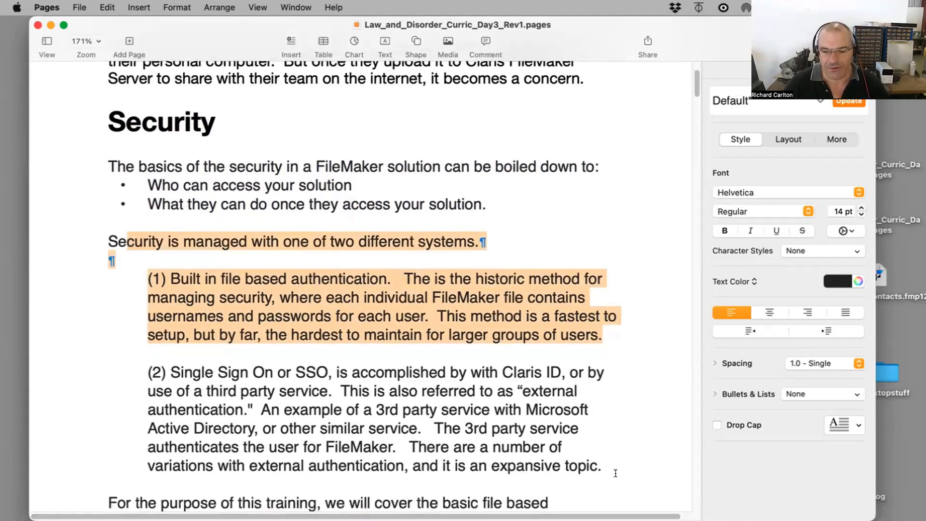
drag(609, 467, 127, 369)
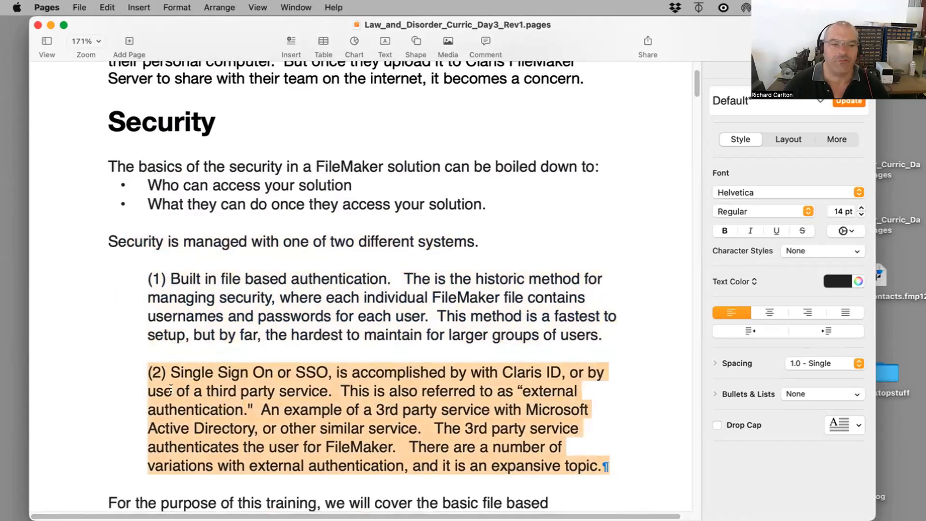
Step: Read through the security methods and the list of security measures in the curriculum, highlighting passages in turn
drag(607, 335, 112, 255)
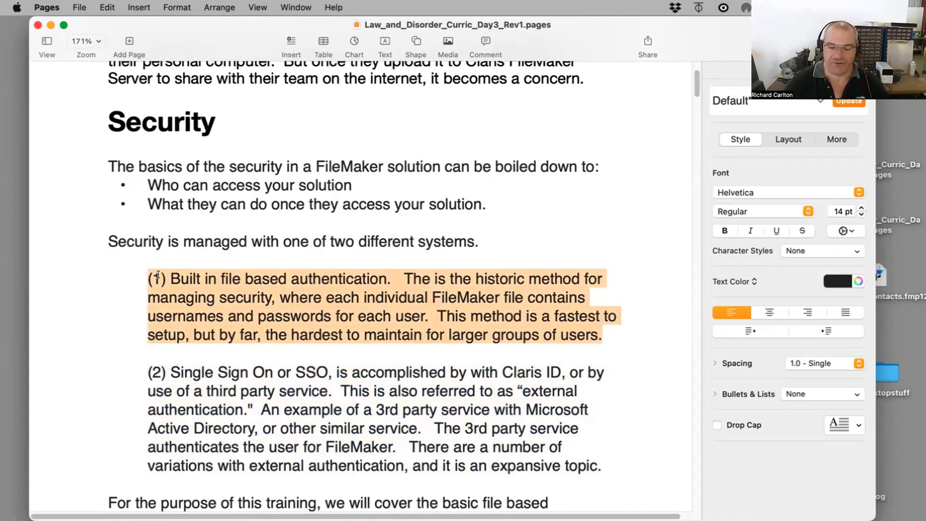
scroll(154, 285, down, 3)
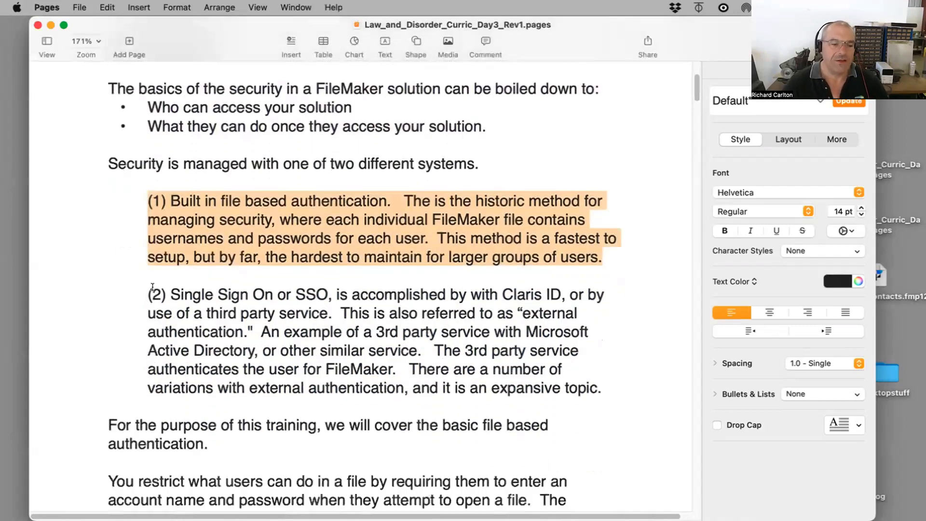
scroll(154, 289, down, 1)
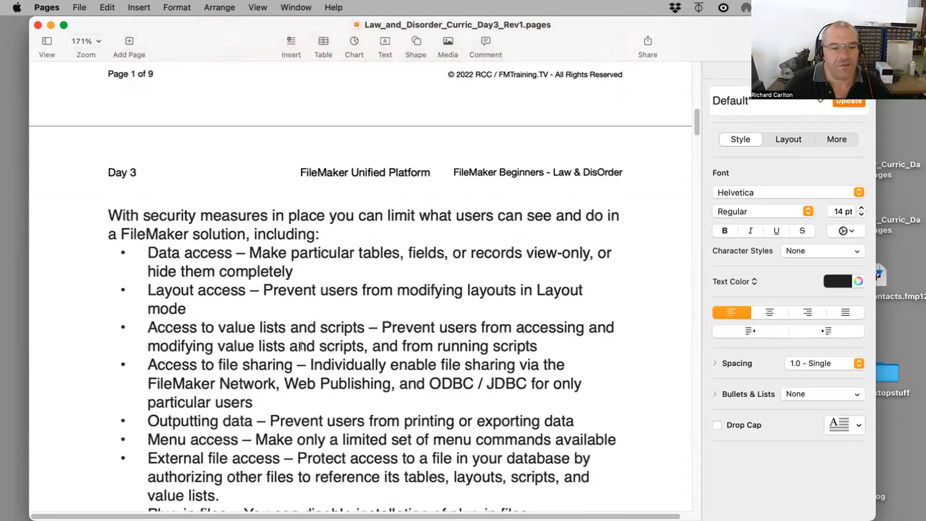
drag(293, 271, 108, 212)
scroll(246, 369, down, 3)
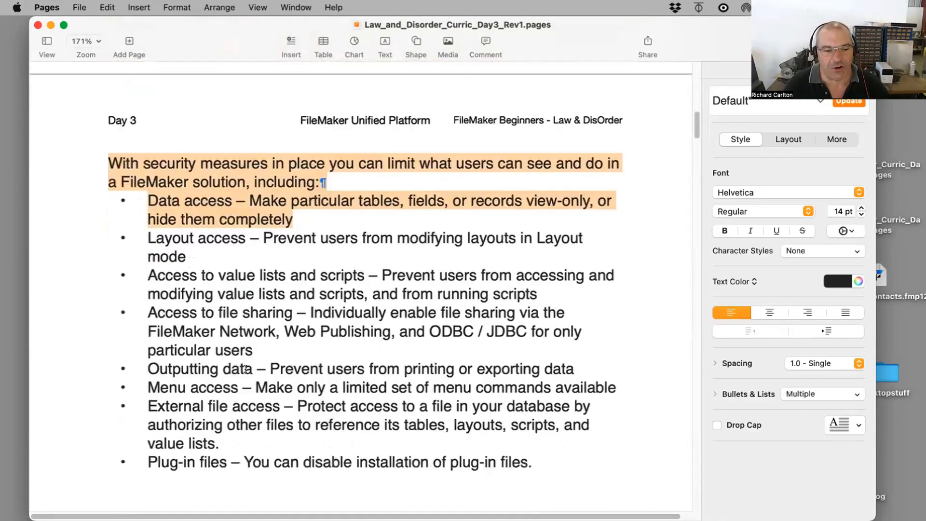
scroll(246, 369, down, 10)
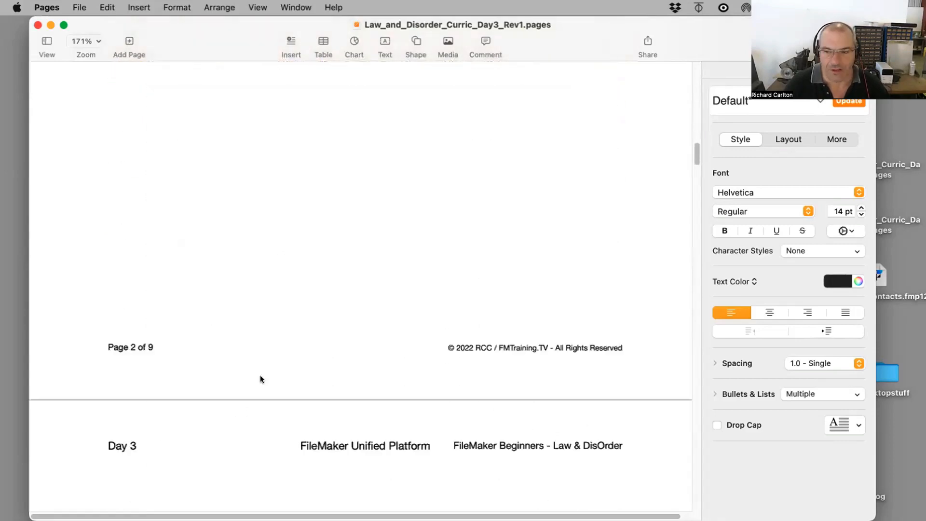
scroll(261, 379, down, 10)
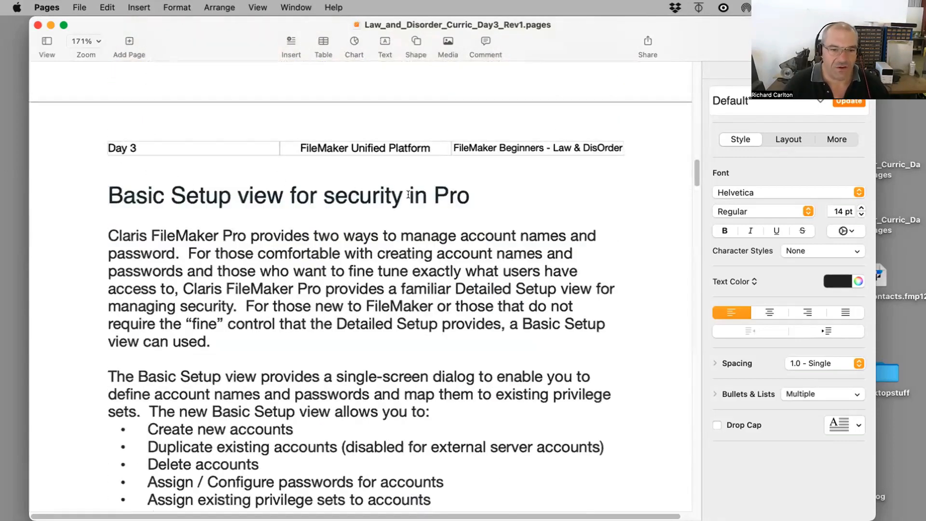
Step: Read the Basic Setup view for security in Pro and Prompt for Login sections, highlighting their paragraphs
drag(475, 196, 171, 196)
scroll(383, 461, down, 3)
click(383, 461)
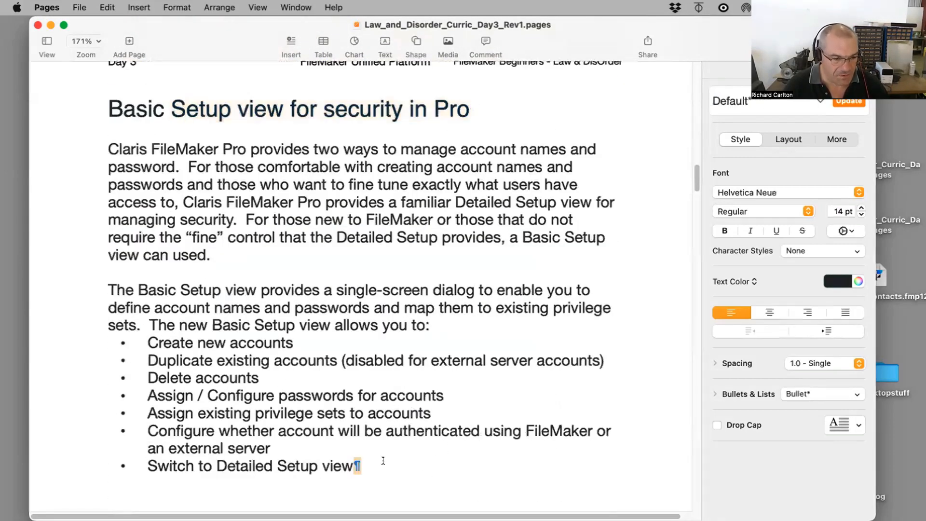
drag(383, 461, 138, 335)
drag(433, 327, 148, 283)
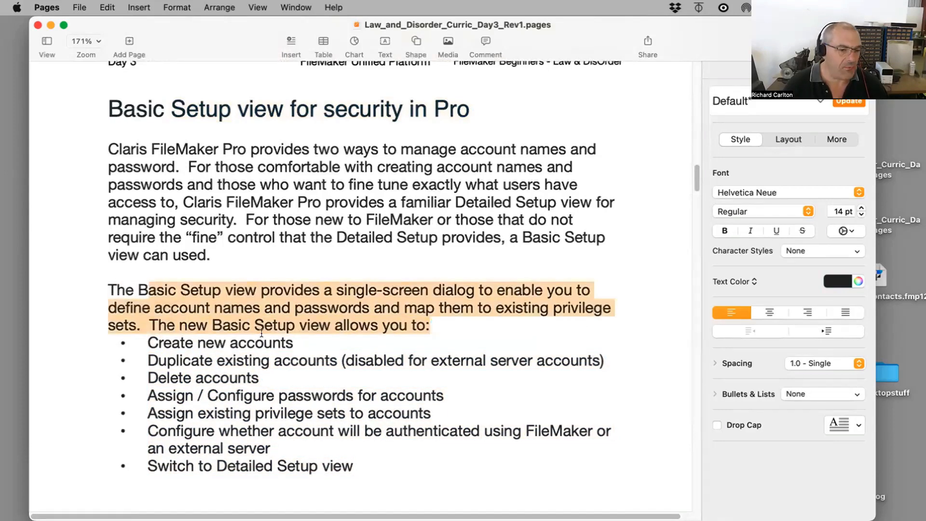
drag(316, 343, 150, 325)
drag(280, 376, 120, 277)
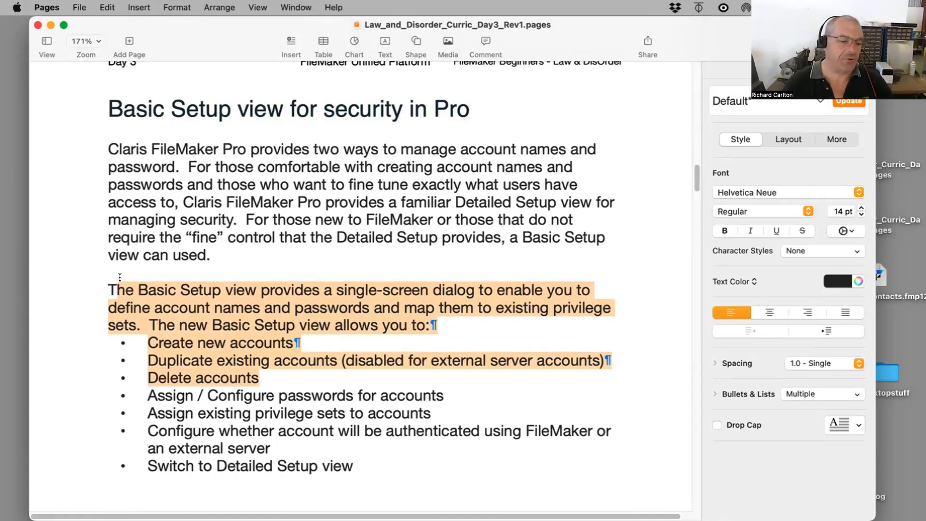
scroll(138, 279, down, 10)
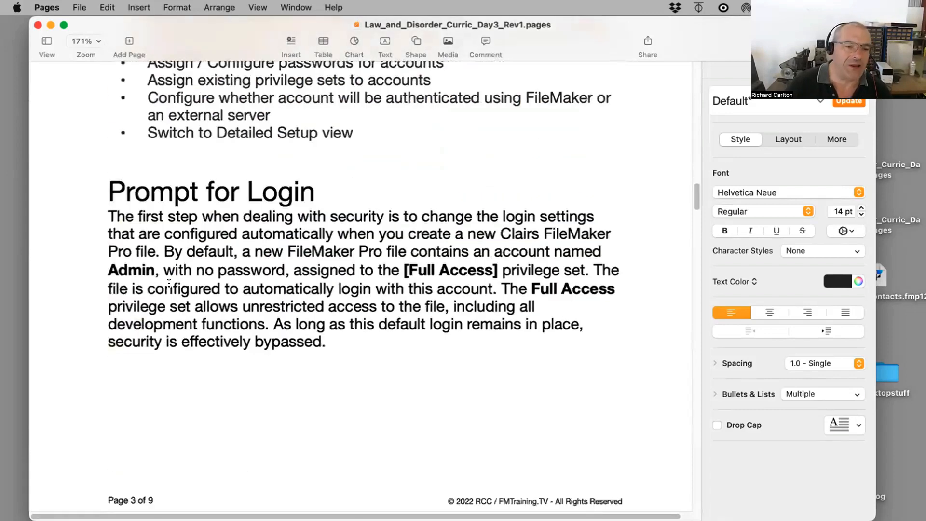
drag(368, 341, 93, 263)
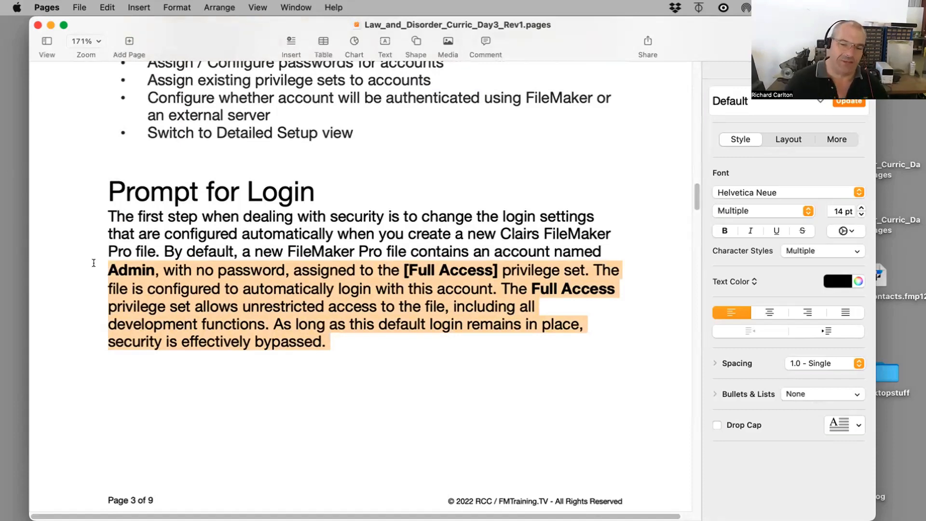
Step: Bring the Contacts file window forward and open its Manage Security dialog
drag(99, 22, 196, 510)
click(176, 90)
drag(126, 20, 128, 68)
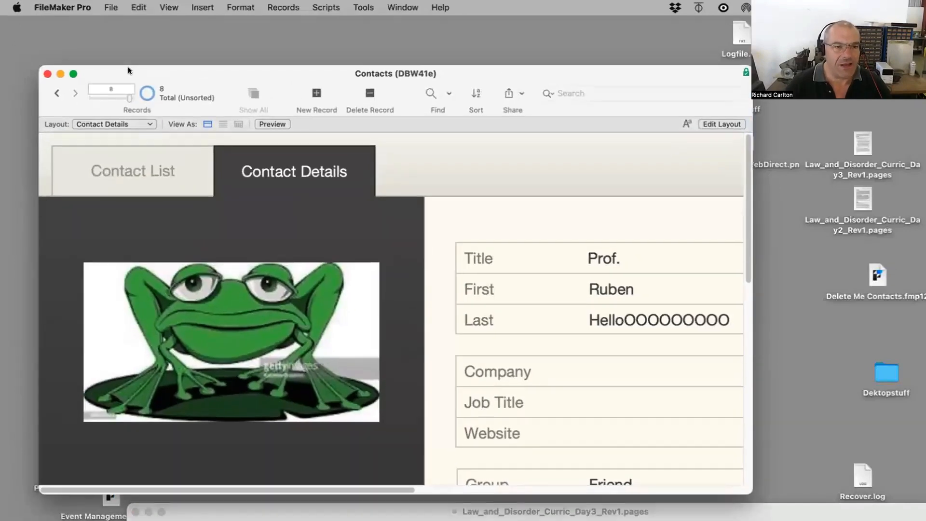
click(108, 7)
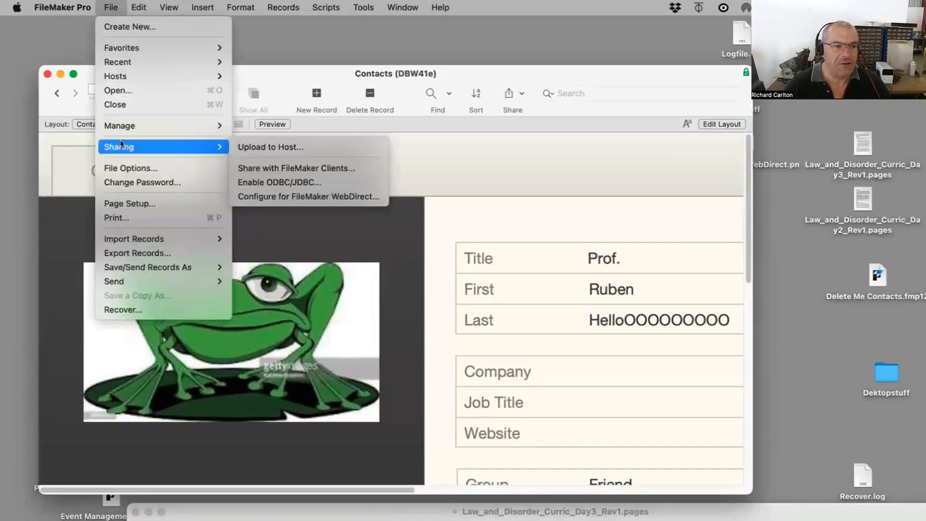
mouse_move(120, 125)
click(271, 140)
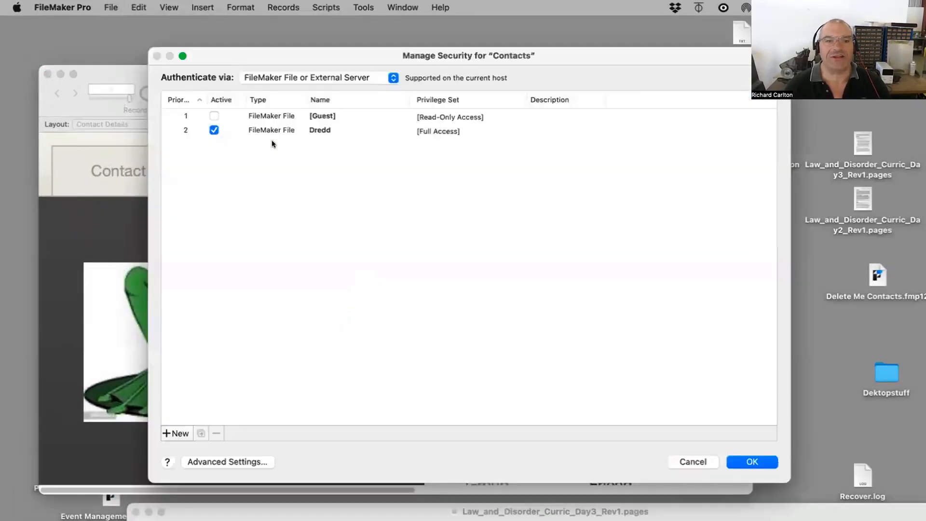
Step: Inspect the privilege set choices available for the Dredd account
click(311, 133)
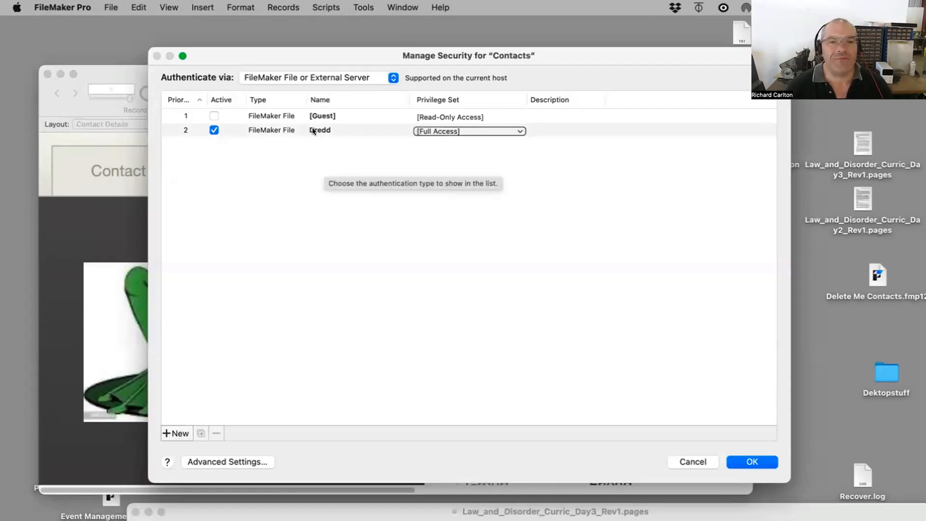
drag(239, 54, 244, 85)
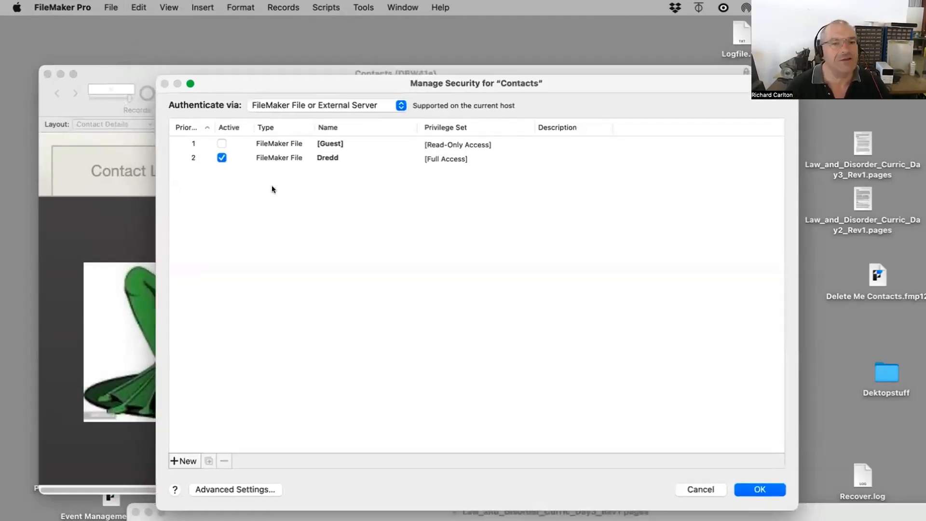
click(294, 157)
click(449, 159)
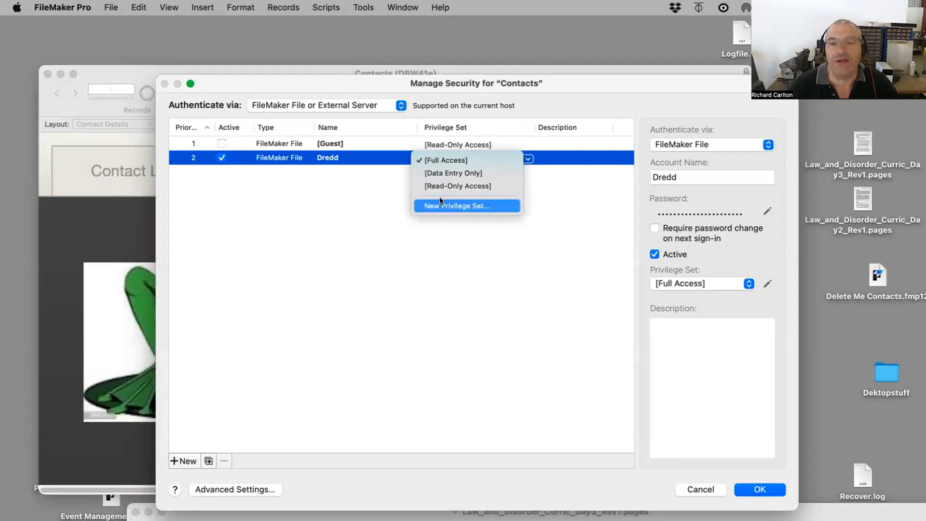
click(436, 222)
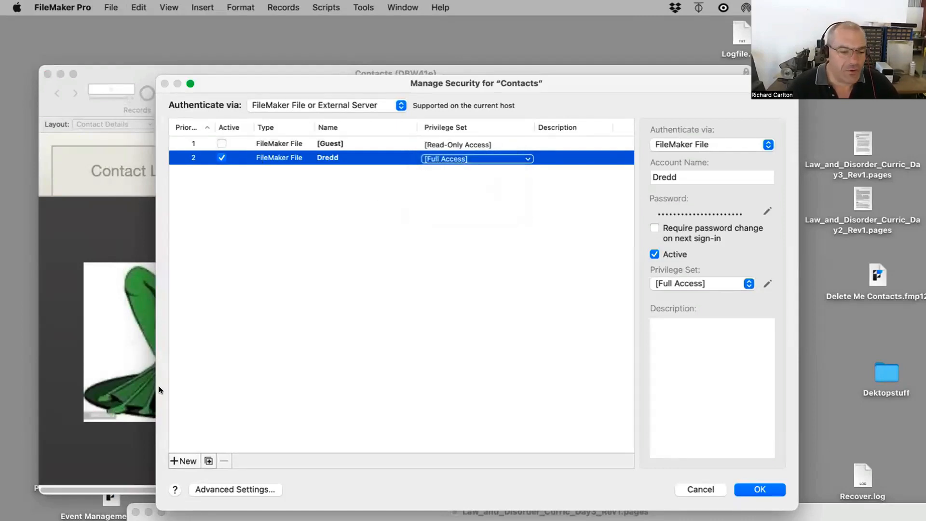
Step: Add a new account and enter the user's full name as its account name
click(181, 461)
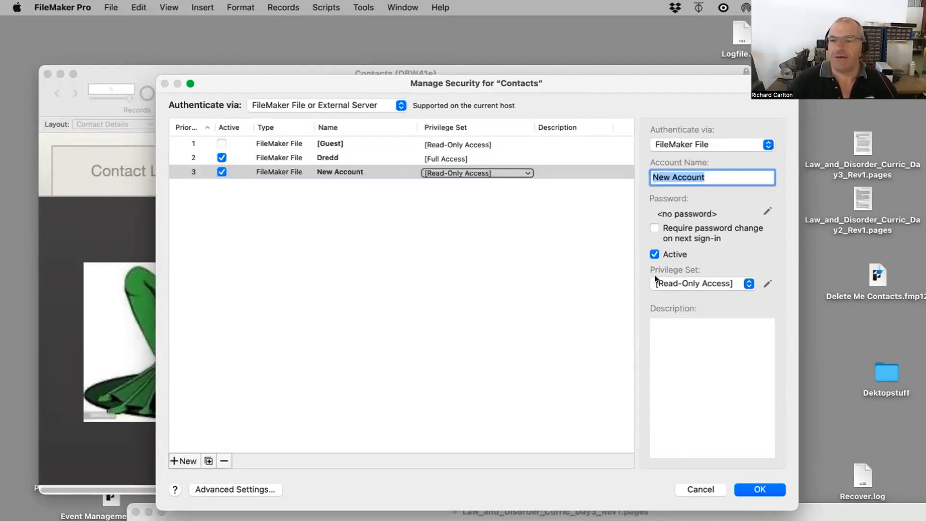
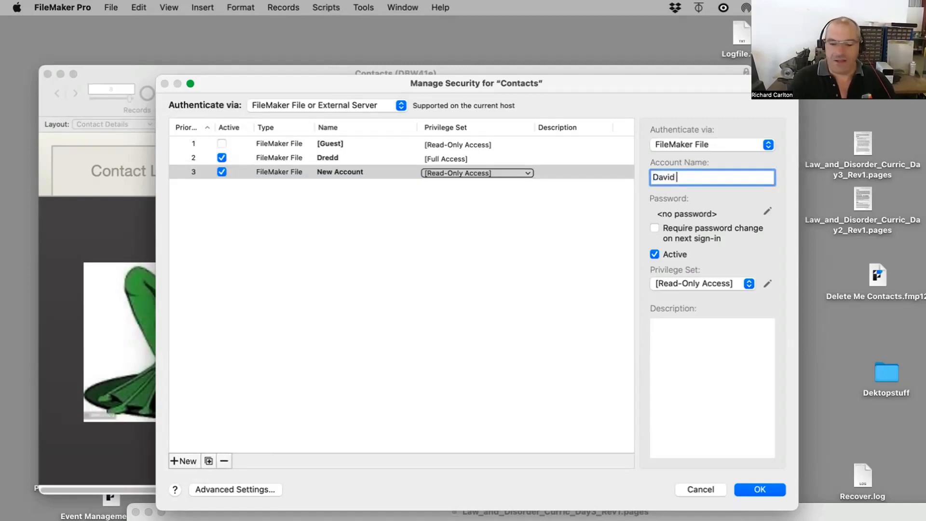
key(Tab)
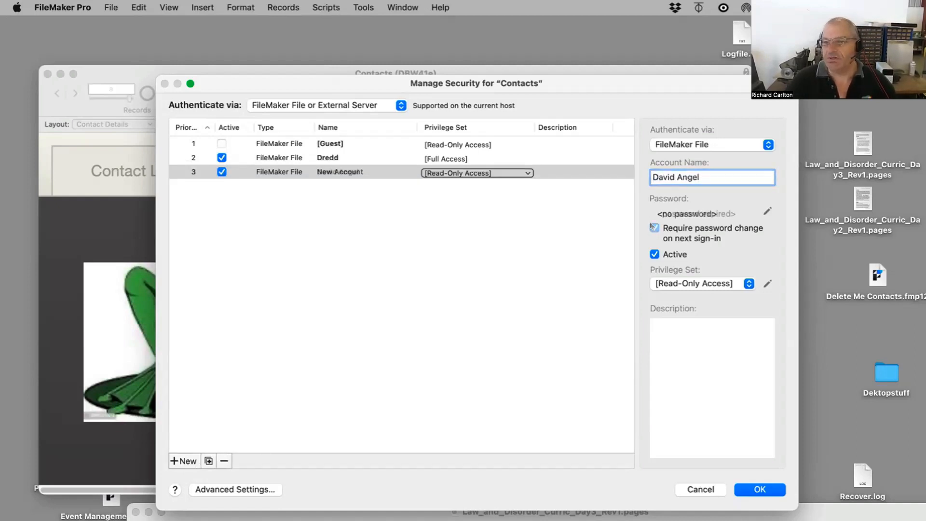
Step: Set and confirm a password for the new account
click(768, 211)
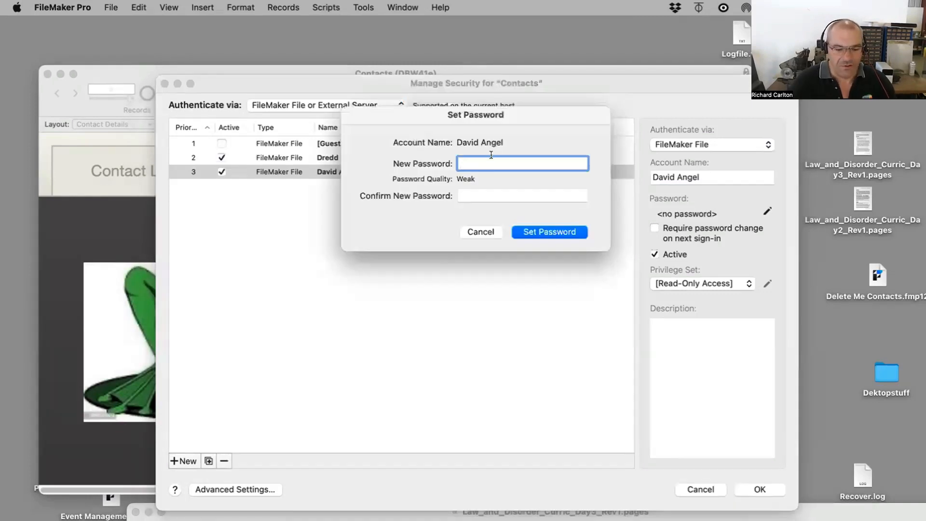
key(BackSpace)
key(BackSpace)
key(BackSpace)
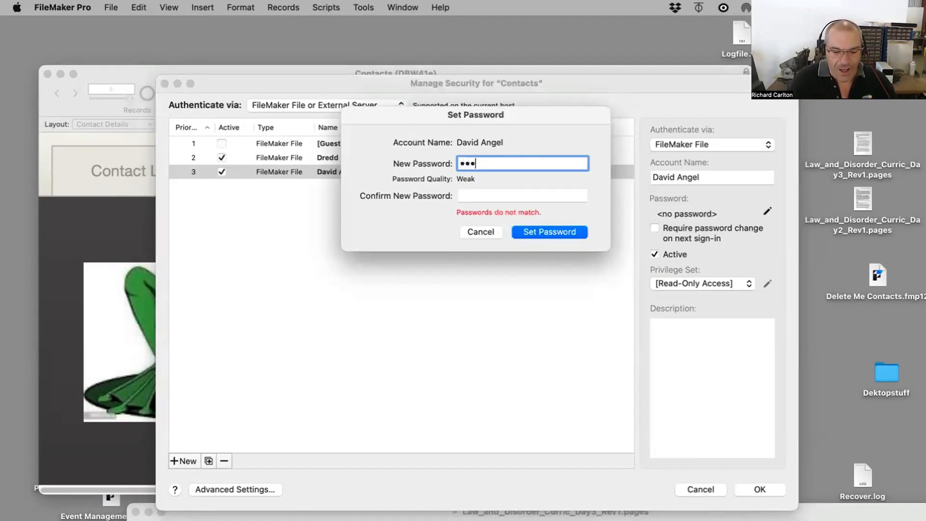
key(Tab)
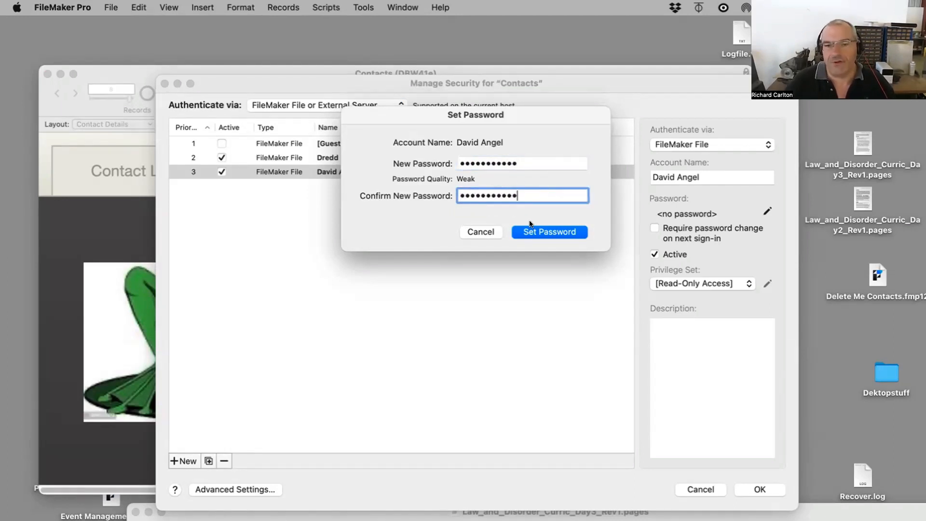
click(539, 230)
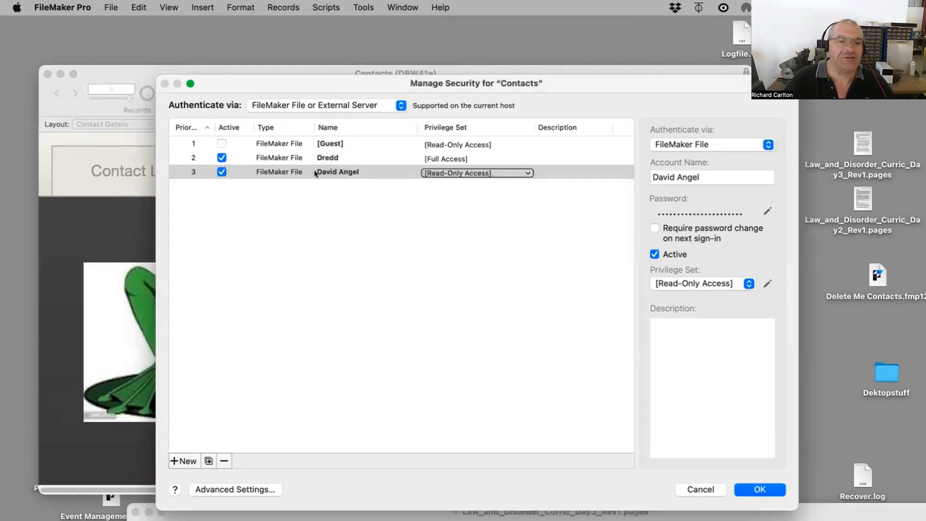
Step: Assign the Data Entry Only privilege set to the new account and start a new privilege set in Advanced Settings
click(440, 174)
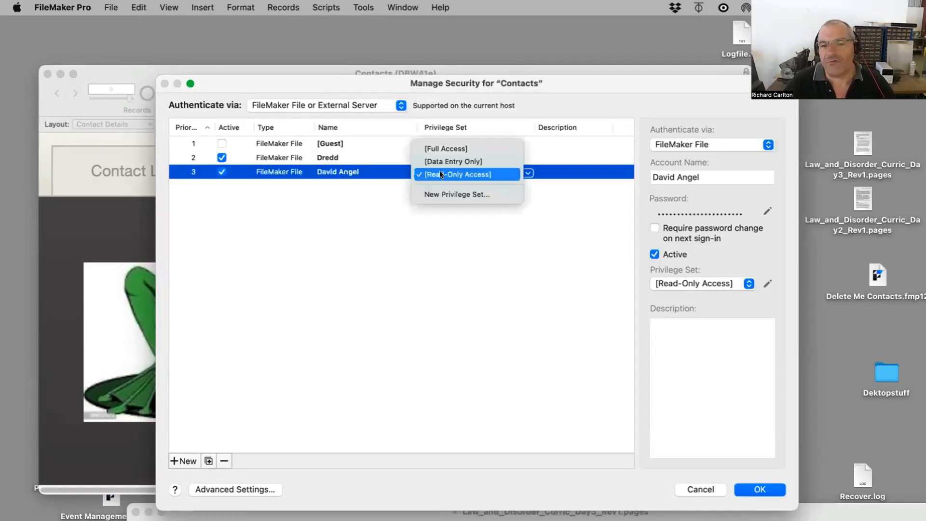
click(440, 163)
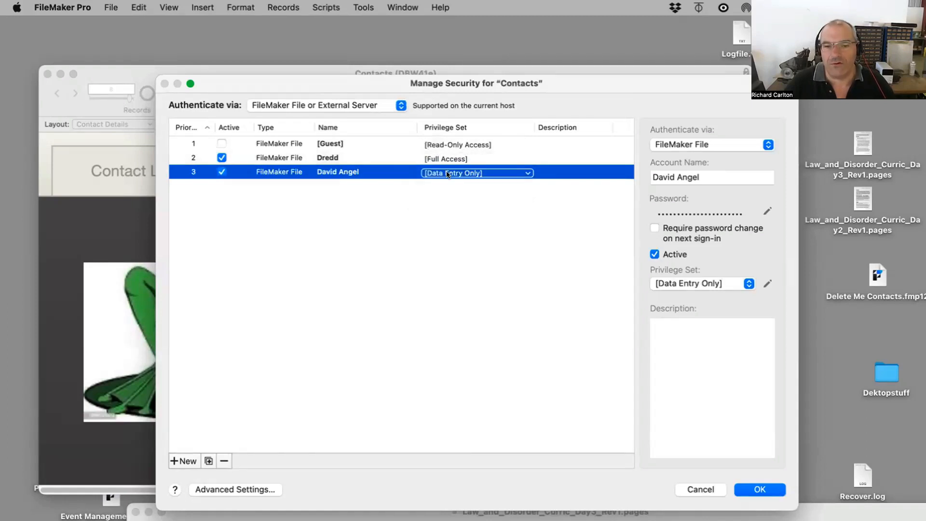
click(203, 490)
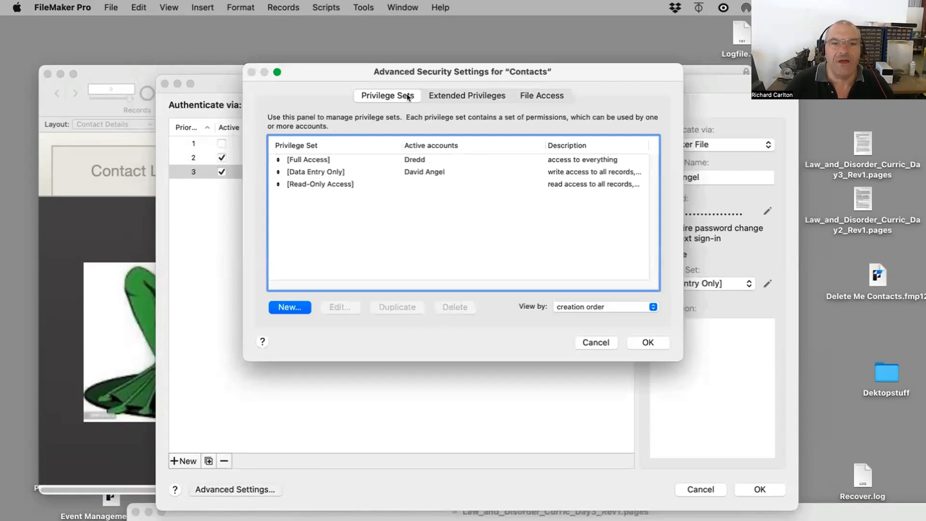
click(291, 306)
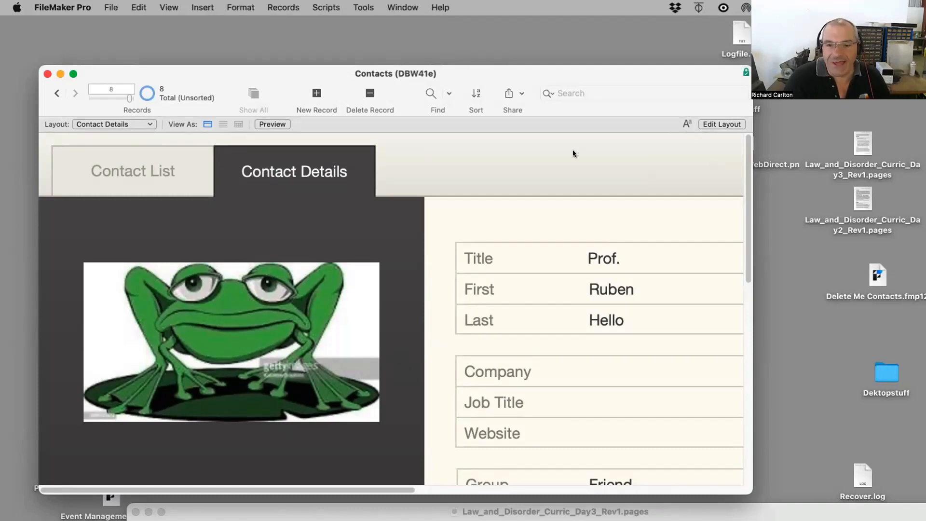
Step: Close the Contacts file window and restore the curriculum document window
click(47, 73)
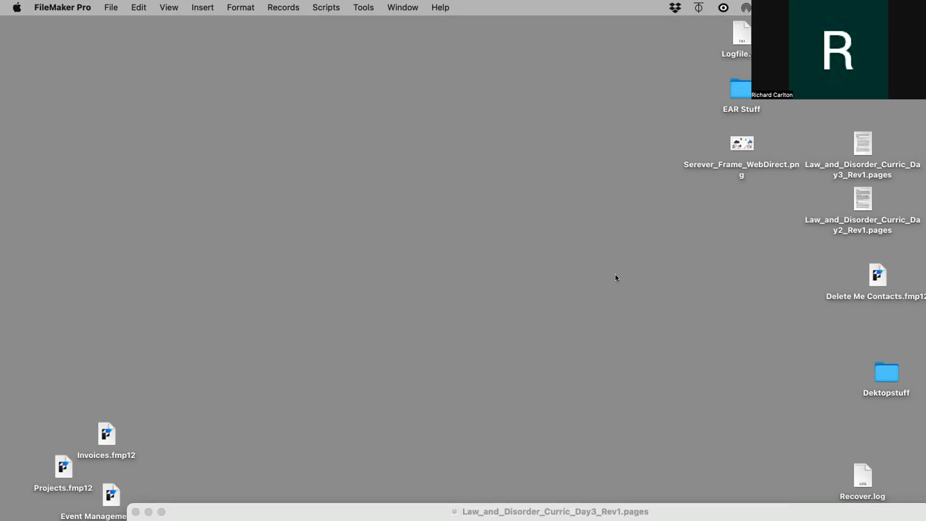
double_click(268, 502)
mouse_move(188, 5)
mouse_down()
mouse_move(208, 127)
mouse_move(188, 17)
mouse_up()
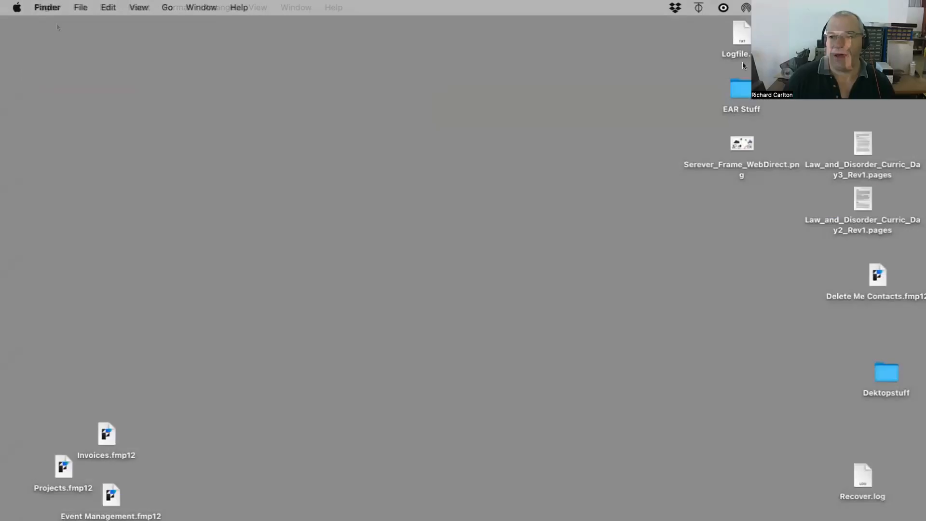
Step: Open the Contact.fmp12 file from the desktop, choosing its local version and suppressing the previously-uploaded reminder
click(745, 88)
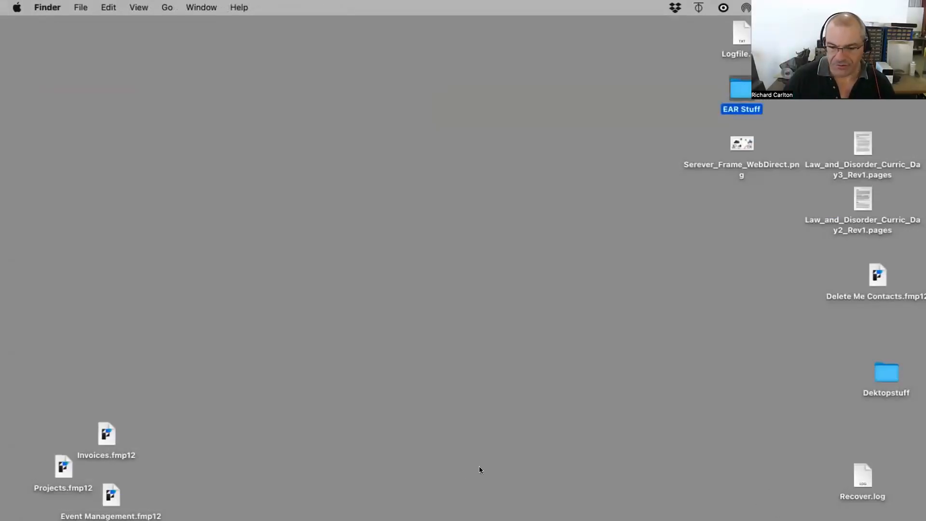
key(alt+super+d)
click(373, 251)
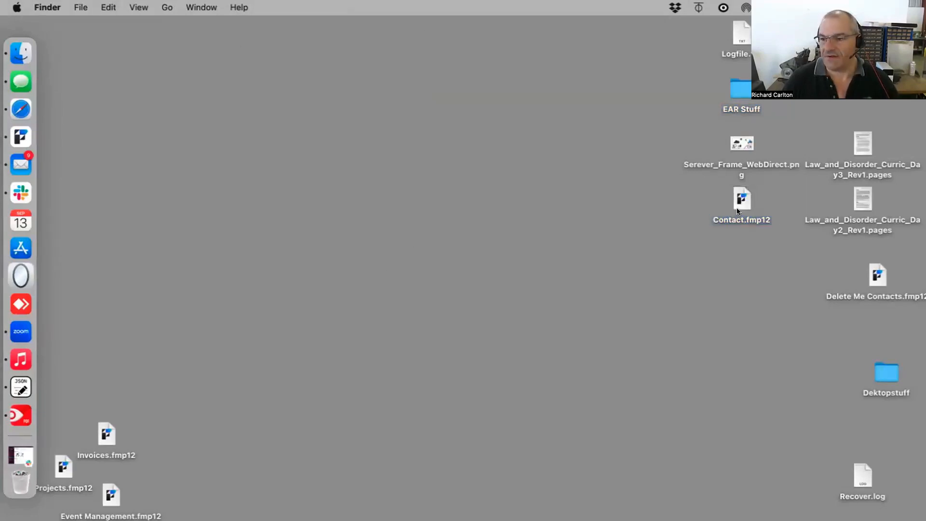
click(738, 202)
double_click(739, 202)
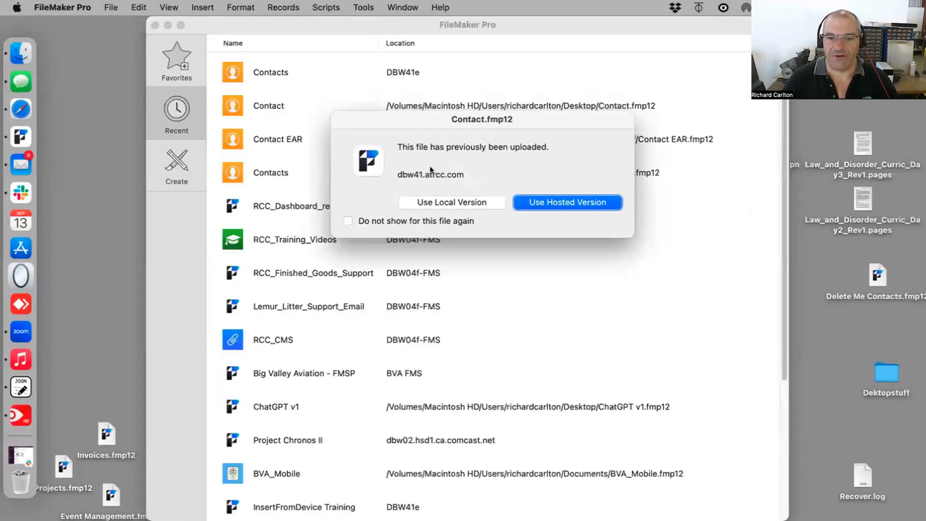
drag(424, 117, 418, 148)
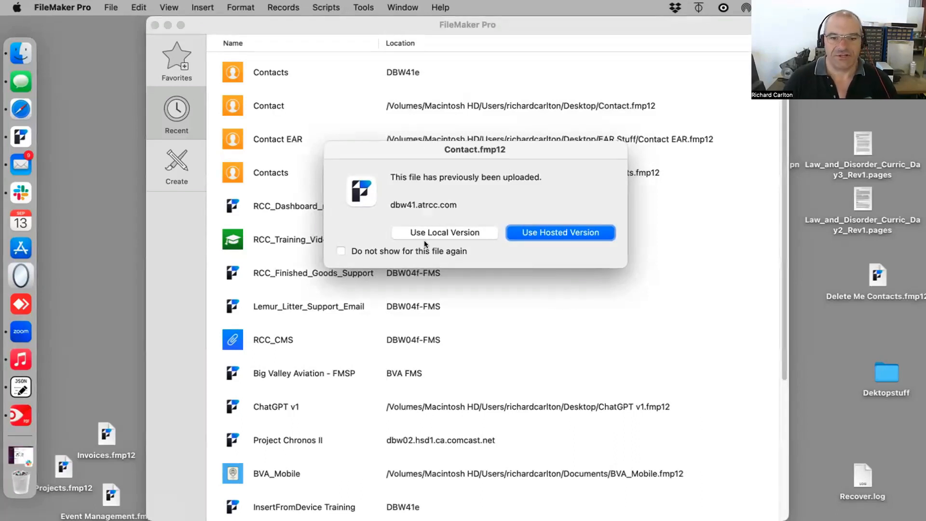
click(395, 249)
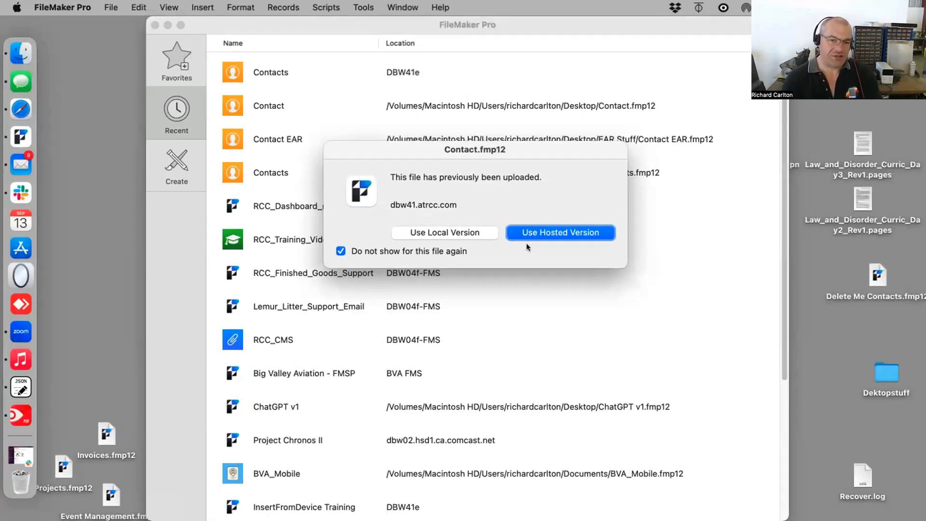
click(468, 234)
Step: Sign in to the local Contact file with the newly created account name and its password
key(shift+Tab)
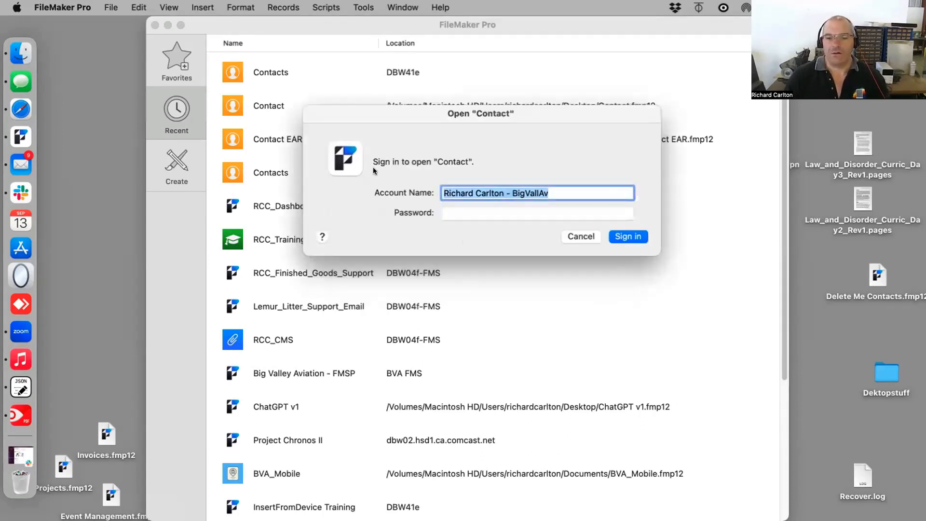
text(adm)
key(BackSpace)
key(BackSpace)
key(BackSpace)
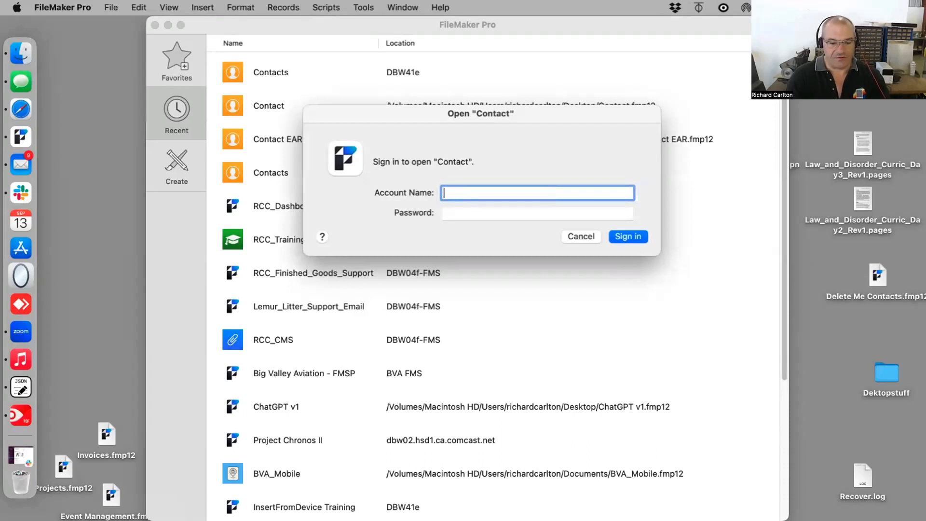
text(dredd)
key(Tab)
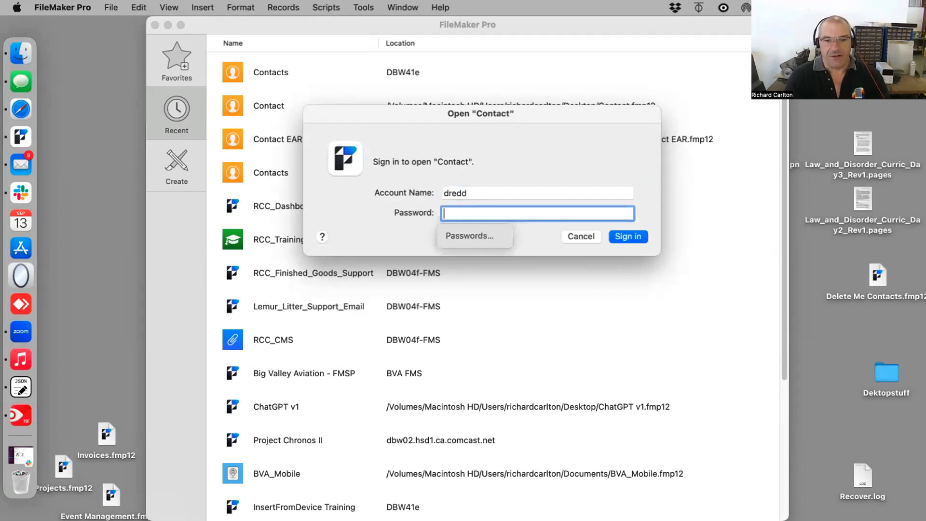
text(••••)
key(Return)
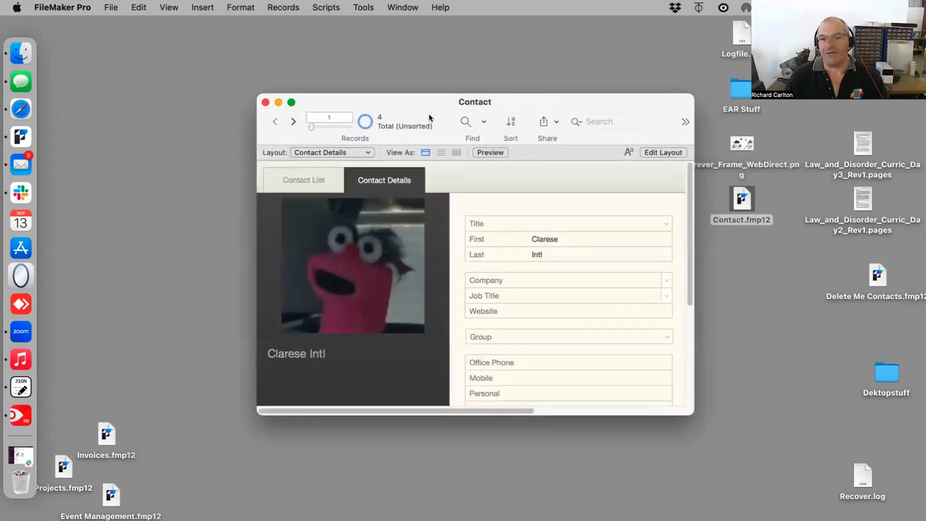
Step: Close the local Contact window and open the file list of the dbw41.atrcc.com host
drag(474, 100, 452, 122)
key(super+w)
click(110, 7)
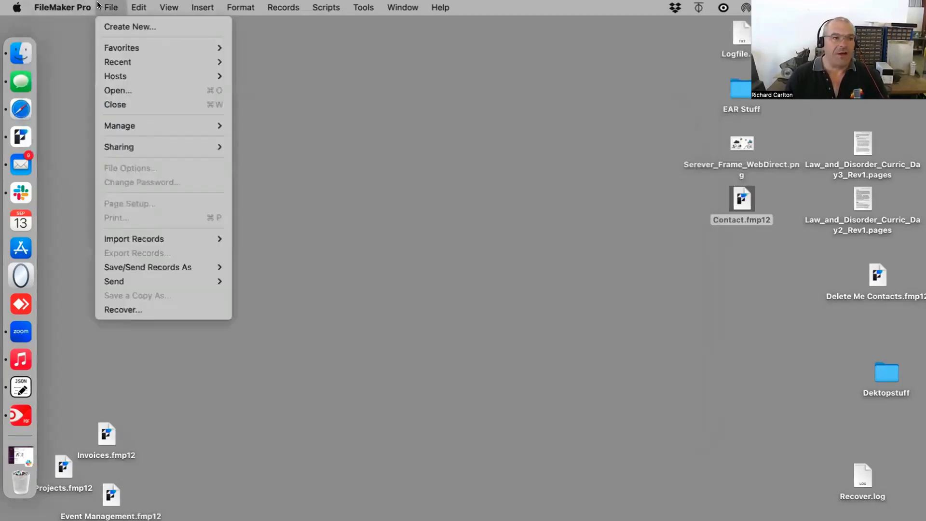
mouse_move(168, 75)
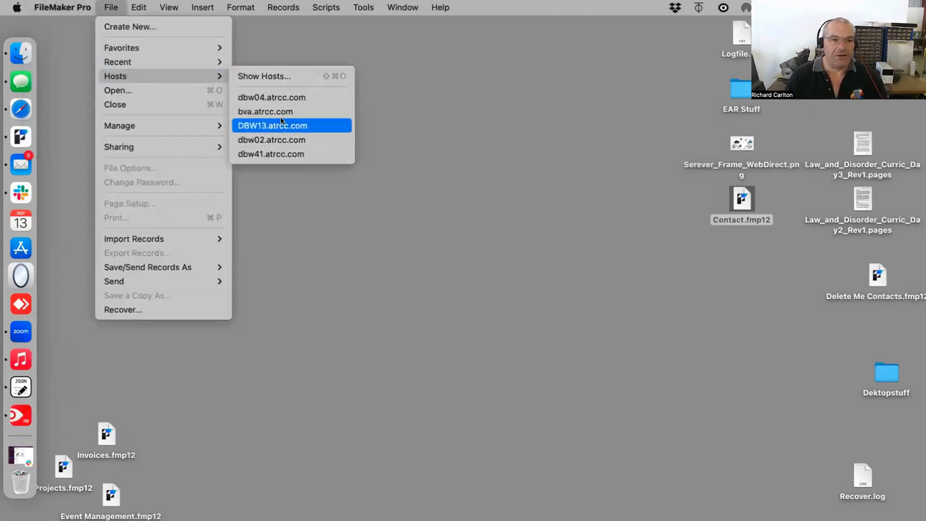
click(282, 155)
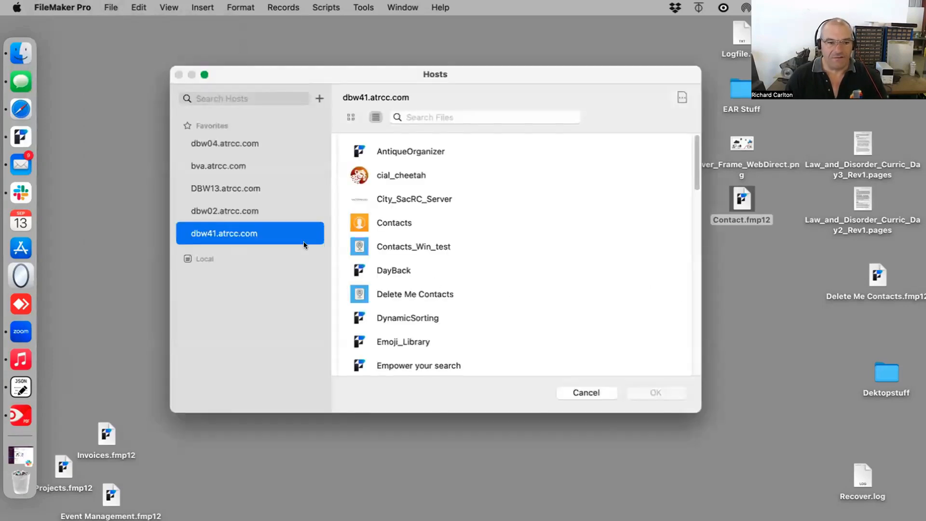
Step: Open the hosted Contacts file and sign in with the new account name and its password
click(404, 222)
double_click(403, 222)
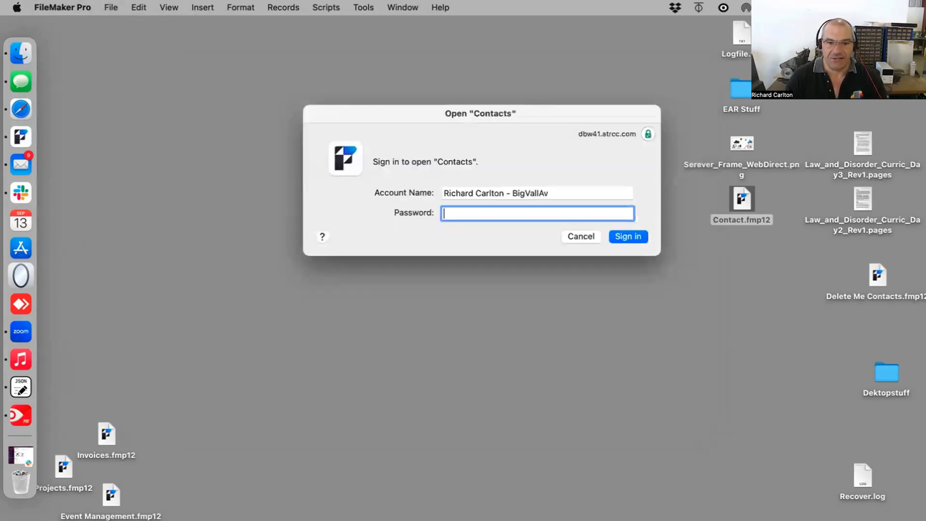
key(shift+Tab)
text(Dredd)
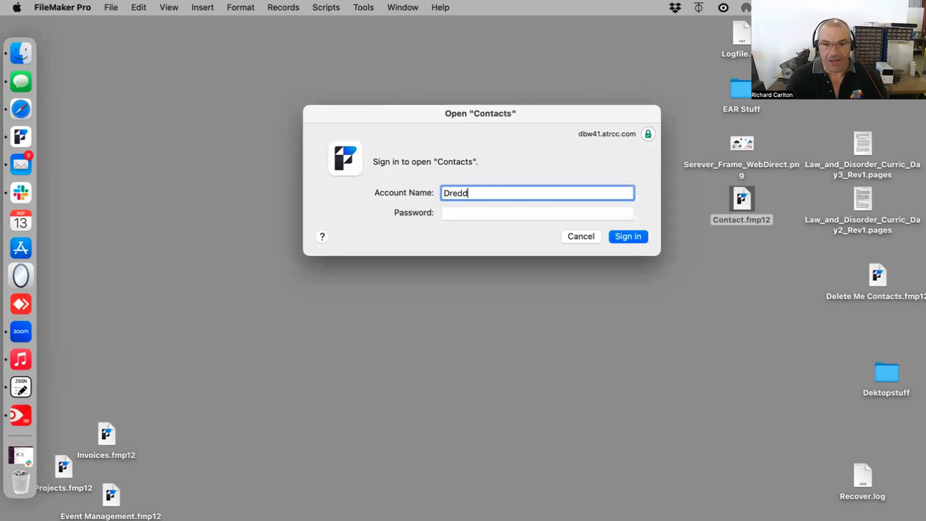
key(Tab)
text(****)
key(Return)
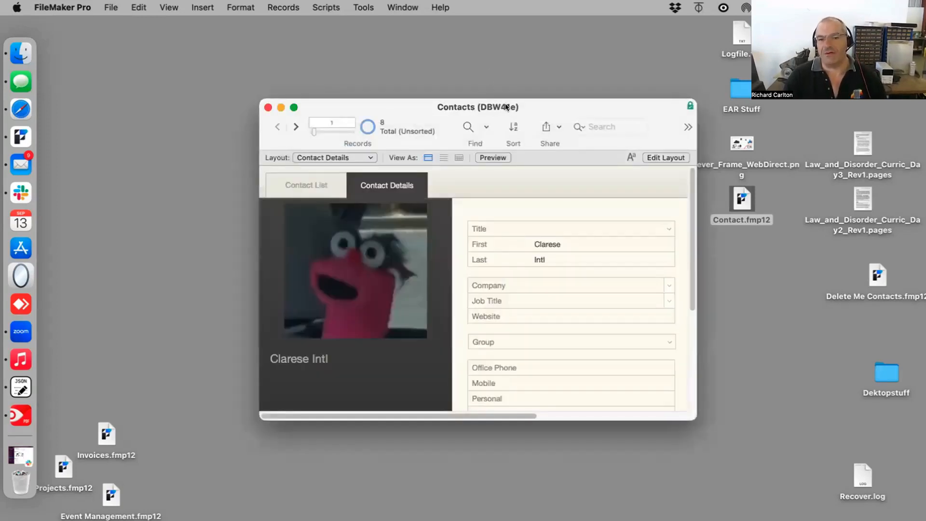
Step: Reopen the local Contact.fmp12 file and sign in with account name admin and its password
click(757, 228)
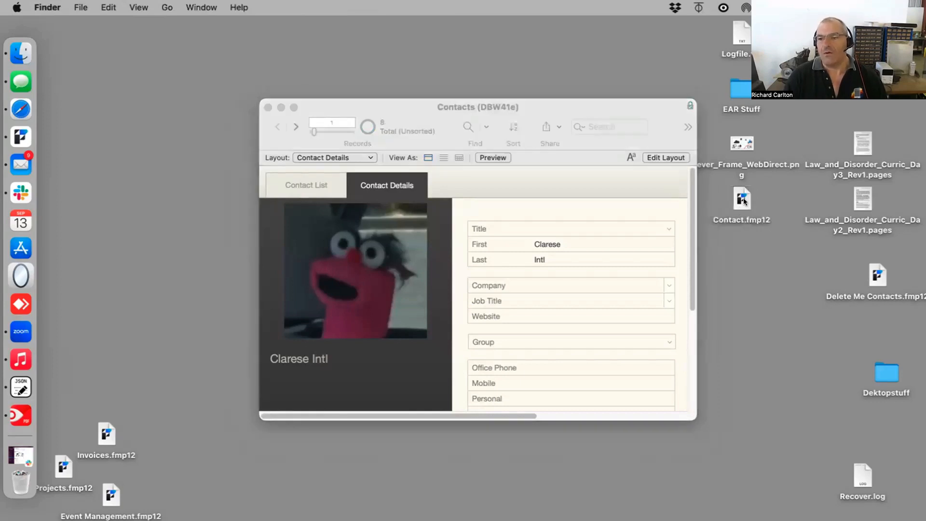
double_click(755, 217)
triple_click(567, 191)
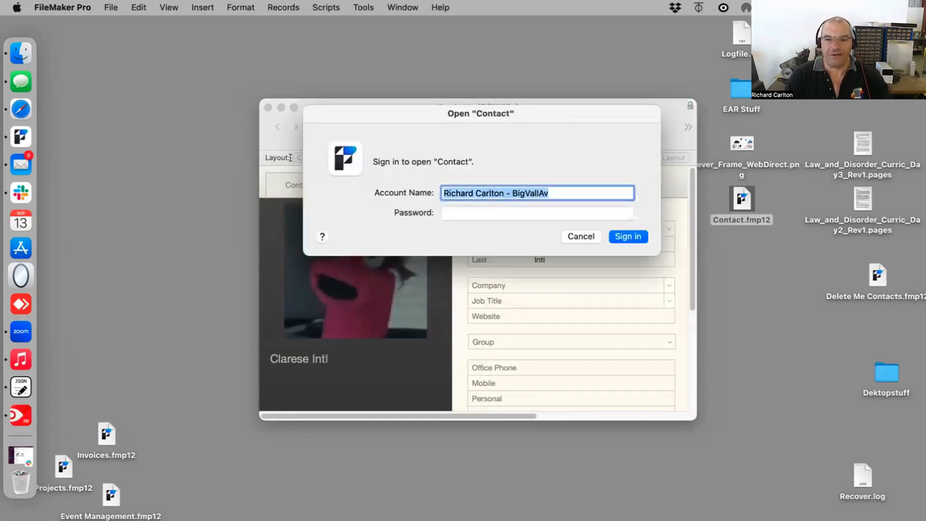
text(admin)
key(Tab)
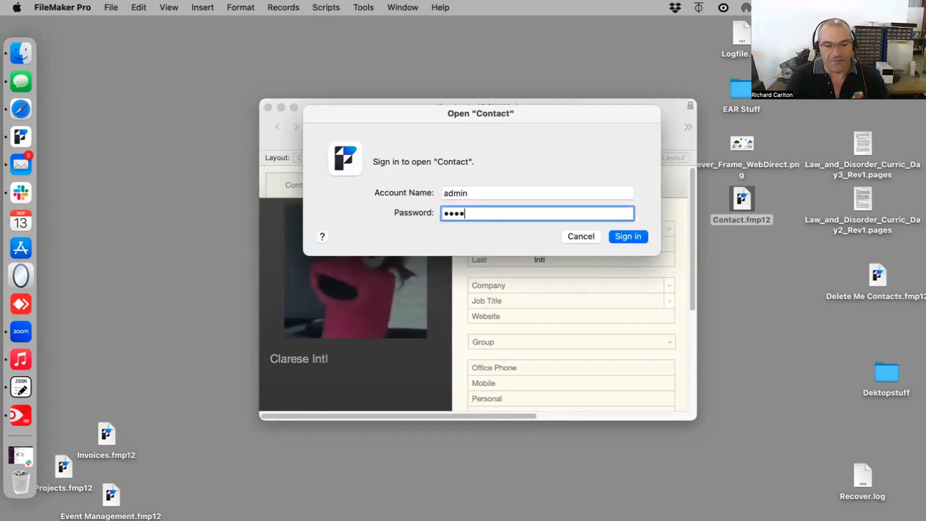
key(Return)
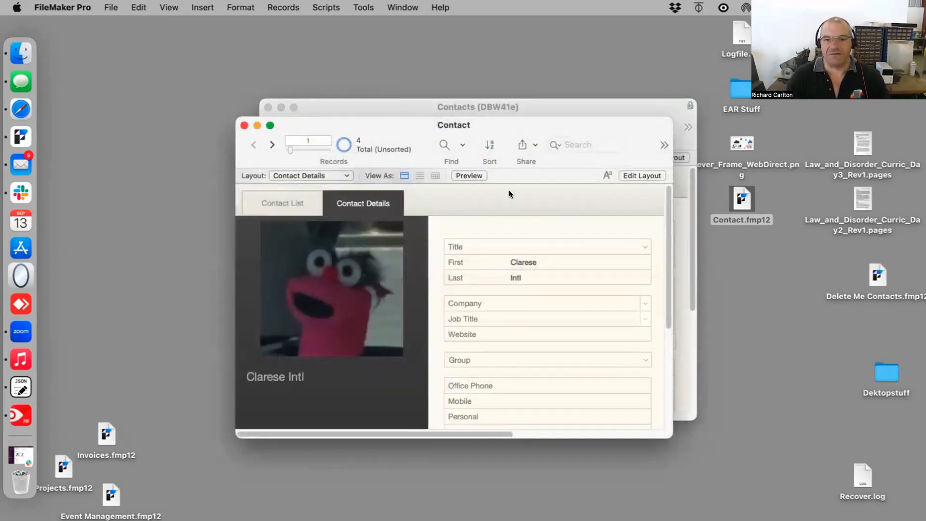
Step: Arrange the hosted and local windows side by side and move to the last record of the hosted file
drag(487, 120, 511, 201)
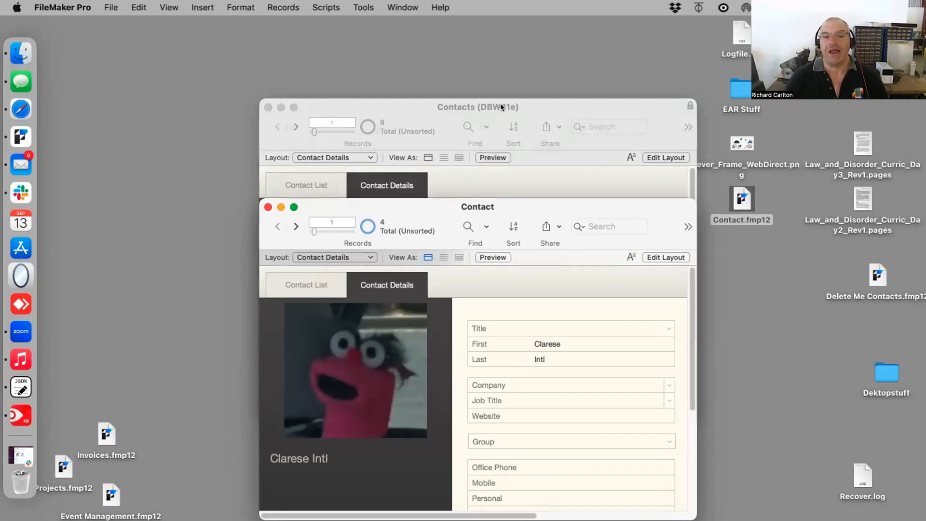
drag(503, 107, 310, 78)
drag(578, 209, 700, 152)
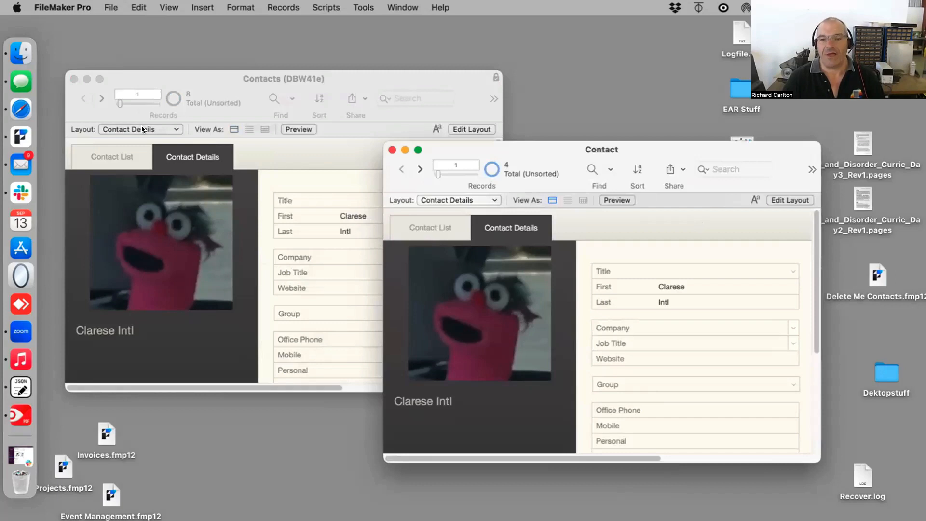
click(282, 169)
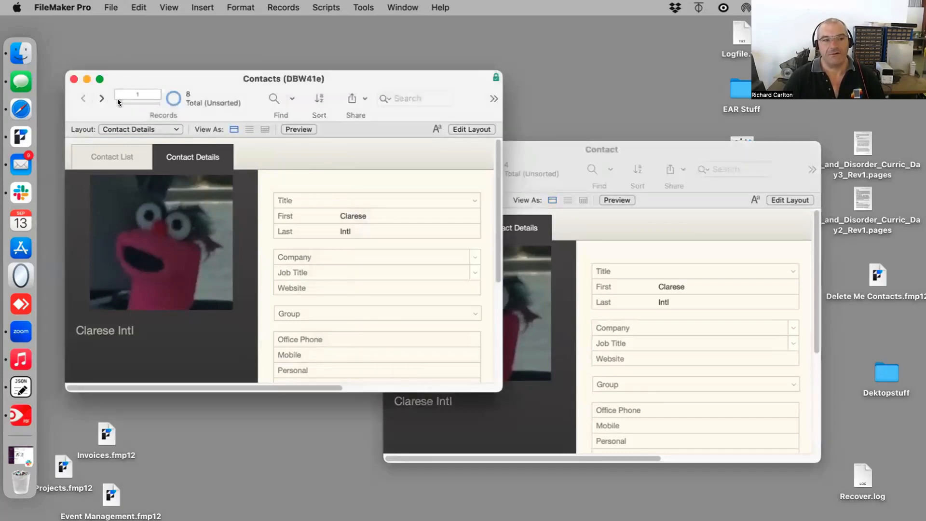
drag(119, 102, 241, 107)
click(661, 264)
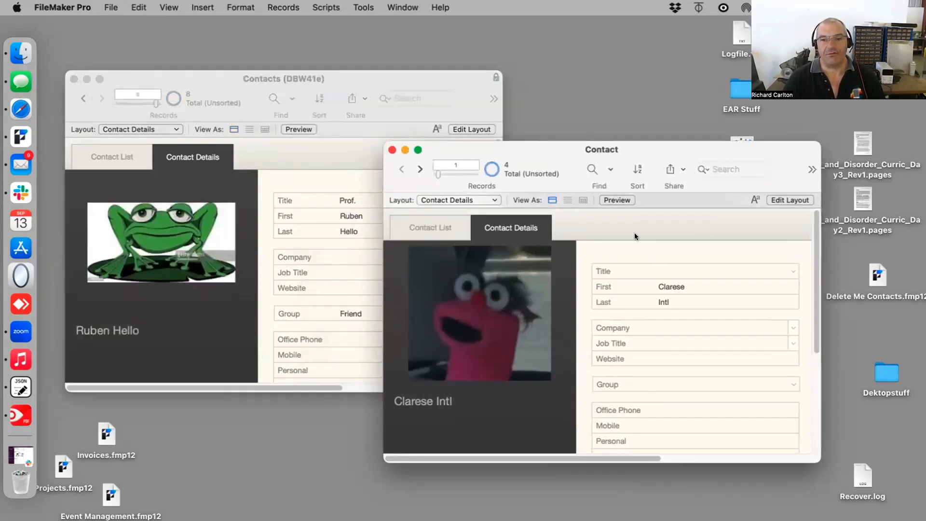